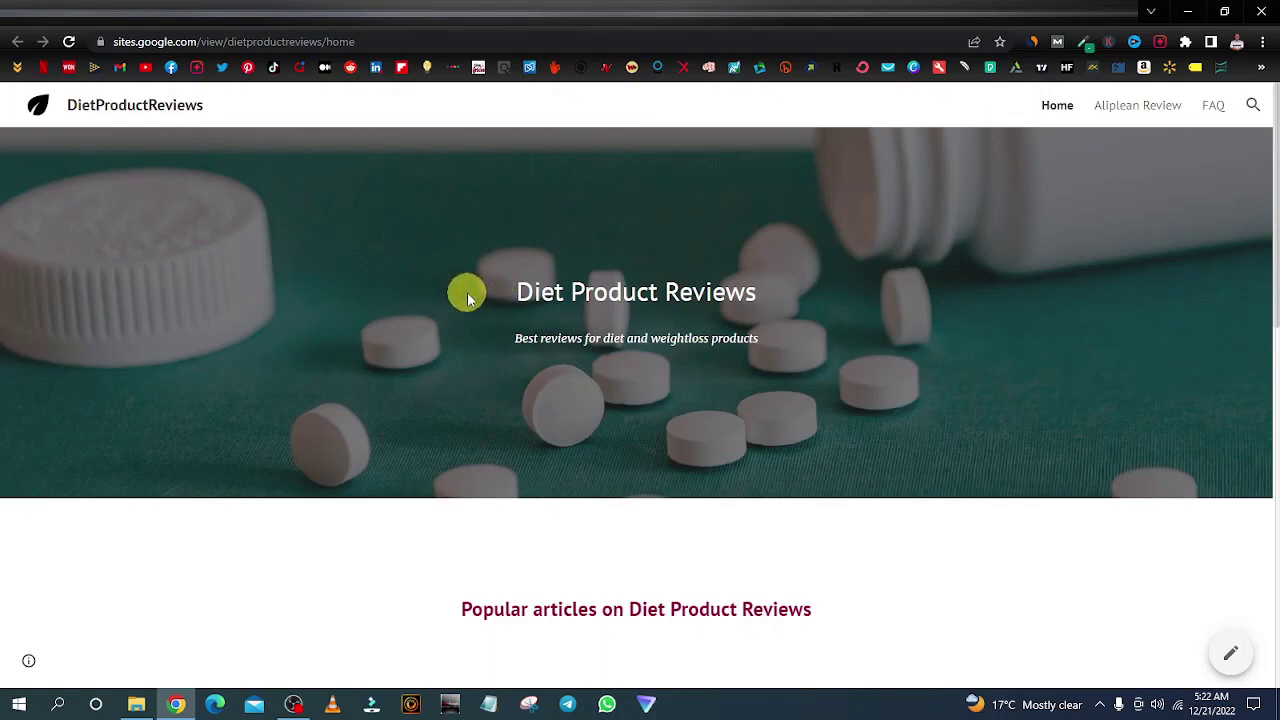
Look through the published Diet Product Reviews homepage, from the header banner through the popular articles to the Questions section.
{"action": "scroll", "coordinate": [466, 291], "scroll_direction": "down", "scroll_amount": 2}
{"action": "scroll", "coordinate": [466, 291], "scroll_direction": "up", "scroll_amount": 2}
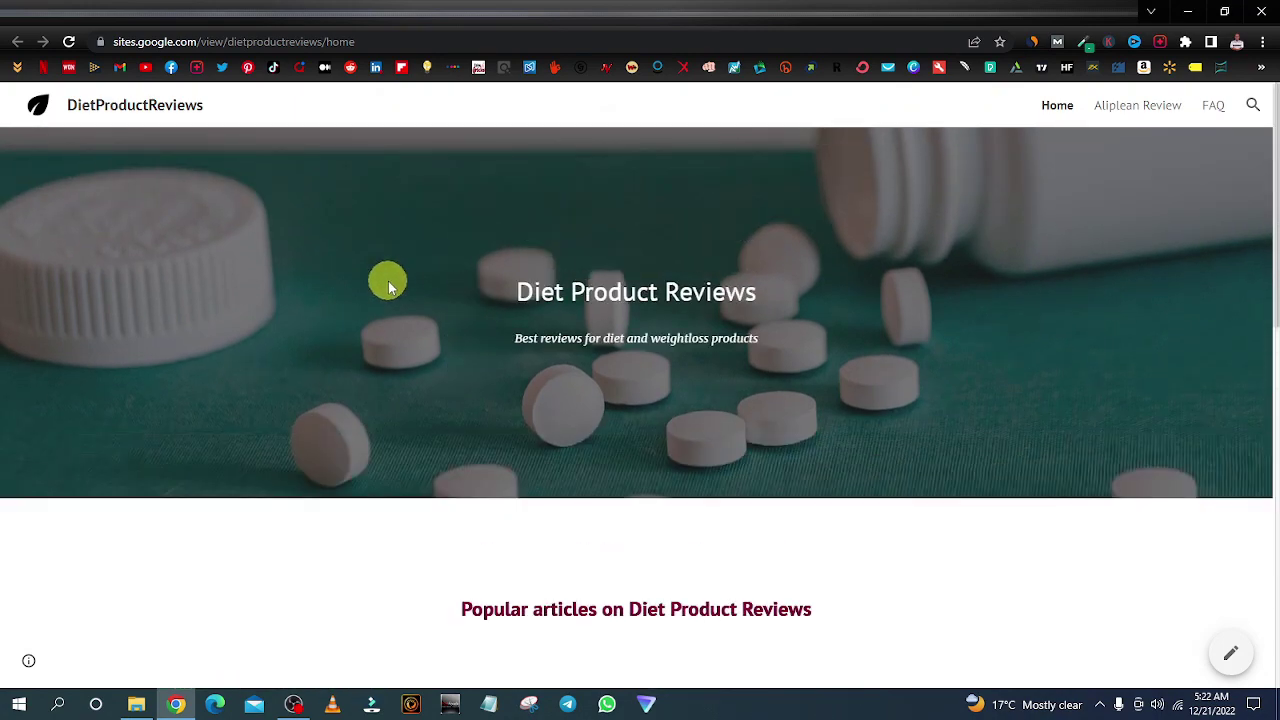
{"action": "scroll", "coordinate": [390, 287], "scroll_direction": "down", "scroll_amount": 8}
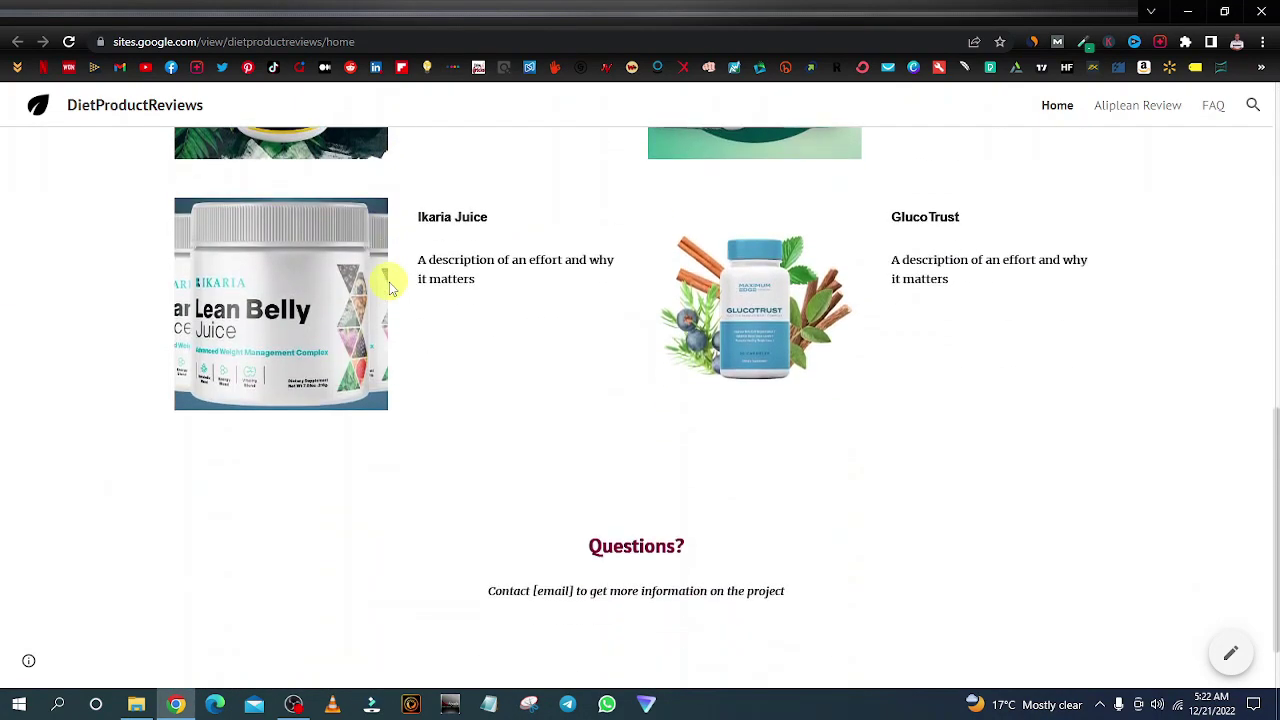
{"action": "scroll", "coordinate": [390, 287], "scroll_direction": "down", "scroll_amount": 1}
{"action": "scroll", "coordinate": [390, 287], "scroll_direction": "up", "scroll_amount": 7}
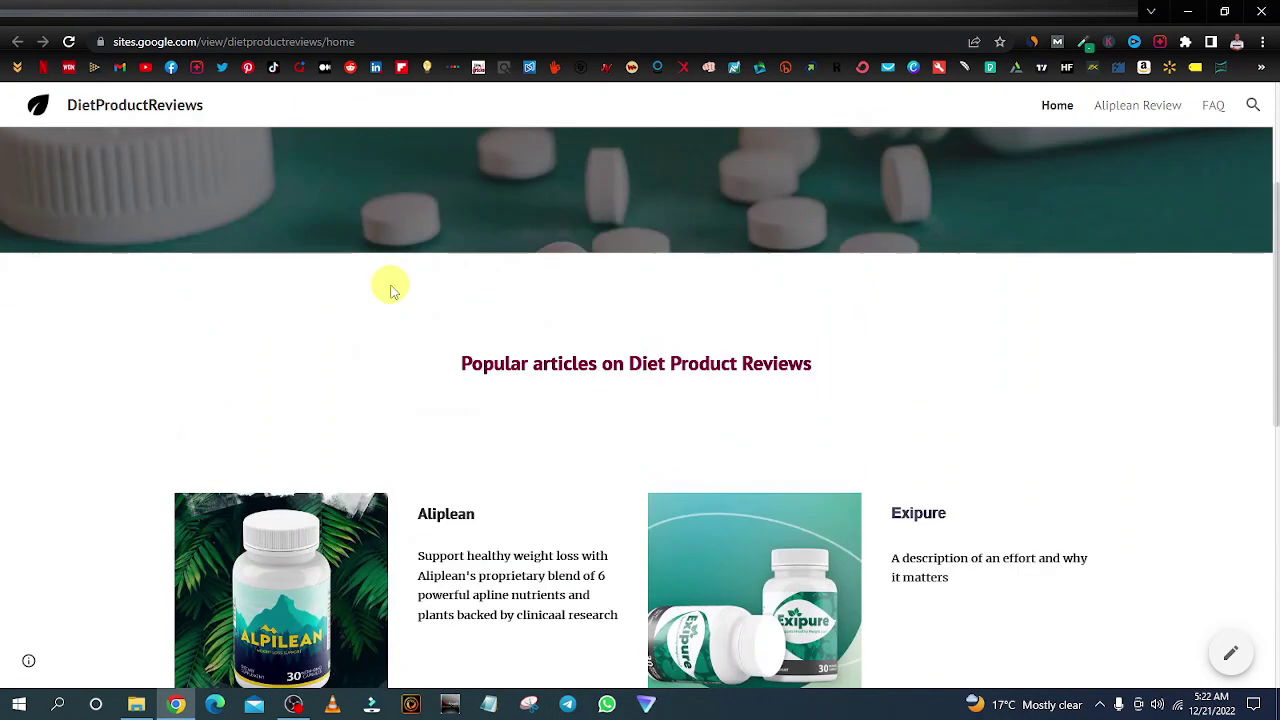
{"action": "scroll", "coordinate": [391, 287], "scroll_direction": "down", "scroll_amount": 3}
{"action": "scroll", "coordinate": [390, 296], "scroll_direction": "up", "scroll_amount": 5}
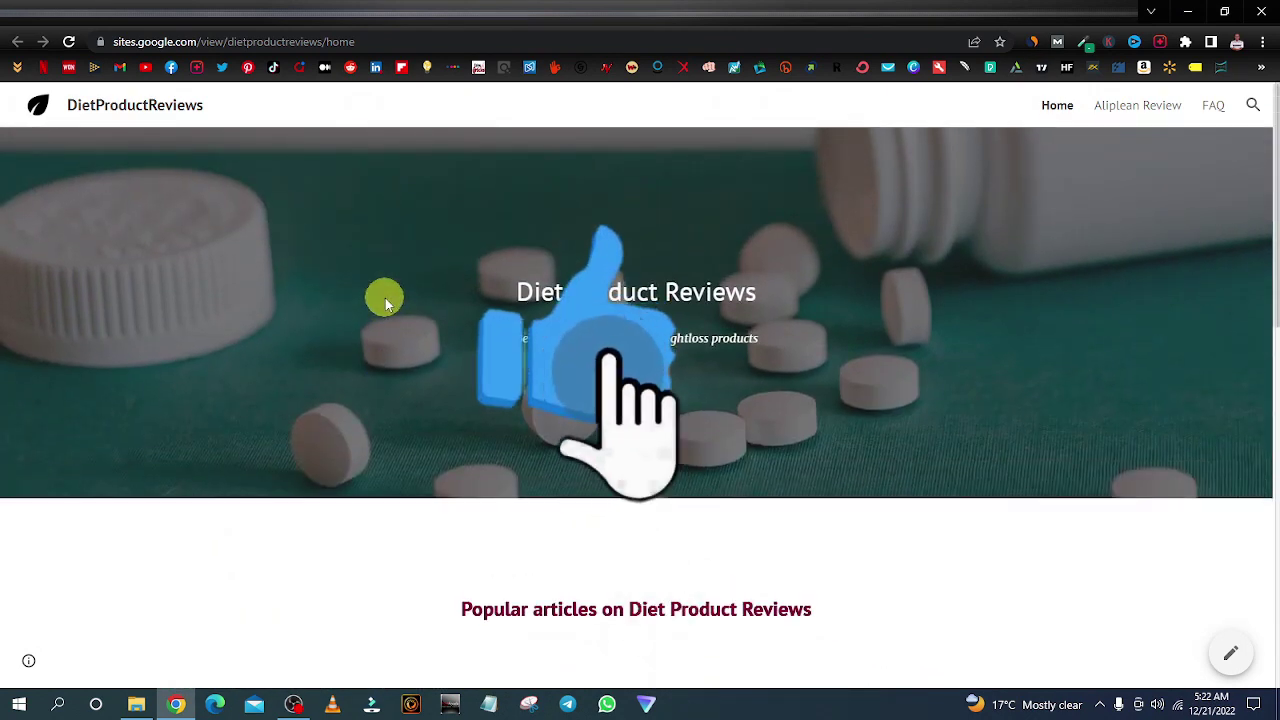
{"action": "scroll", "coordinate": [434, 318], "scroll_direction": "down", "scroll_amount": 3}
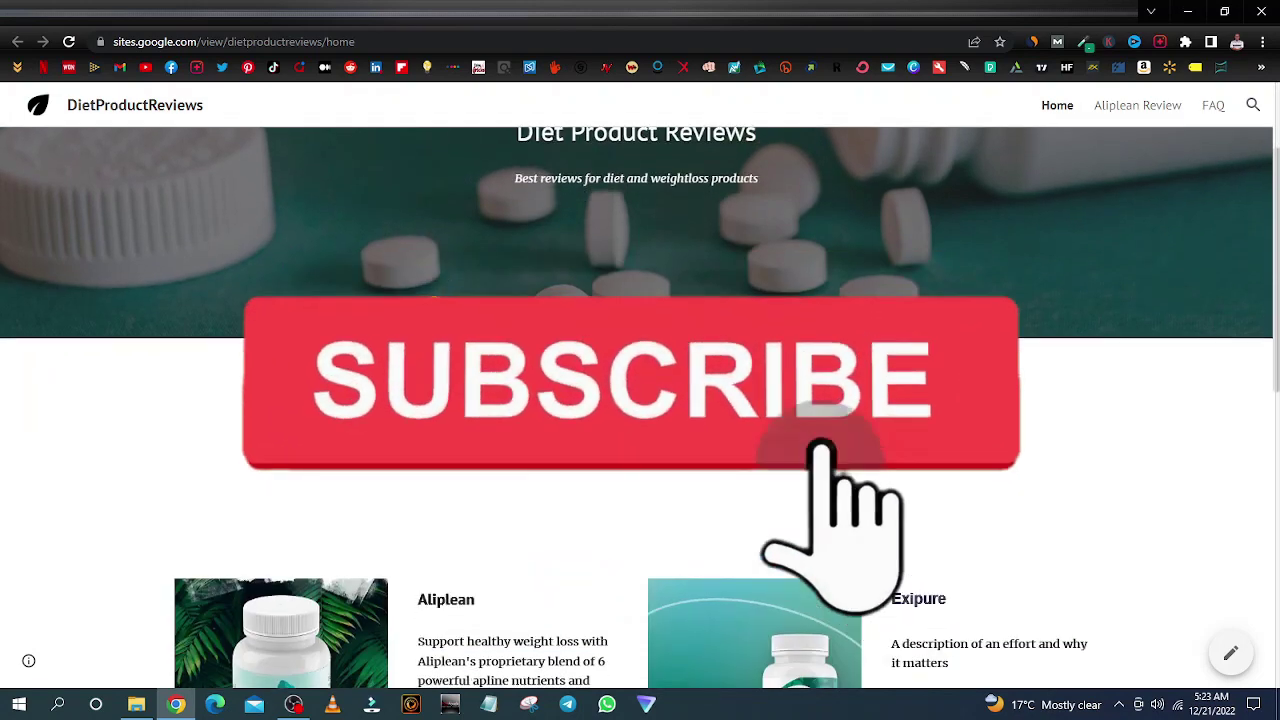
{"action": "scroll", "coordinate": [434, 322], "scroll_direction": "down", "scroll_amount": 5}
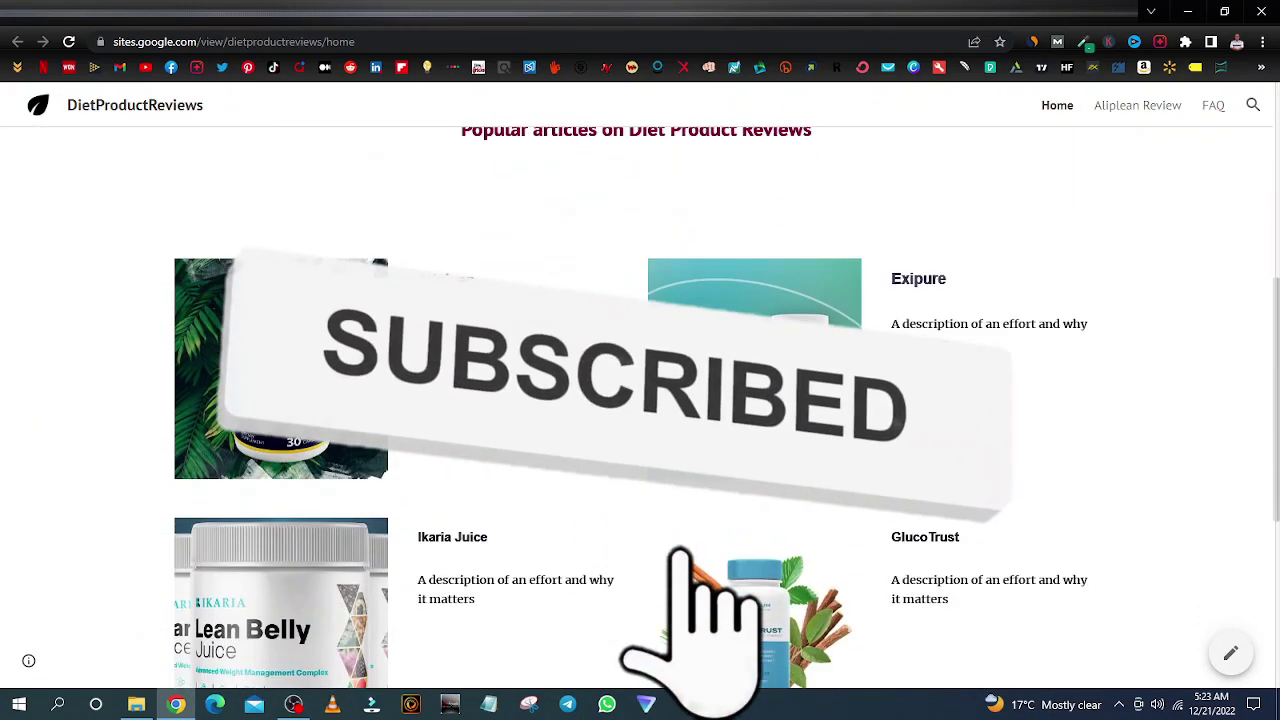
{"action": "scroll", "coordinate": [436, 316], "scroll_direction": "down", "scroll_amount": 1}
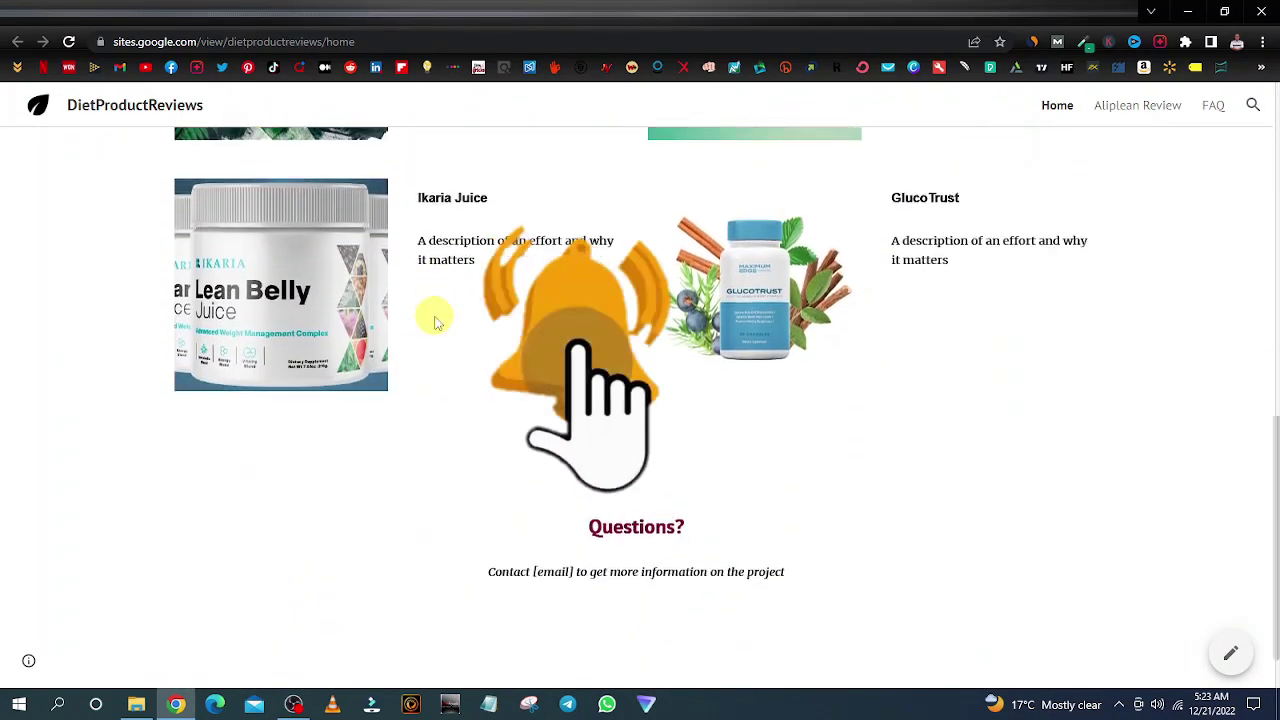
{"action": "scroll", "coordinate": [436, 320], "scroll_direction": "up", "scroll_amount": 1}
{"action": "scroll", "coordinate": [434, 320], "scroll_direction": "up", "scroll_amount": 8}
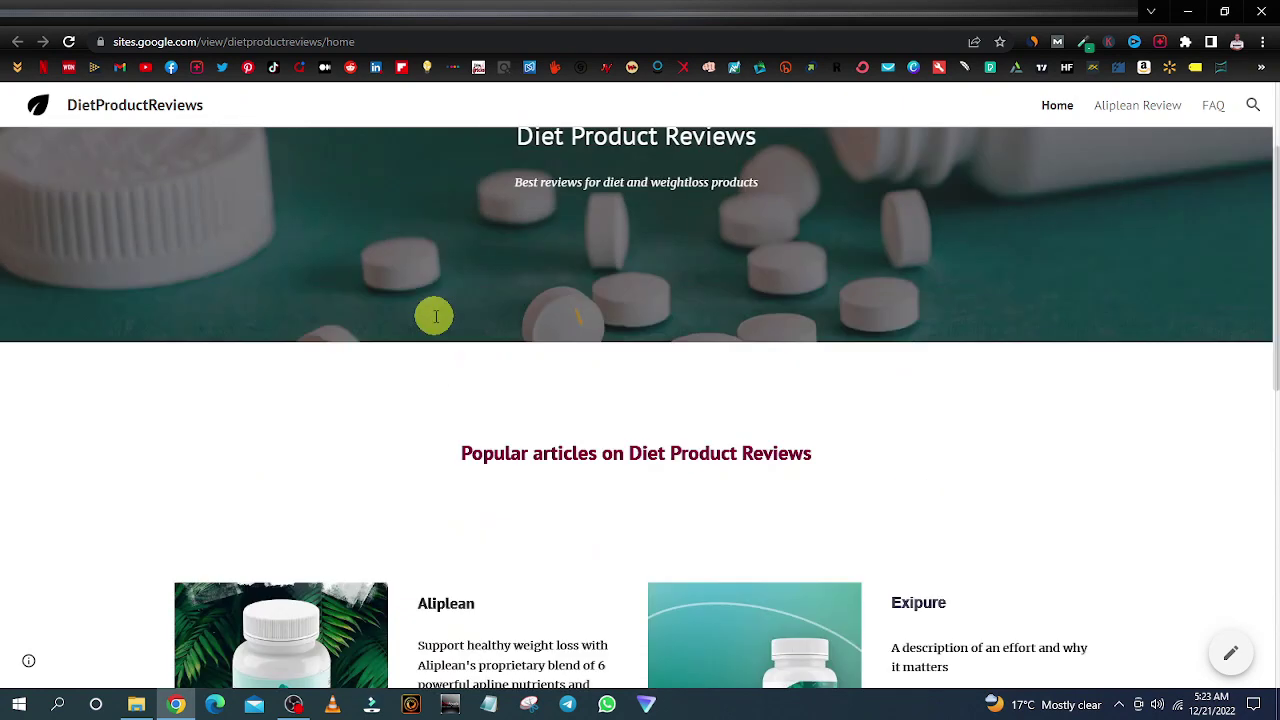
{"action": "scroll", "coordinate": [434, 320], "scroll_direction": "up", "scroll_amount": 1}
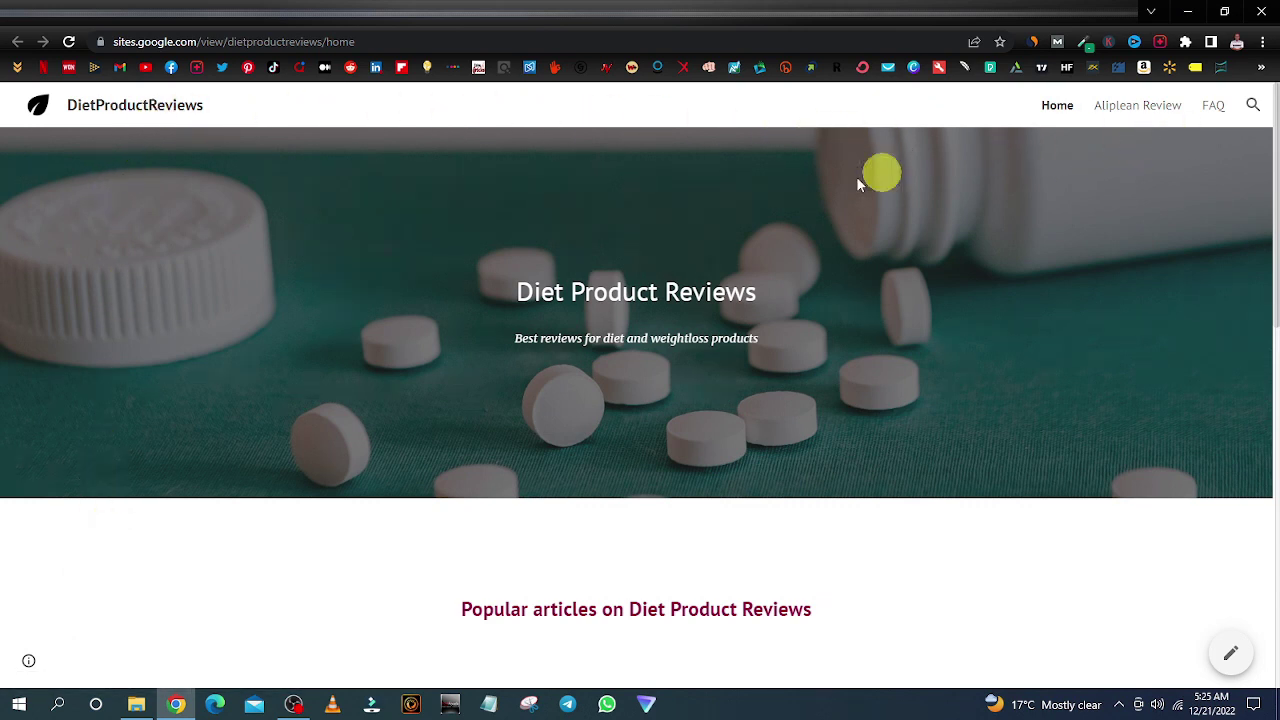
Switch to the site editor and open the site's navigation settings.
{"action": "left_click", "coordinate": [437, 20]}
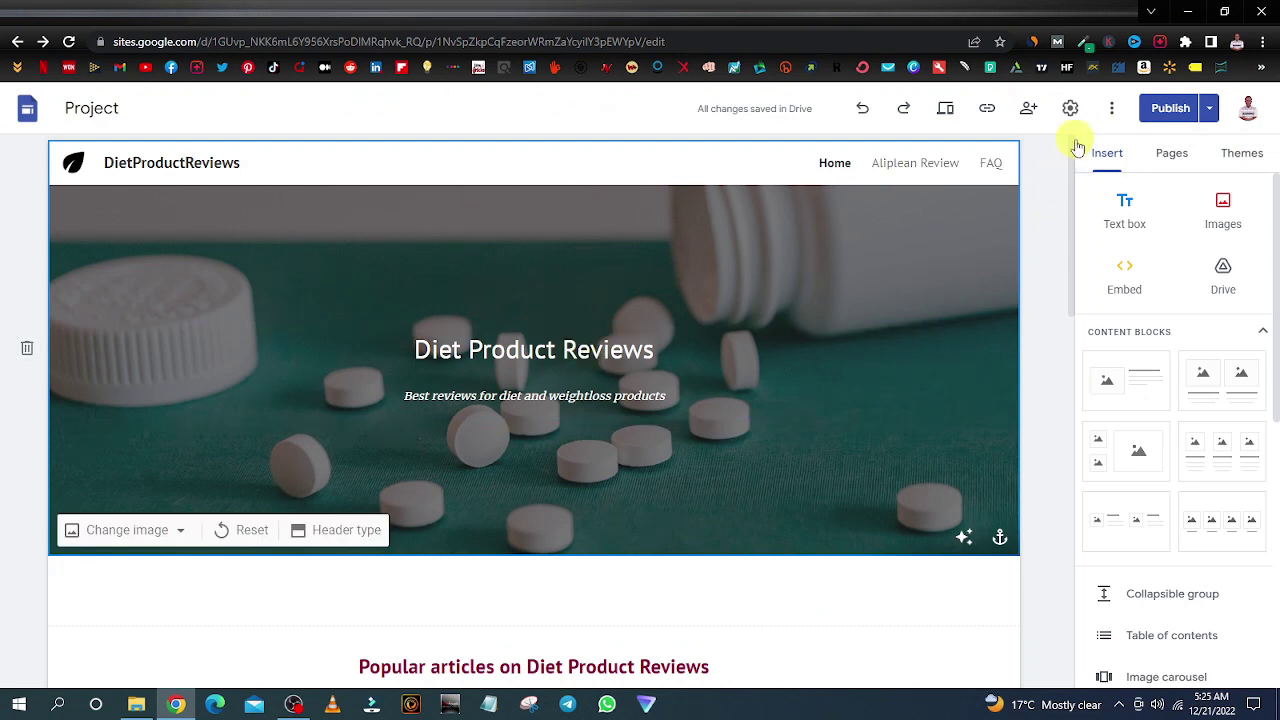
{"action": "left_click", "coordinate": [1069, 110]}
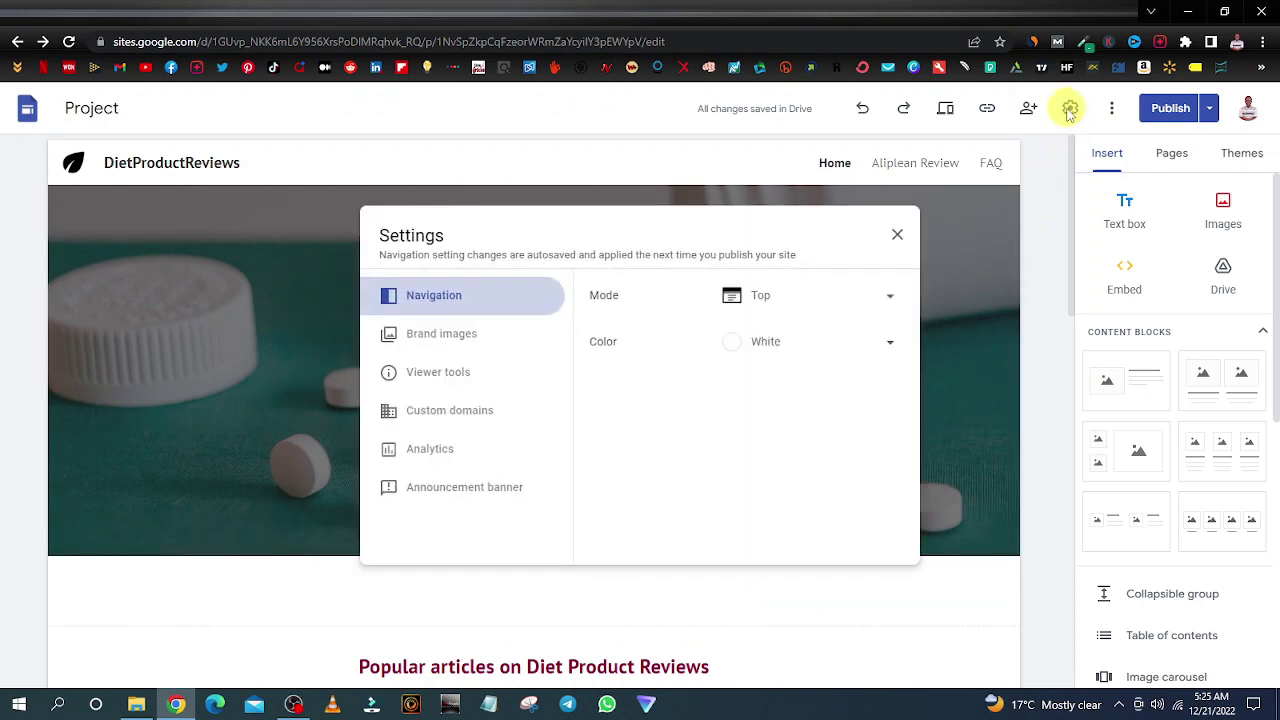
Try the Side navigation mode for the site, and set the mode back to Top.
{"action": "left_click", "coordinate": [893, 302]}
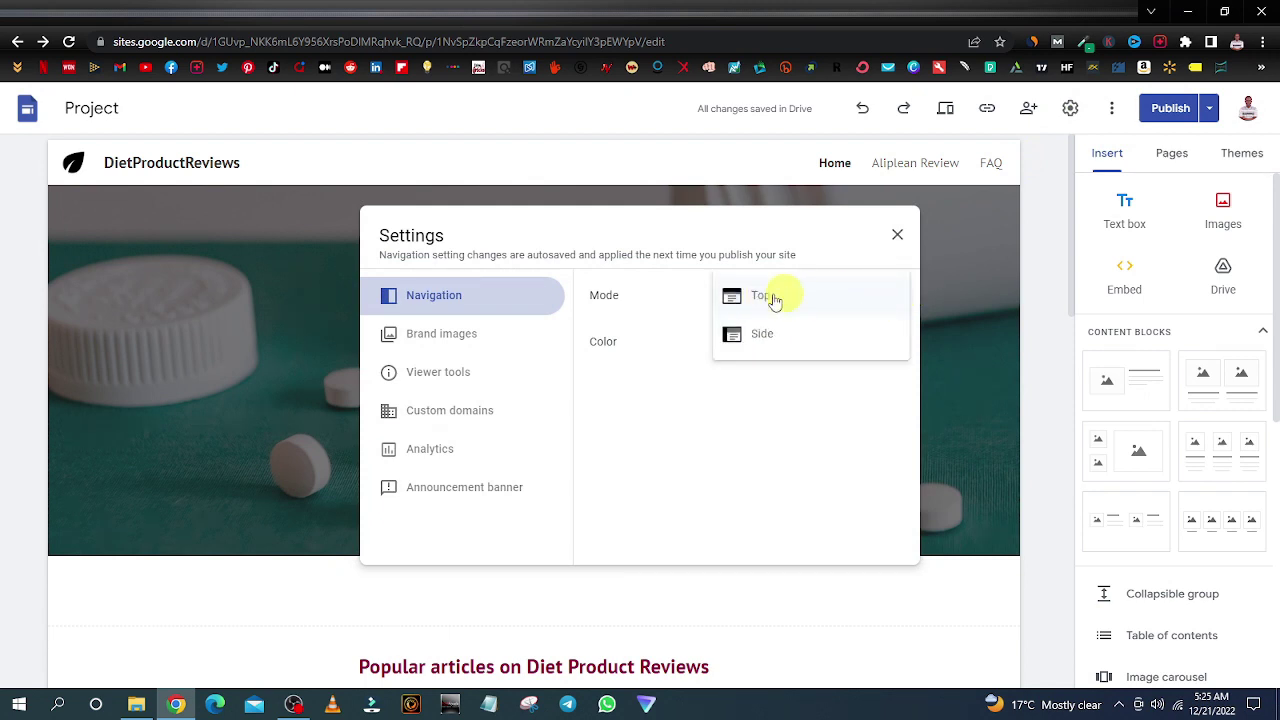
{"action": "left_click", "coordinate": [760, 338]}
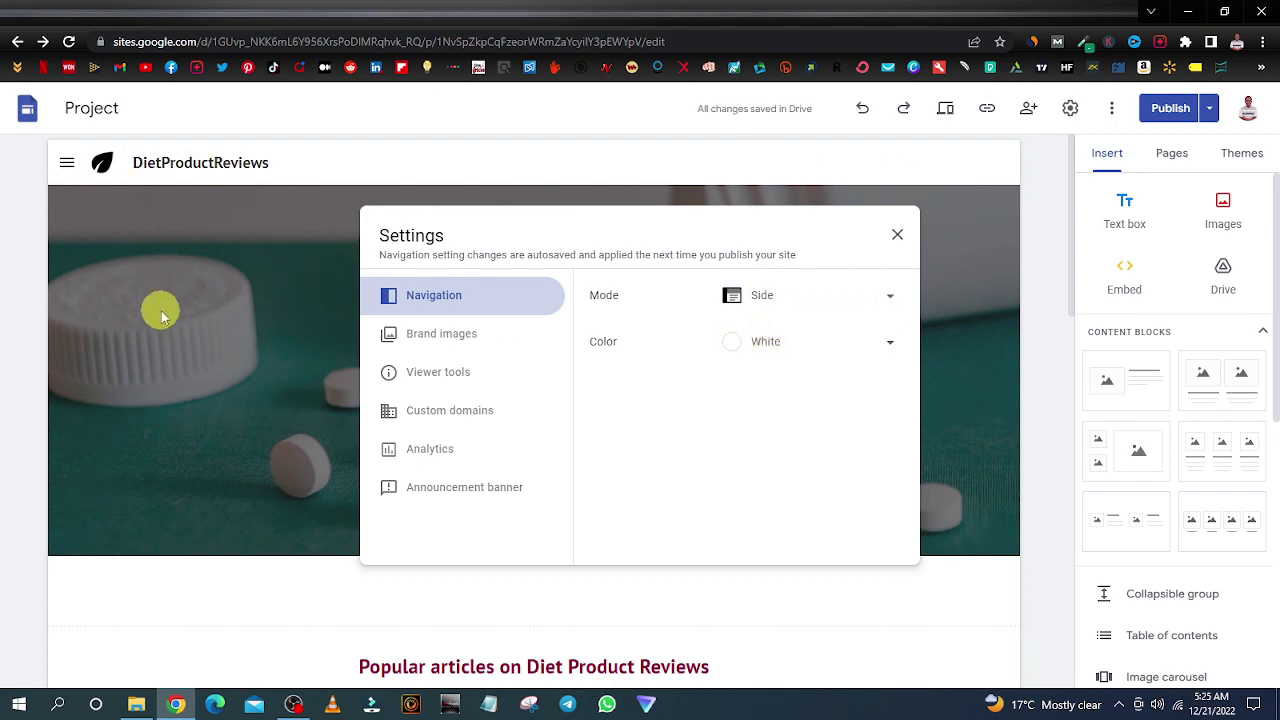
{"action": "left_click", "coordinate": [757, 302]}
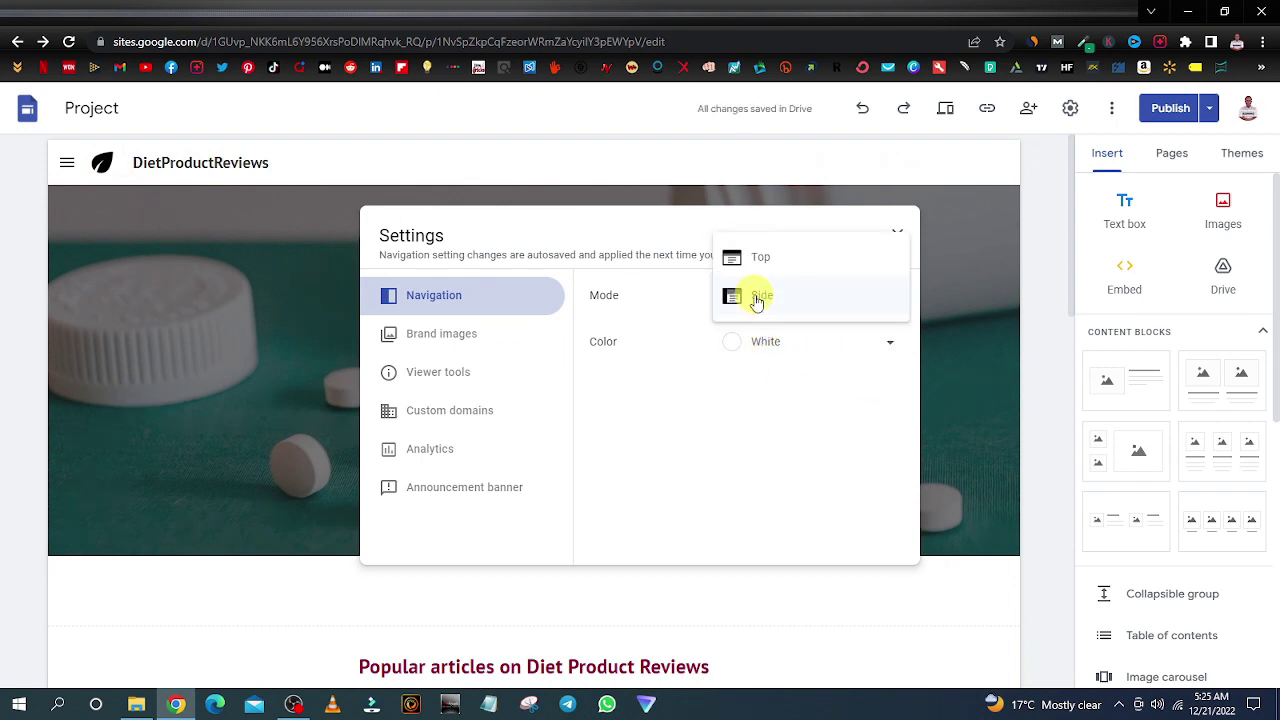
{"action": "left_click", "coordinate": [778, 262]}
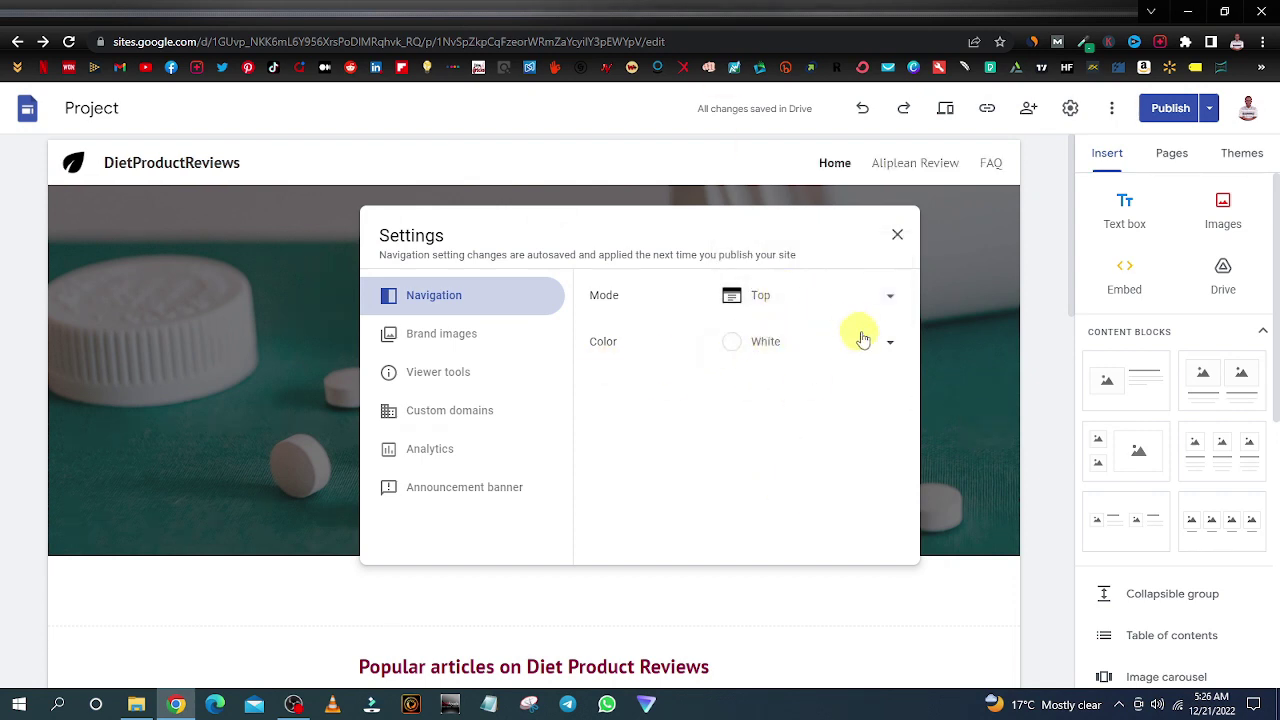
Try Black as the navigation bar color, and set the color back to White.
{"action": "left_click", "coordinate": [895, 347]}
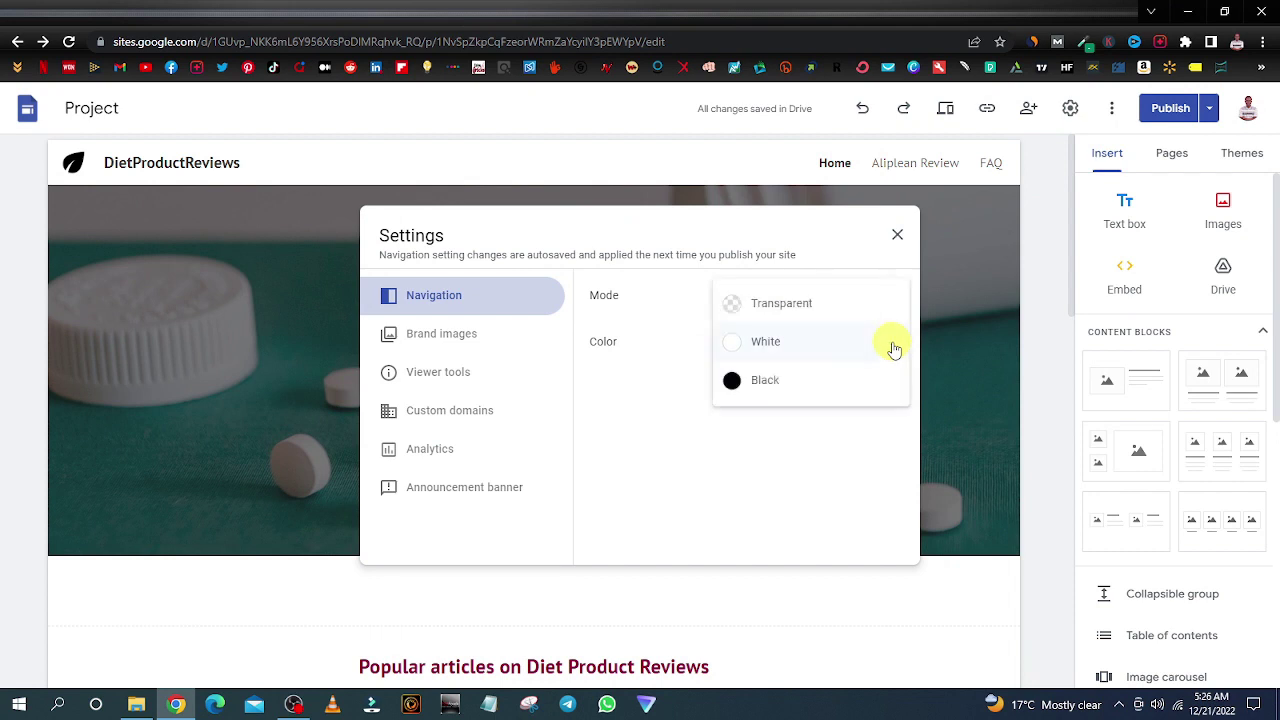
{"action": "left_click", "coordinate": [736, 380]}
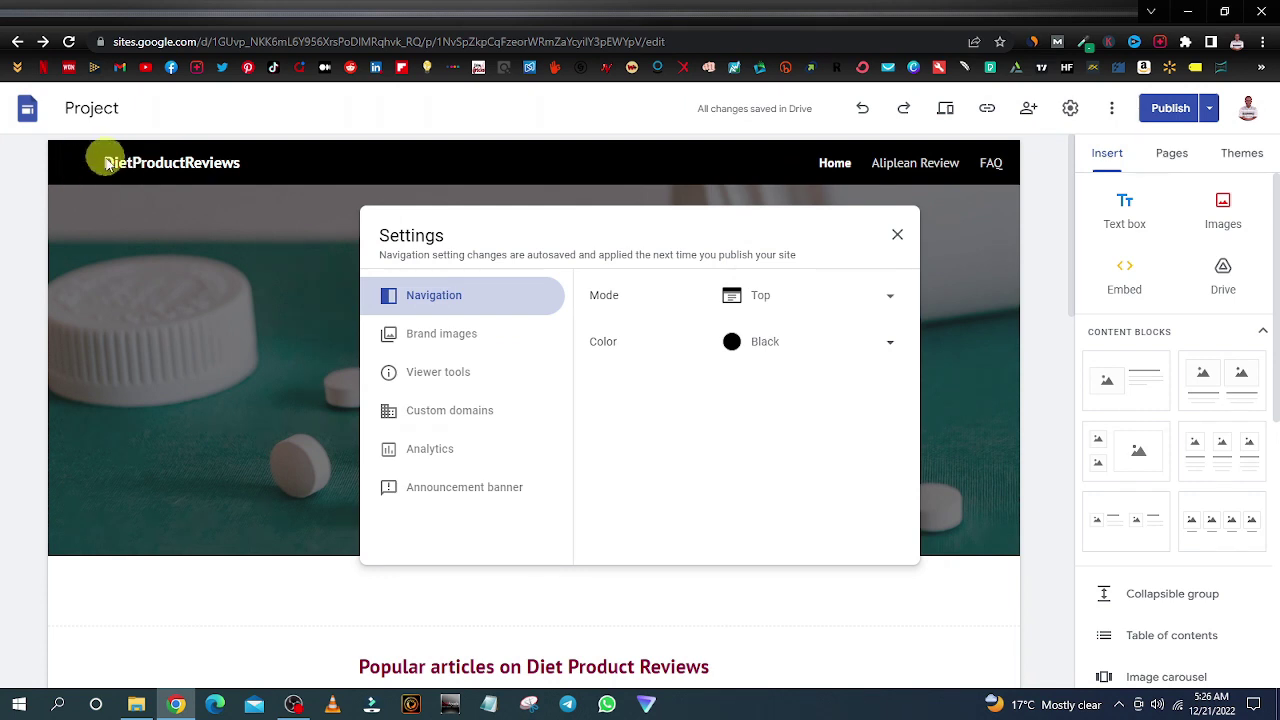
{"action": "left_click", "coordinate": [885, 340]}
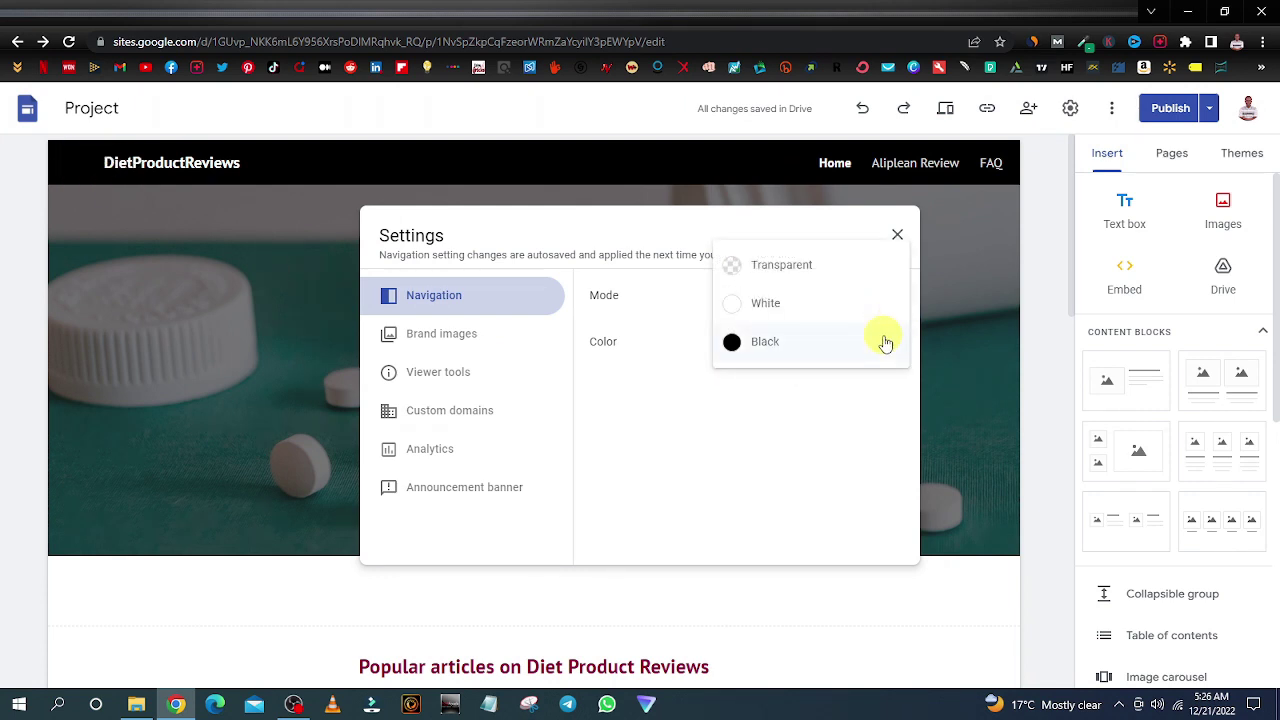
{"action": "left_click", "coordinate": [730, 305]}
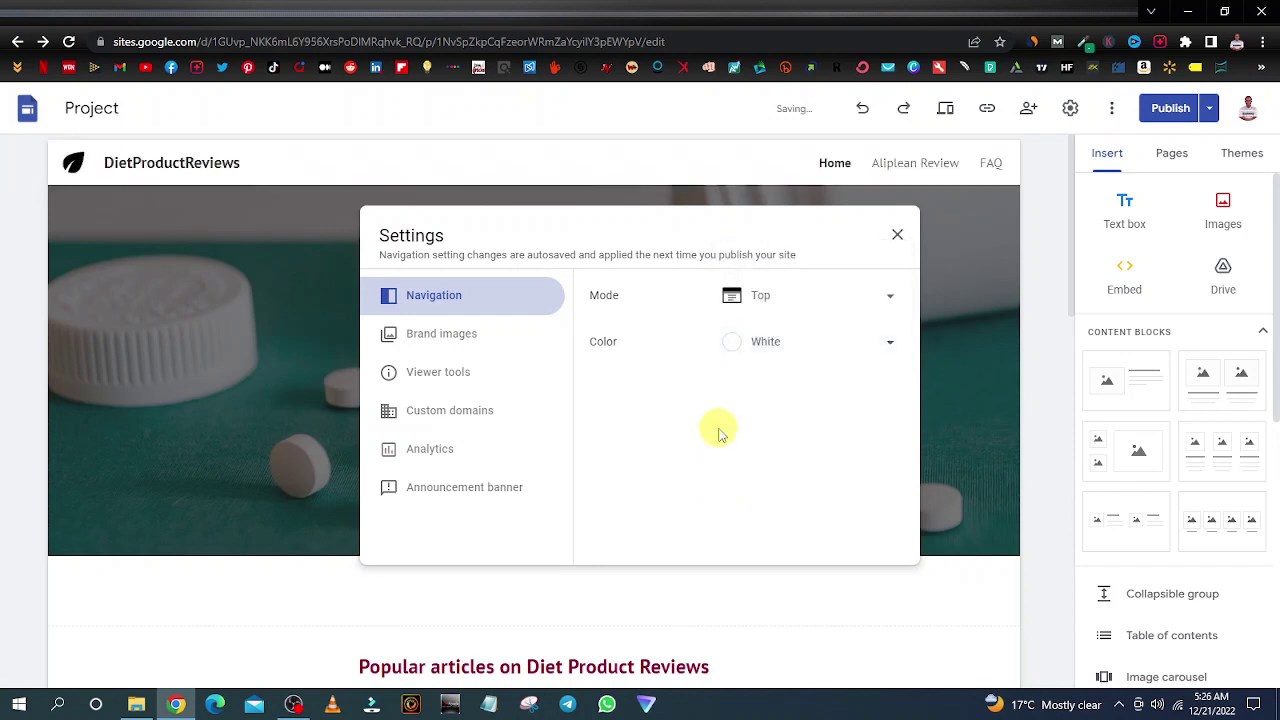
Set the navigation bar color to Transparent and close the site settings.
{"action": "left_click", "coordinate": [885, 341]}
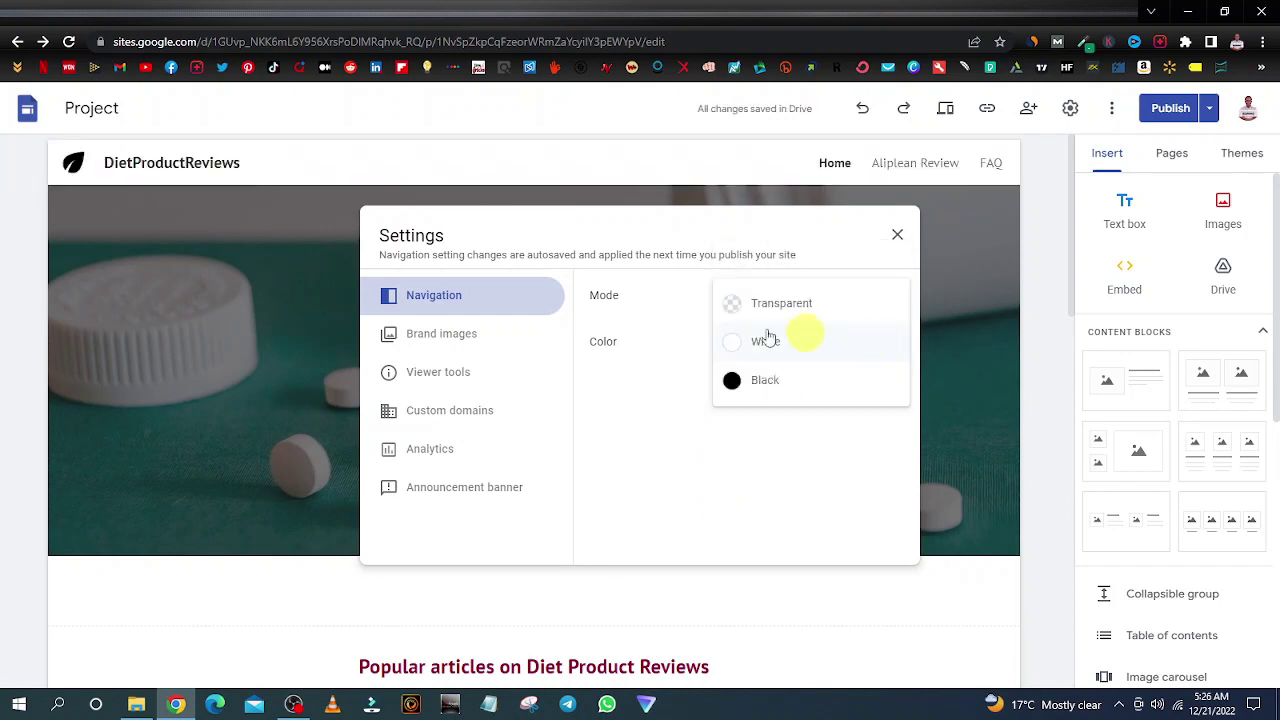
{"action": "left_click", "coordinate": [735, 305]}
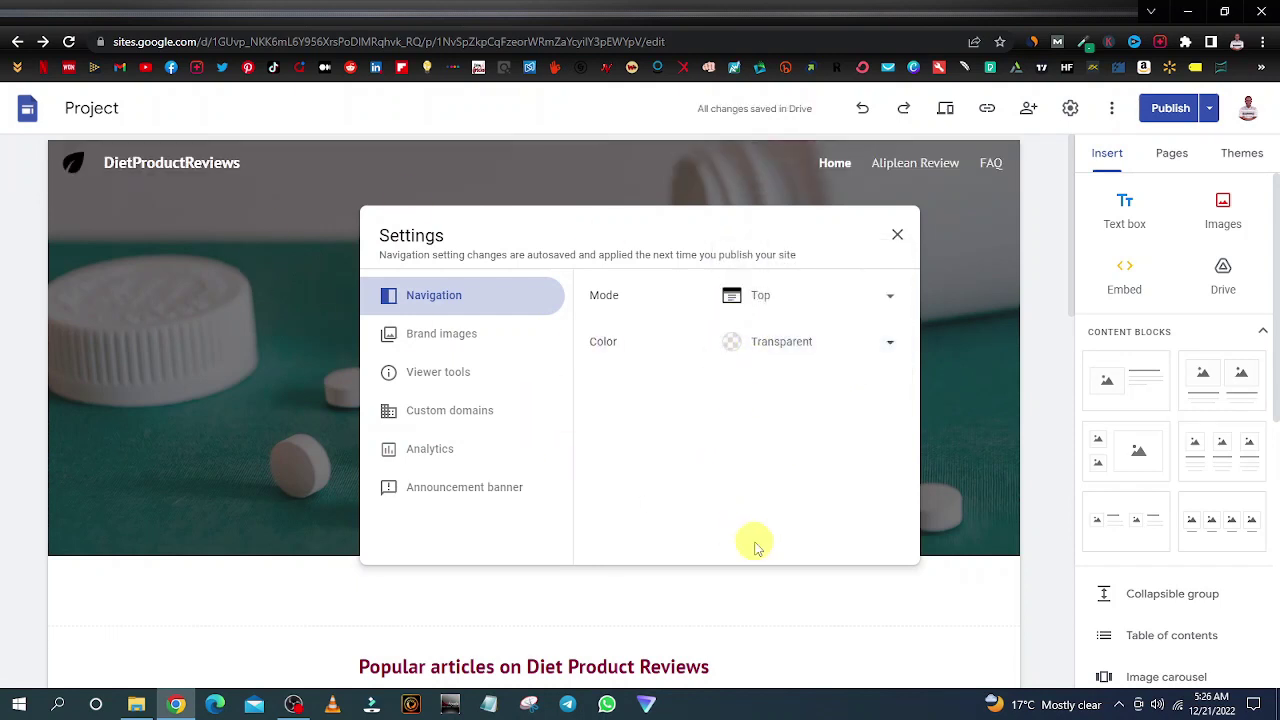
{"action": "left_click", "coordinate": [897, 238]}
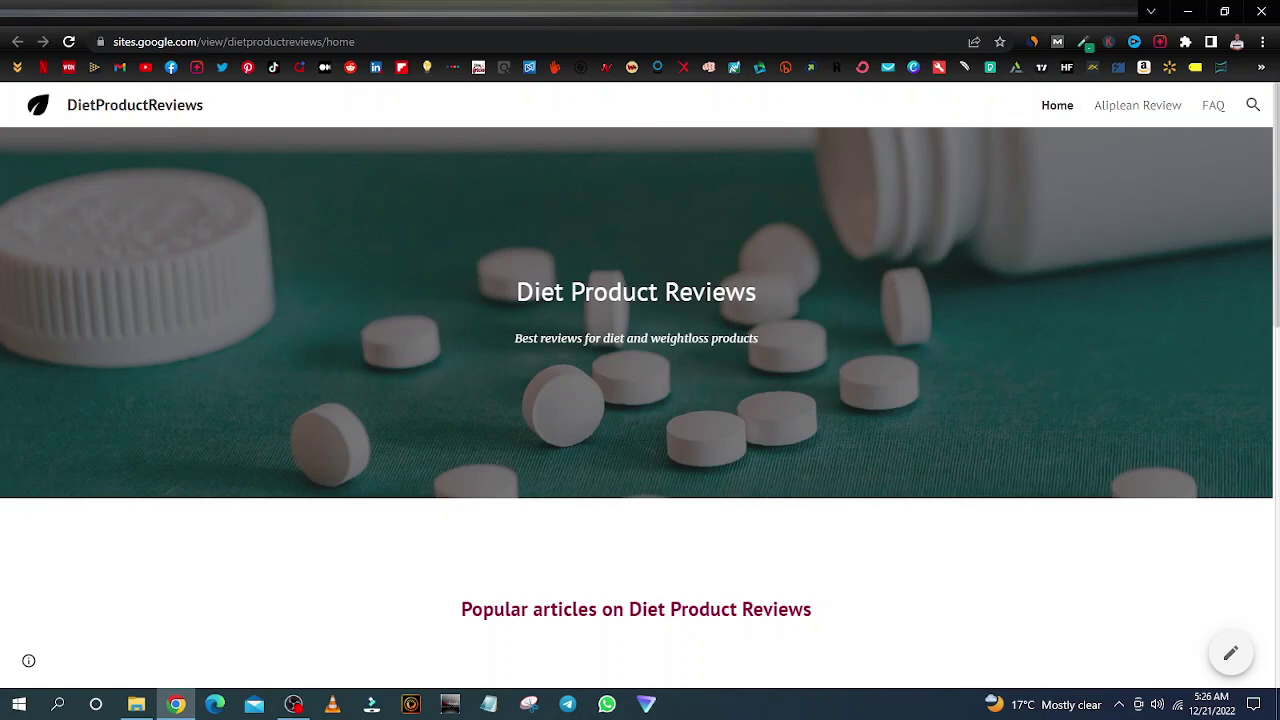
Publish the site with the changed navigation background color from the editor.
{"action": "left_click", "coordinate": [447, 27]}
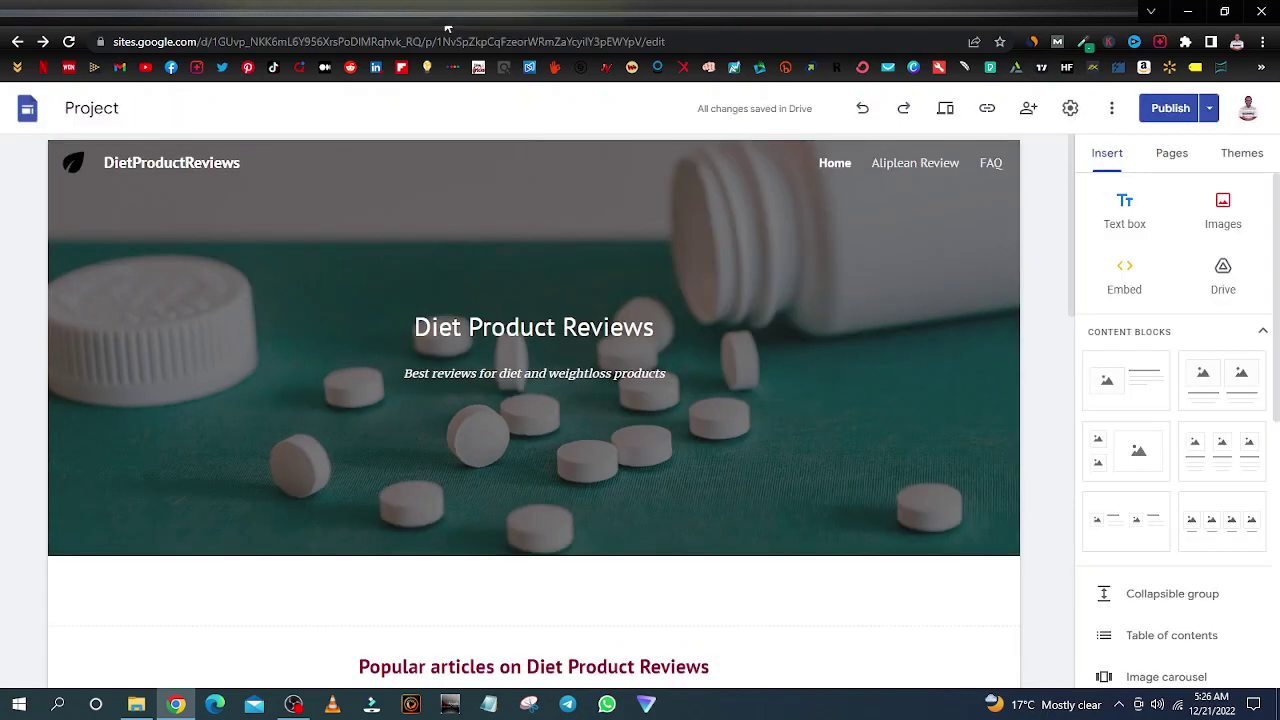
{"action": "left_click", "coordinate": [1172, 110]}
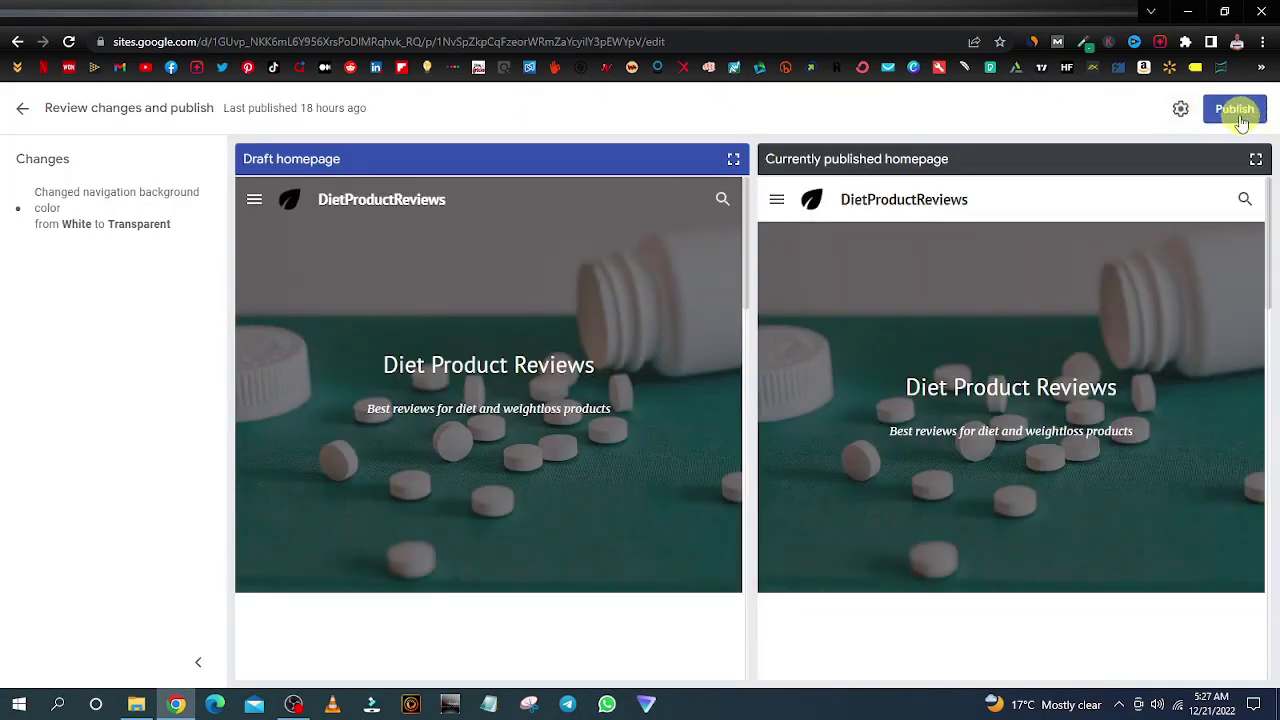
{"action": "left_click", "coordinate": [1236, 110]}
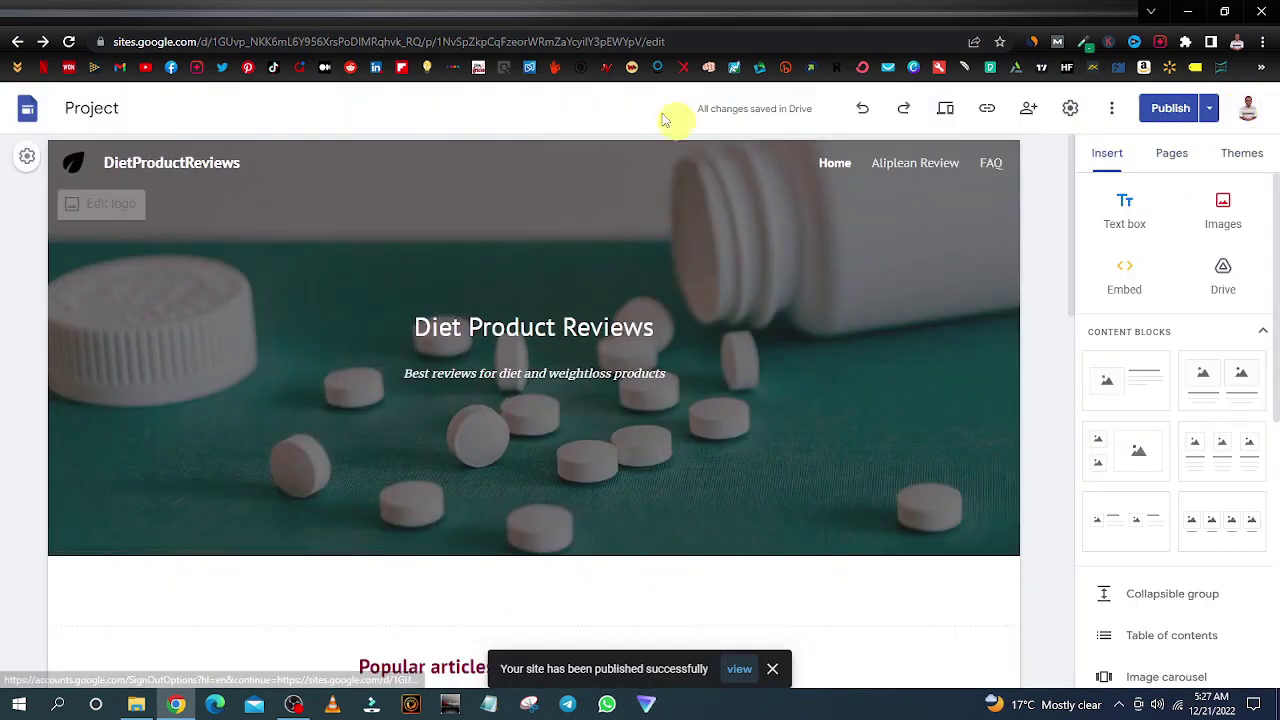
View the newly published homepage and check its navigation bar over the banner and the popular articles.
{"action": "left_click", "coordinate": [739, 668]}
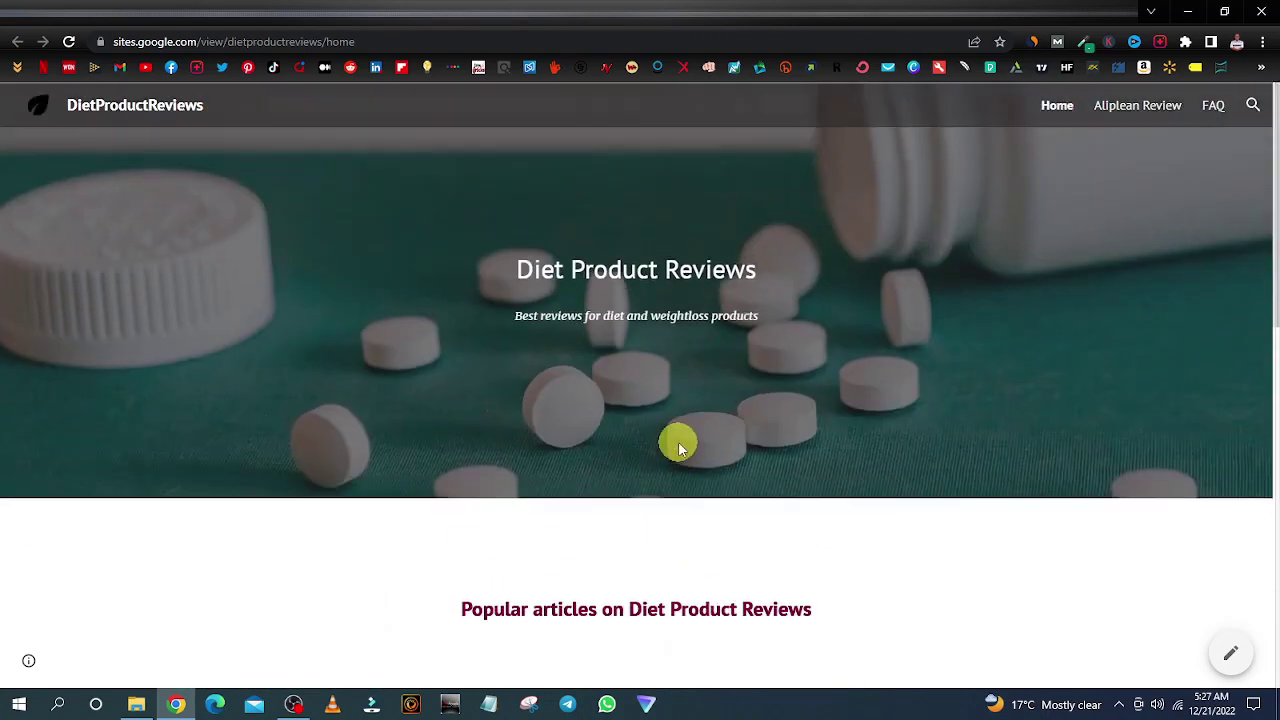
{"action": "scroll", "coordinate": [709, 354], "scroll_direction": "down", "scroll_amount": 3}
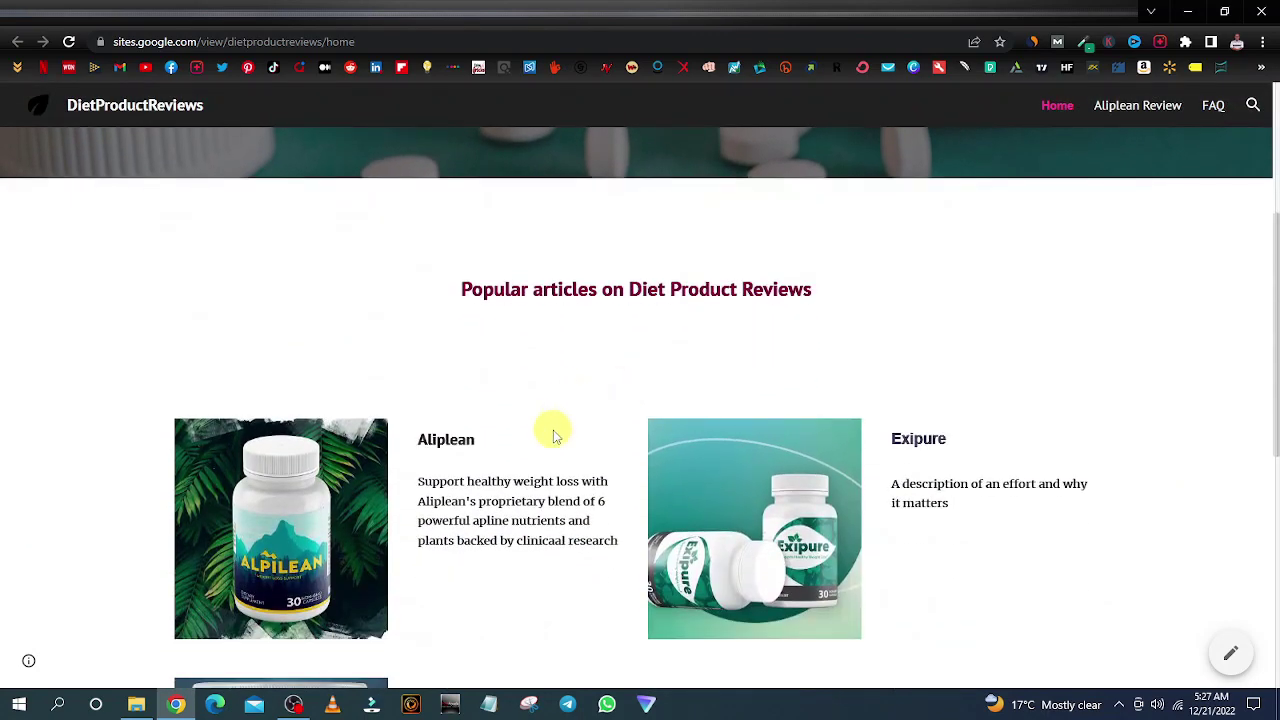
{"action": "scroll", "coordinate": [550, 432], "scroll_direction": "down", "scroll_amount": 1}
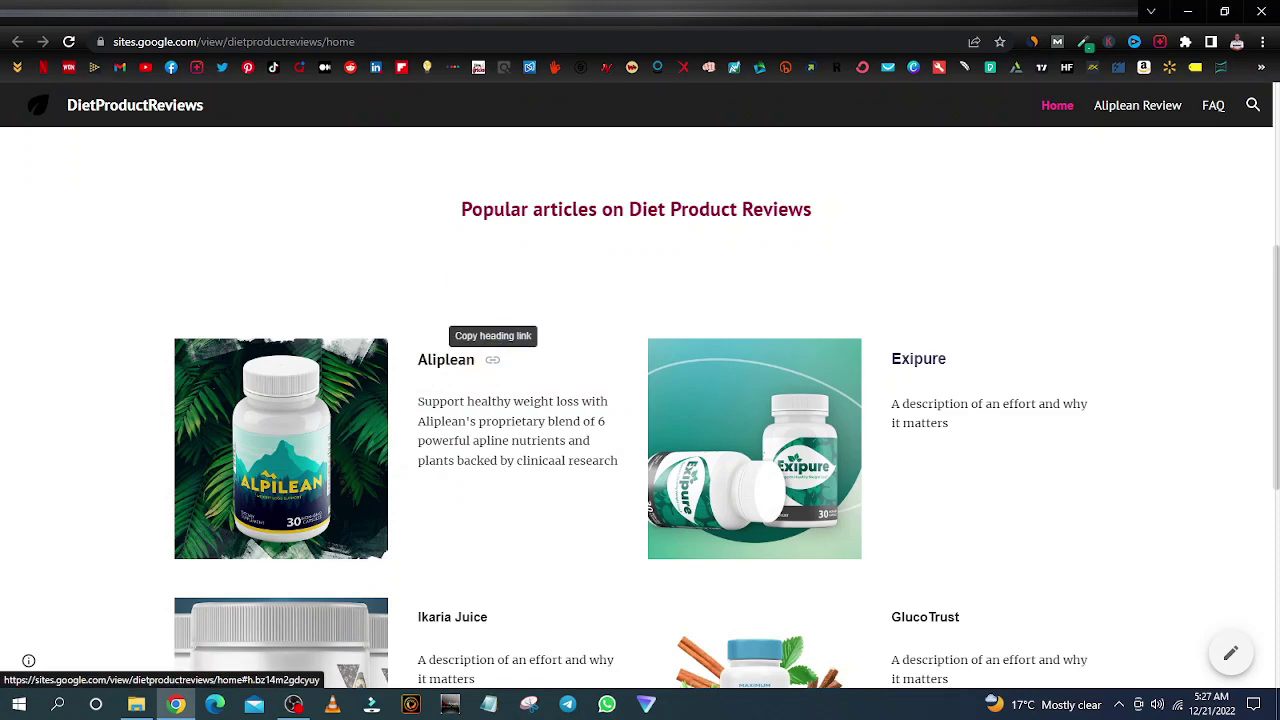
Return to the site editor and show the list of the site's pages.
{"action": "left_click", "coordinate": [472, 6]}
{"action": "scroll", "coordinate": [563, 371], "scroll_direction": "down", "scroll_amount": 5}
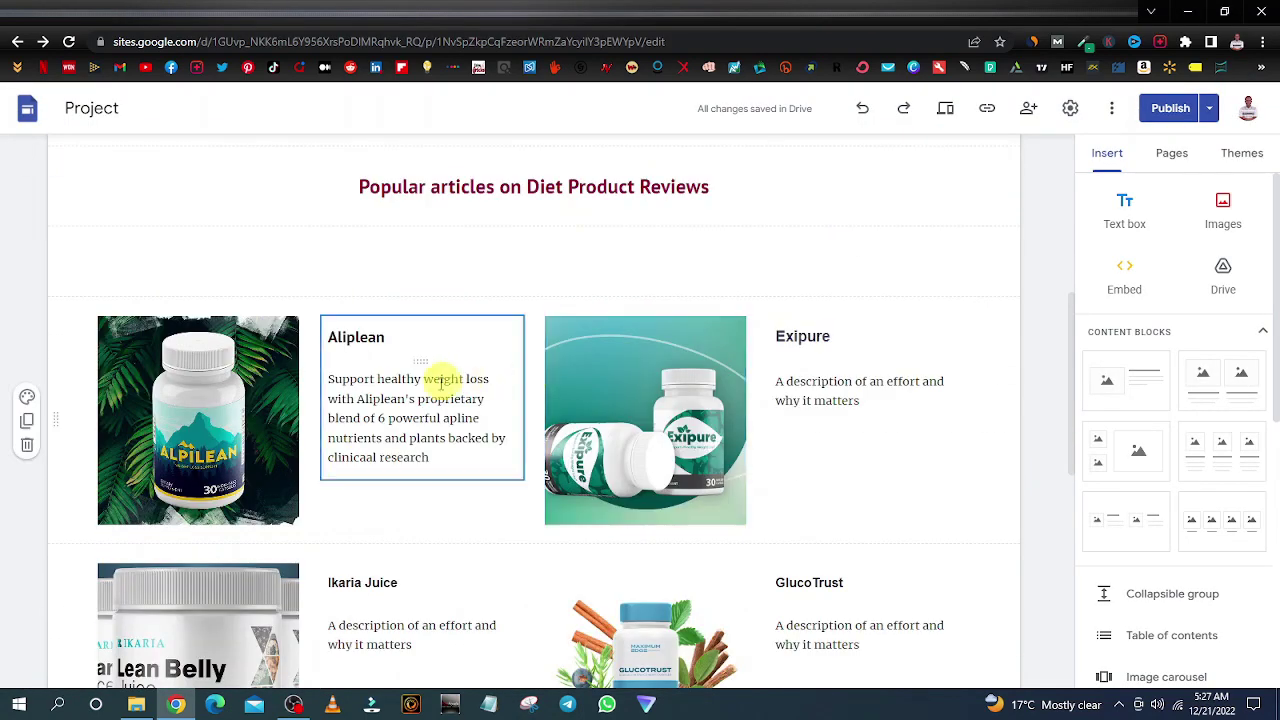
{"action": "left_click", "coordinate": [1165, 158]}
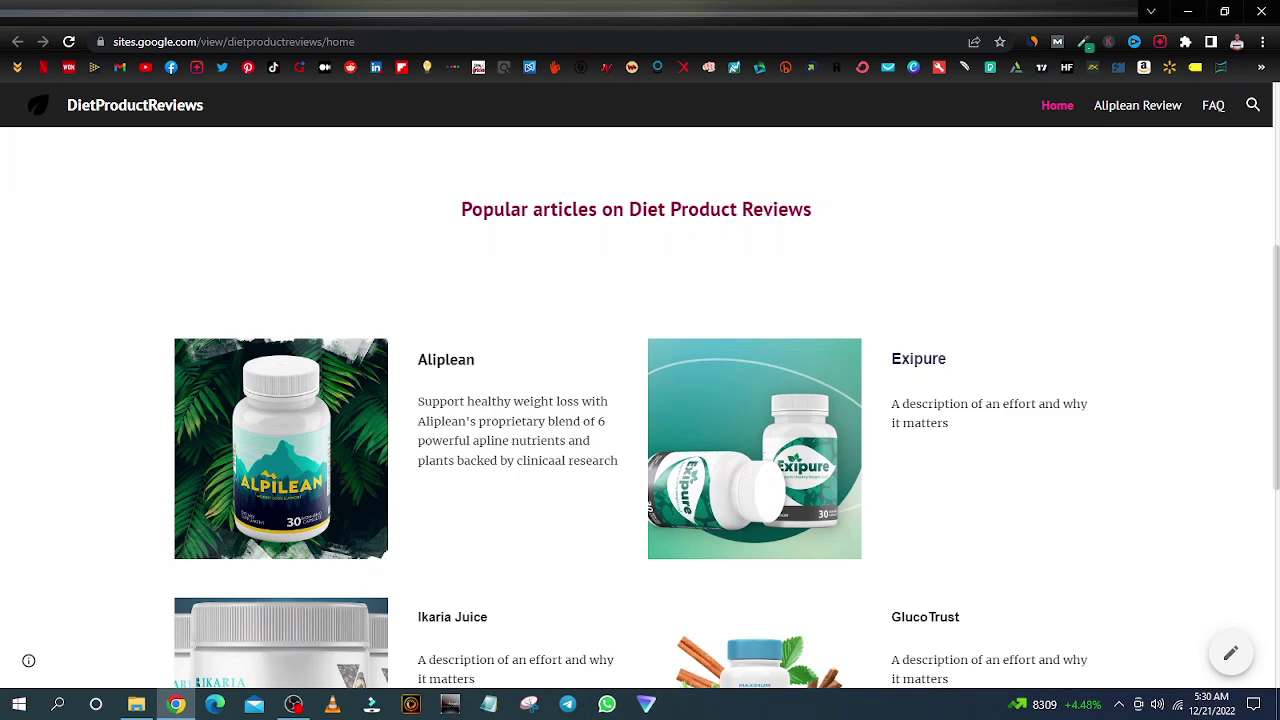
Open the Aliplean Review page on the published site and copy its web address.
{"action": "scroll", "coordinate": [560, 290], "scroll_direction": "up", "scroll_amount": 4}
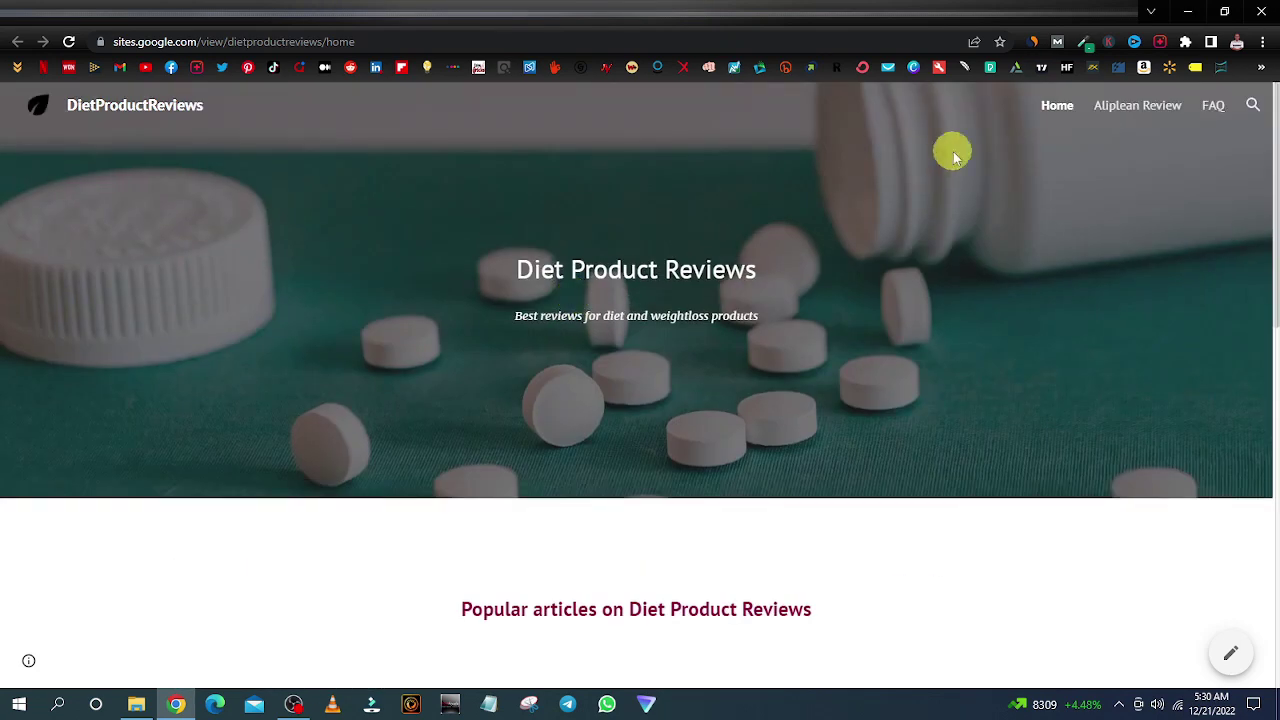
{"action": "left_click", "coordinate": [1148, 112]}
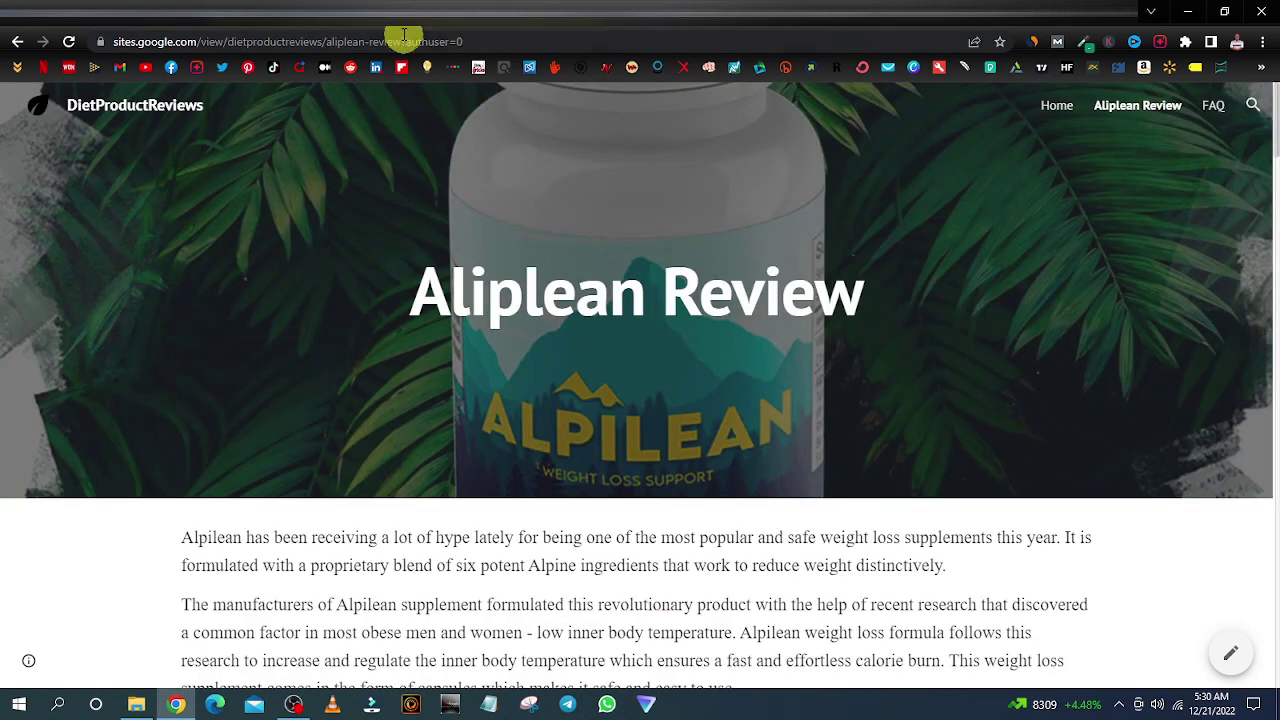
{"action": "left_click", "coordinate": [368, 47]}
{"action": "right_click", "coordinate": [368, 47]}
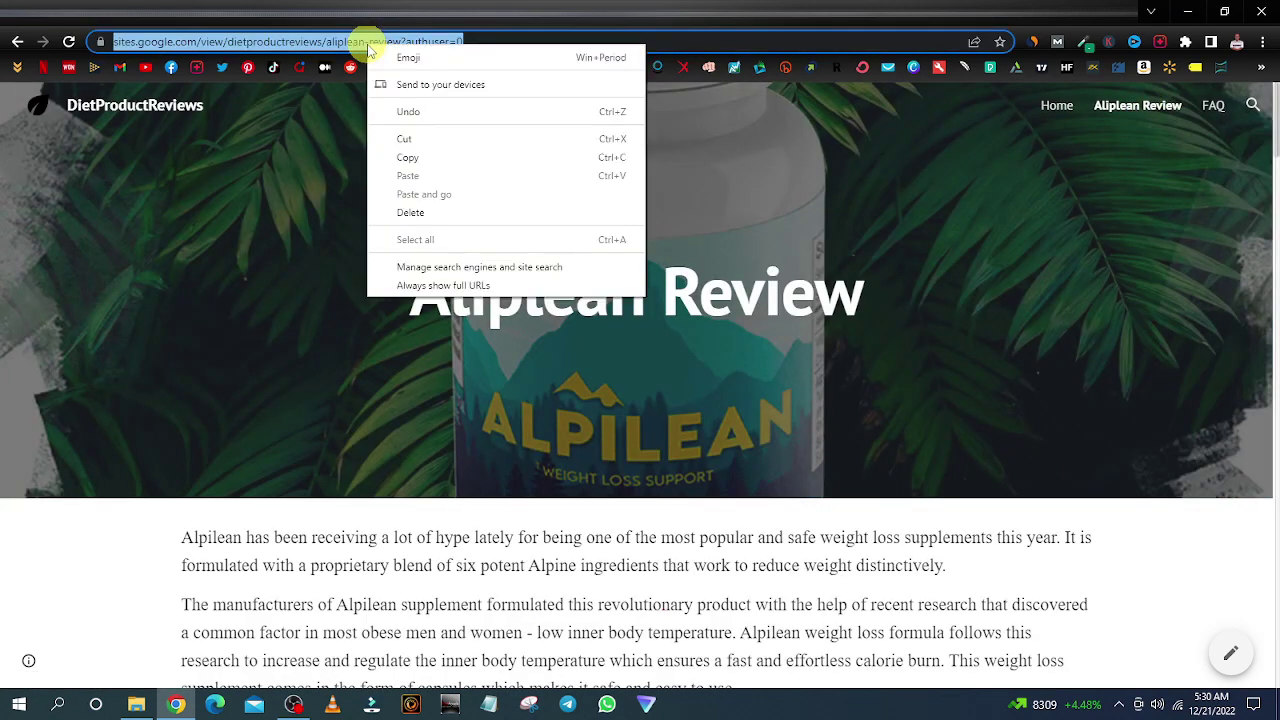
{"action": "left_click", "coordinate": [466, 156]}
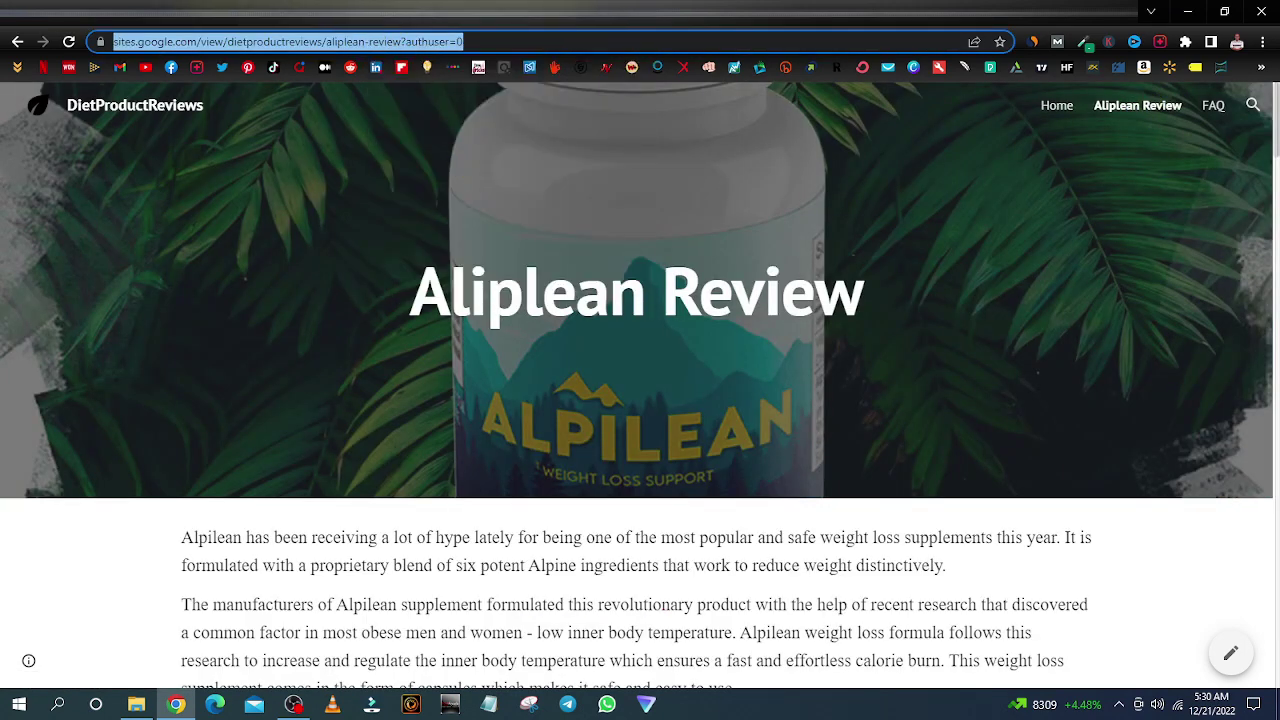
Link the Aliplean heading in the homepage's popular articles to the copied Aliplean Review page address.
{"action": "left_click", "coordinate": [400, 8]}
{"action": "scroll", "coordinate": [430, 396], "scroll_direction": "down", "scroll_amount": 2}
{"action": "scroll", "coordinate": [430, 396], "scroll_direction": "down", "scroll_amount": 3}
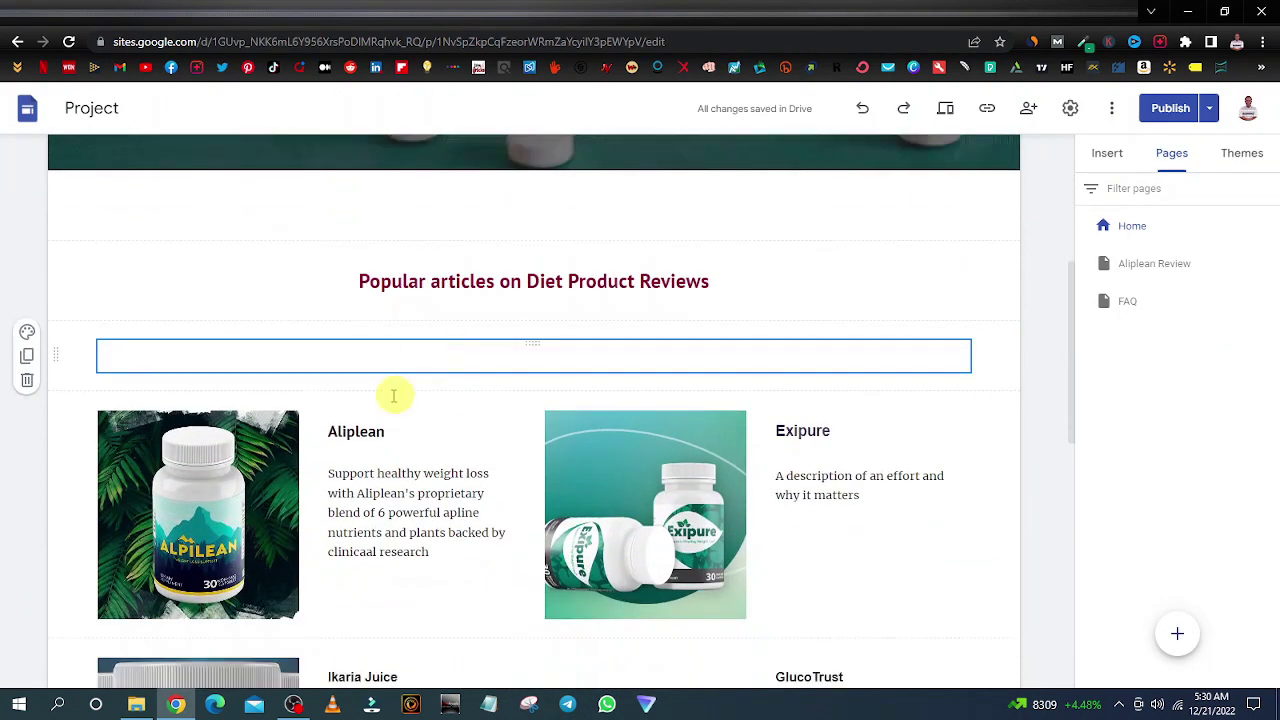
{"action": "left_click", "coordinate": [362, 338]}
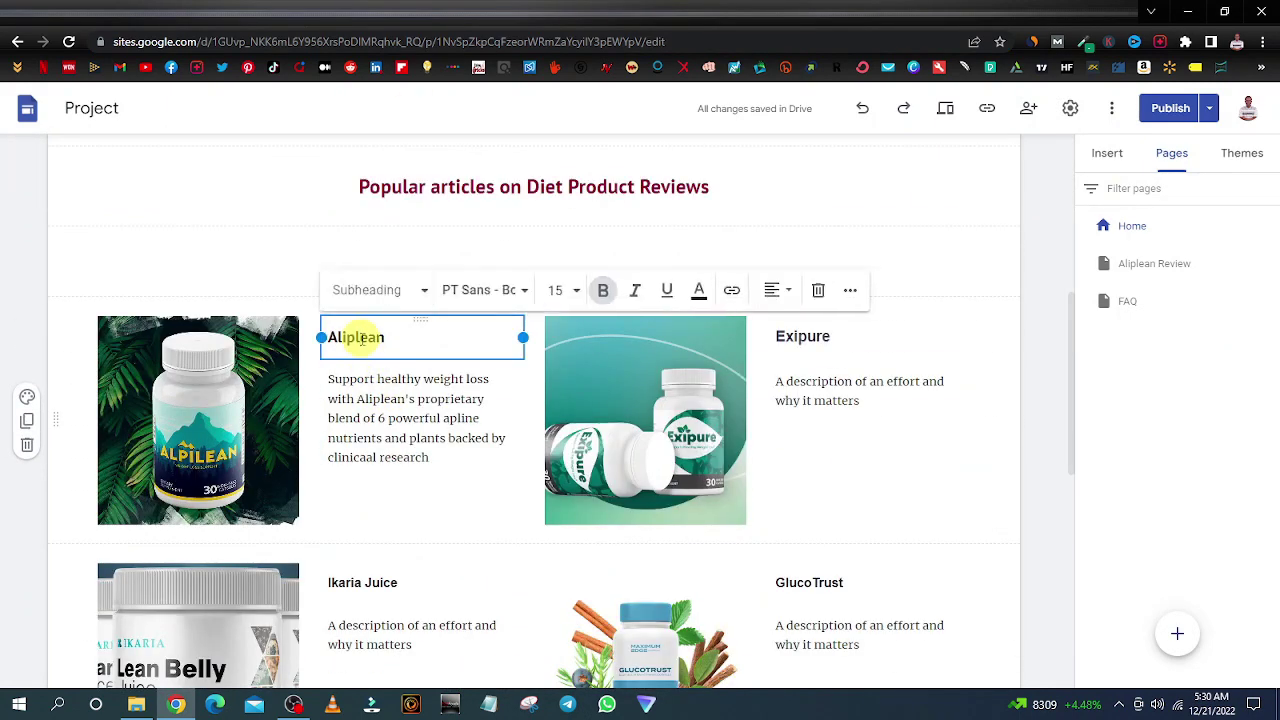
{"action": "double_click", "coordinate": [362, 338]}
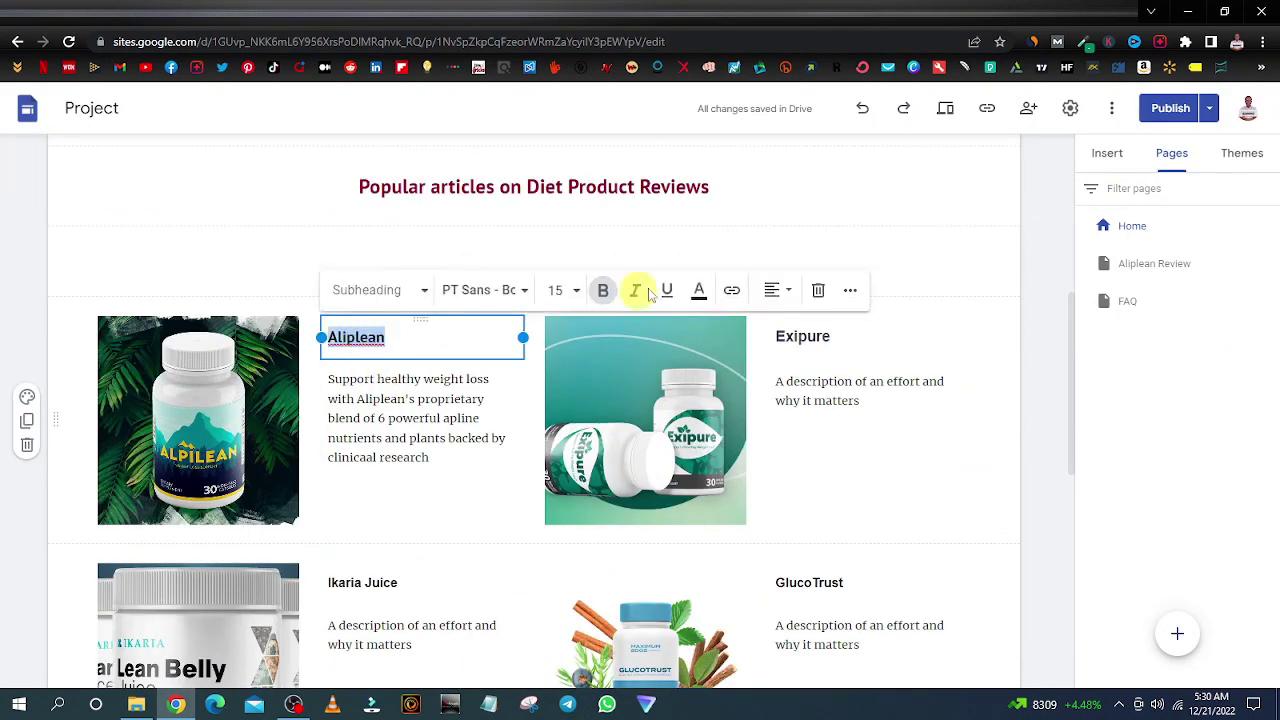
{"action": "left_click", "coordinate": [731, 292]}
{"action": "right_click", "coordinate": [363, 428]}
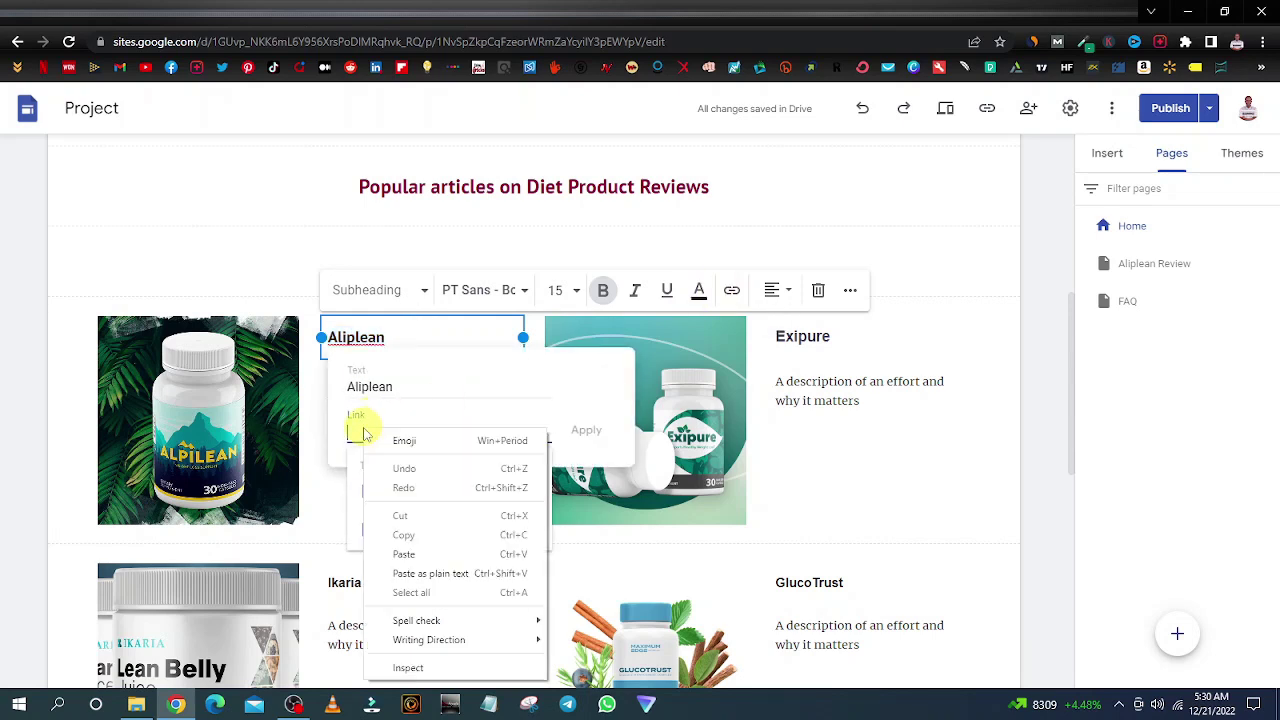
{"action": "left_click", "coordinate": [410, 555]}
{"action": "left_click", "coordinate": [586, 430]}
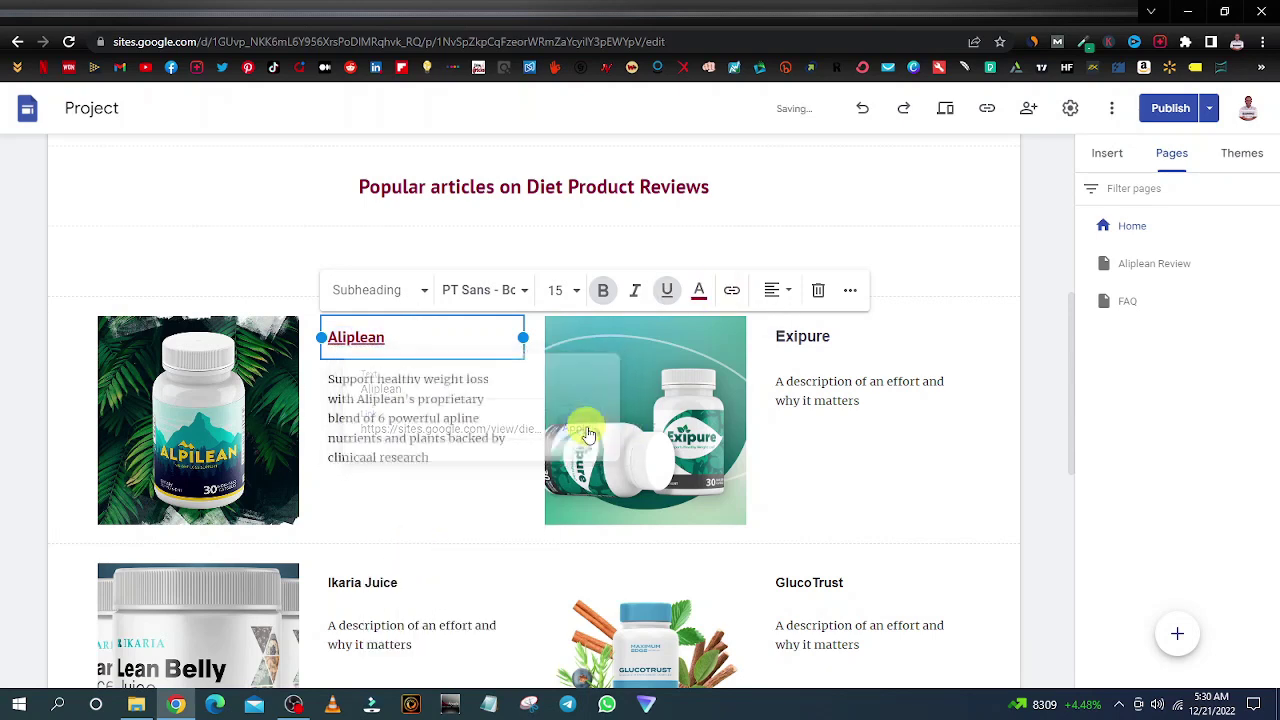
Link the Aliplean product image beside the heading to the same copied review page address.
{"action": "left_click", "coordinate": [236, 403]}
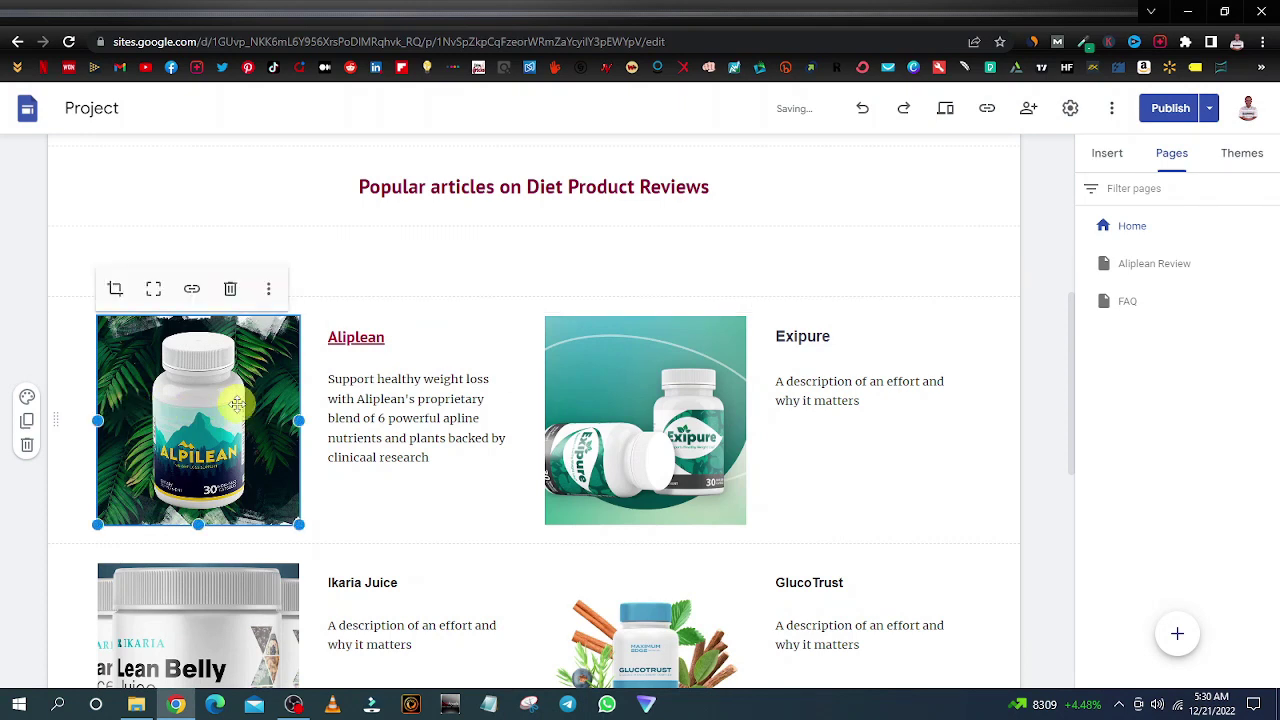
{"action": "left_click", "coordinate": [190, 288]}
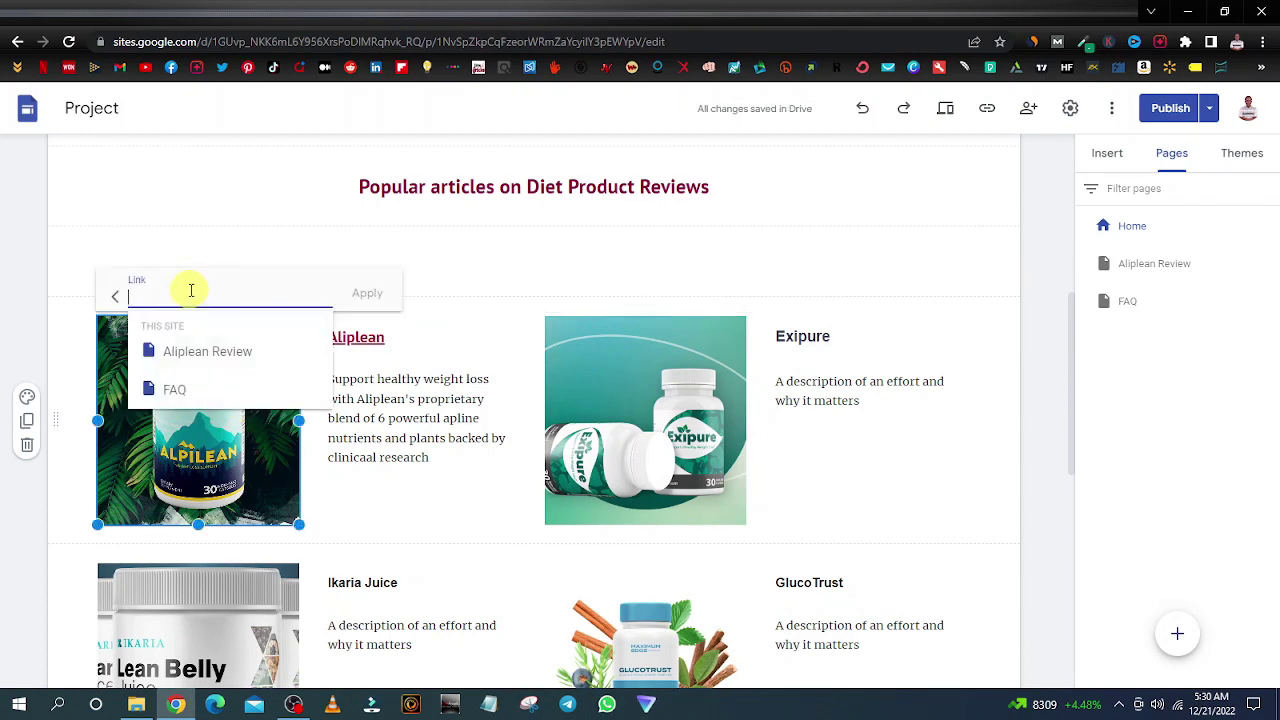
{"action": "right_click", "coordinate": [215, 294]}
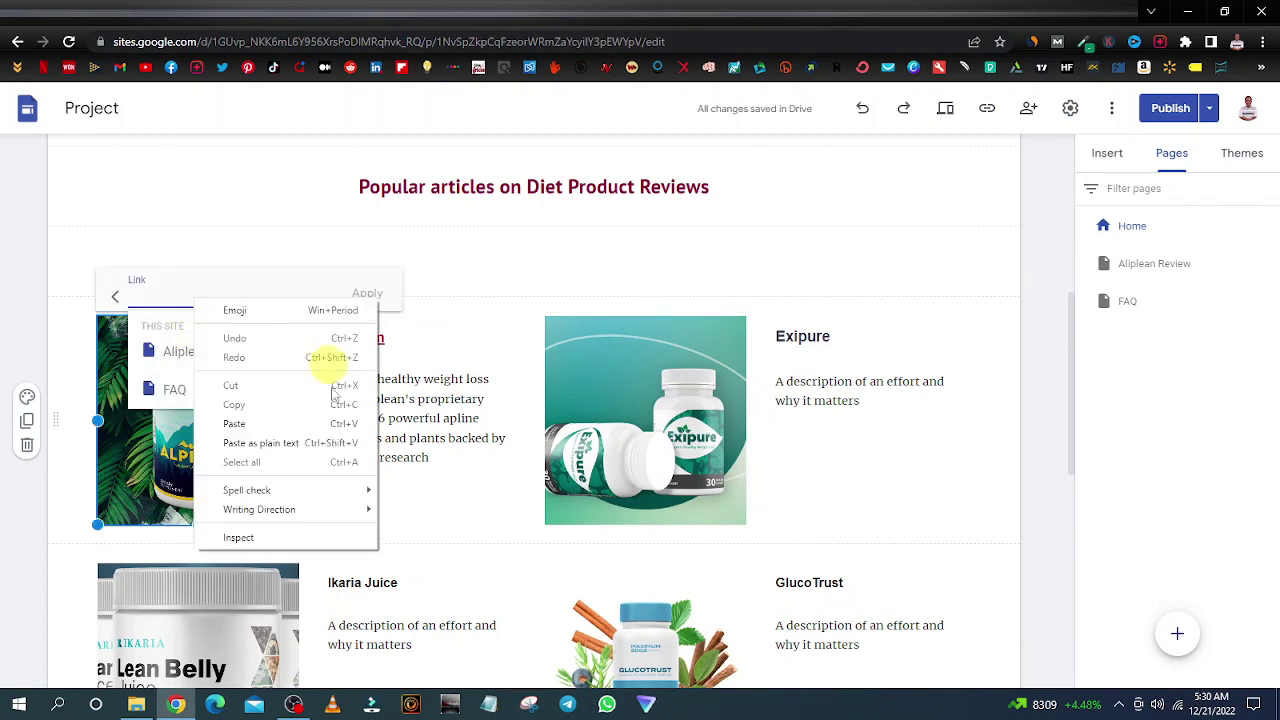
{"action": "left_click", "coordinate": [278, 420]}
{"action": "left_click", "coordinate": [367, 293]}
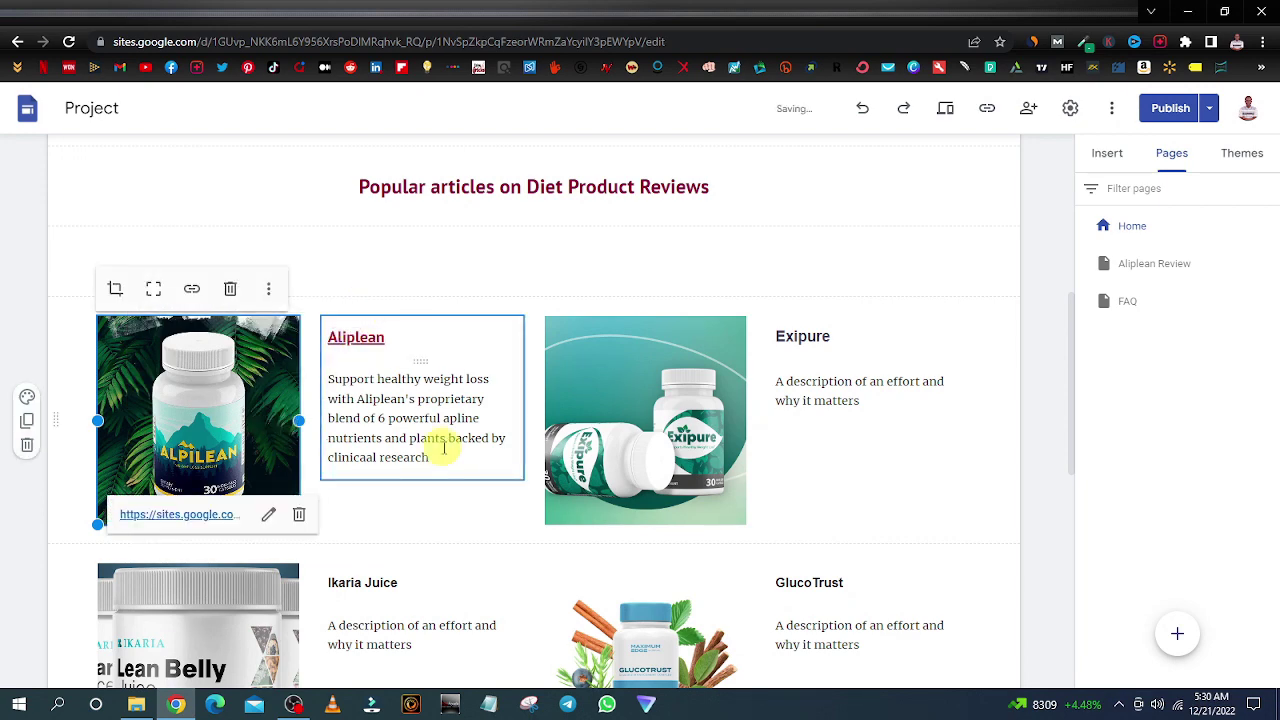
Publish the updated homepage and bring up its popular articles on the published site.
{"action": "left_click", "coordinate": [1170, 108]}
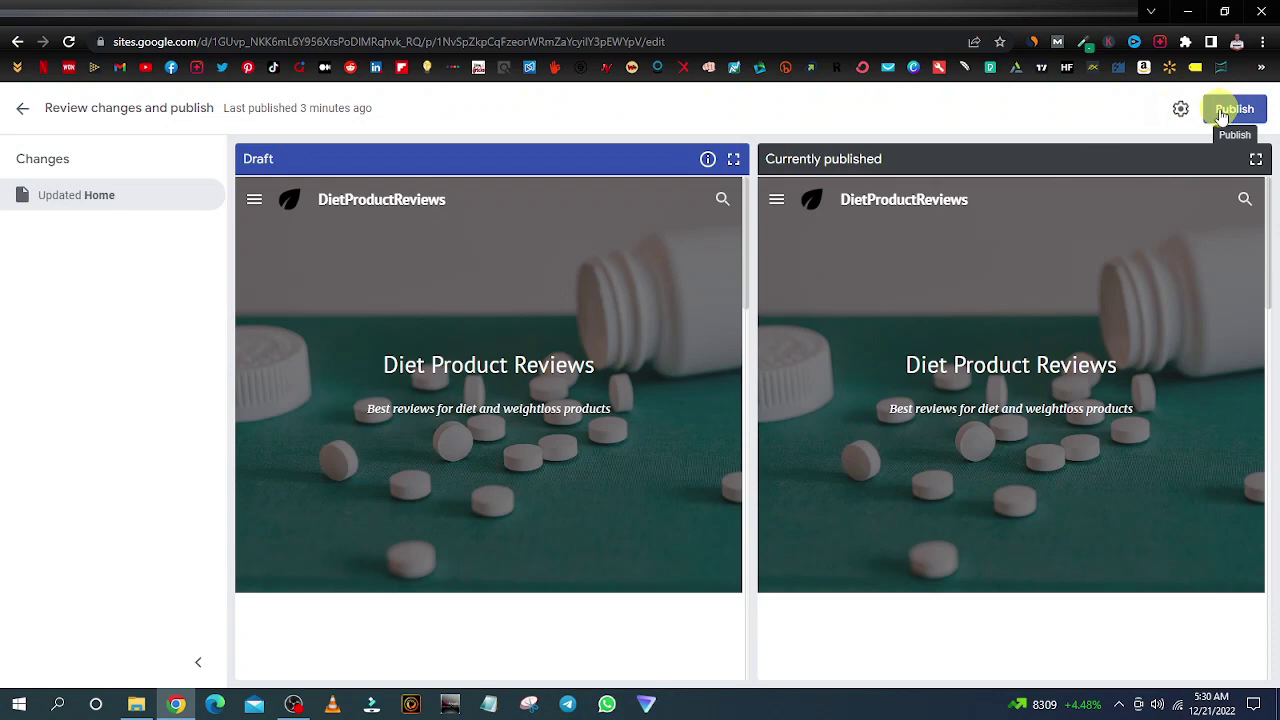
{"action": "left_click", "coordinate": [1228, 112]}
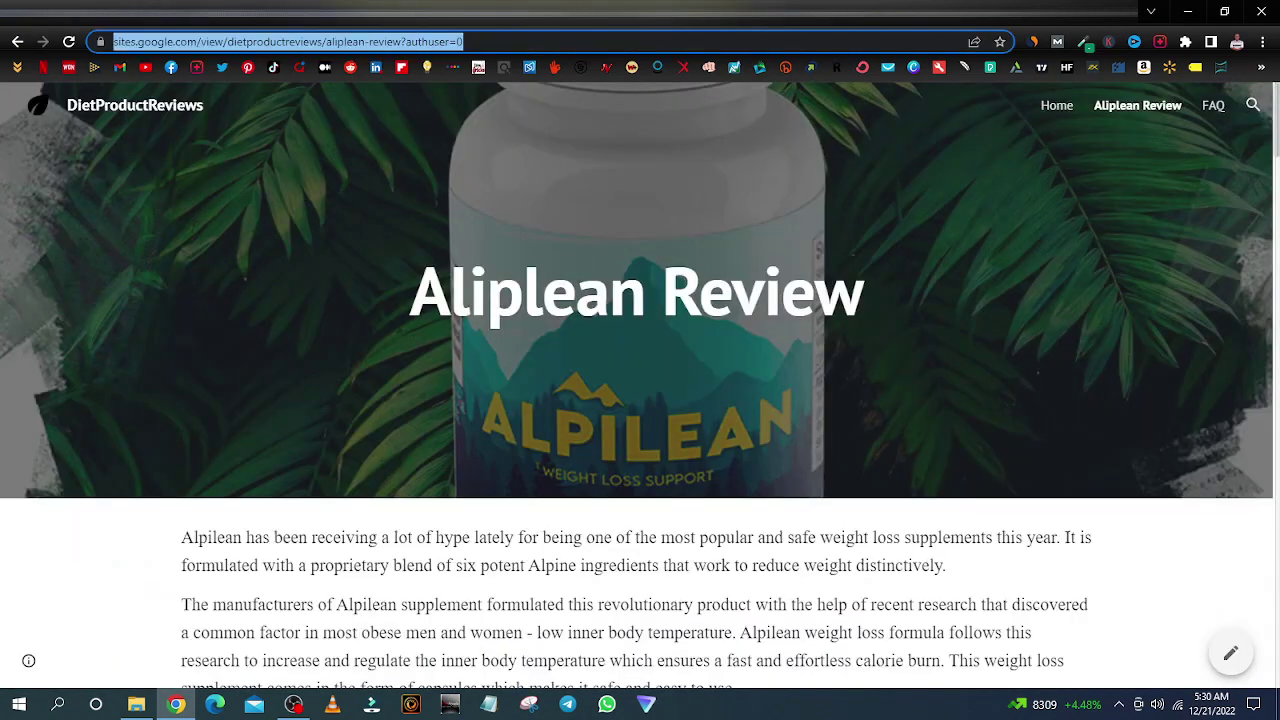
{"action": "left_click", "coordinate": [365, 207]}
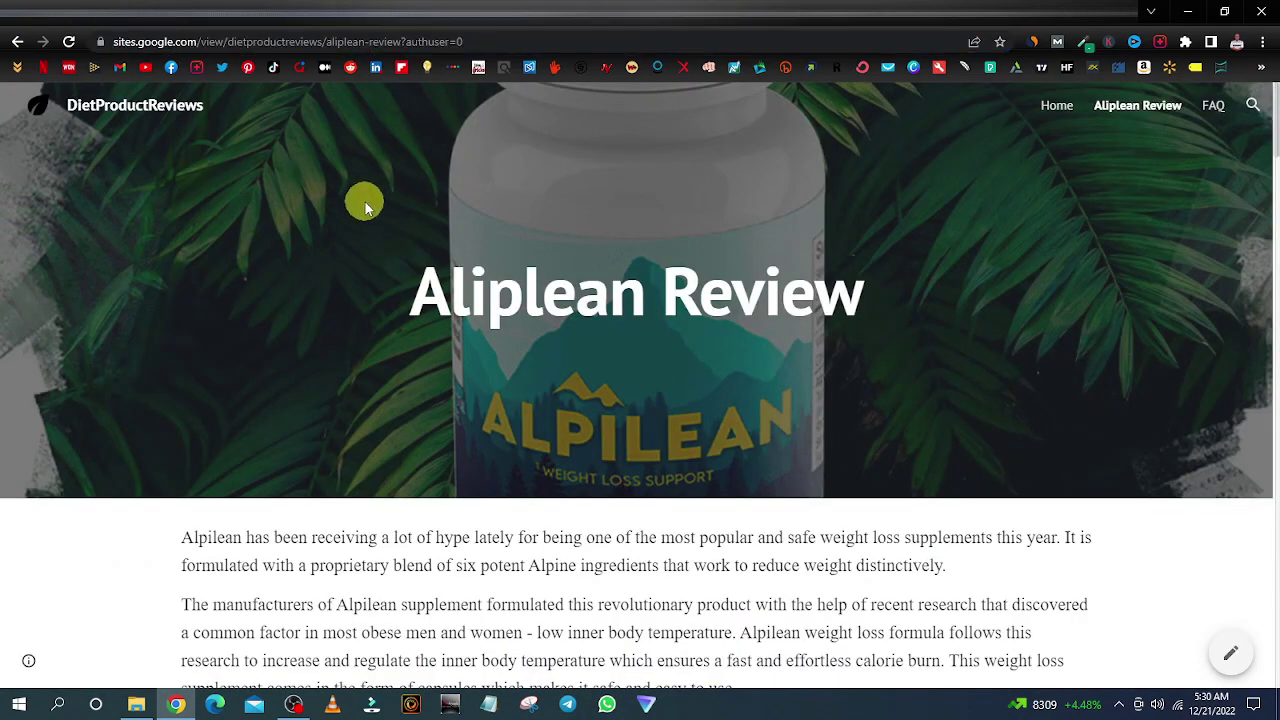
{"action": "left_click", "coordinate": [1060, 110]}
{"action": "scroll", "coordinate": [1036, 144], "scroll_direction": "down", "scroll_amount": 4}
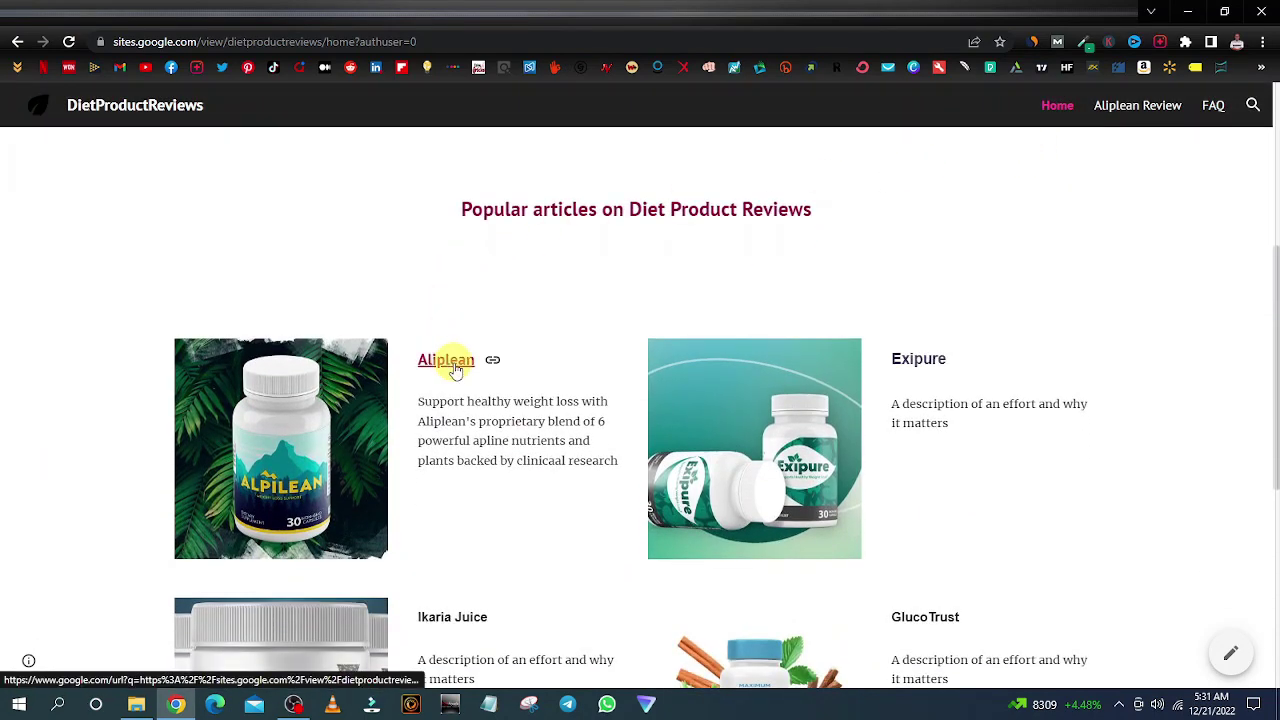
Test the Aliplean heading link, look through the review page it opens, and return to the published homepage.
{"action": "left_click", "coordinate": [446, 360]}
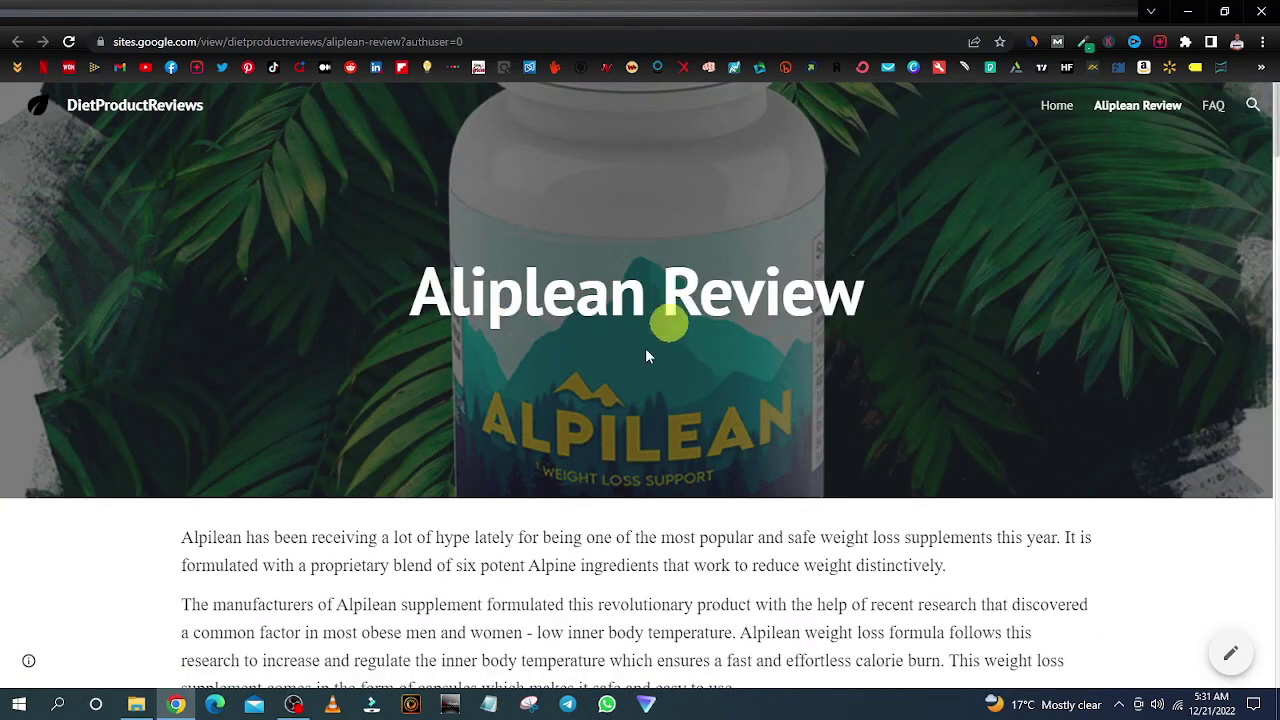
{"action": "scroll", "coordinate": [613, 391], "scroll_direction": "down", "scroll_amount": 15}
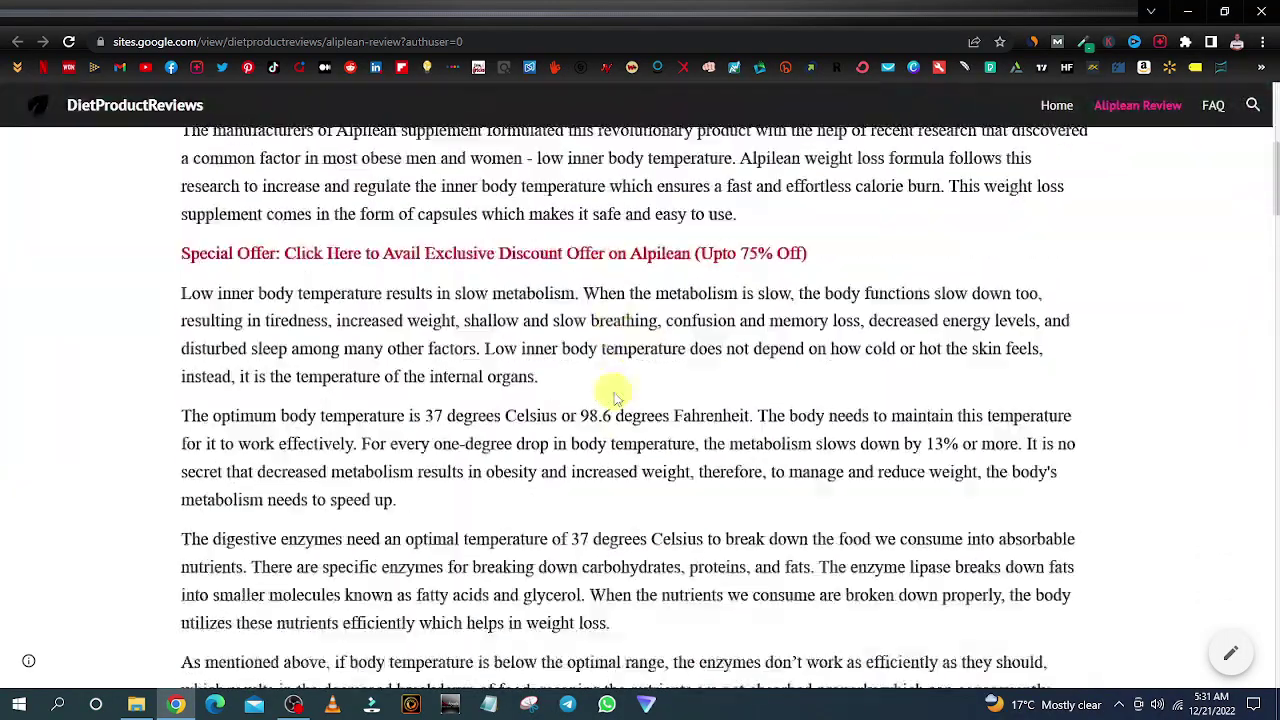
{"action": "left_click", "coordinate": [620, 400]}
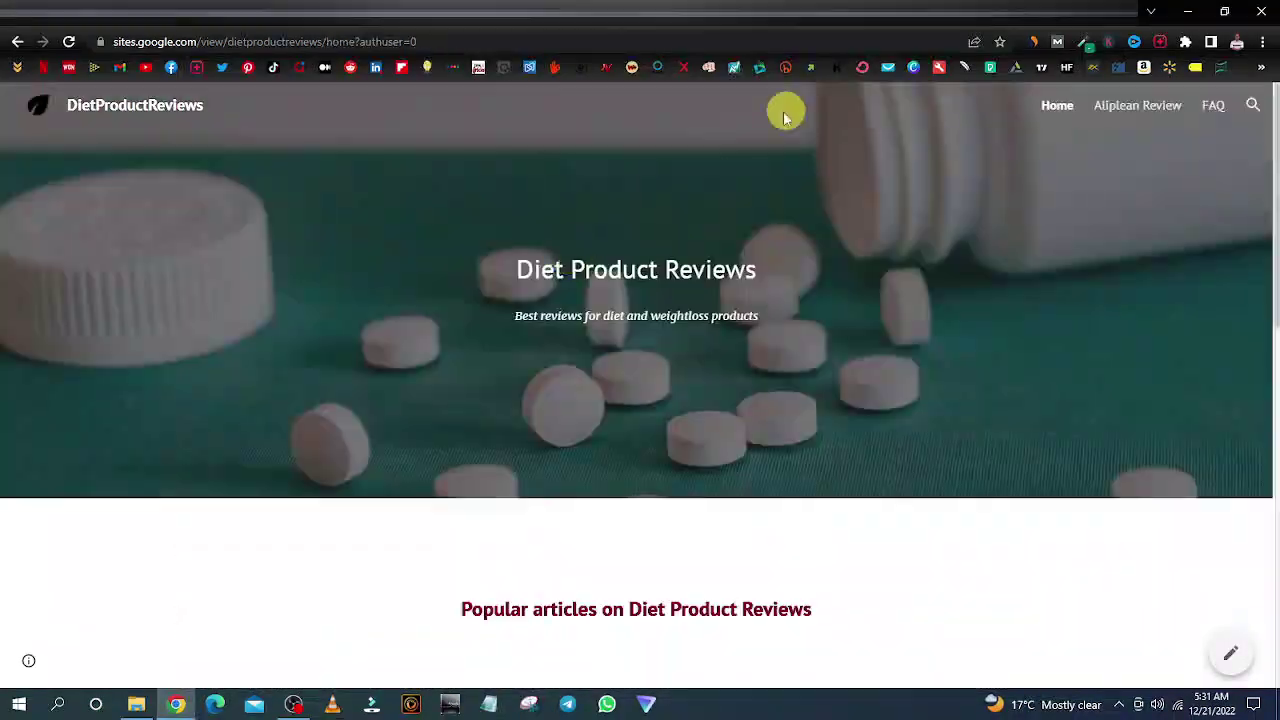
Find Google Search Console through a web search in a new tab, open it and start adding a property.
{"action": "key", "text": "ctrl+t"}
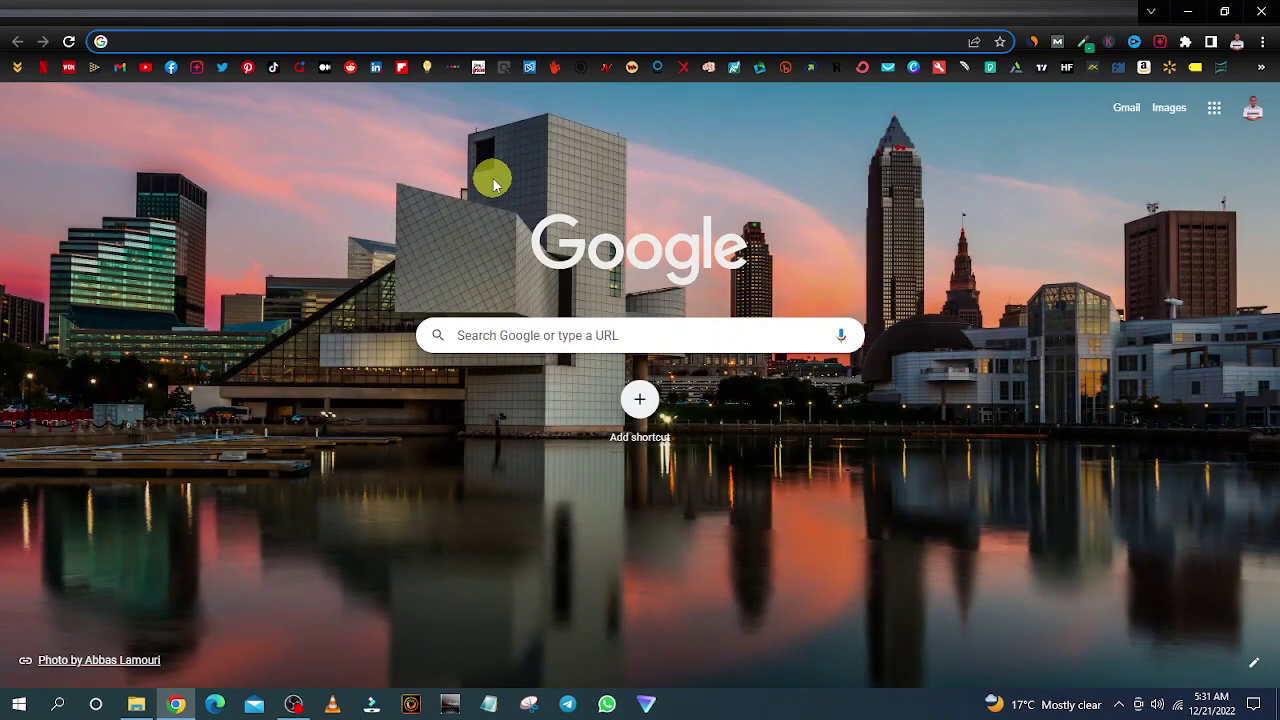
{"action": "type", "text": "serarch console"}
{"action": "key", "text": "Return"}
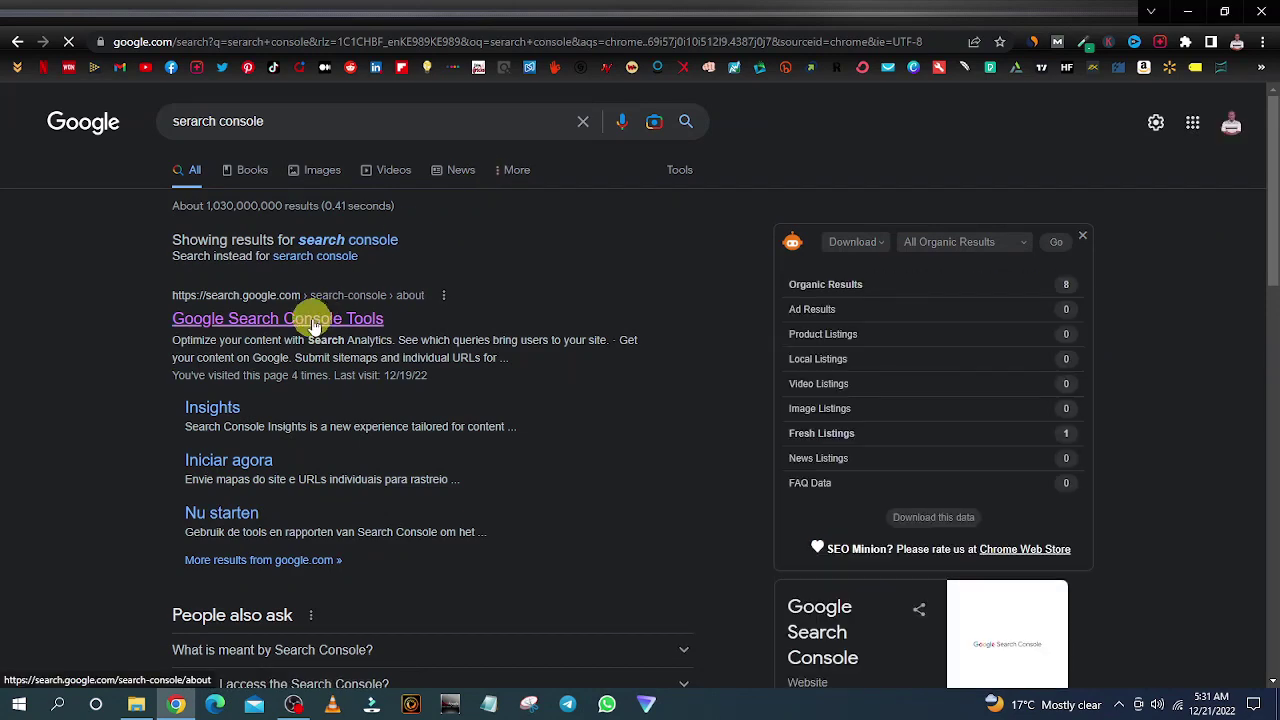
{"action": "left_click", "coordinate": [316, 320]}
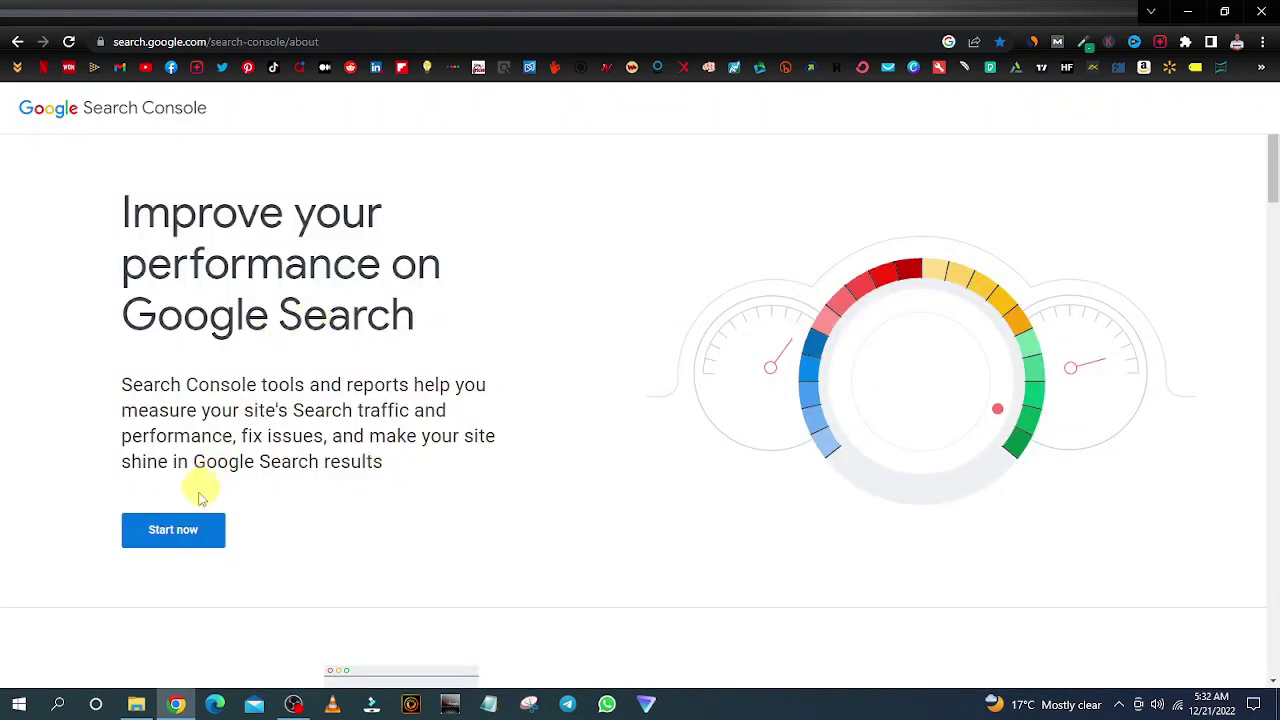
{"action": "left_click", "coordinate": [189, 529]}
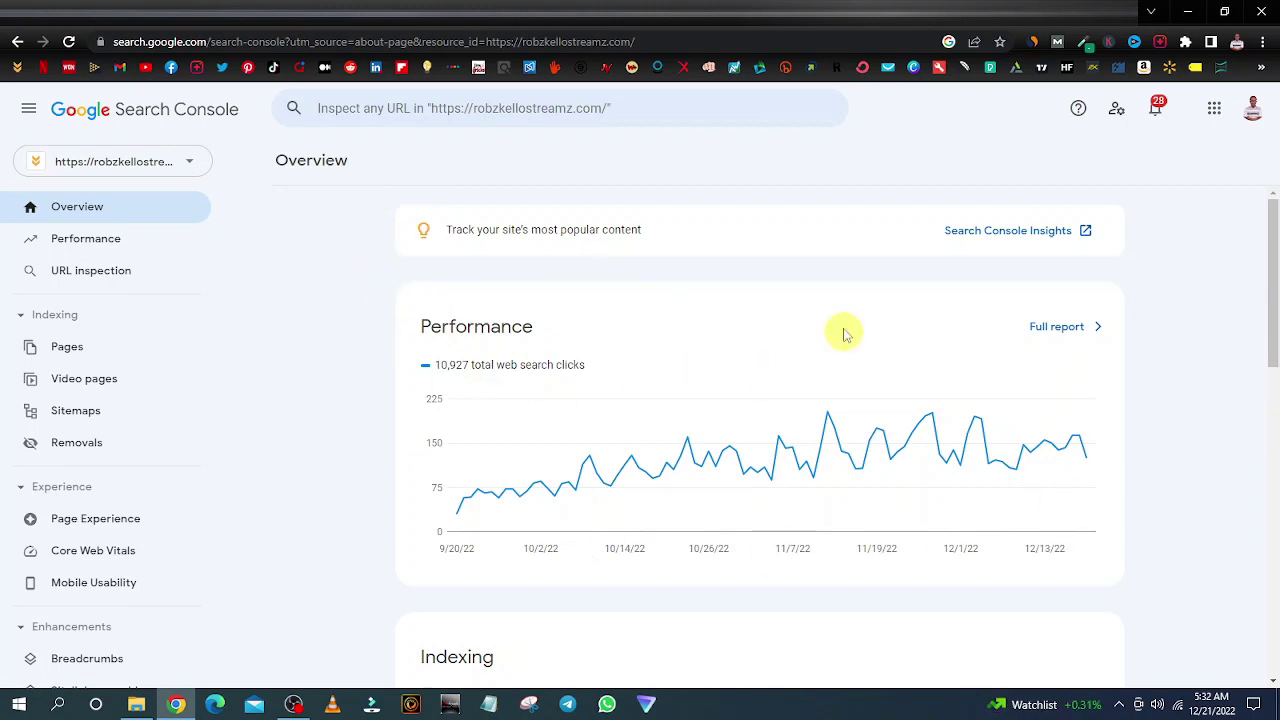
{"action": "left_click", "coordinate": [193, 164]}
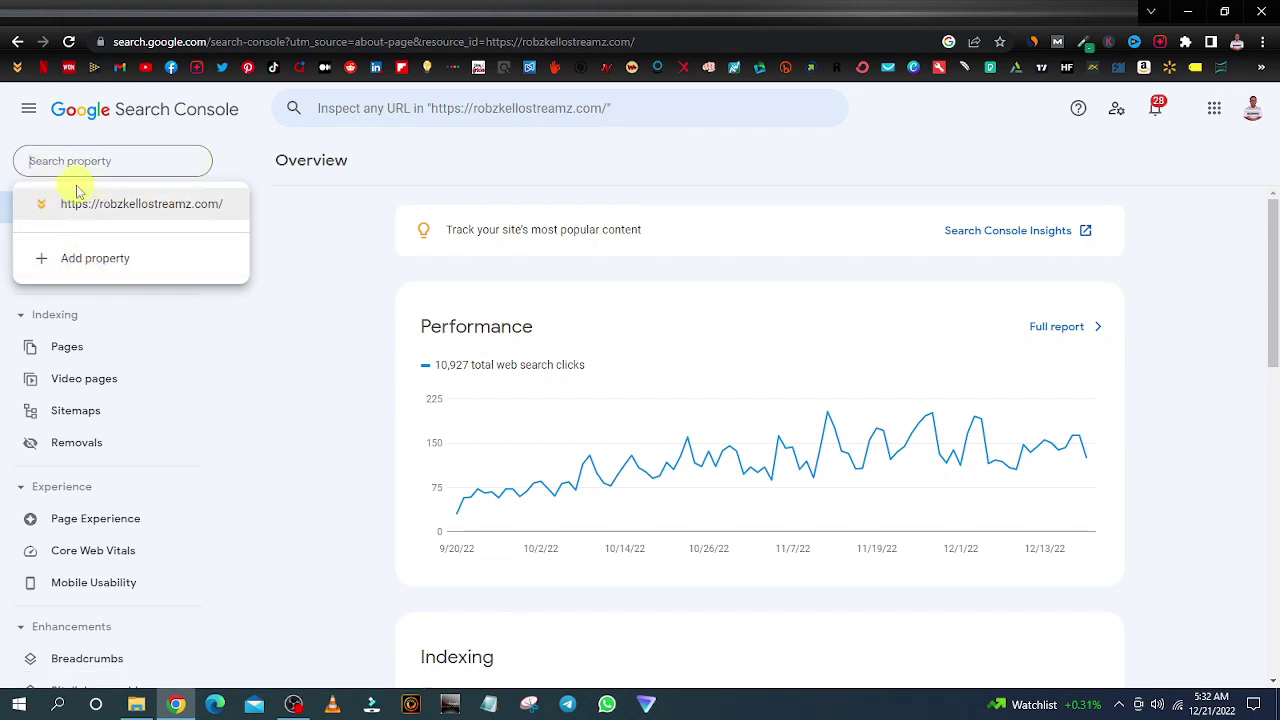
{"action": "left_click", "coordinate": [95, 258]}
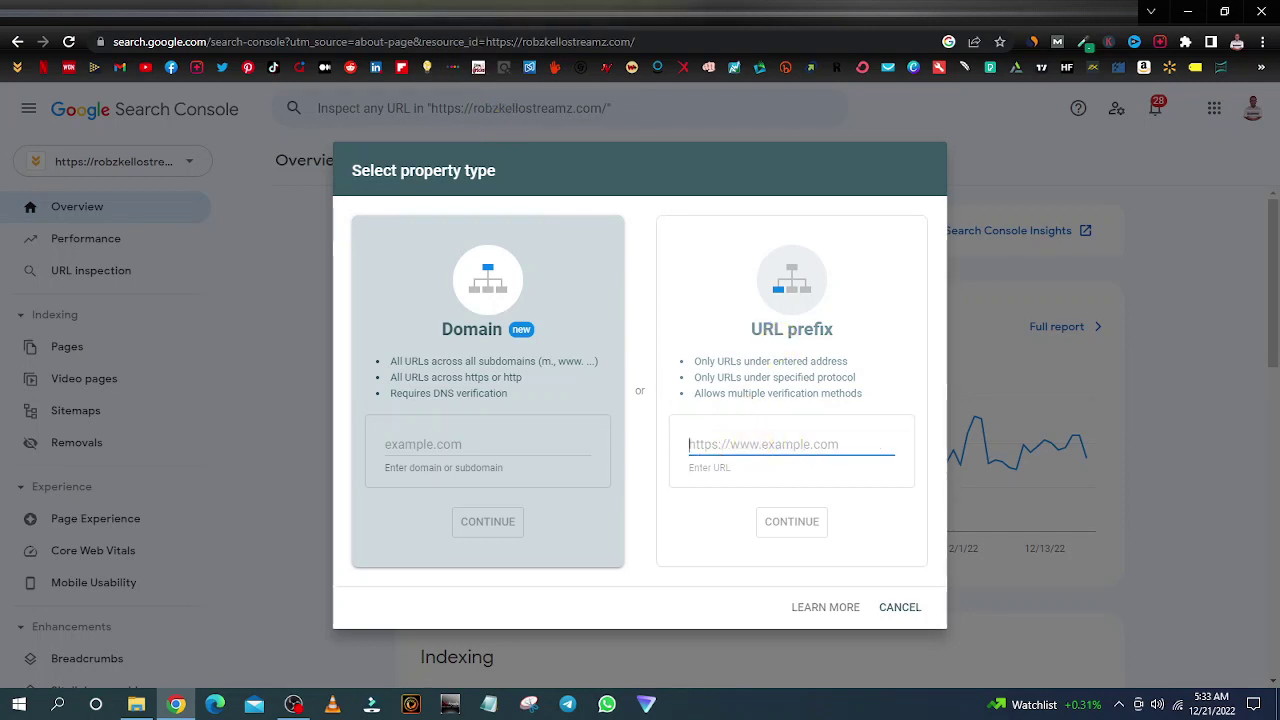
Copy the published homepage's full web address from the browser.
{"action": "left_click", "coordinate": [350, 8]}
{"action": "left_click", "coordinate": [347, 40]}
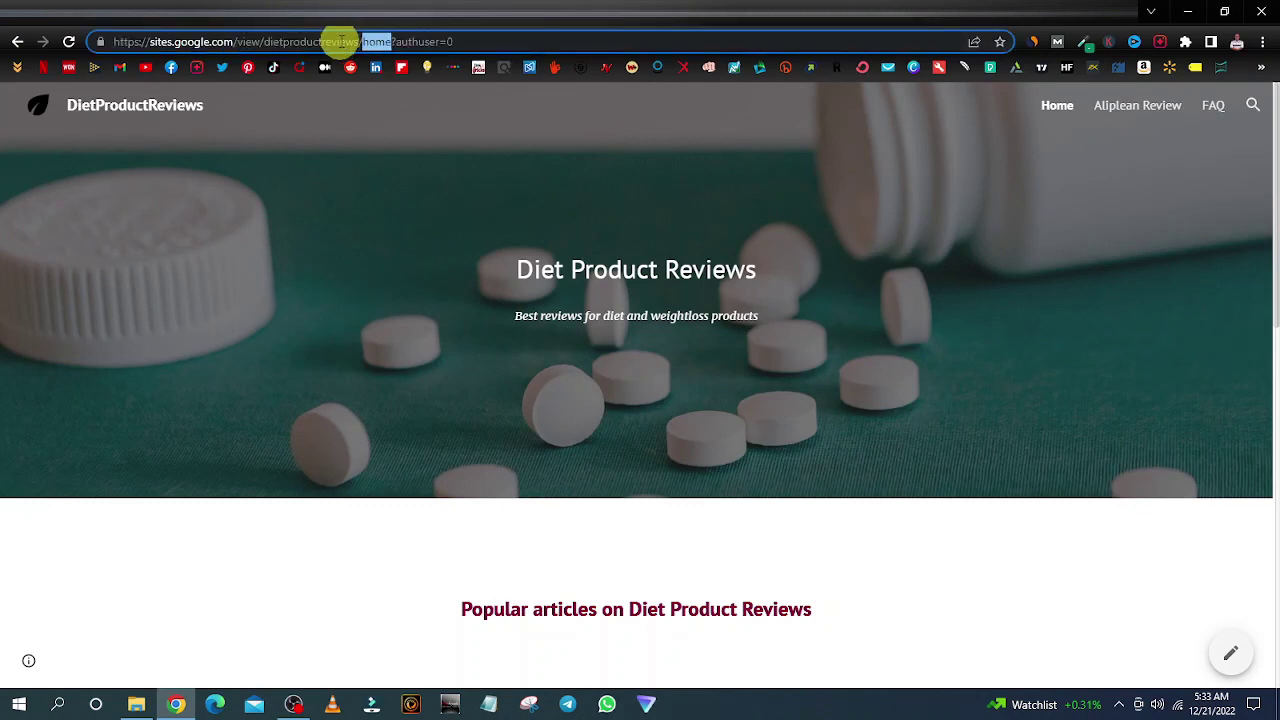
{"action": "double_click", "coordinate": [340, 42]}
{"action": "triple_click", "coordinate": [343, 44]}
{"action": "right_click", "coordinate": [343, 44]}
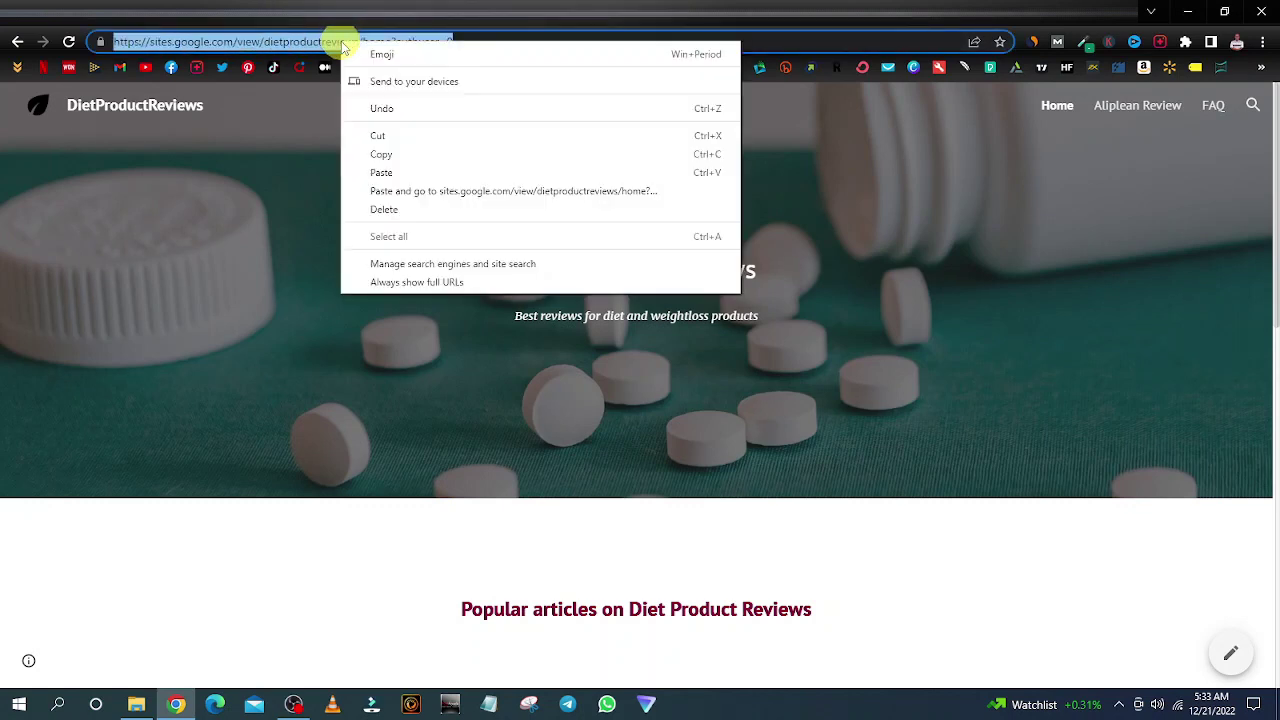
{"action": "left_click", "coordinate": [424, 163]}
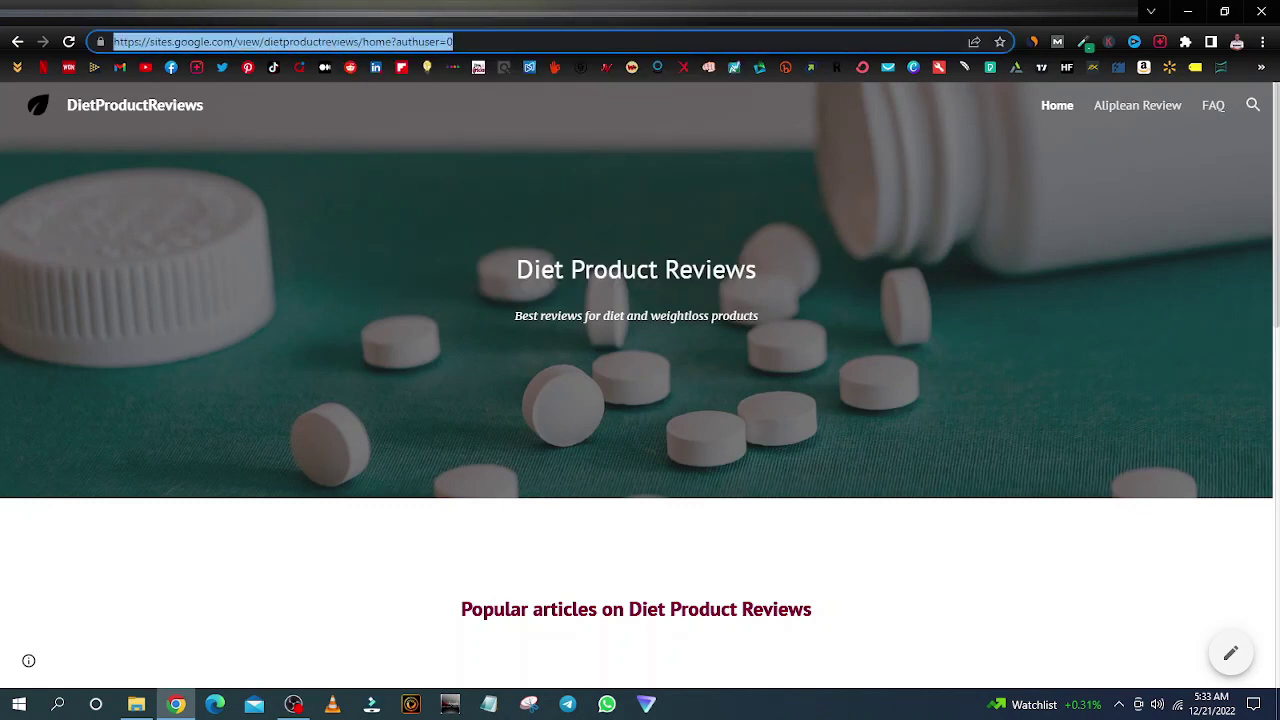
Copy the published site link from the site editor.
{"action": "left_click", "coordinate": [360, 8]}
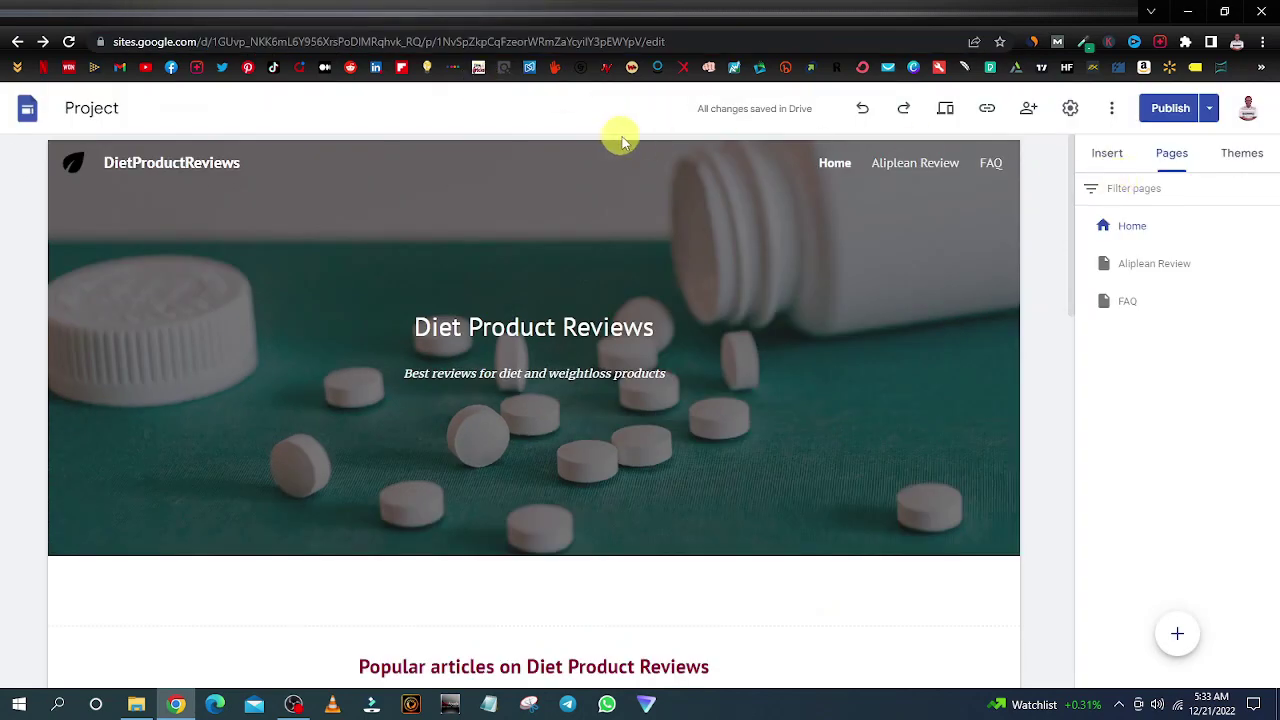
{"action": "left_click", "coordinate": [993, 117]}
{"action": "left_click", "coordinate": [826, 395]}
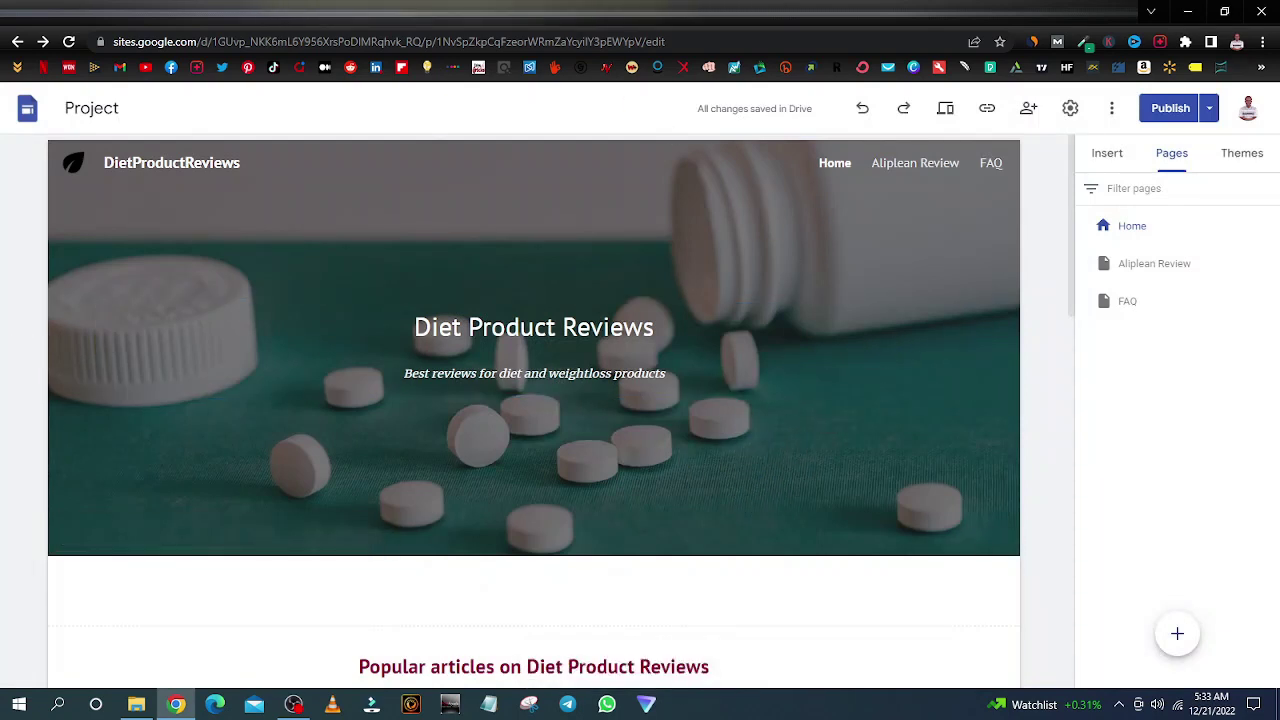
{"action": "left_click", "coordinate": [478, 7]}
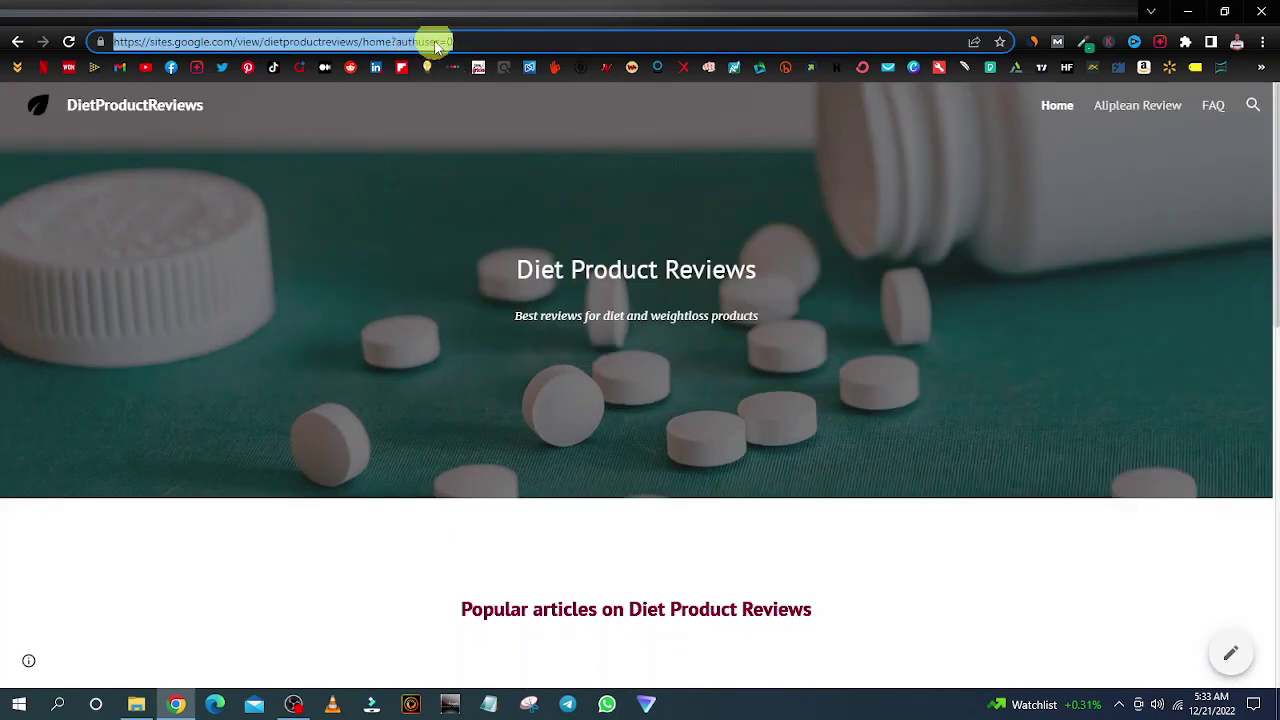
{"action": "left_click", "coordinate": [425, 42]}
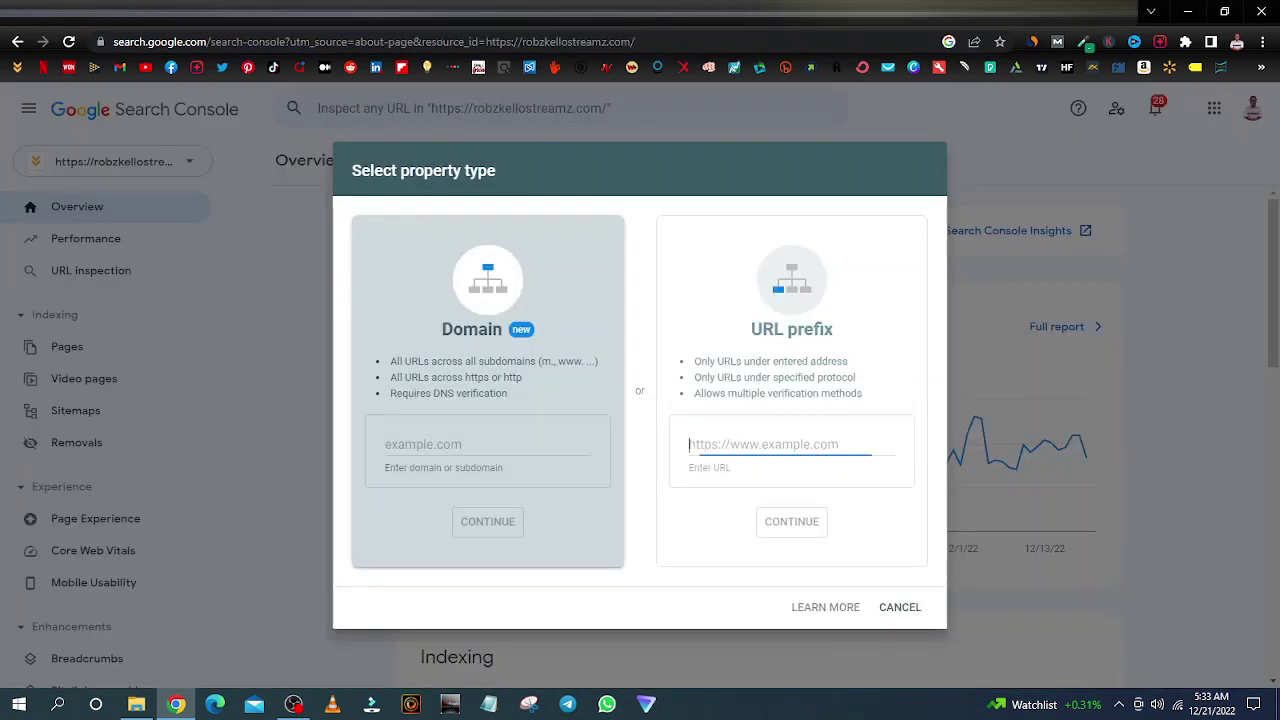
Enter the copied homepage link as a URL prefix property in Search Console and continue to ownership verification.
{"action": "left_click", "coordinate": [960, 8]}
{"action": "right_click", "coordinate": [712, 440]}
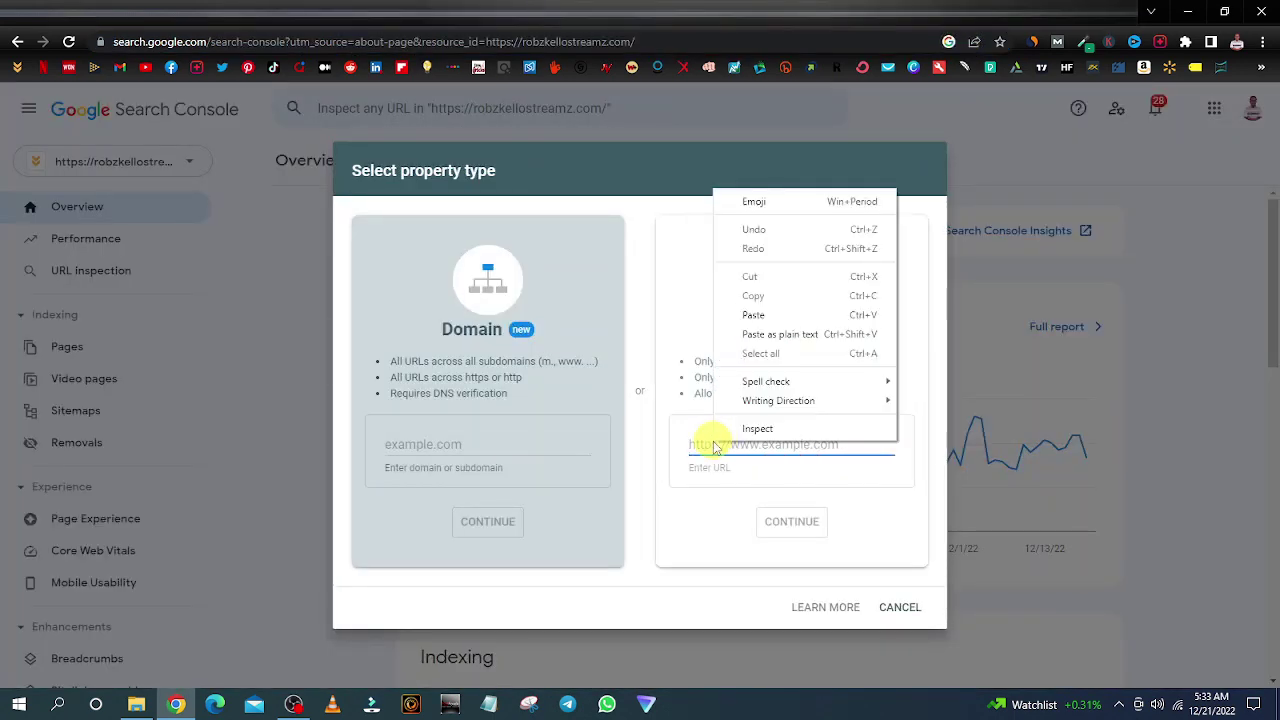
{"action": "left_click", "coordinate": [753, 315]}
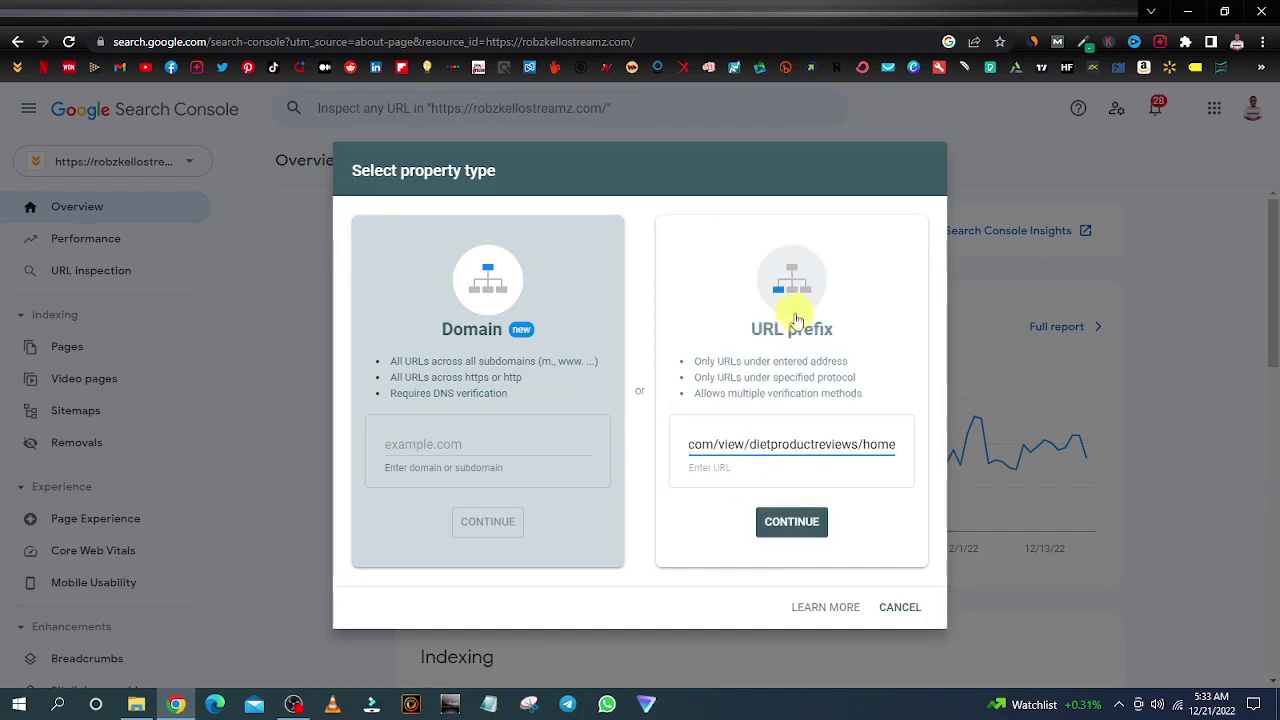
{"action": "left_click", "coordinate": [802, 523]}
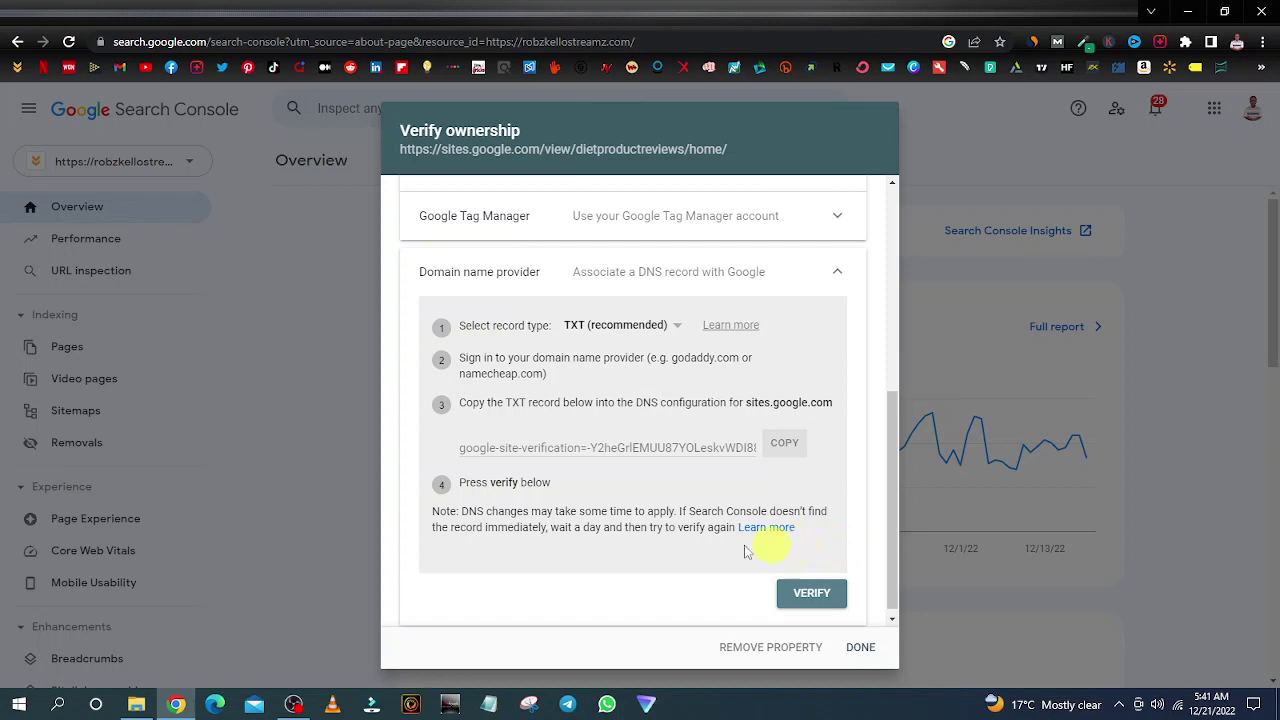
Try to verify ownership of the homepage property with the Domain name provider method and dismiss the verification dialog.
{"action": "left_click", "coordinate": [812, 593]}
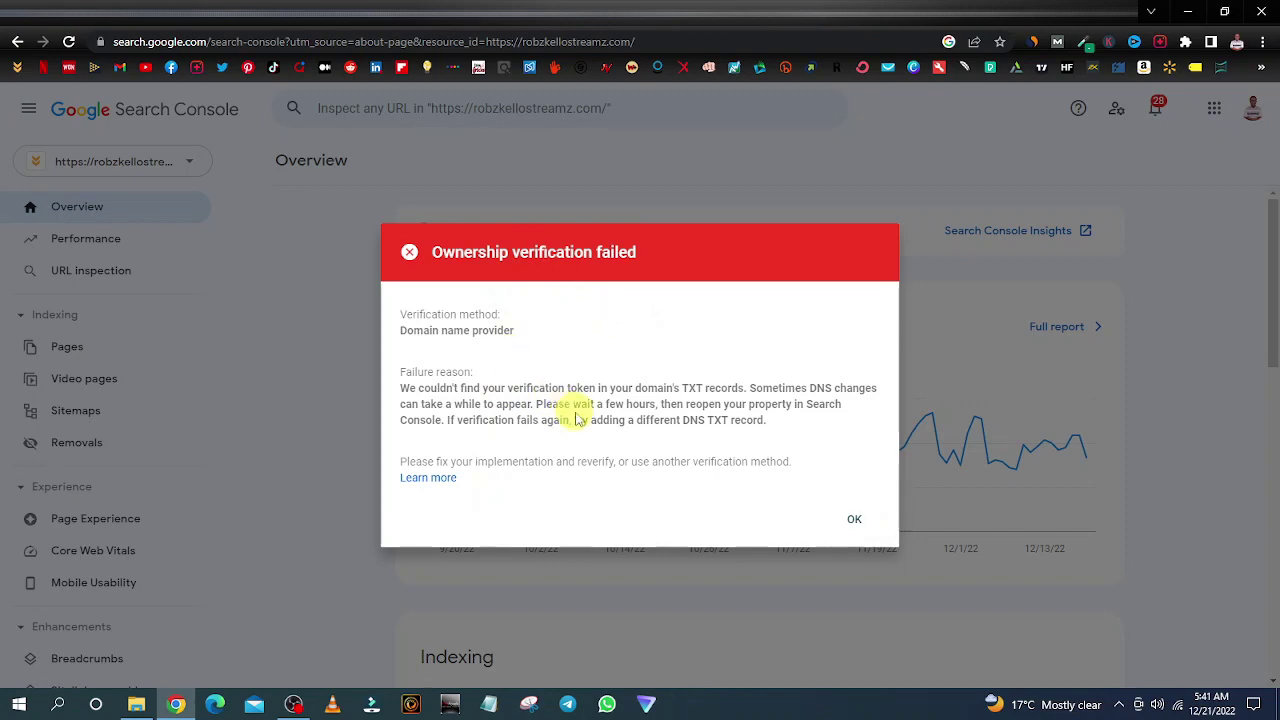
{"action": "key", "text": "Escape"}
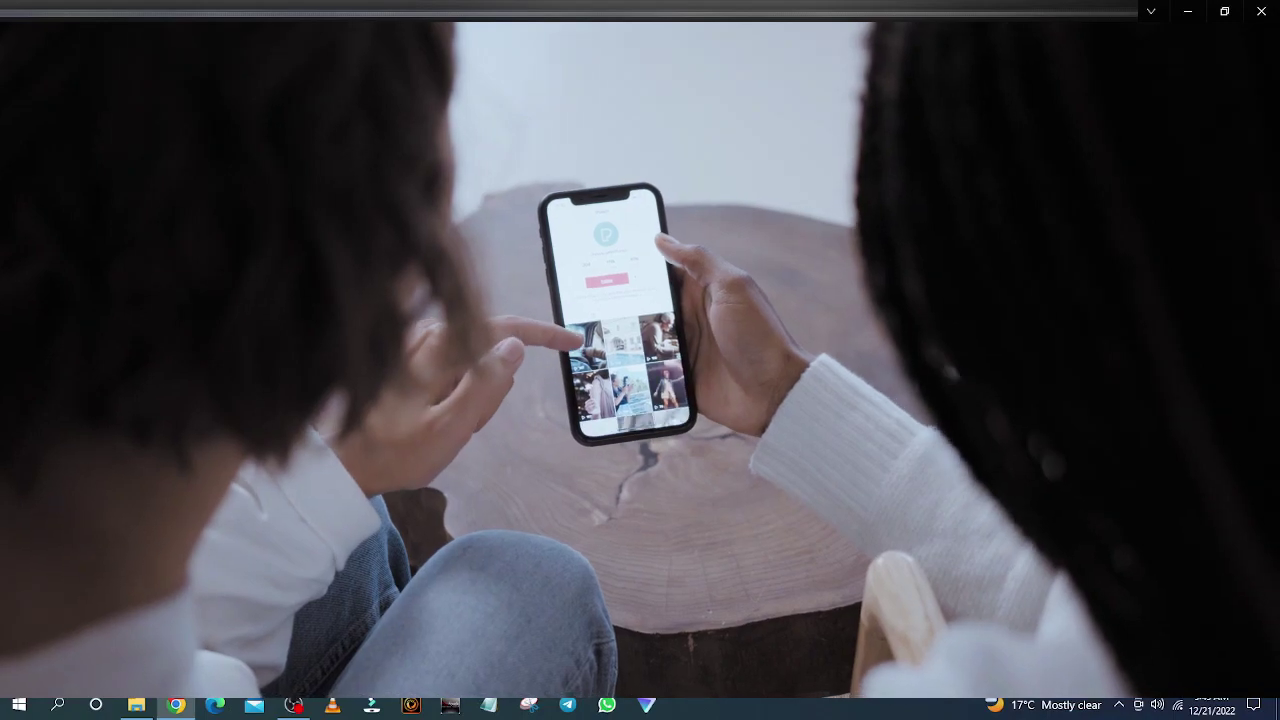
{"action": "left_click", "coordinate": [1185, 11]}
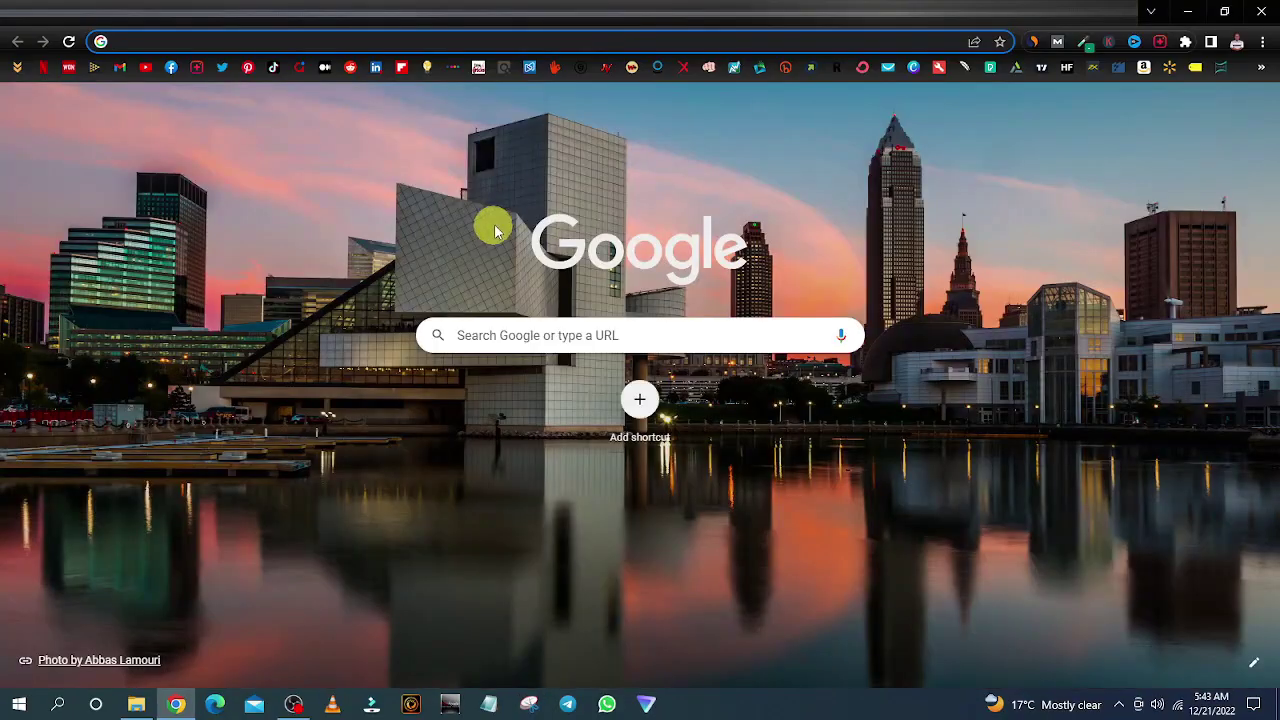
Open invideo.io and browse the suggested templates of the Text to video workflow.
{"action": "type", "text": "invideo.io"}
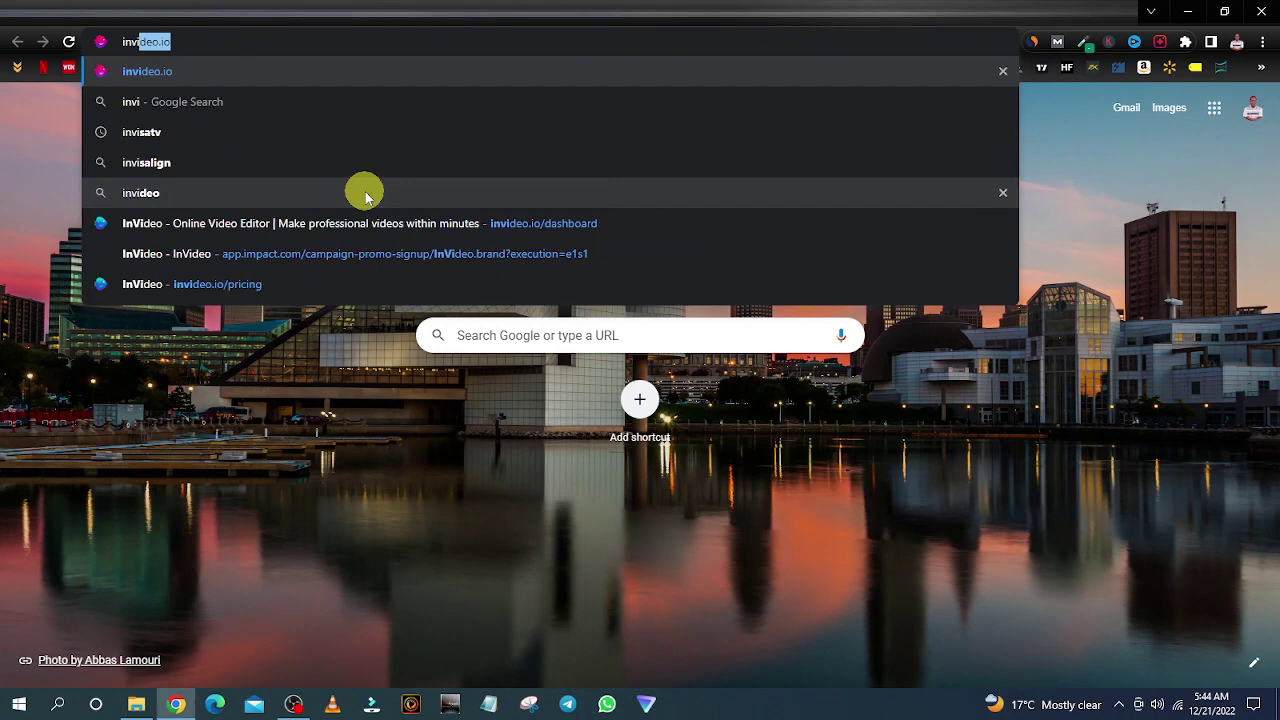
{"action": "key", "text": "Return"}
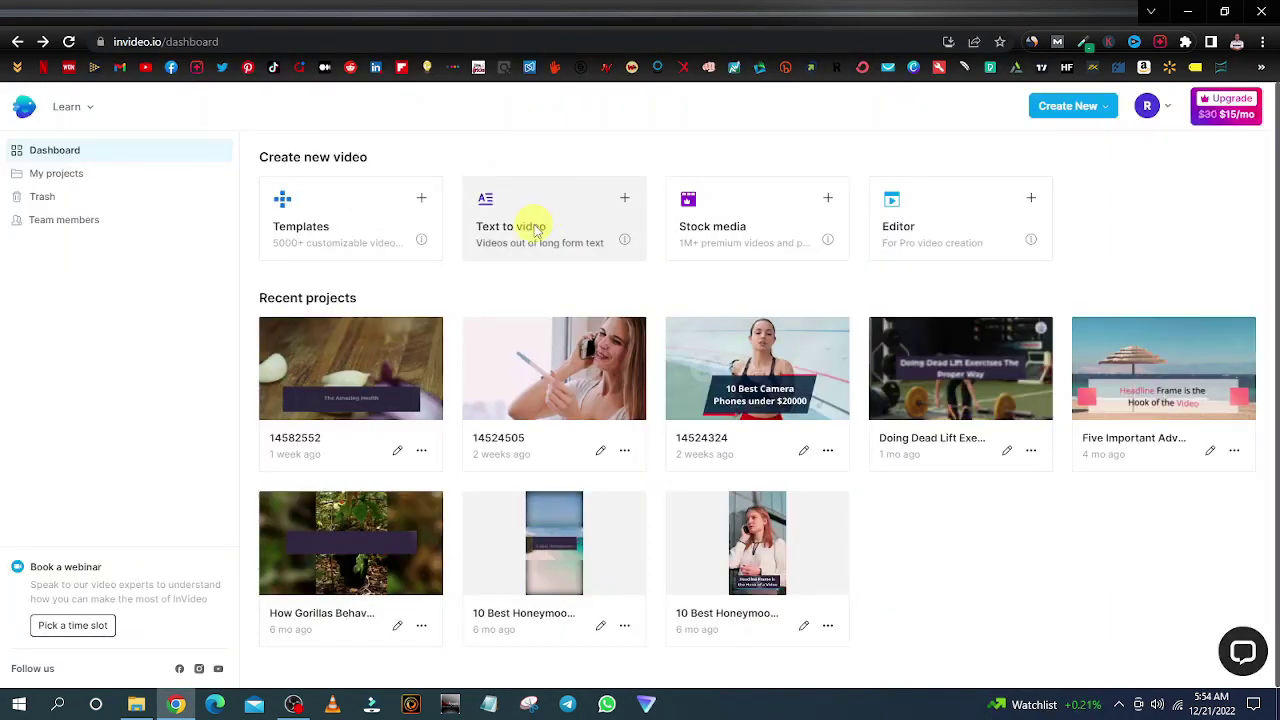
{"action": "left_click", "coordinate": [547, 226]}
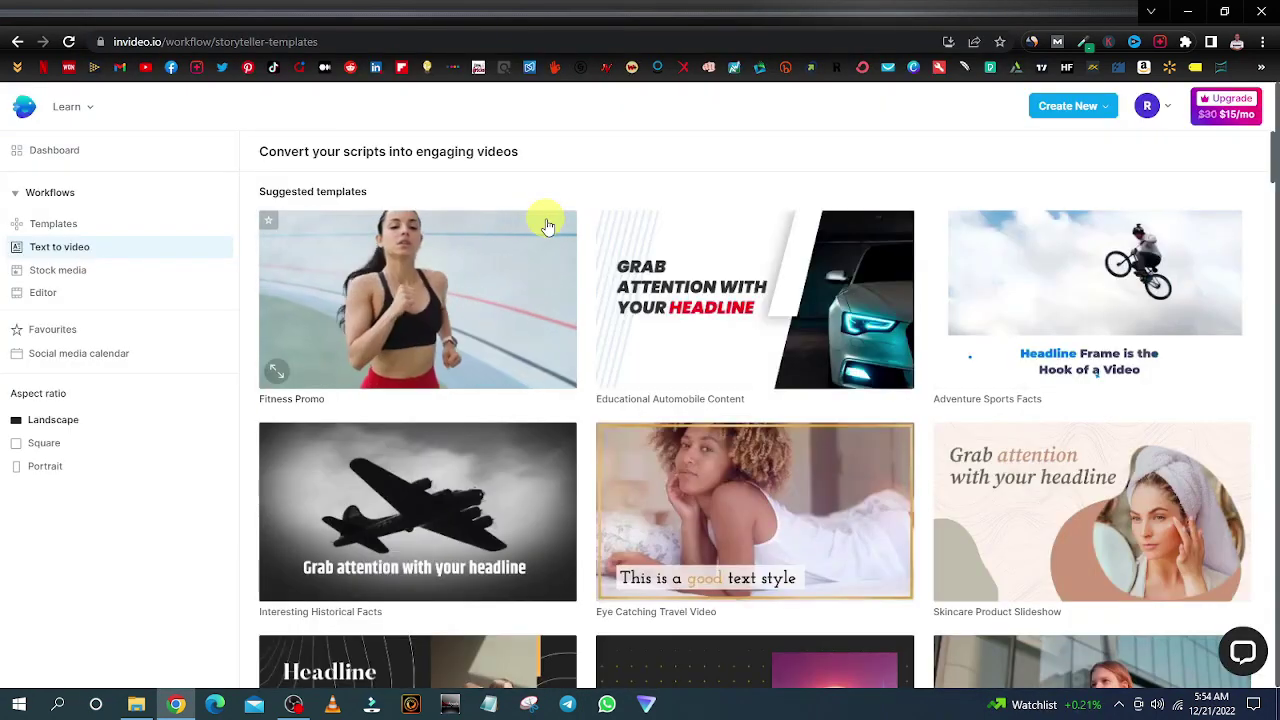
{"action": "scroll", "coordinate": [800, 420], "scroll_direction": "down", "scroll_amount": 4}
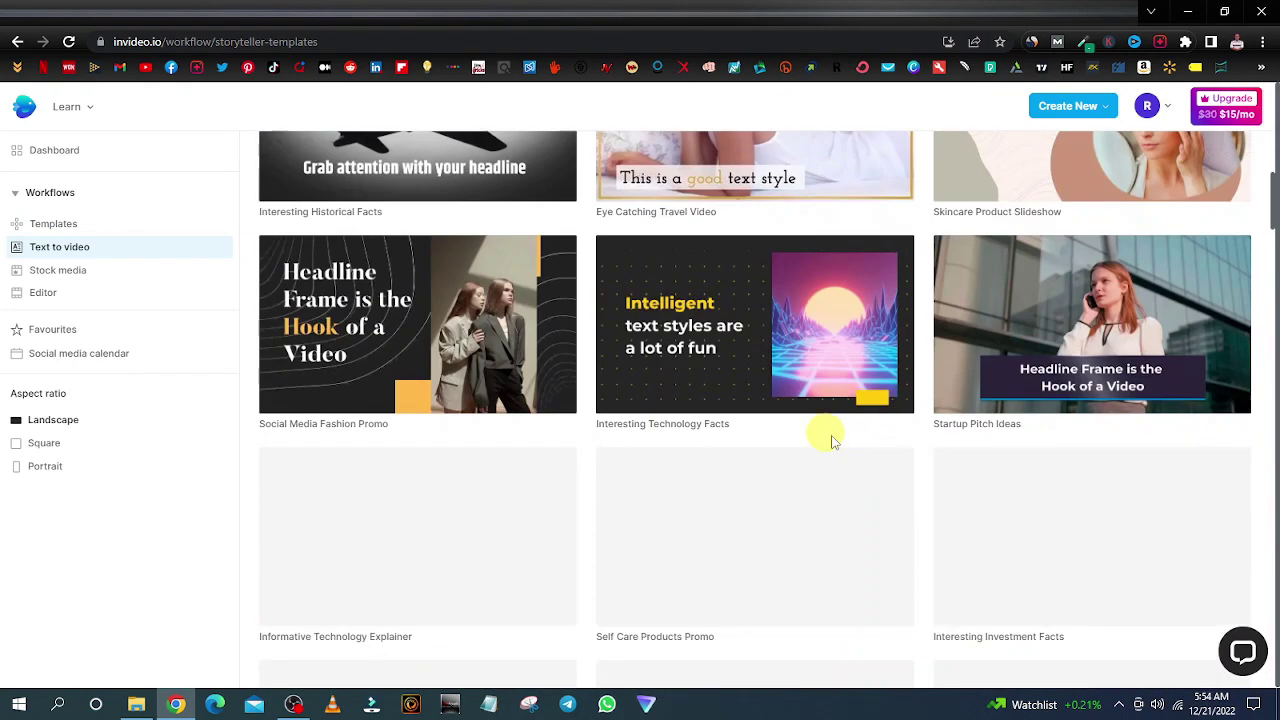
{"action": "scroll", "coordinate": [850, 440], "scroll_direction": "up", "scroll_amount": 4}
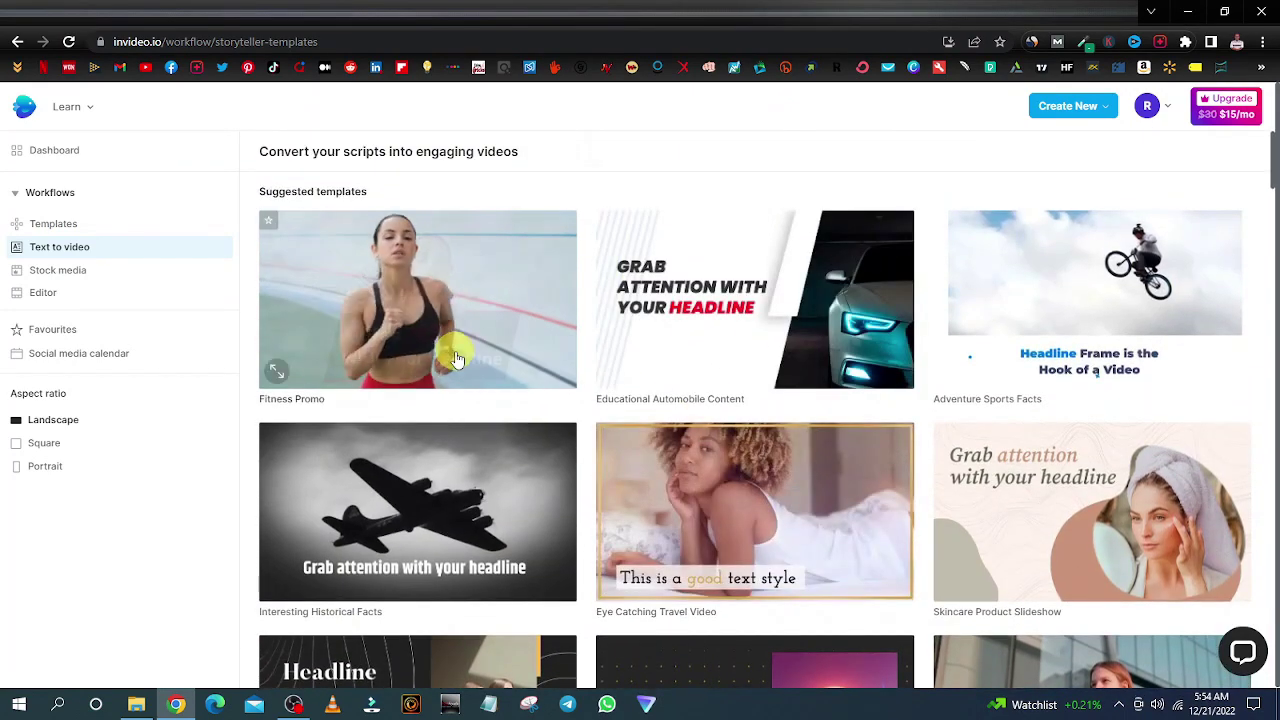
Preview the Fitness Promo template, pause its playback, and start a video from that template.
{"action": "left_click", "coordinate": [412, 300]}
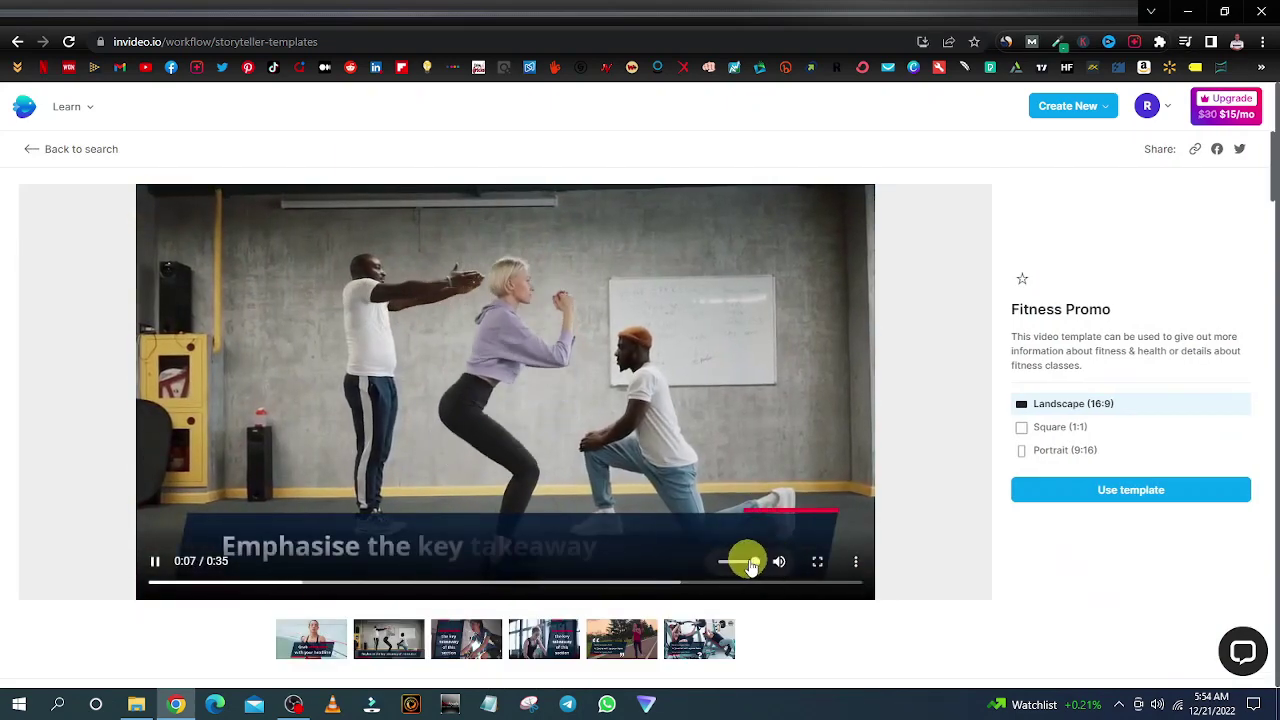
{"action": "left_click", "coordinate": [150, 568]}
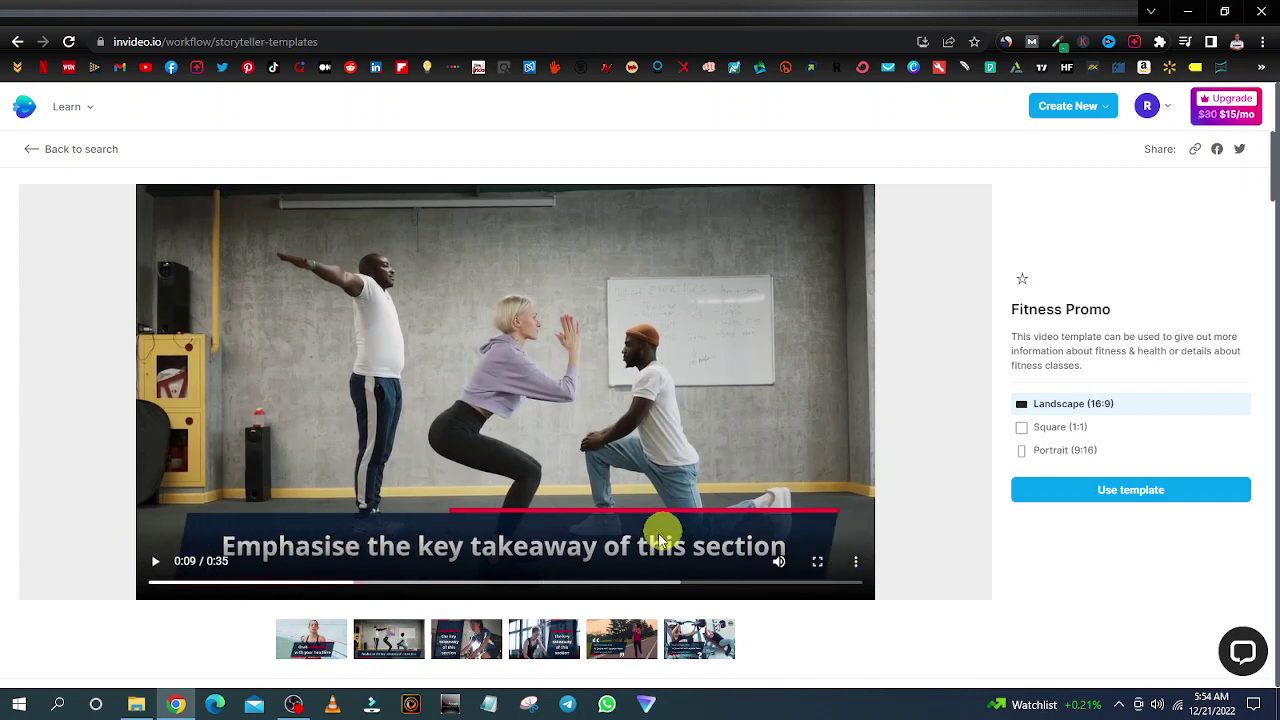
{"action": "left_click", "coordinate": [1131, 490]}
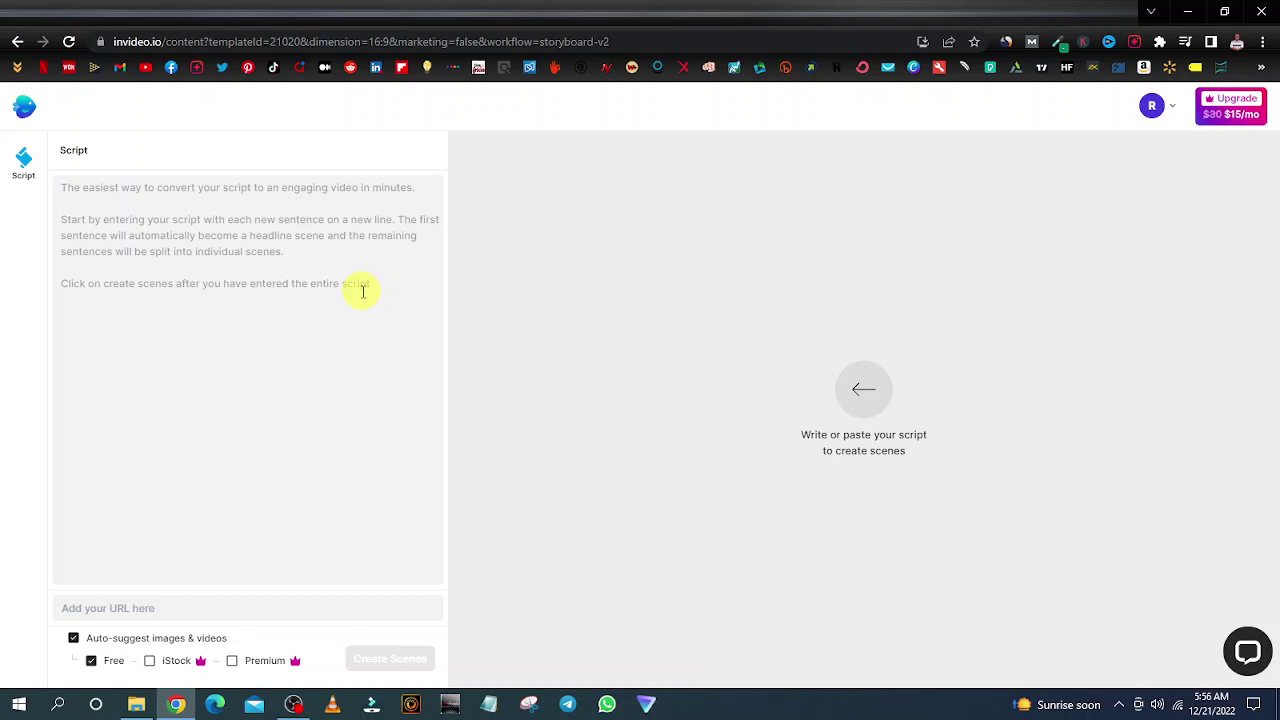
Search Google in a new browser tab for the suggested query "best exercise for flat tummy".
{"action": "key", "text": "ctrl+t"}
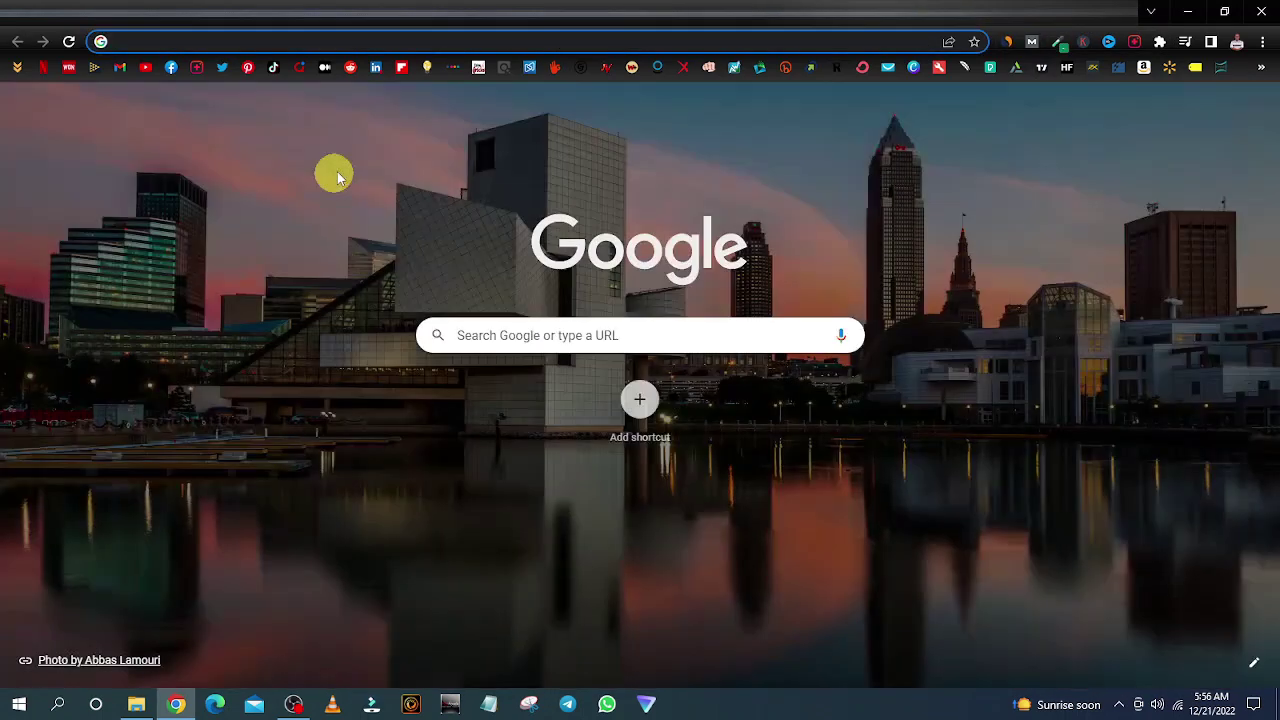
{"action": "type", "text": "best "}
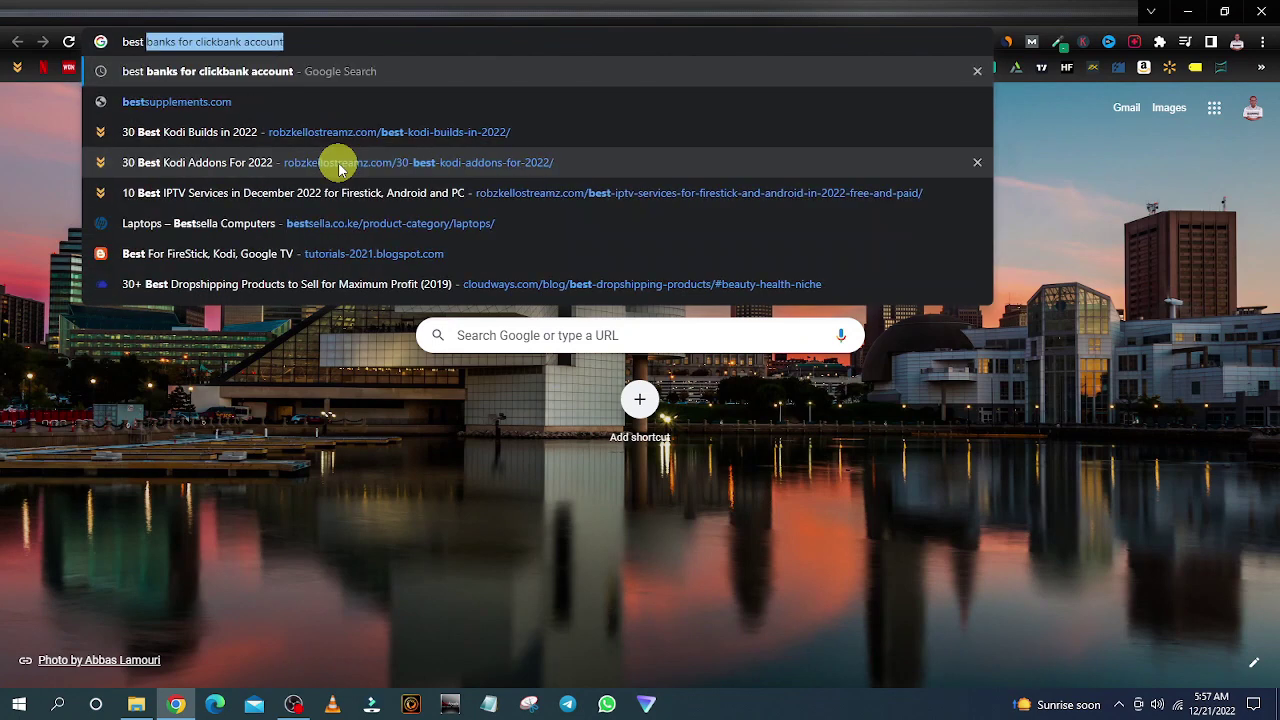
{"action": "type", "text": "exer"}
{"action": "key", "text": "Down"}
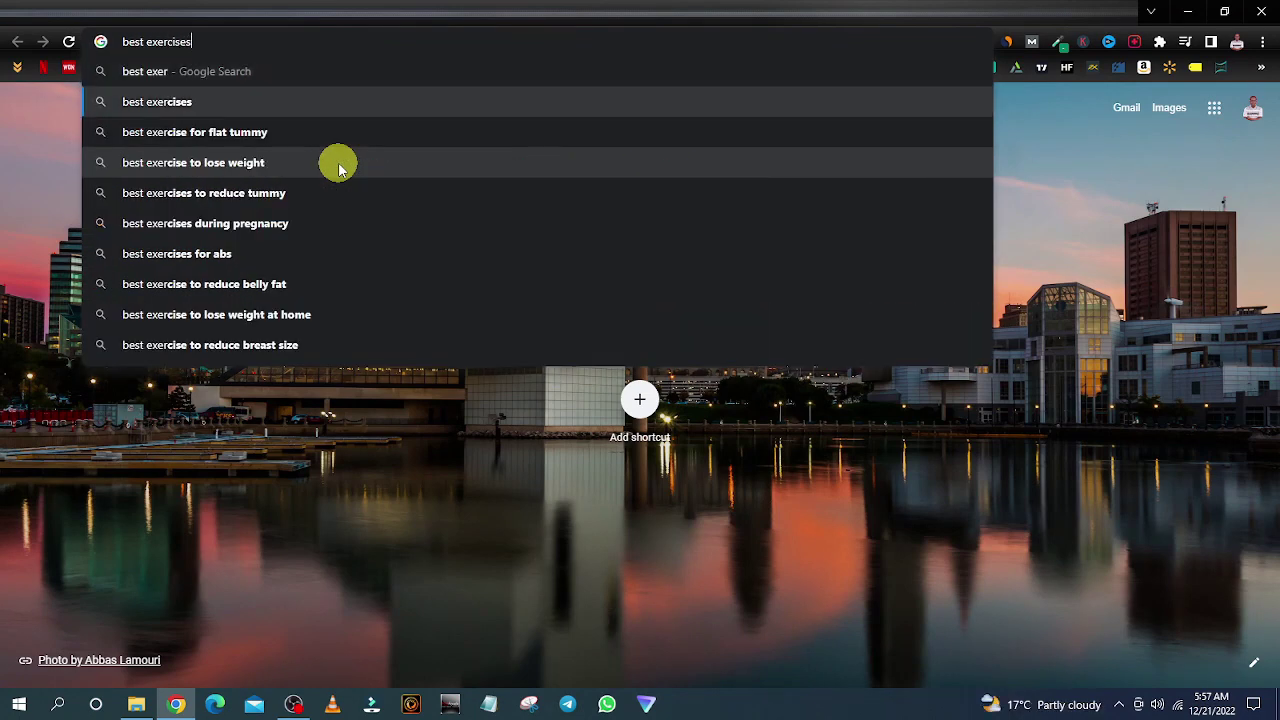
{"action": "key", "text": "Down"}
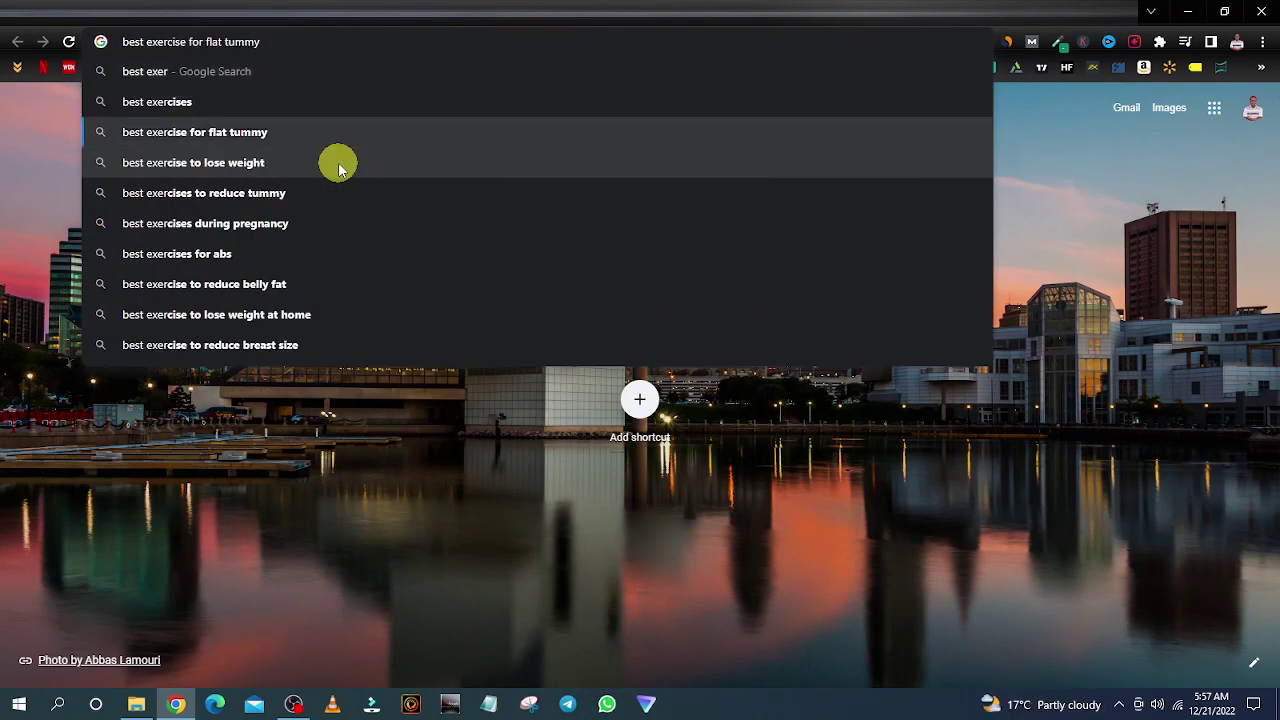
{"action": "key", "text": "Down"}
{"action": "key", "text": "Down"}
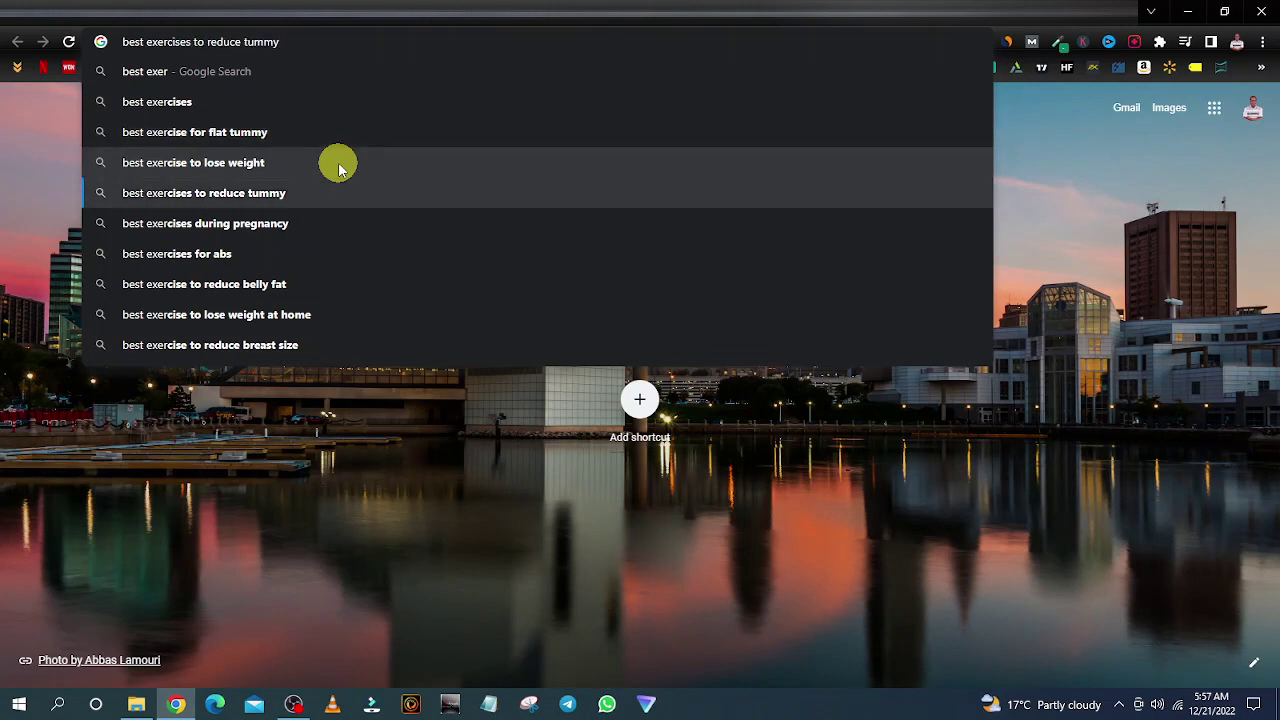
{"action": "key", "text": "Down"}
{"action": "key", "text": "Down"}
{"action": "key", "text": "Up"}
{"action": "key", "text": "Up"}
{"action": "key", "text": "Up"}
{"action": "key", "text": "Up"}
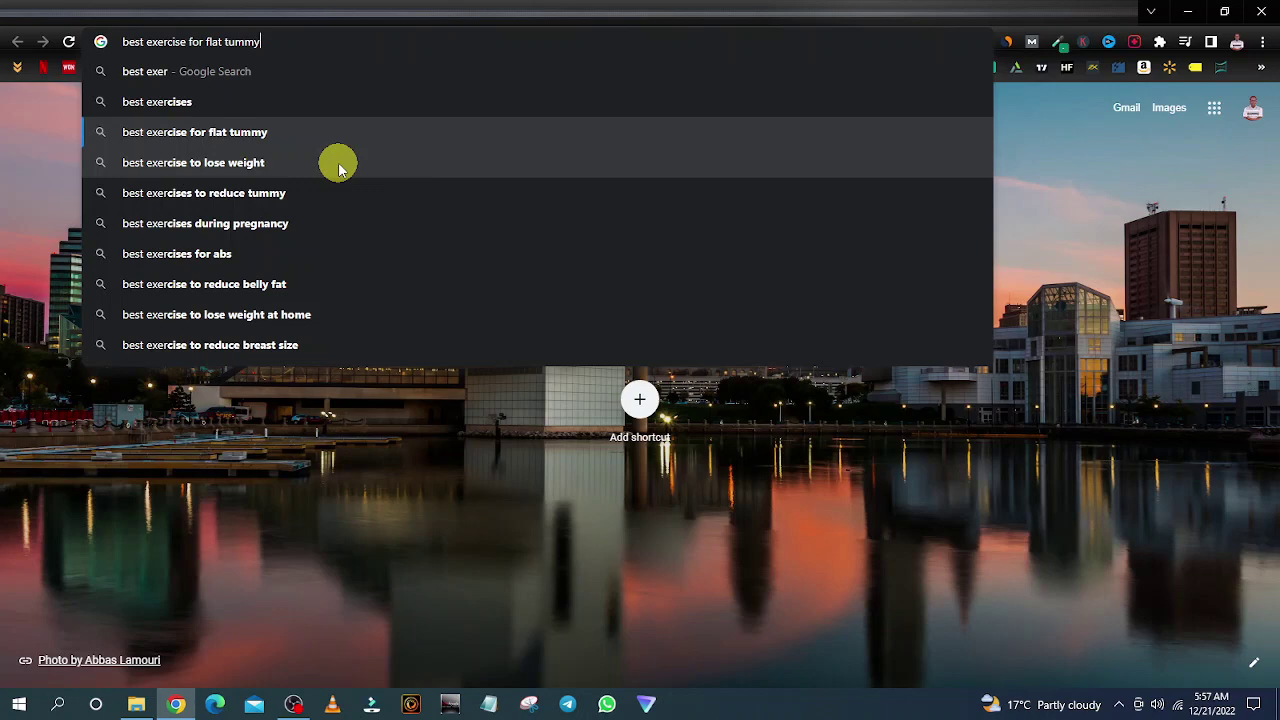
{"action": "key", "text": "Up"}
{"action": "key", "text": "Down"}
{"action": "key", "text": "Return"}
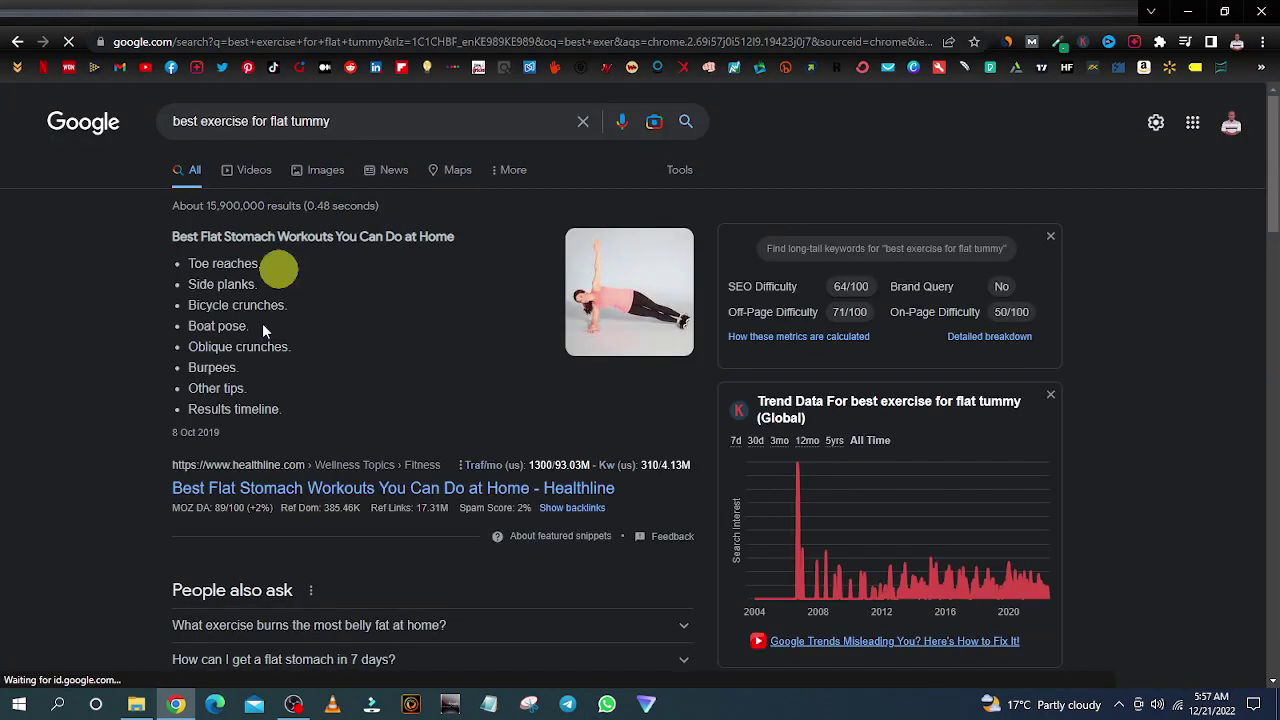
Open the South Beach Diet article "8 Easy Exercises For A Flatter Belly" from the search results.
{"action": "scroll", "coordinate": [260, 330], "scroll_direction": "down", "scroll_amount": 10}
{"action": "scroll", "coordinate": [195, 440], "scroll_direction": "down", "scroll_amount": 10}
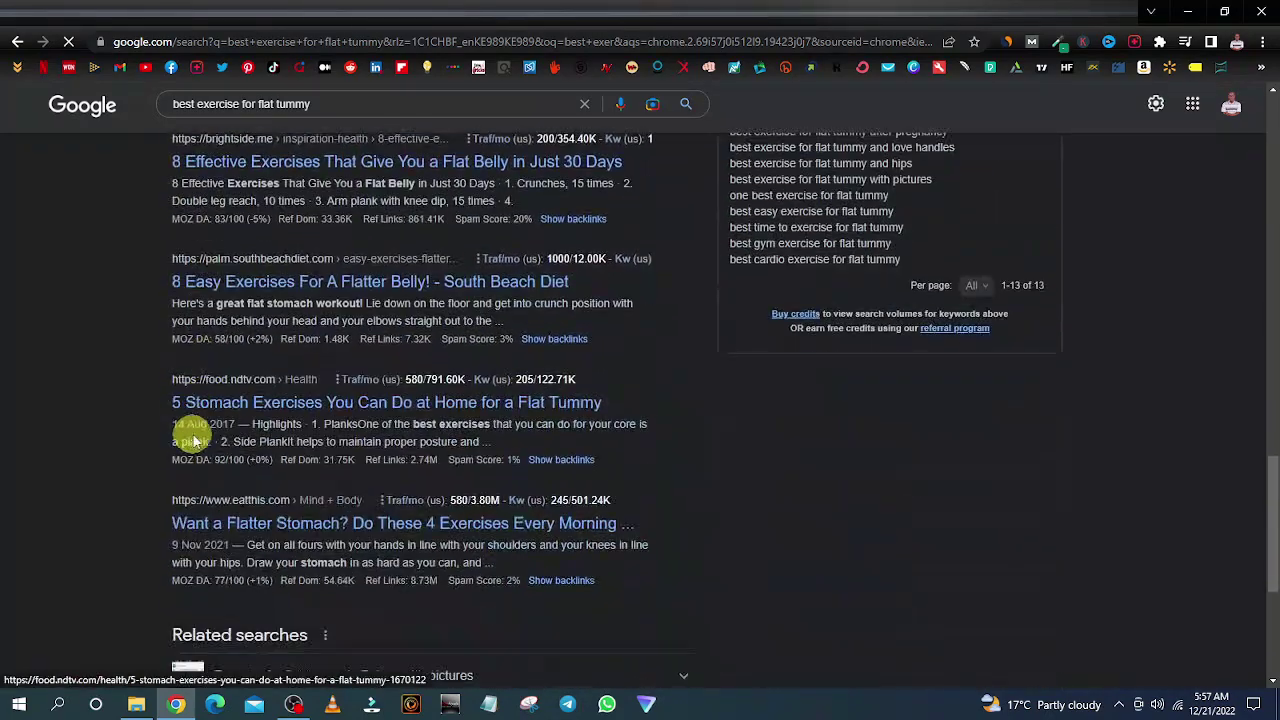
{"action": "scroll", "coordinate": [190, 438], "scroll_direction": "up", "scroll_amount": 4}
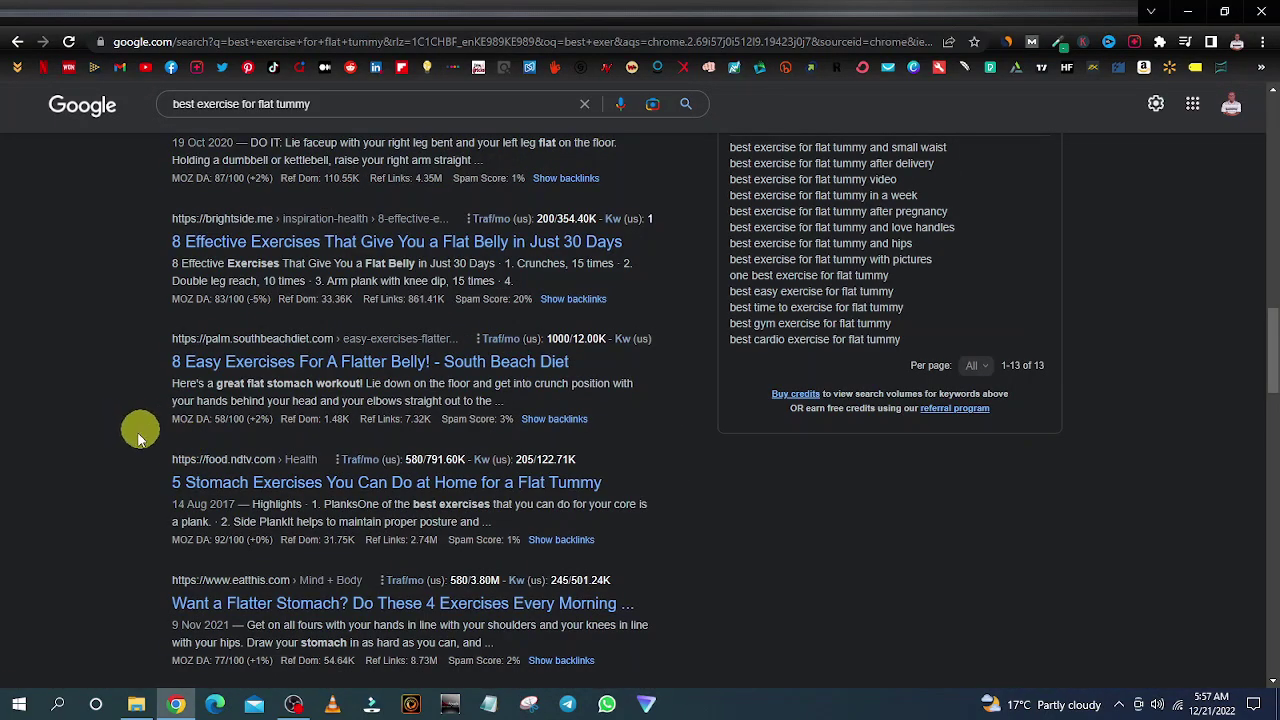
{"action": "left_click", "coordinate": [224, 368]}
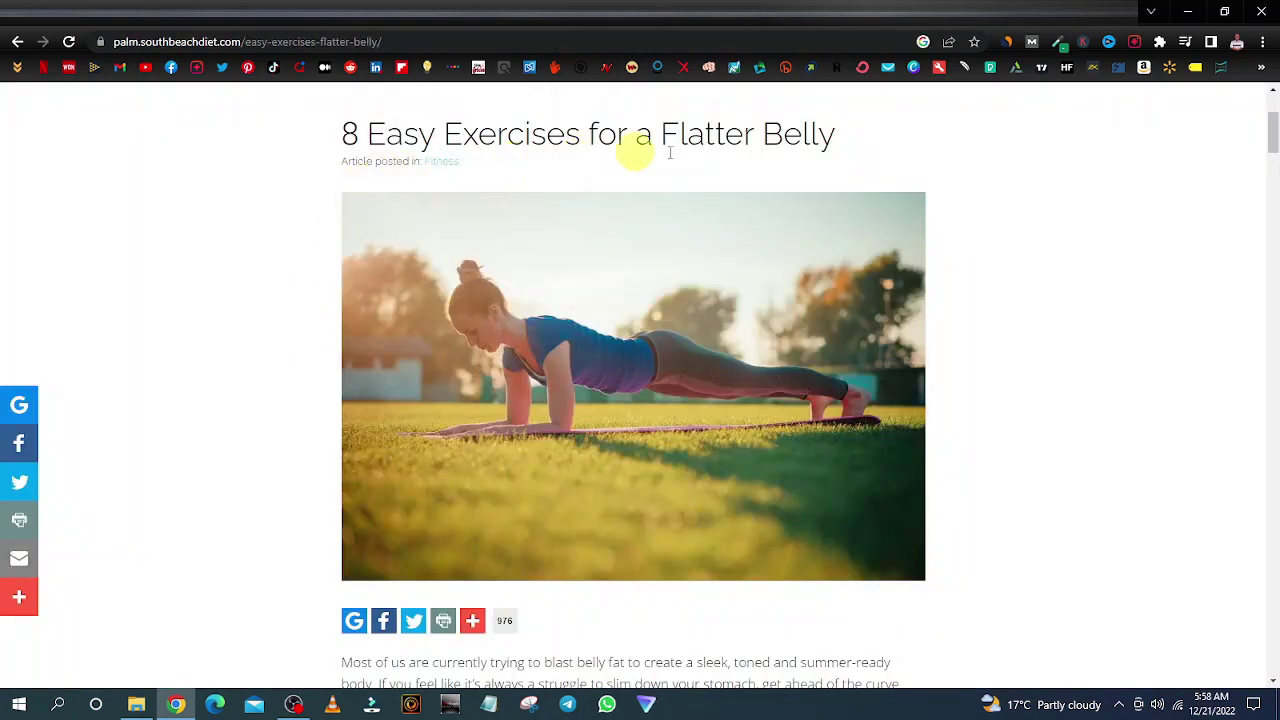
Read through the article's introduction and its first exercises to judge it as video script material.
{"action": "scroll", "coordinate": [352, 352], "scroll_direction": "down", "scroll_amount": 4}
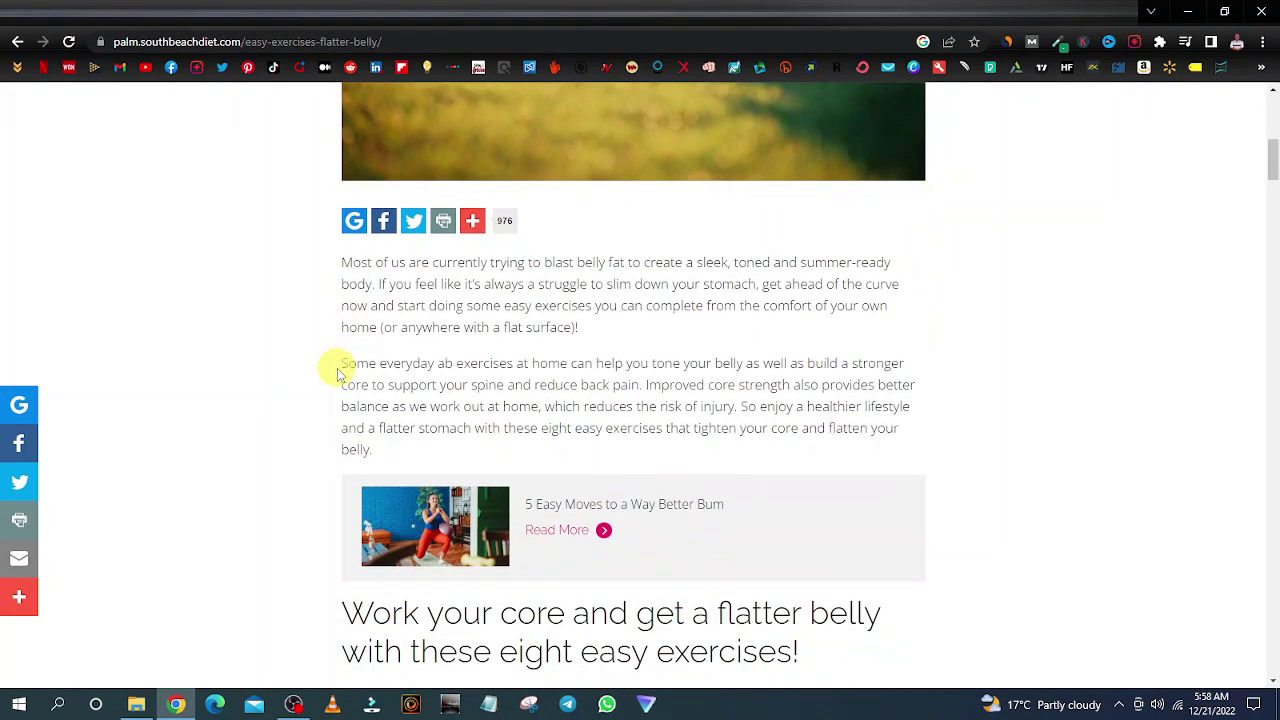
{"action": "scroll", "coordinate": [337, 372], "scroll_direction": "down", "scroll_amount": 3}
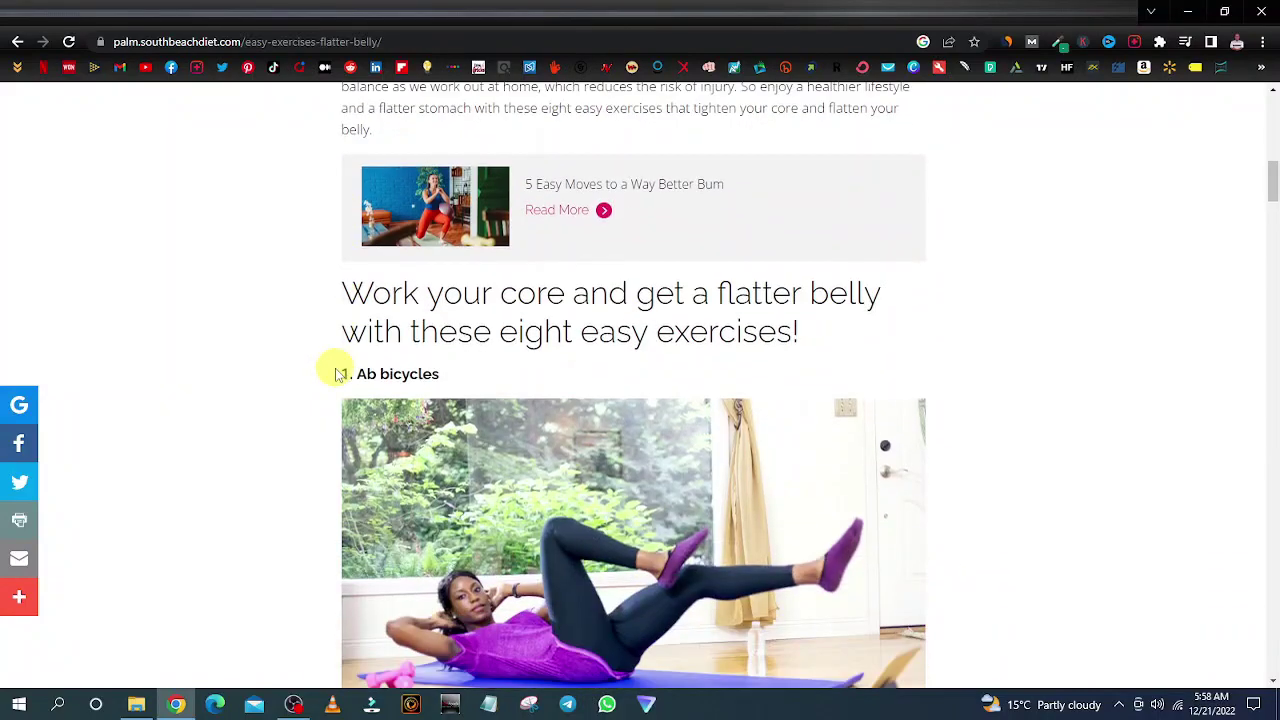
{"action": "scroll", "coordinate": [330, 365], "scroll_direction": "down", "scroll_amount": 1}
{"action": "scroll", "coordinate": [317, 357], "scroll_direction": "down", "scroll_amount": 1}
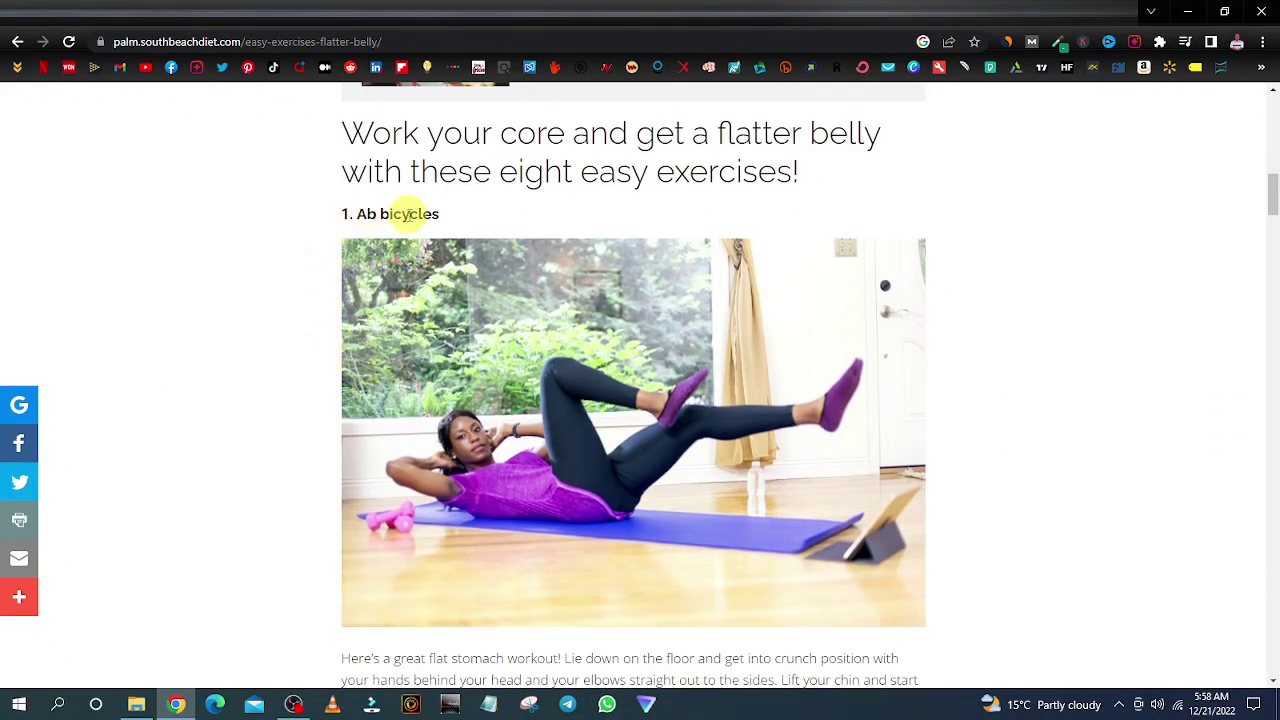
{"action": "scroll", "coordinate": [308, 463], "scroll_direction": "down", "scroll_amount": 1}
{"action": "scroll", "coordinate": [308, 463], "scroll_direction": "down", "scroll_amount": 1}
{"action": "scroll", "coordinate": [194, 537], "scroll_direction": "down", "scroll_amount": 2}
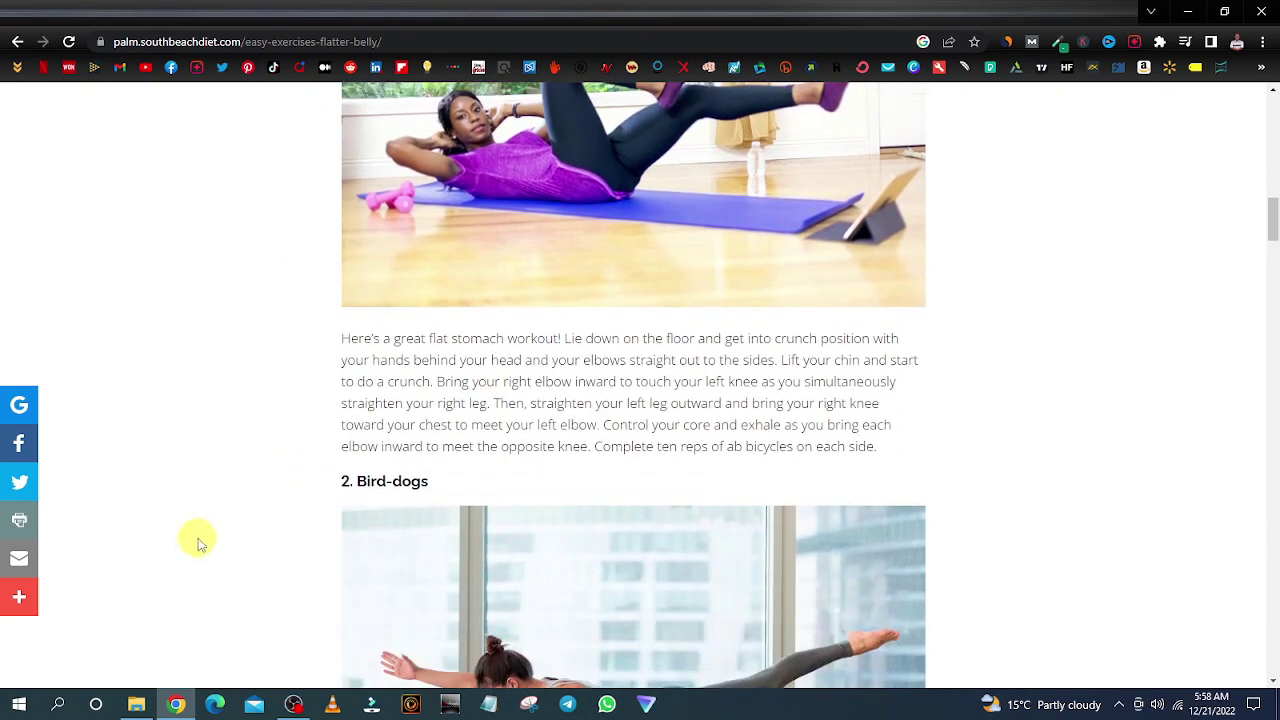
{"action": "scroll", "coordinate": [291, 523], "scroll_direction": "down", "scroll_amount": 4}
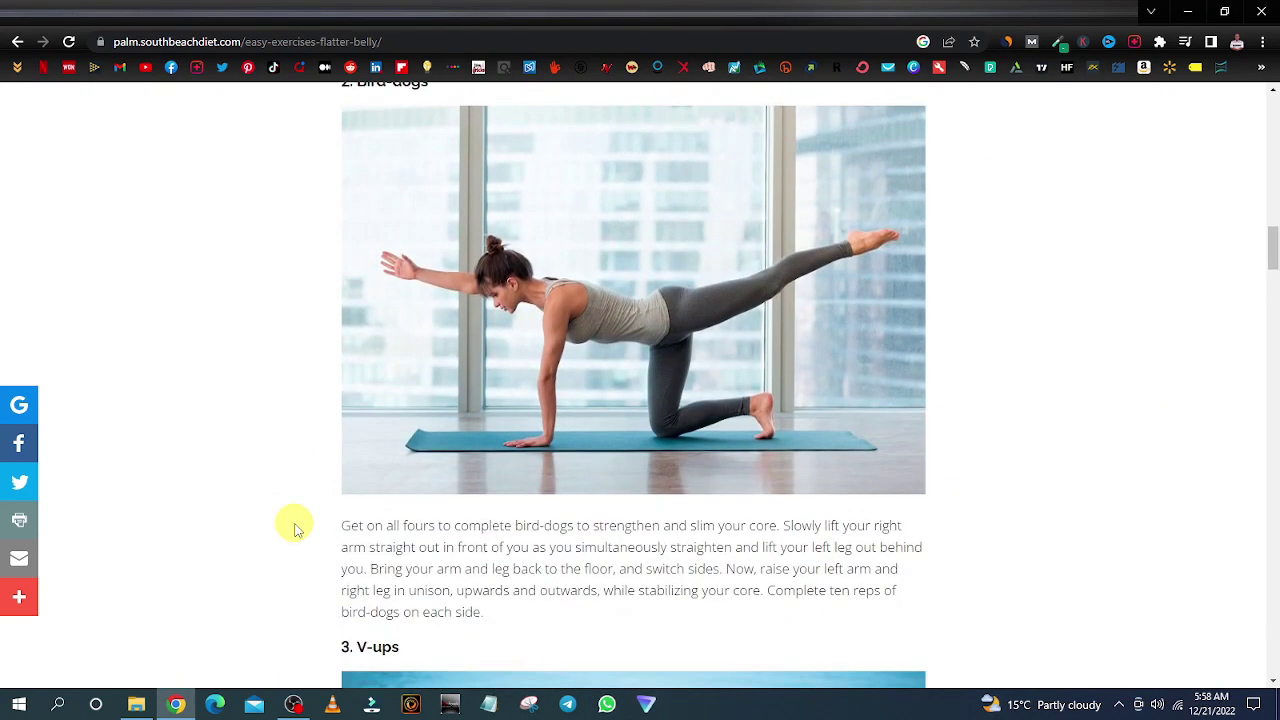
{"action": "scroll", "coordinate": [400, 512], "scroll_direction": "down", "scroll_amount": 2}
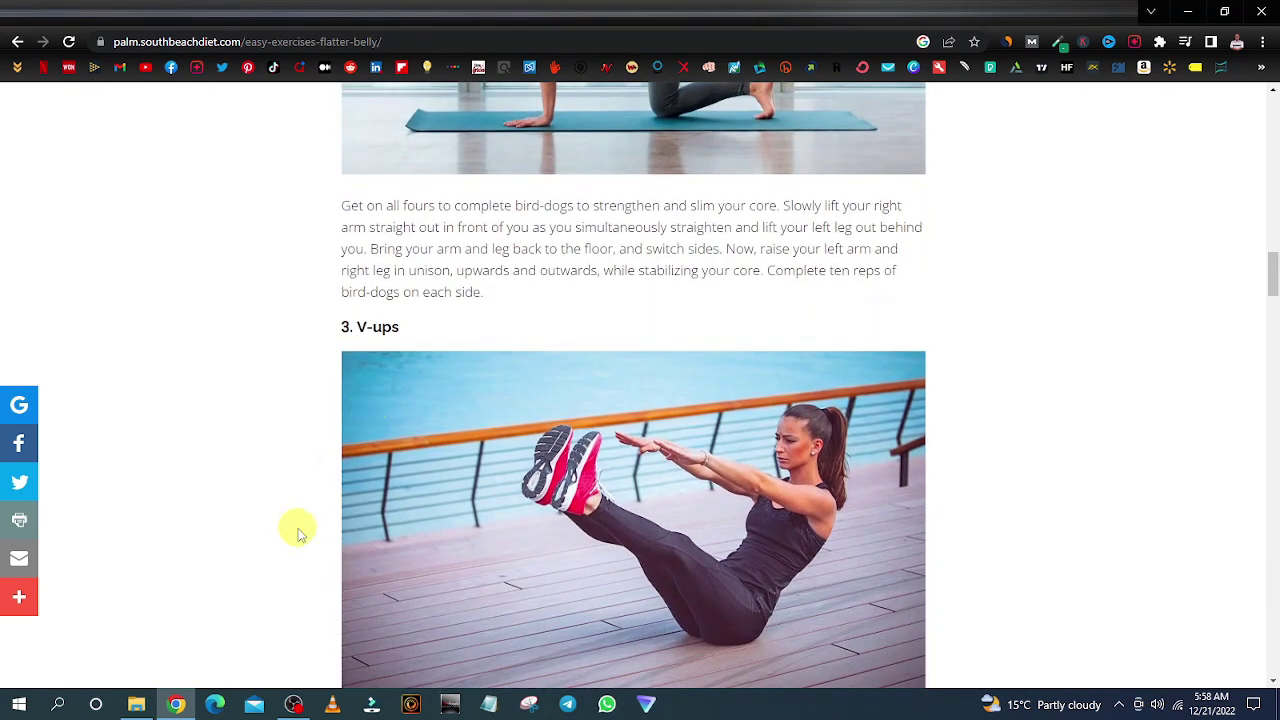
{"action": "scroll", "coordinate": [300, 532], "scroll_direction": "down", "scroll_amount": 3}
{"action": "scroll", "coordinate": [251, 580], "scroll_direction": "up", "scroll_amount": 10}
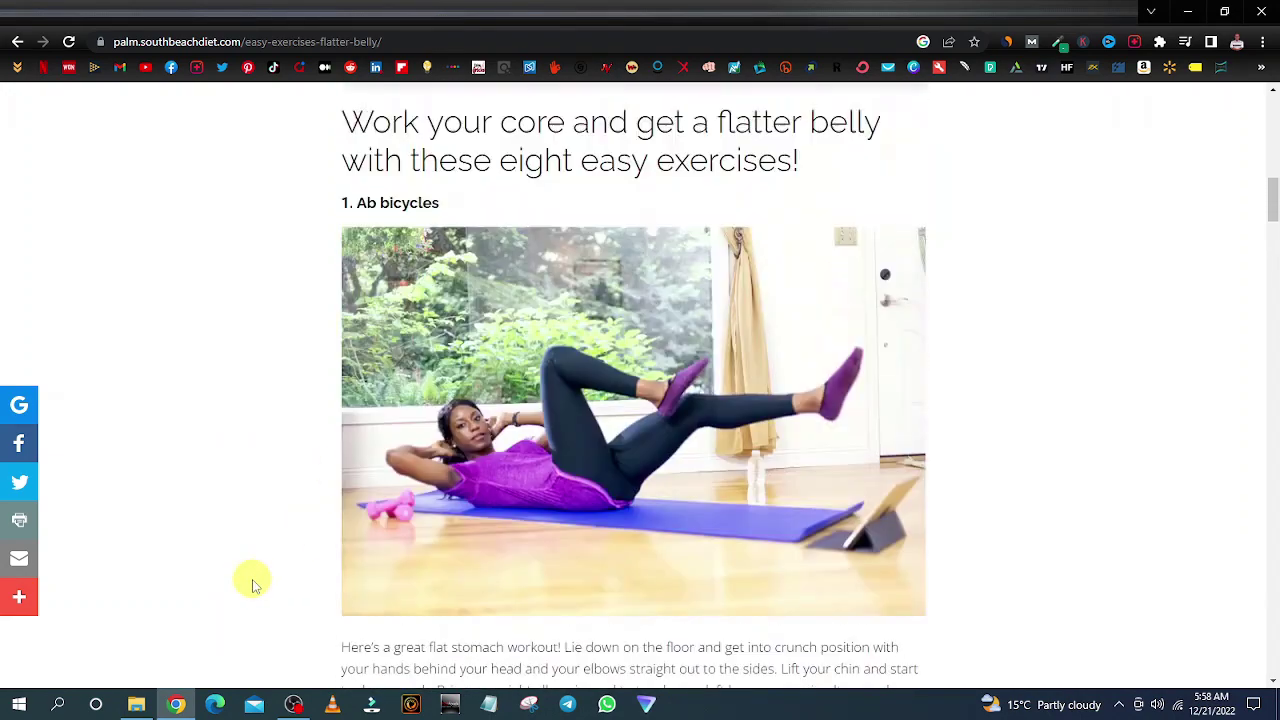
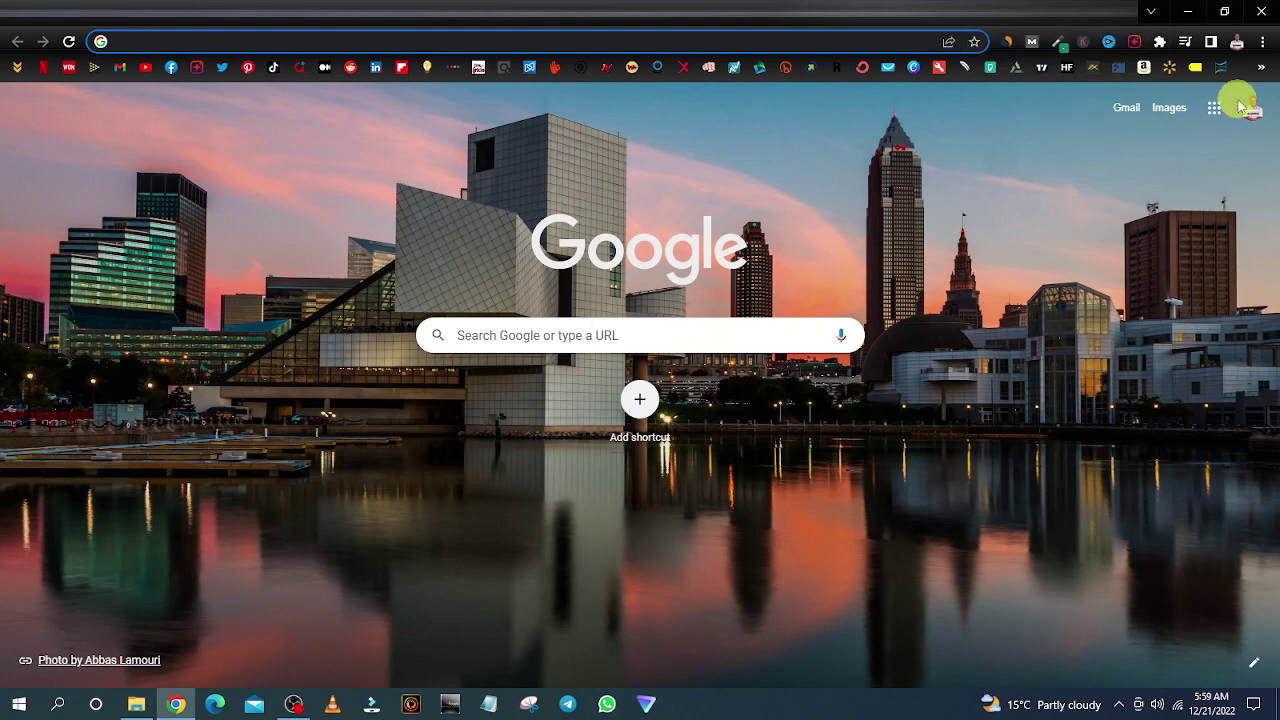
Go to Google Docs from the Google apps and create a new blank document.
{"action": "left_click", "coordinate": [1214, 107]}
{"action": "scroll", "coordinate": [1190, 338], "scroll_direction": "down", "scroll_amount": 3}
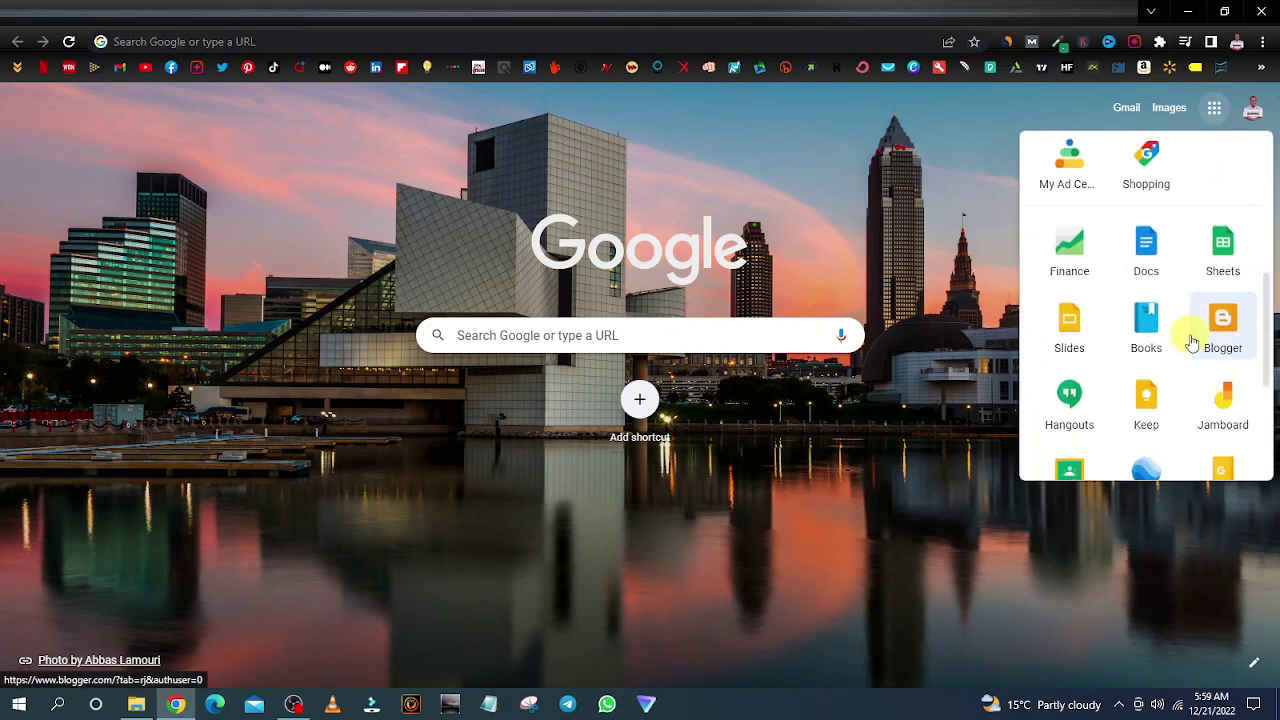
{"action": "left_click", "coordinate": [1146, 254]}
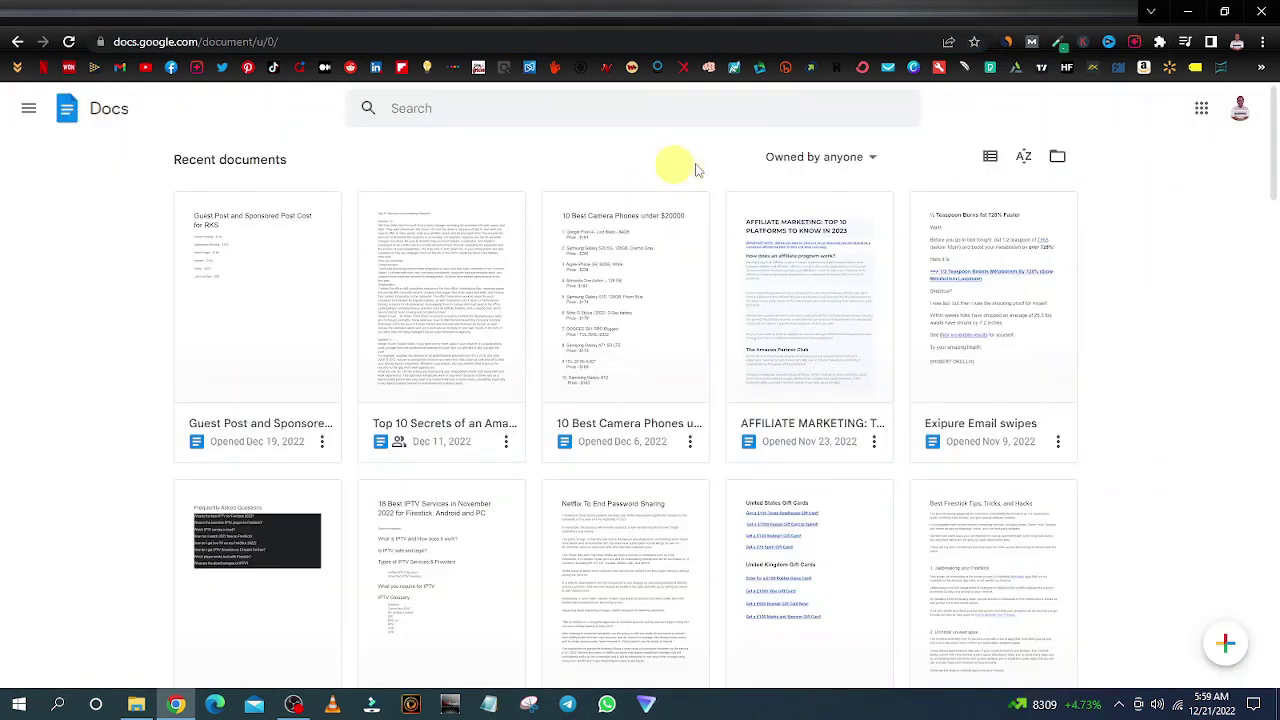
{"action": "left_click", "coordinate": [1228, 647]}
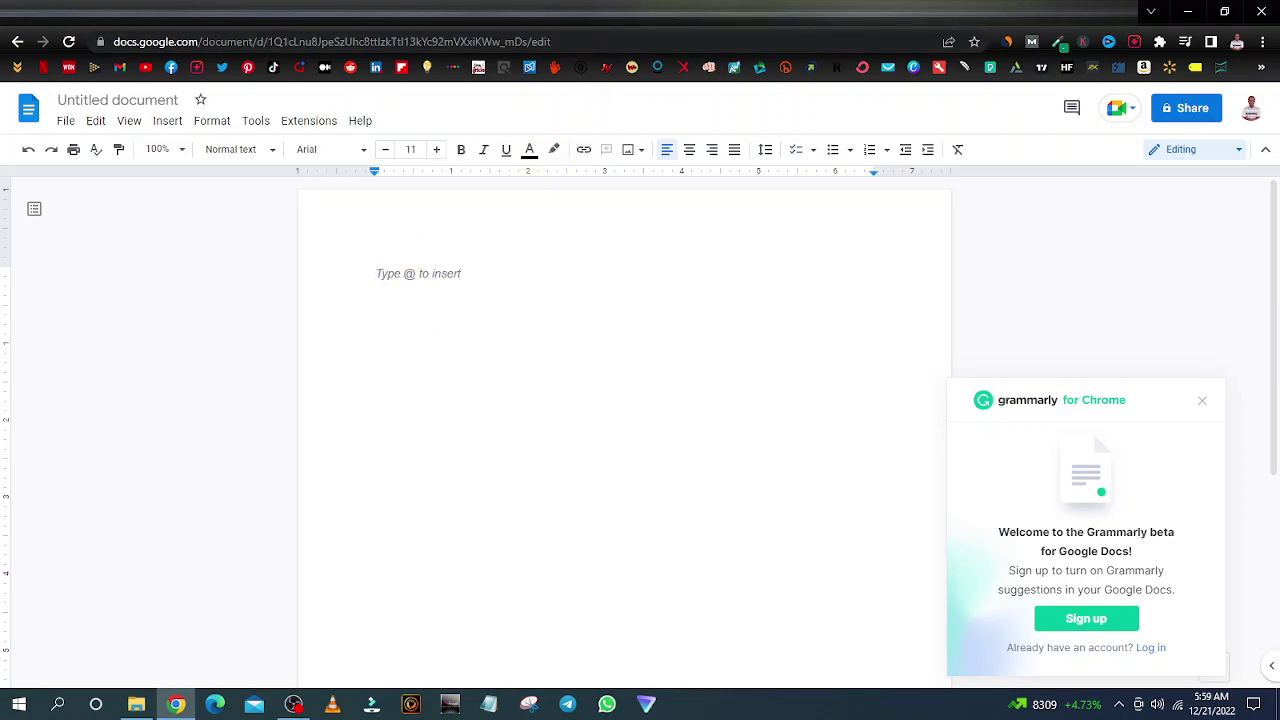
Copy the "1. Ab bicycles" heading from the exercise article and return to the blank document.
{"action": "key", "text": "ctrl+Tab"}
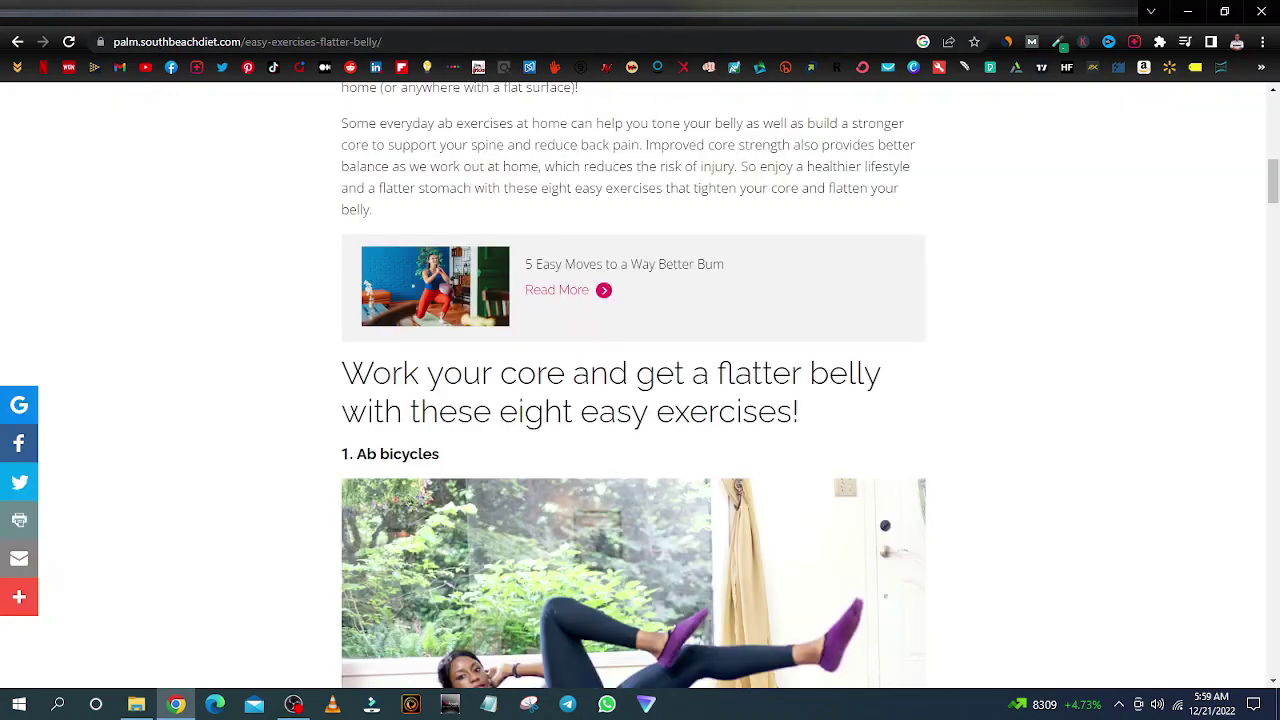
{"action": "right_click", "coordinate": [412, 455]}
{"action": "left_click", "coordinate": [455, 465]}
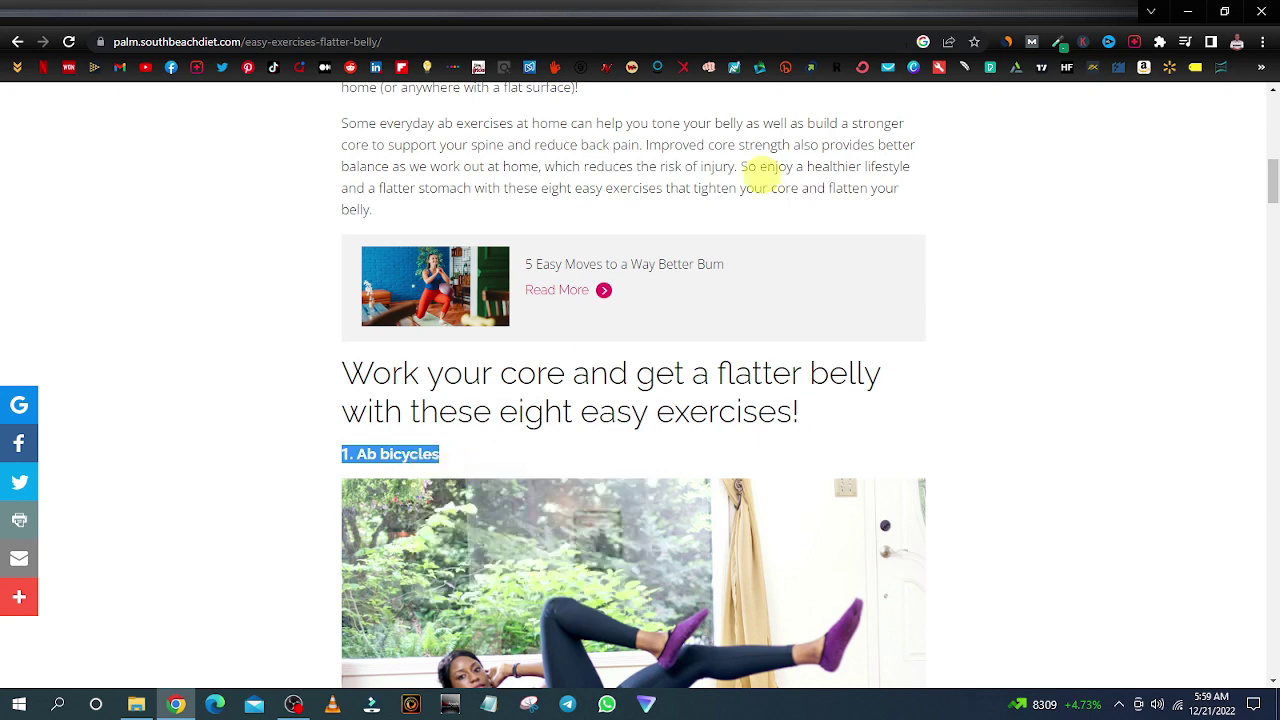
{"action": "key", "text": "ctrl+Tab"}
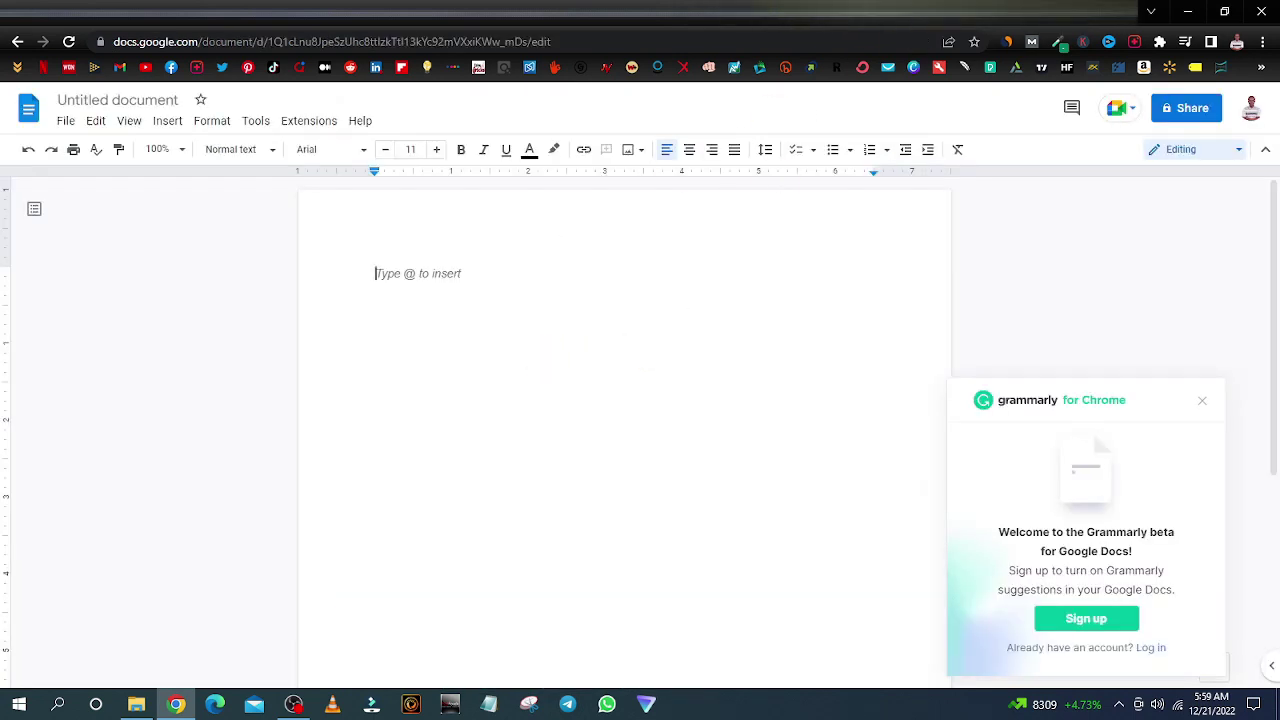
Copy the article title "8 Easy Exercises for a Flatter Belly" from the South Beach Diet page.
{"action": "left_click", "coordinate": [891, 24]}
{"action": "scroll", "coordinate": [470, 412], "scroll_direction": "up", "scroll_amount": 8}
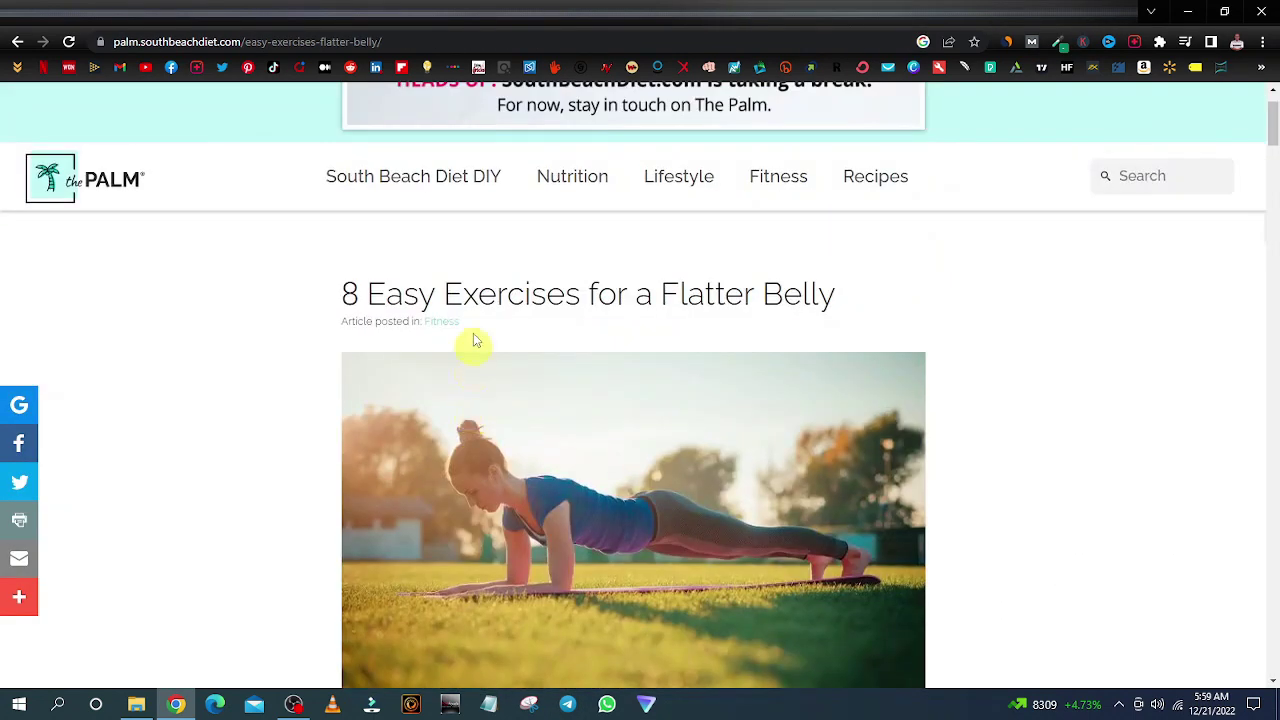
{"action": "triple_click", "coordinate": [561, 294]}
{"action": "right_click", "coordinate": [560, 297]}
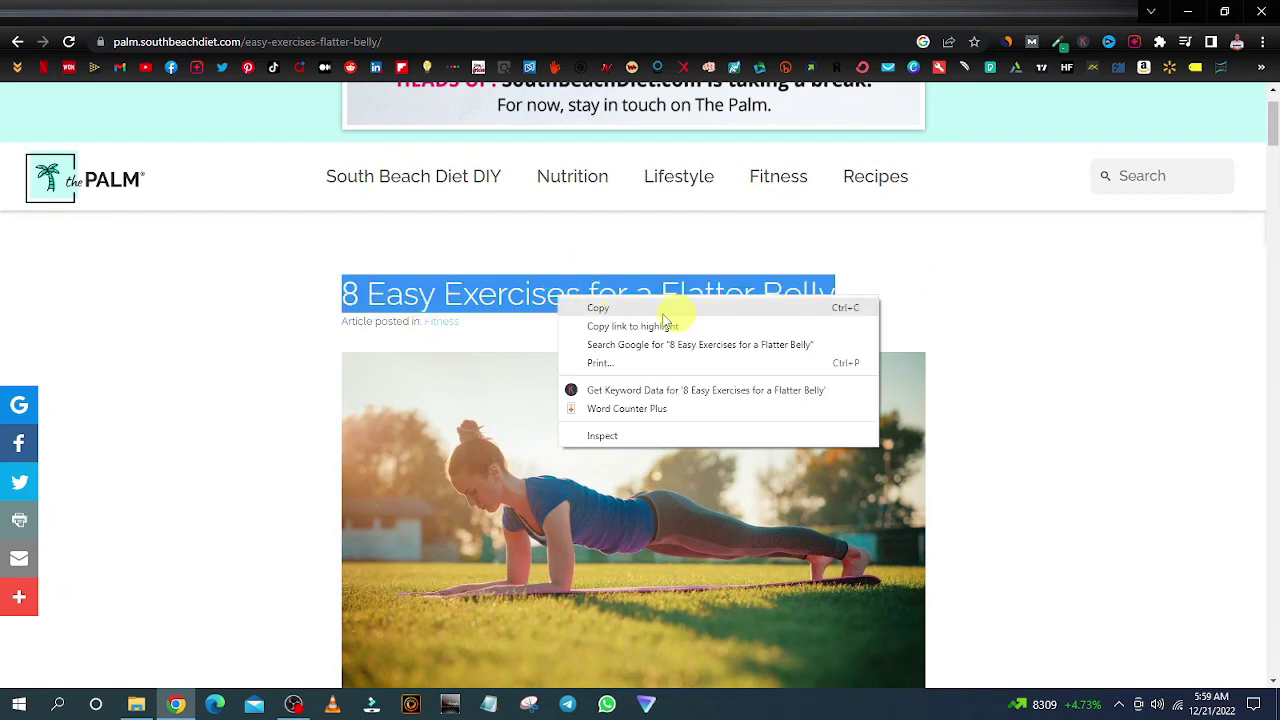
{"action": "left_click", "coordinate": [600, 308]}
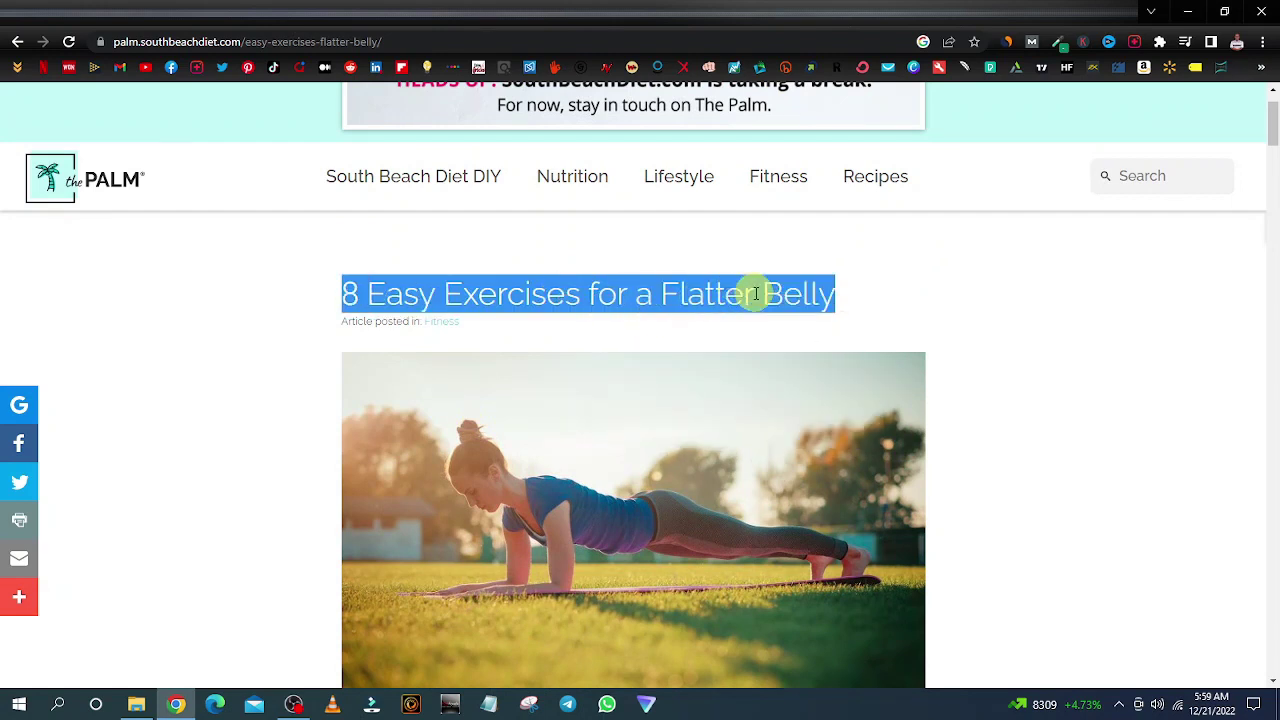
Paste the copied article title "8 Easy Exercises for a Flatter Belly" into the blank Google Docs document.
{"action": "key", "text": "ctrl+Tab"}
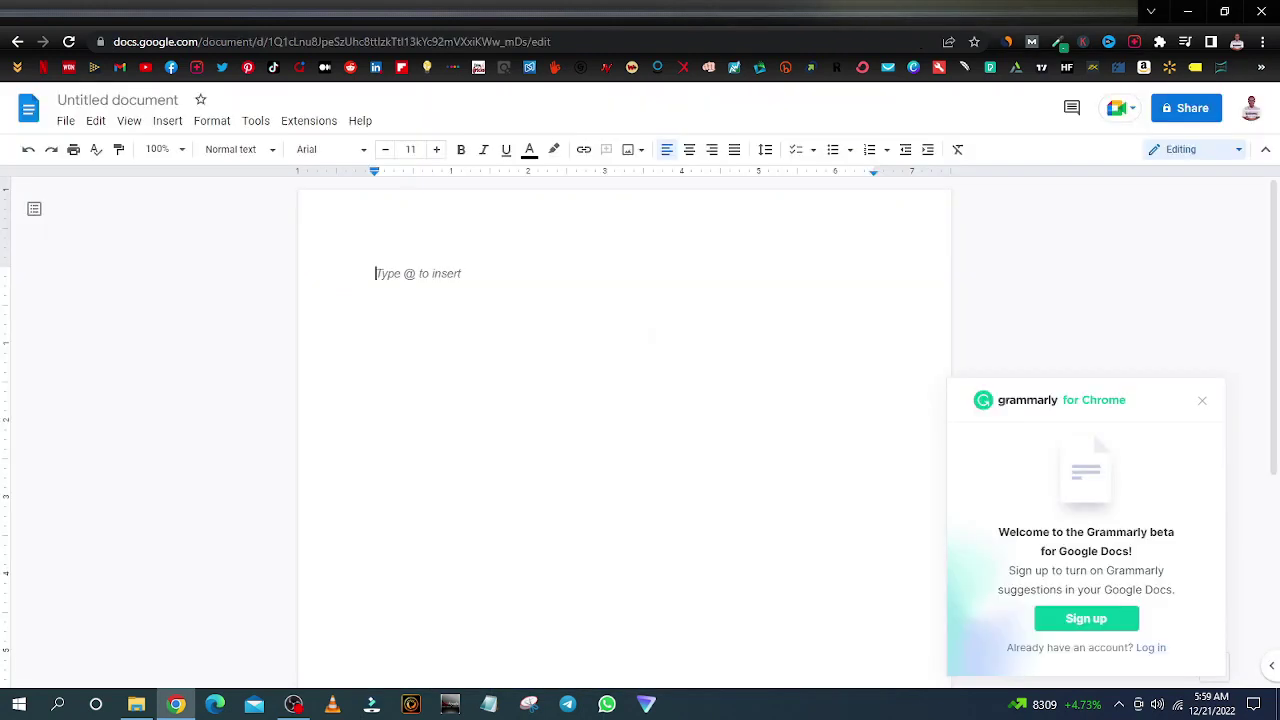
{"action": "right_click", "coordinate": [413, 272]}
{"action": "left_click", "coordinate": [494, 339]}
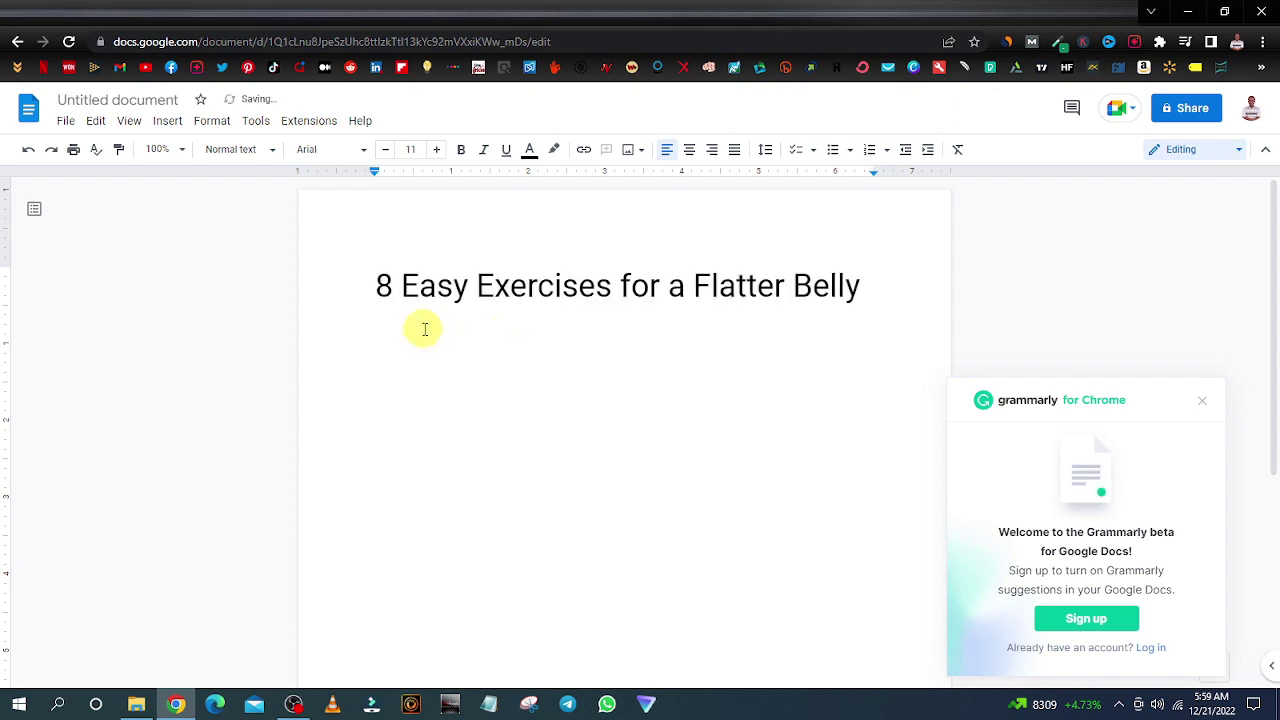
Reword the document title to "8 Best Exercises for a Flat Belly" and start a new line below it.
{"action": "double_click", "coordinate": [434, 284]}
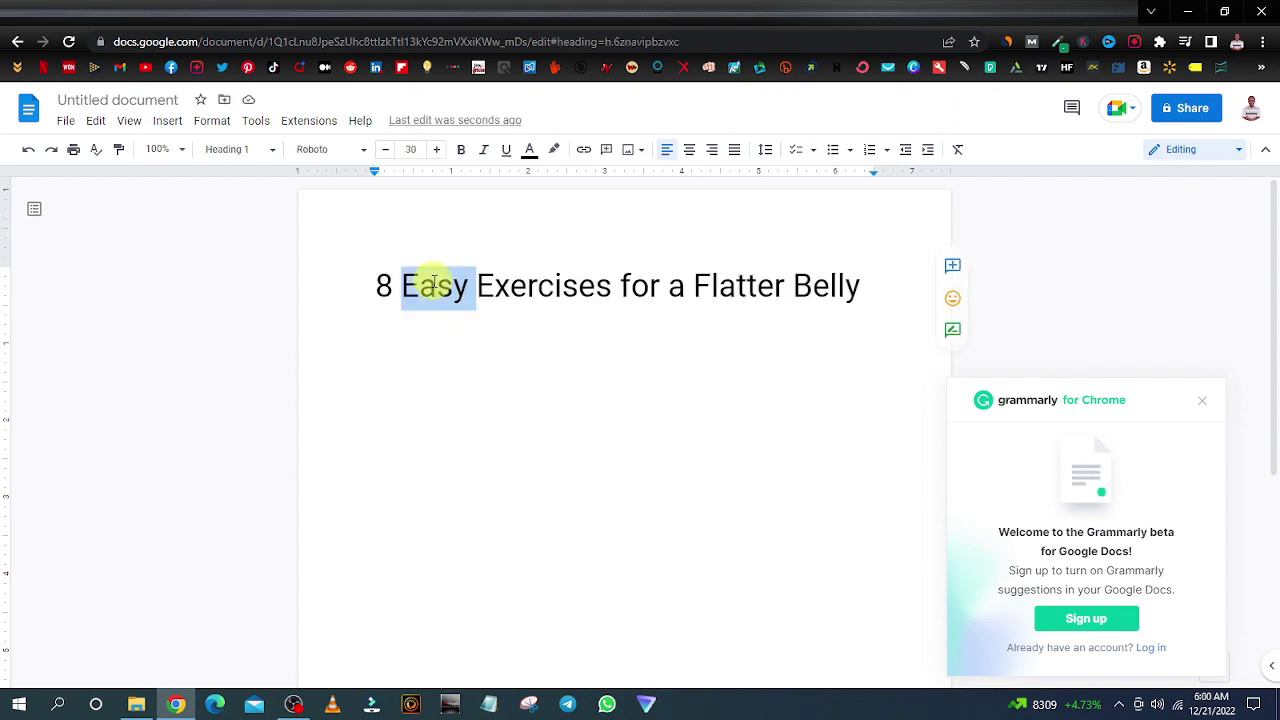
{"action": "type", "text": "Best"}
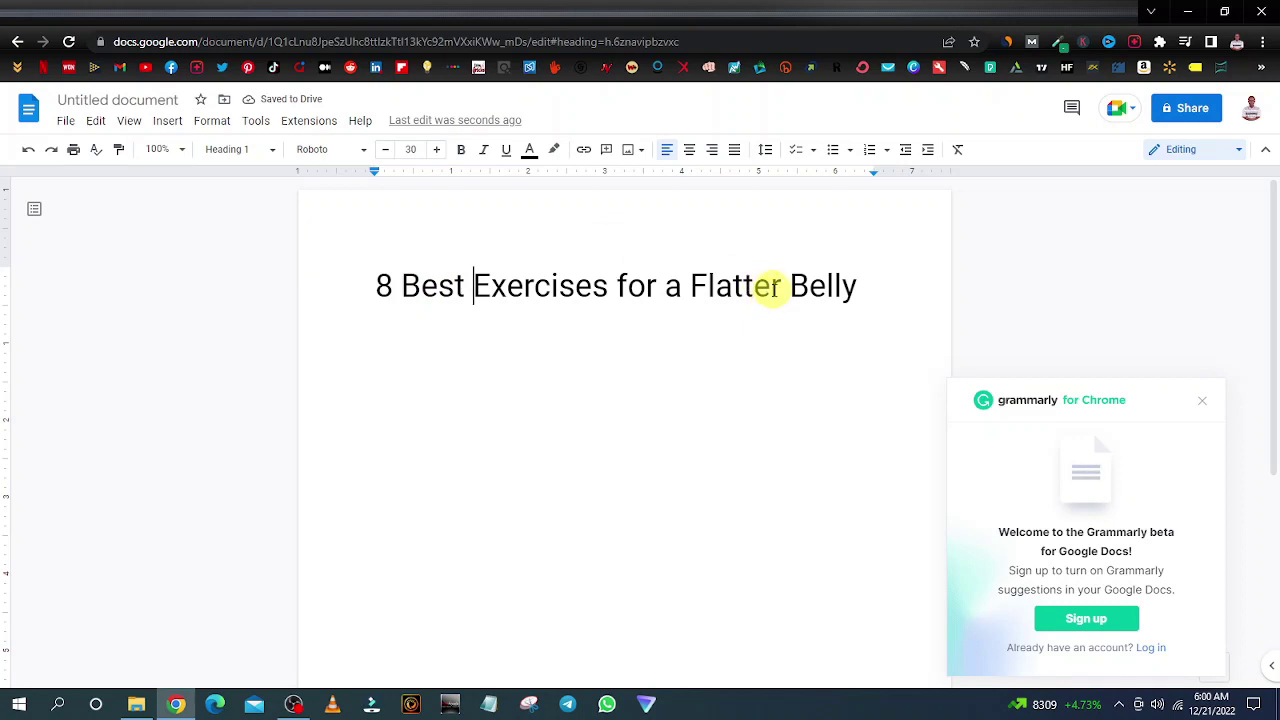
{"action": "left_click", "coordinate": [782, 287]}
{"action": "key", "text": "BackSpace"}
{"action": "key", "text": "BackSpace"}
{"action": "key", "text": "BackSpace"}
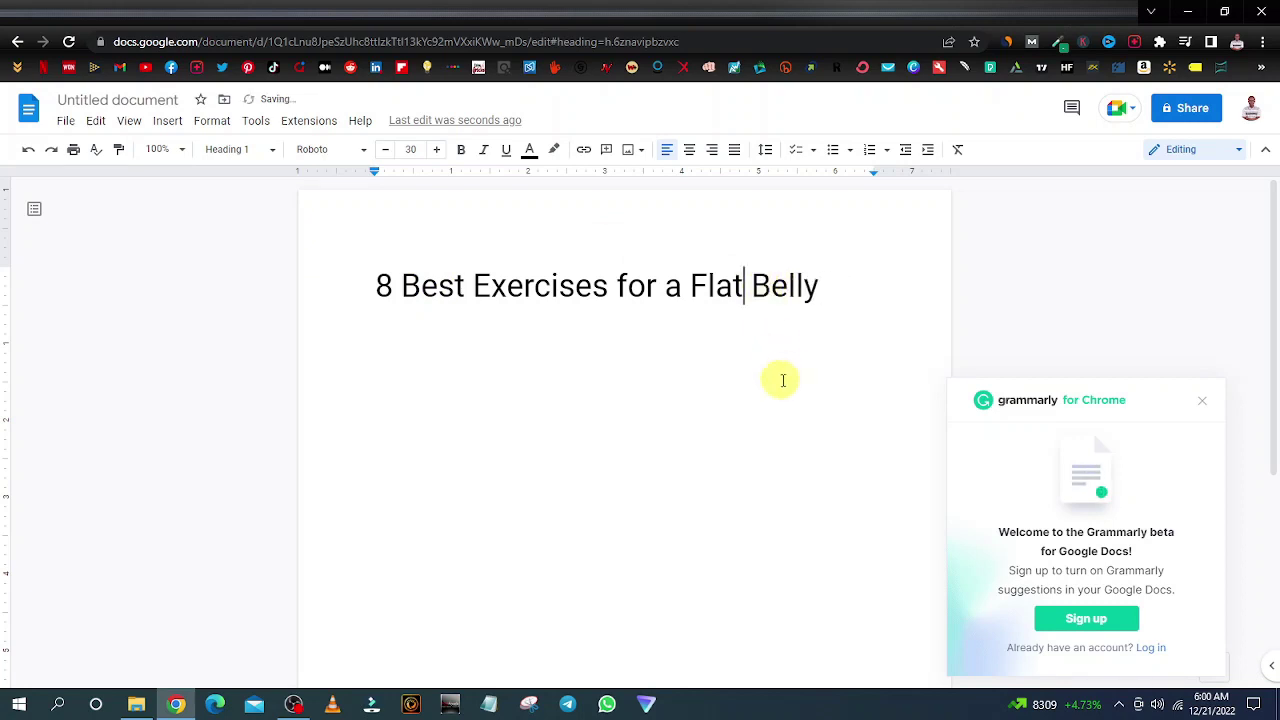
{"action": "key", "text": "End"}
{"action": "key", "text": "Return"}
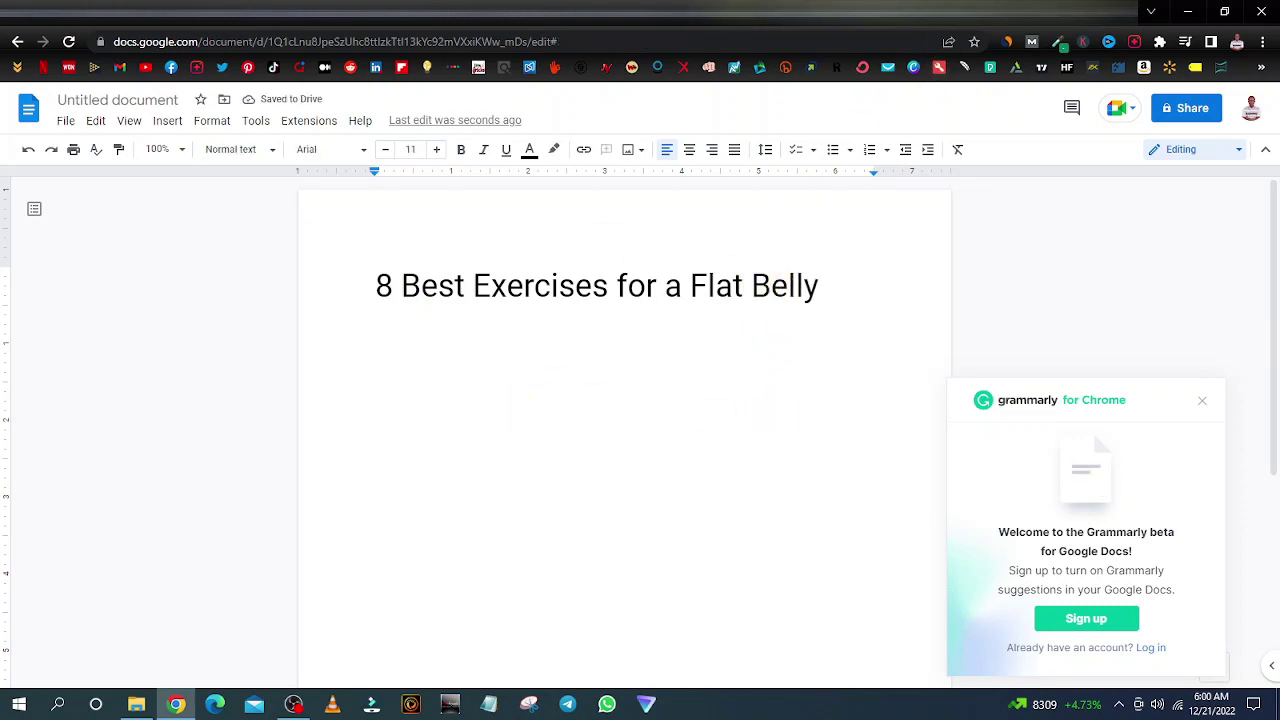
Copy the "1. Ab bicycles" heading from the South Beach Diet article and paste it below the document title.
{"action": "left_click", "coordinate": [930, 10]}
{"action": "scroll", "coordinate": [409, 469], "scroll_direction": "down", "scroll_amount": 10}
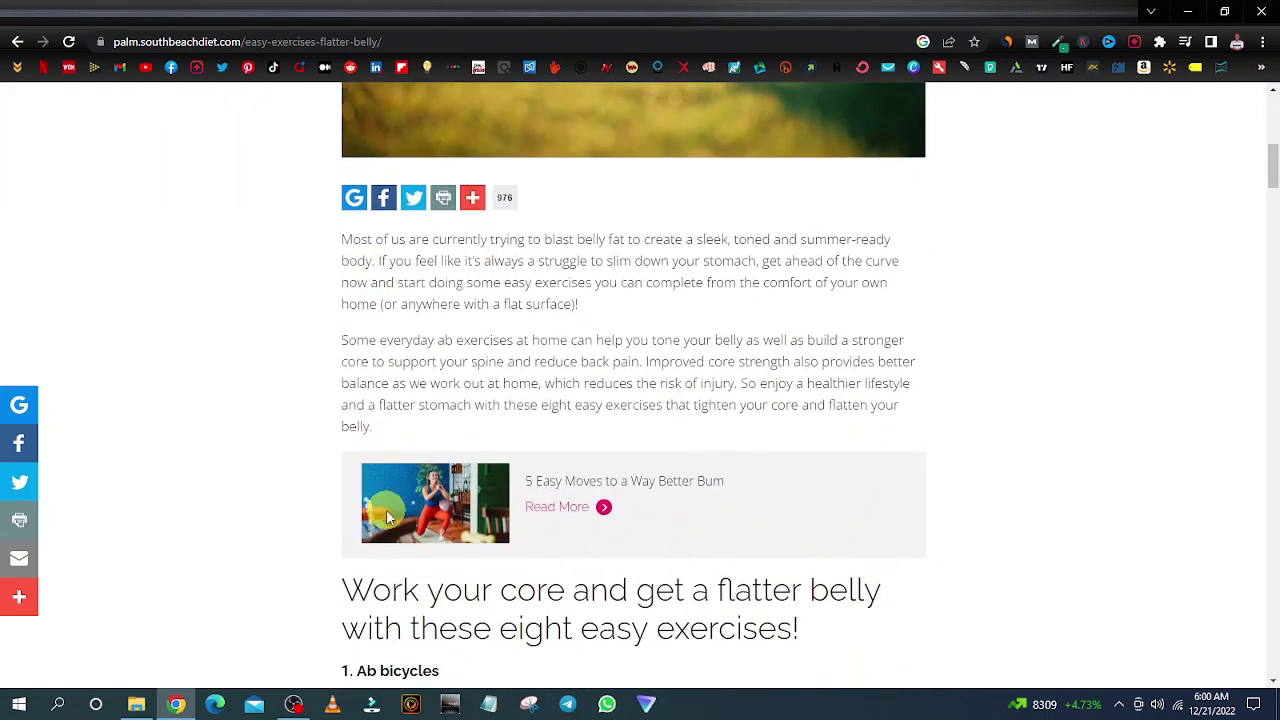
{"action": "right_click", "coordinate": [410, 290]}
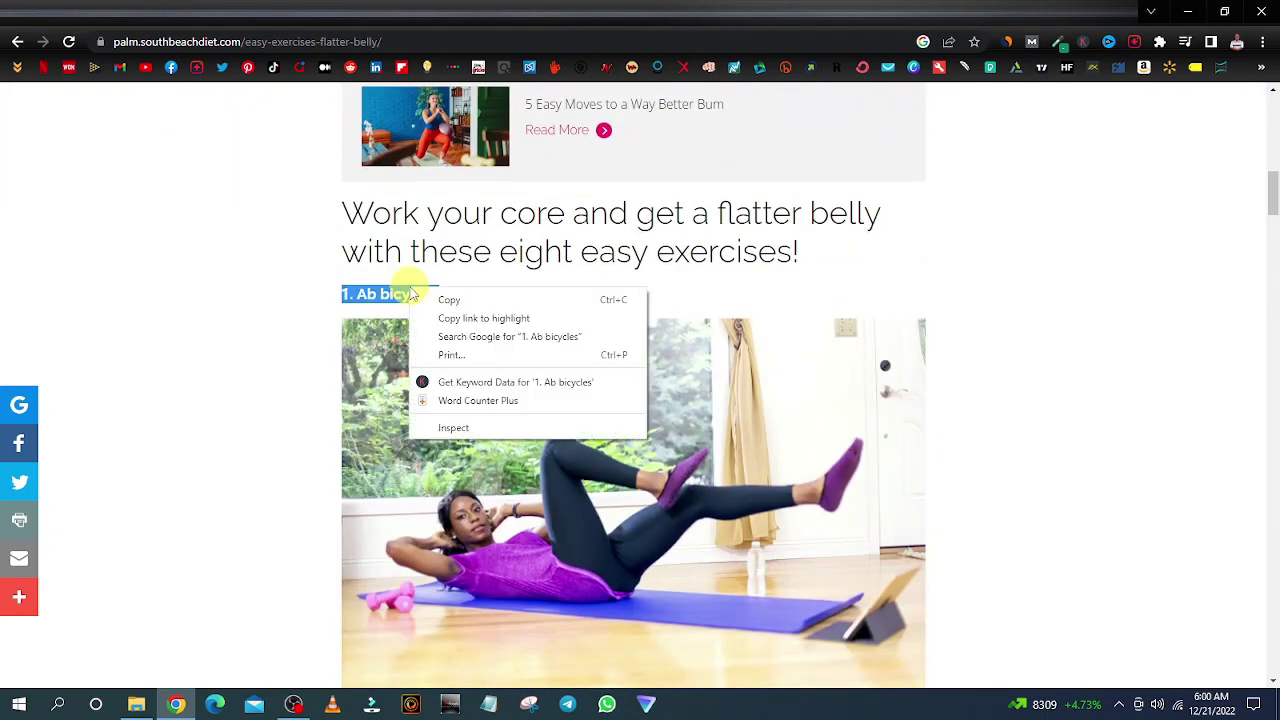
{"action": "left_click", "coordinate": [472, 297]}
{"action": "key", "text": "ctrl+shift+Tab"}
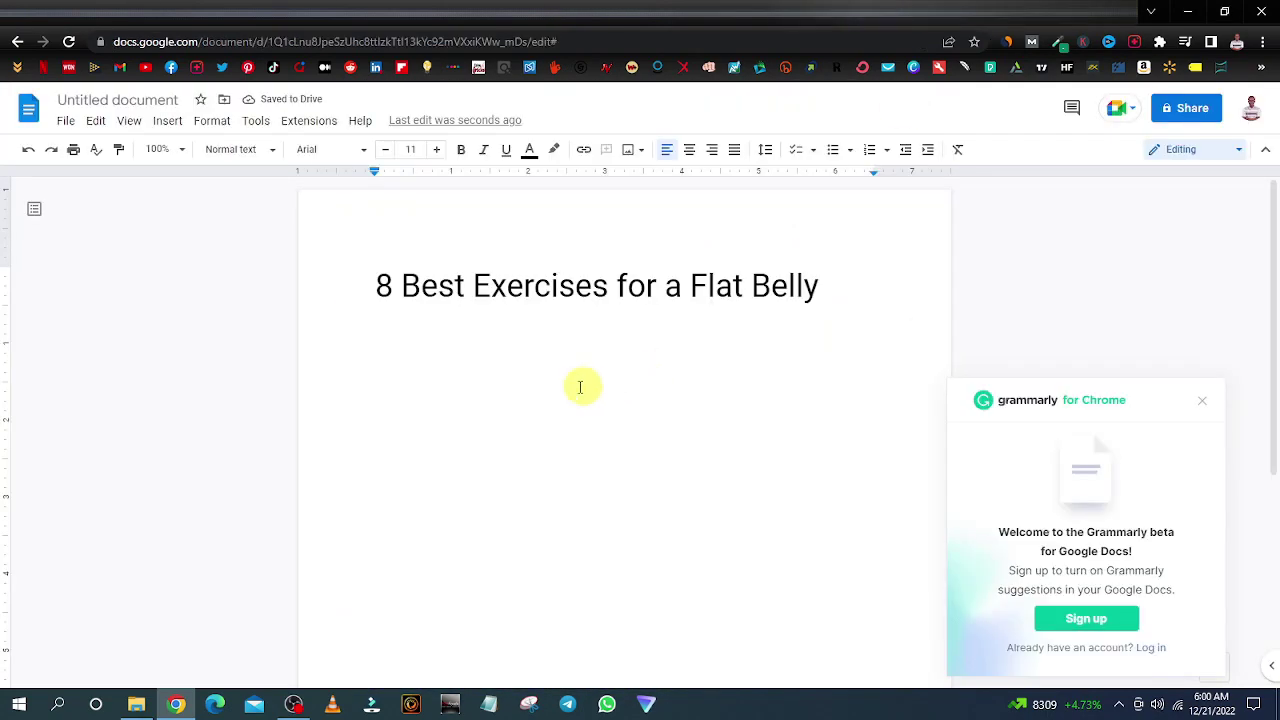
{"action": "left_click", "coordinate": [450, 406]}
{"action": "right_click", "coordinate": [450, 405]}
{"action": "left_click", "coordinate": [549, 196]}
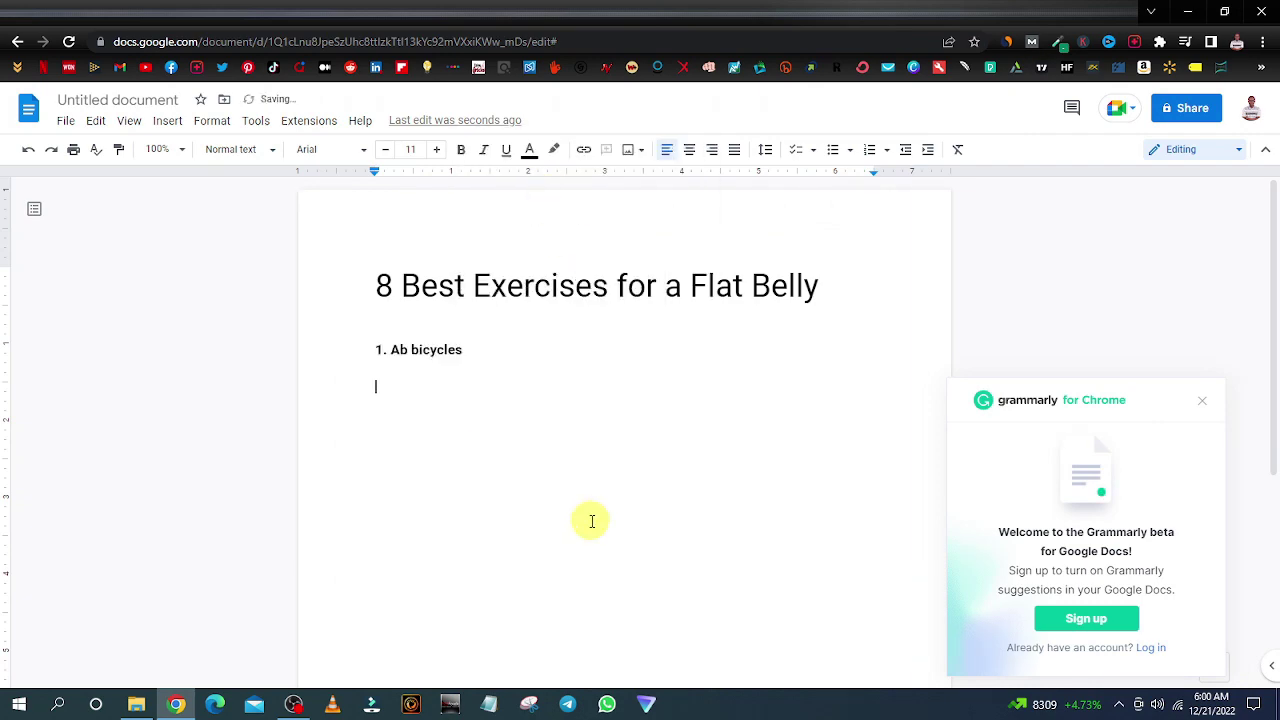
Select the opening of the article's ab bicycles description, from "Here's a great flat stomach workout!" to "straight out to the sides".
{"action": "key", "text": "ctrl+Tab"}
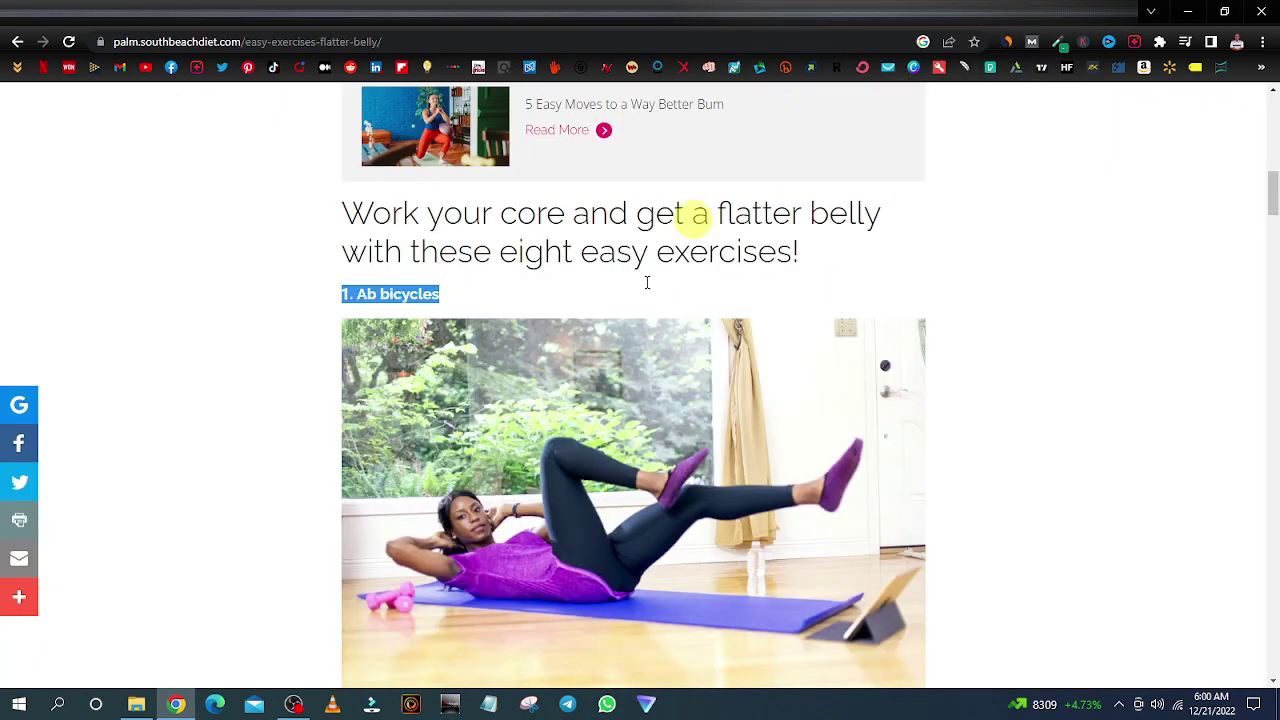
{"action": "scroll", "coordinate": [571, 377], "scroll_direction": "down", "scroll_amount": 4}
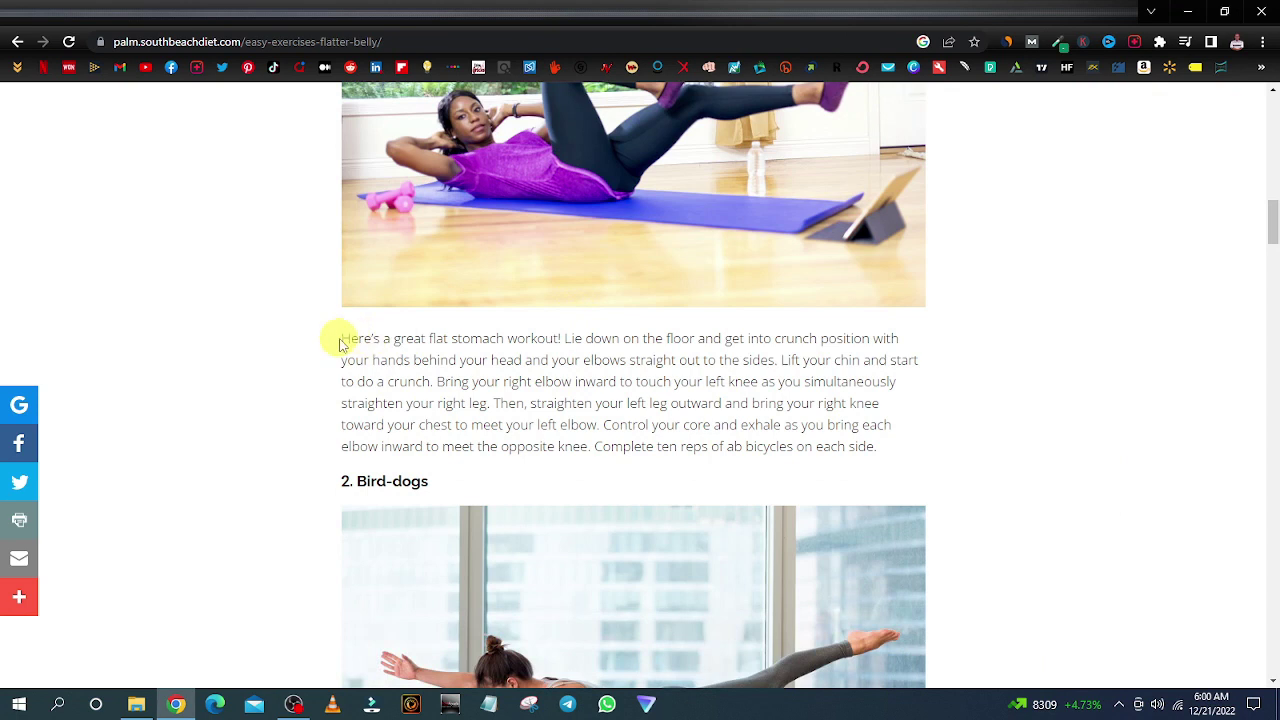
{"action": "left_click_drag", "start_coordinate": [385, 341], "coordinate": [728, 355]}
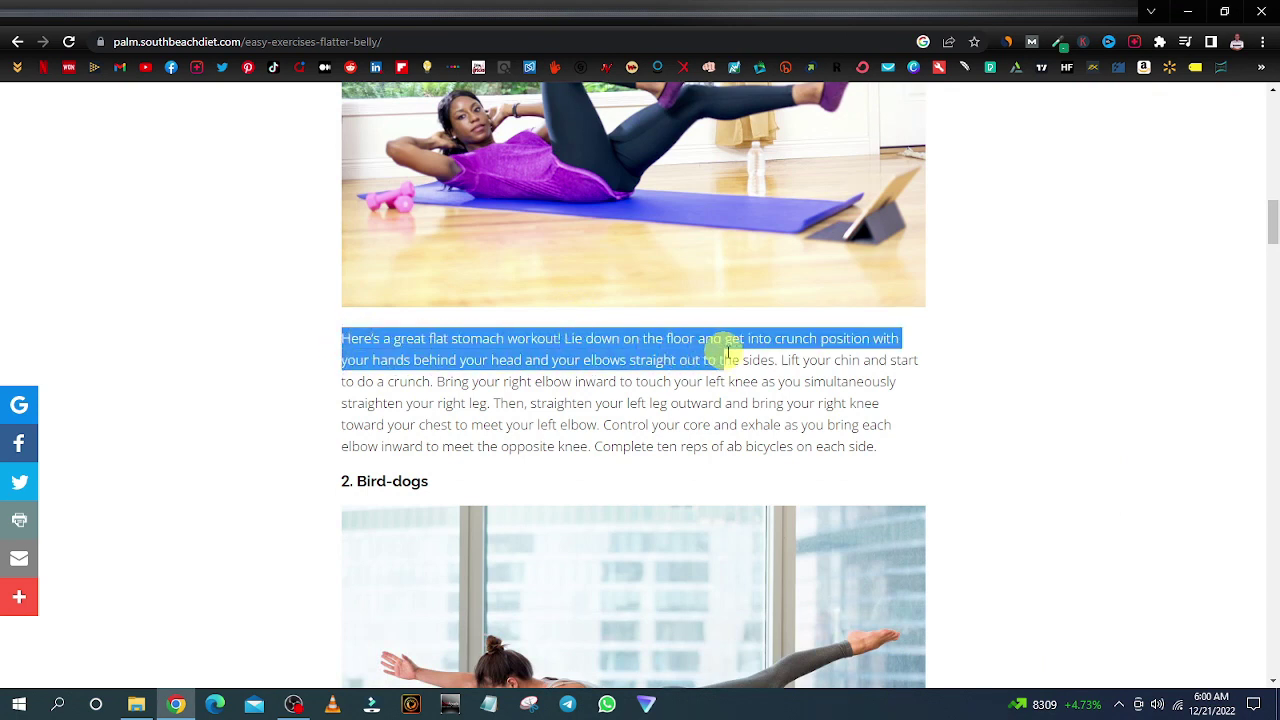
{"action": "right_click", "coordinate": [783, 360]}
{"action": "left_click", "coordinate": [777, 366]}
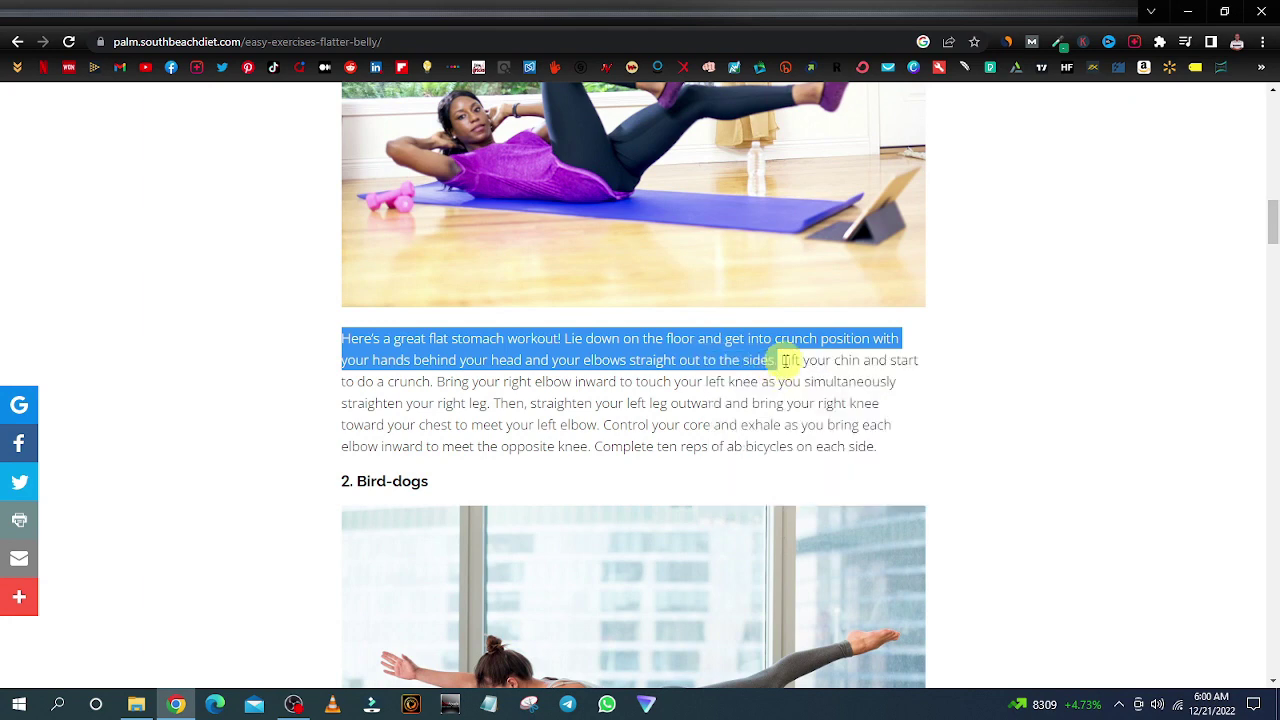
{"action": "scroll", "coordinate": [714, 434], "scroll_direction": "up", "scroll_amount": 1}
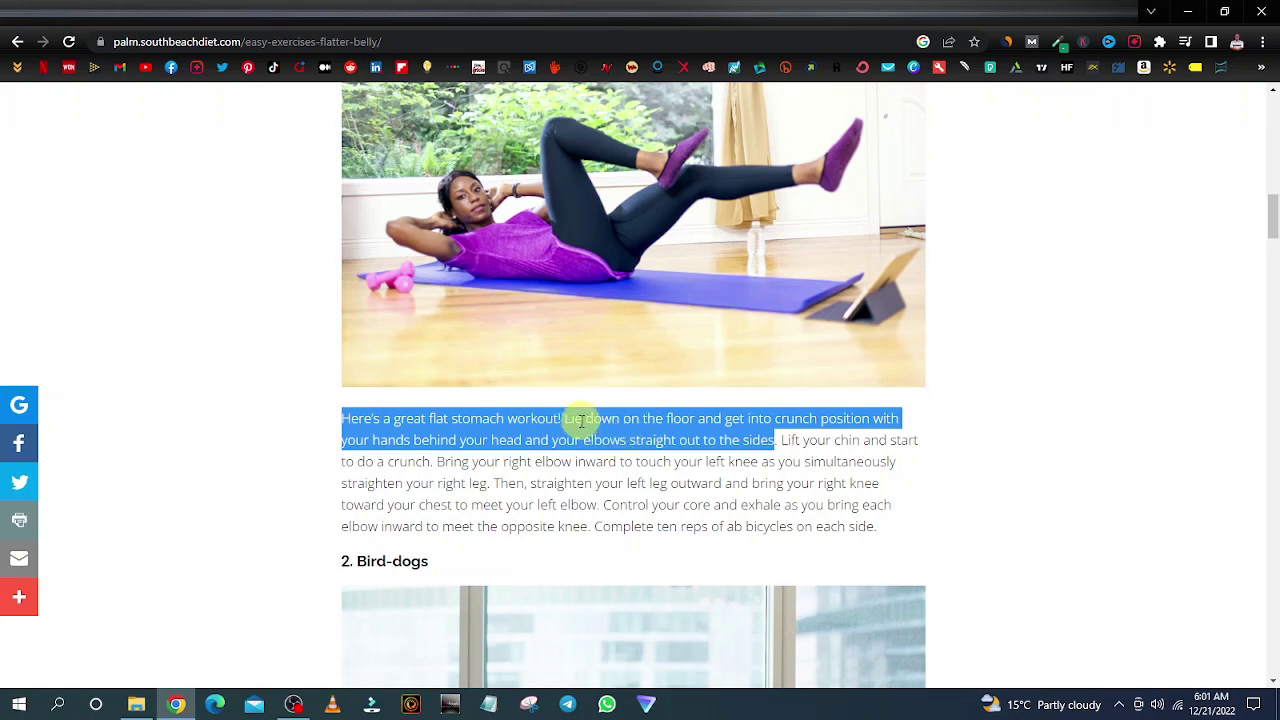
Open the QuillBot paraphrasing tool at quillbot.com in a new browser tab.
{"action": "key", "text": "ctrl+t"}
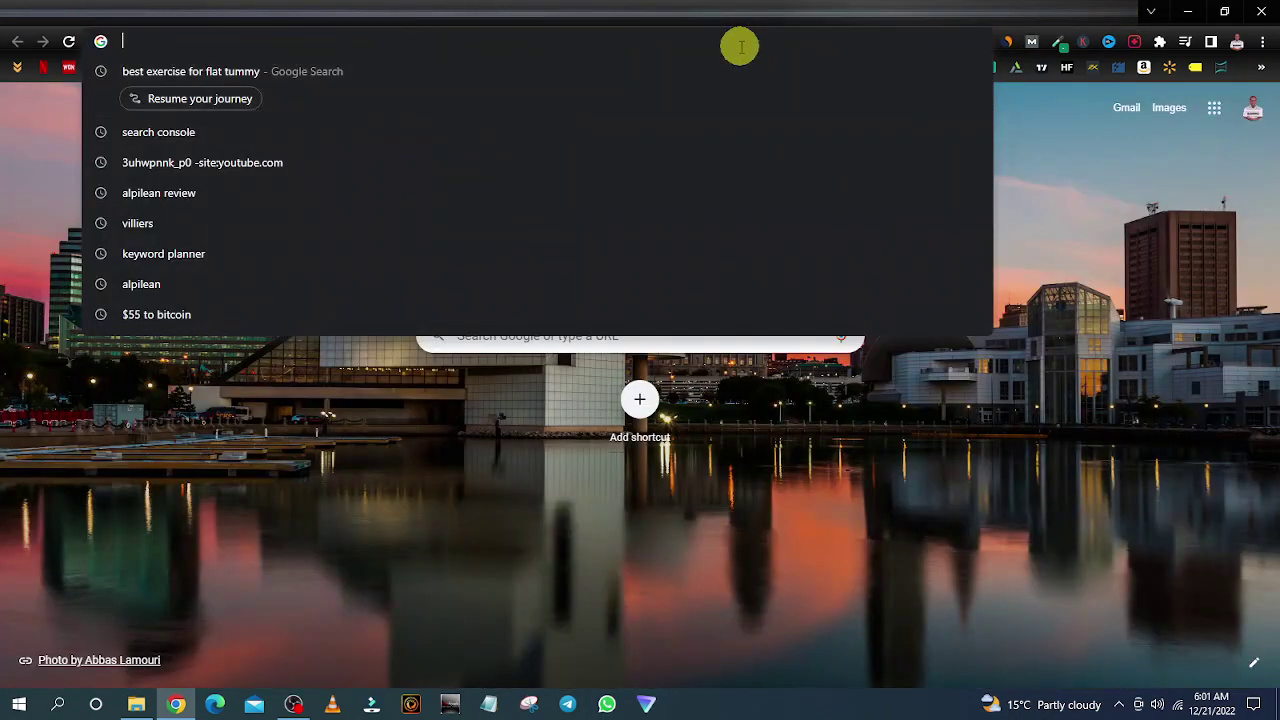
{"action": "type", "text": "q"}
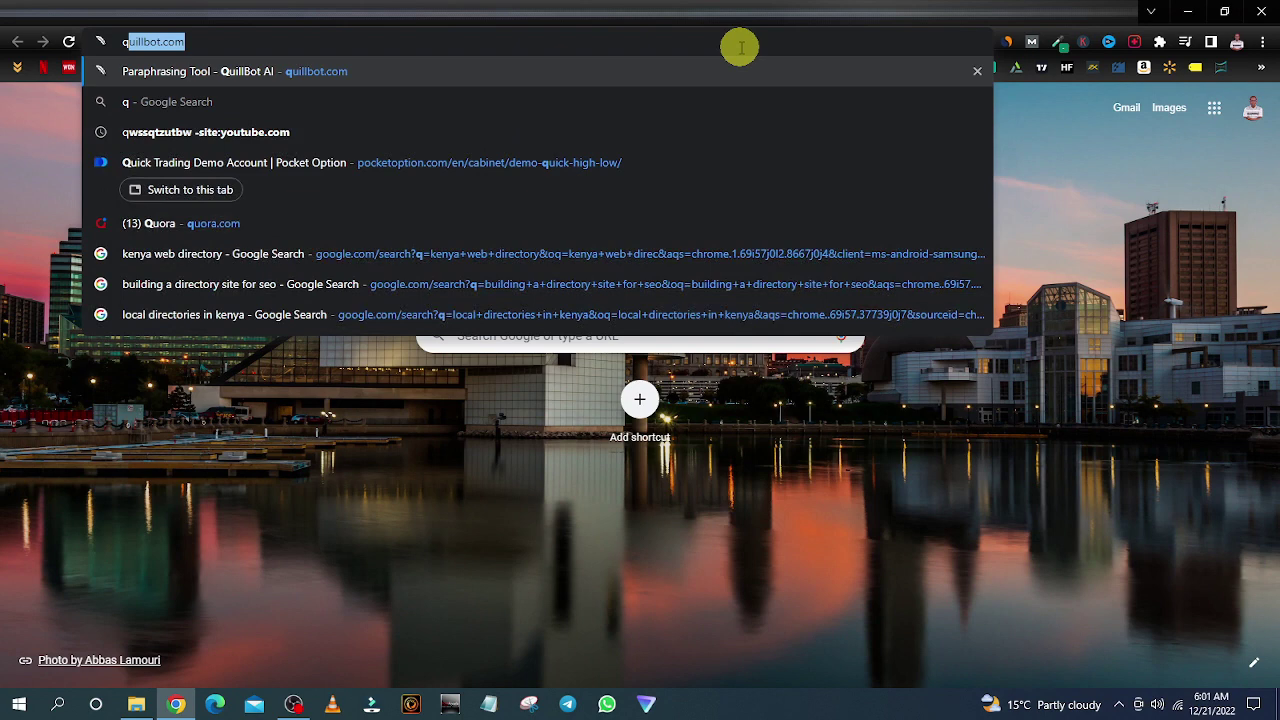
{"action": "type", "text": "uil"}
{"action": "key", "text": "Return"}
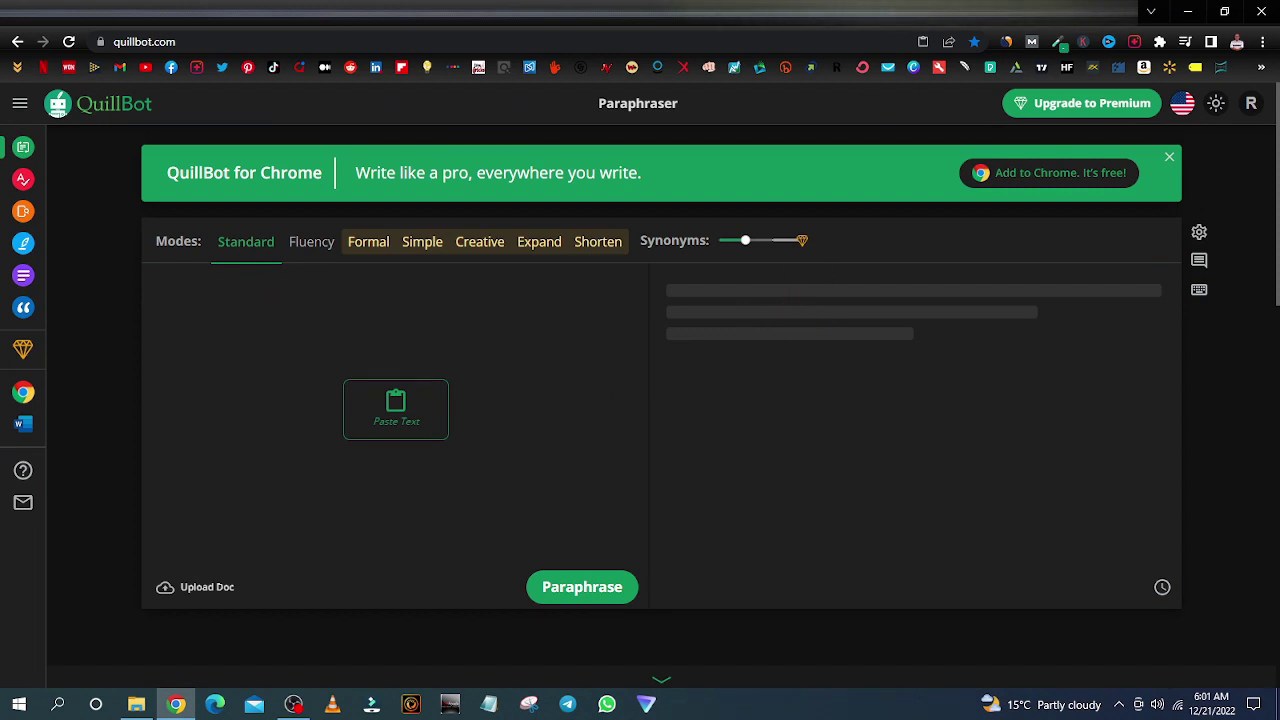
Copy the selected ab bicycles sentences from the article into QuillBot and paraphrase them in Standard mode.
{"action": "key", "text": "ctrl+Tab"}
{"action": "right_click", "coordinate": [531, 420]}
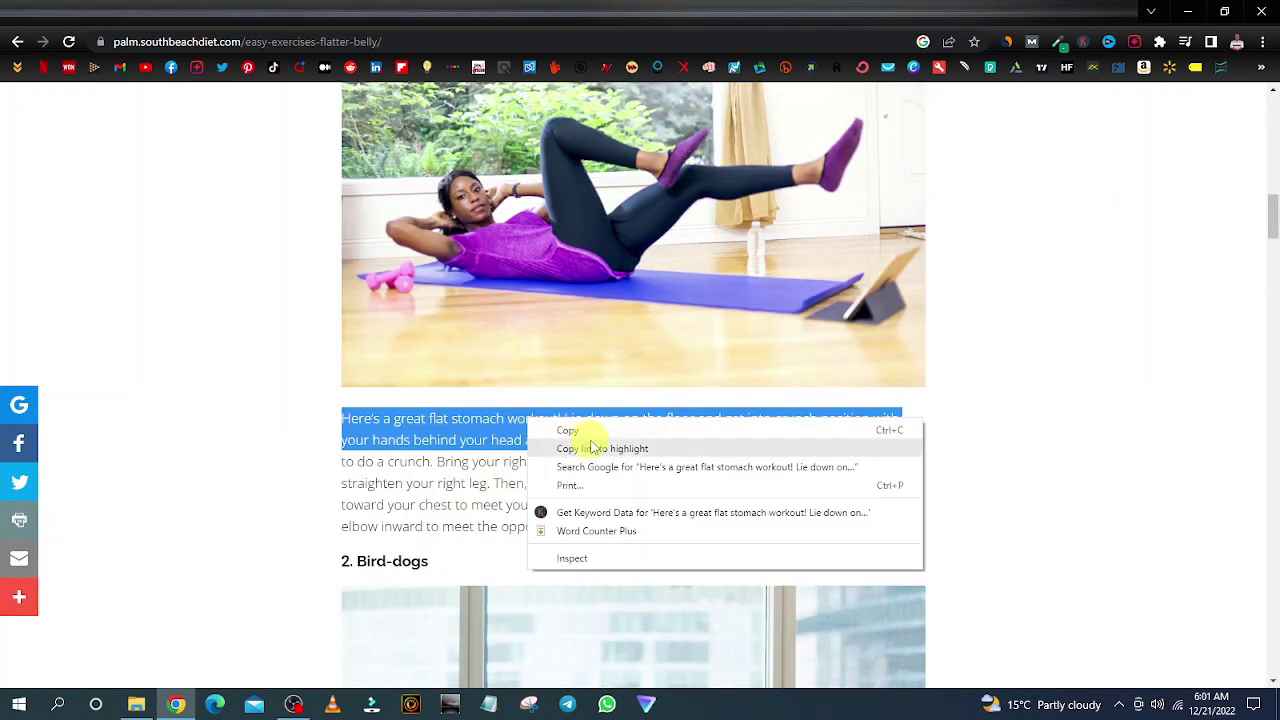
{"action": "left_click", "coordinate": [580, 429]}
{"action": "key", "text": "ctrl+shift+Tab"}
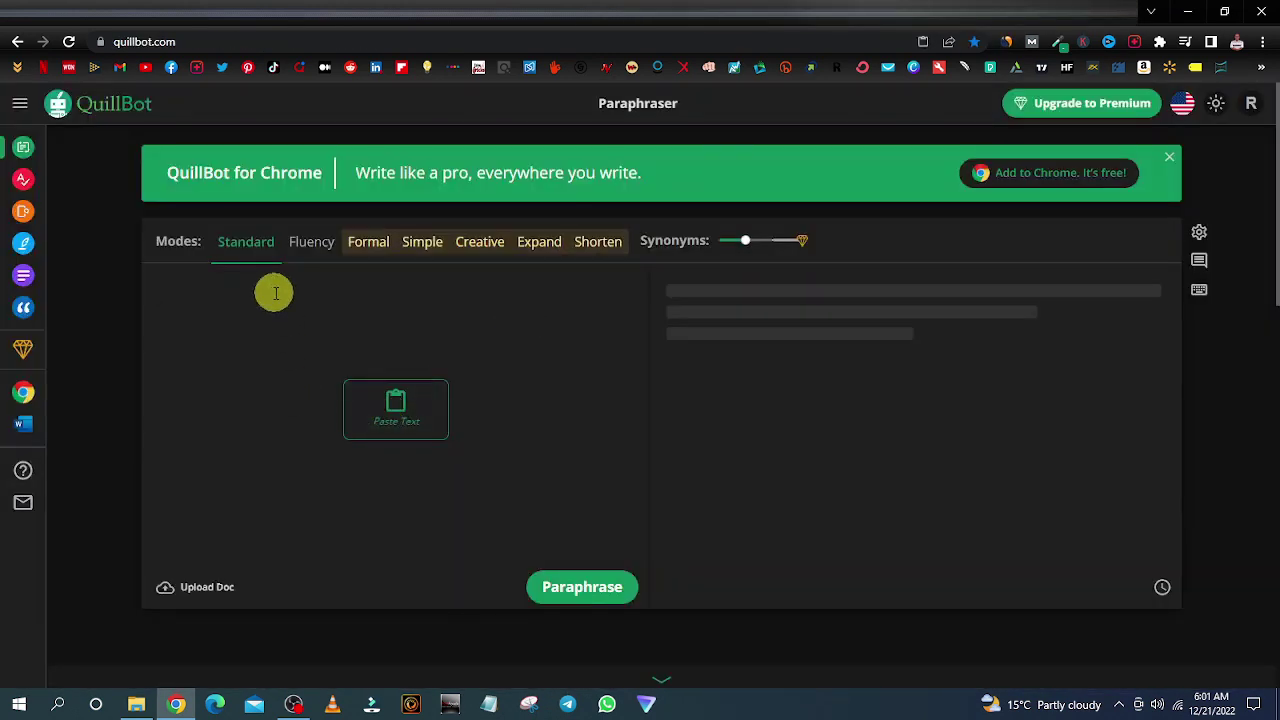
{"action": "left_click", "coordinate": [409, 414]}
{"action": "left_click", "coordinate": [585, 595]}
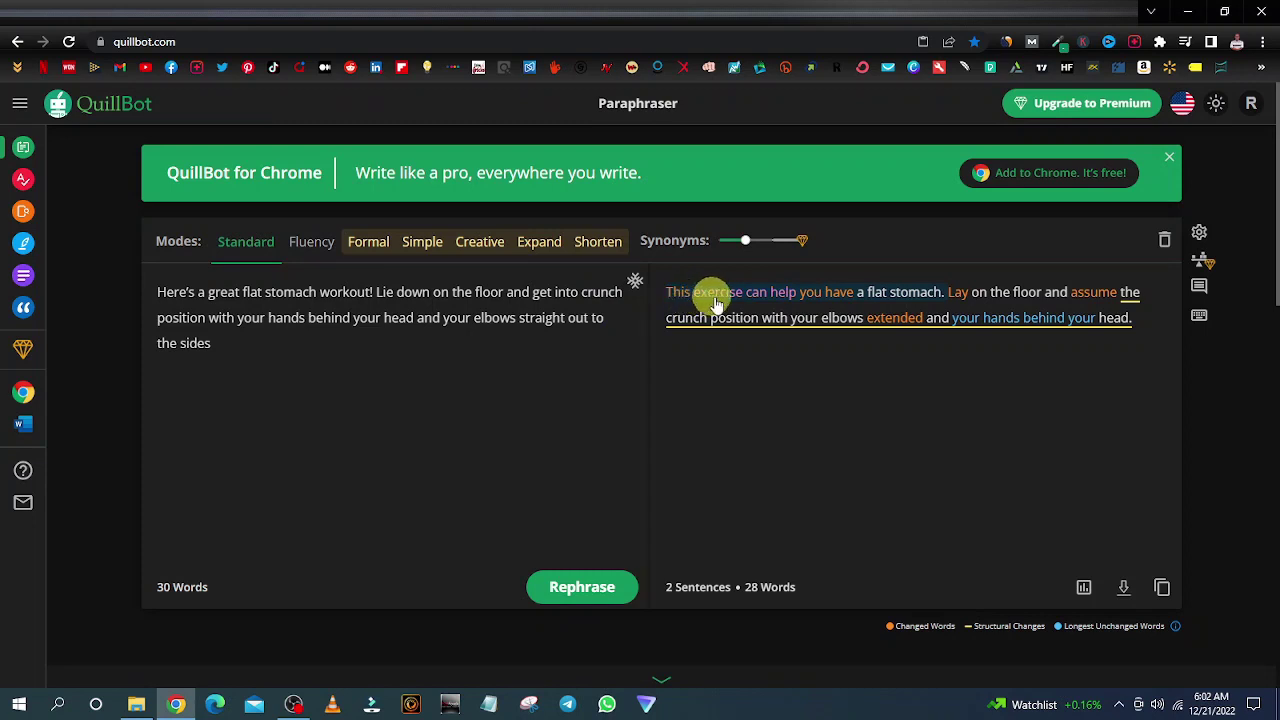
Copy QuillBot's paraphrased ab bicycles text and paste it under the "1. Ab bicycles" heading in the Google Docs document.
{"action": "left_click", "coordinate": [1163, 590]}
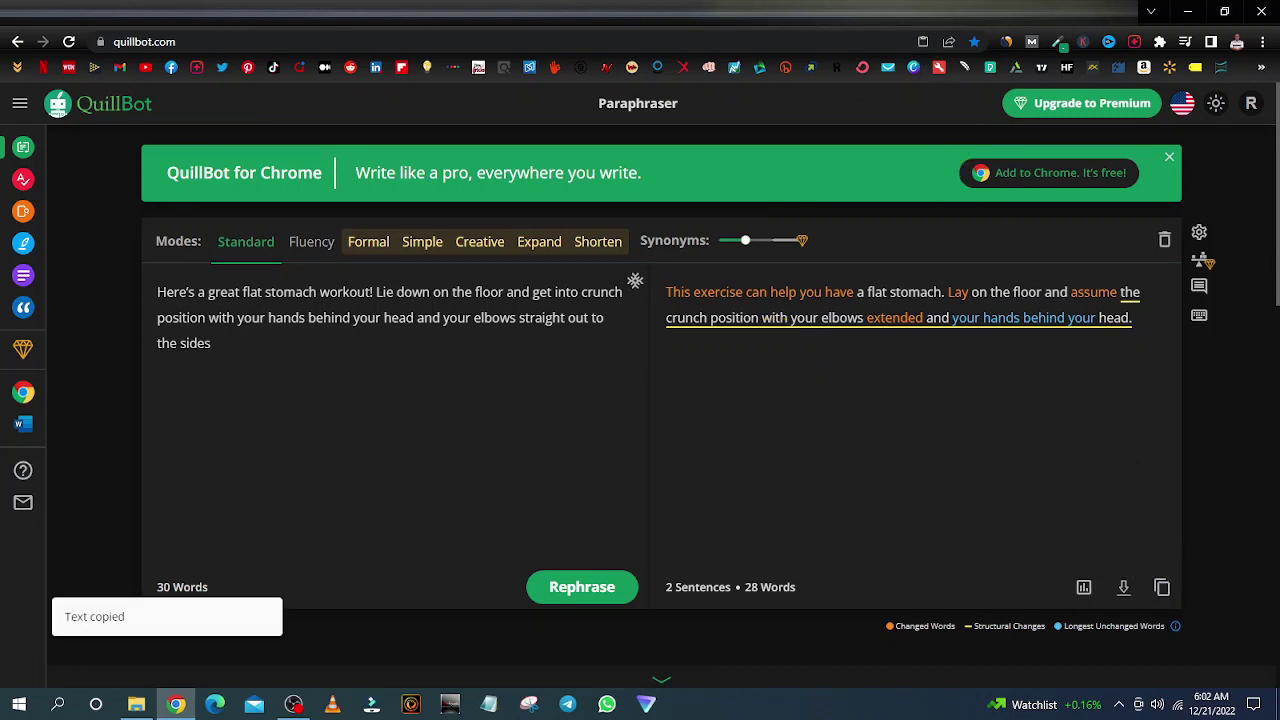
{"action": "left_click", "coordinate": [910, 8]}
{"action": "right_click", "coordinate": [396, 395]}
{"action": "left_click", "coordinate": [540, 463]}
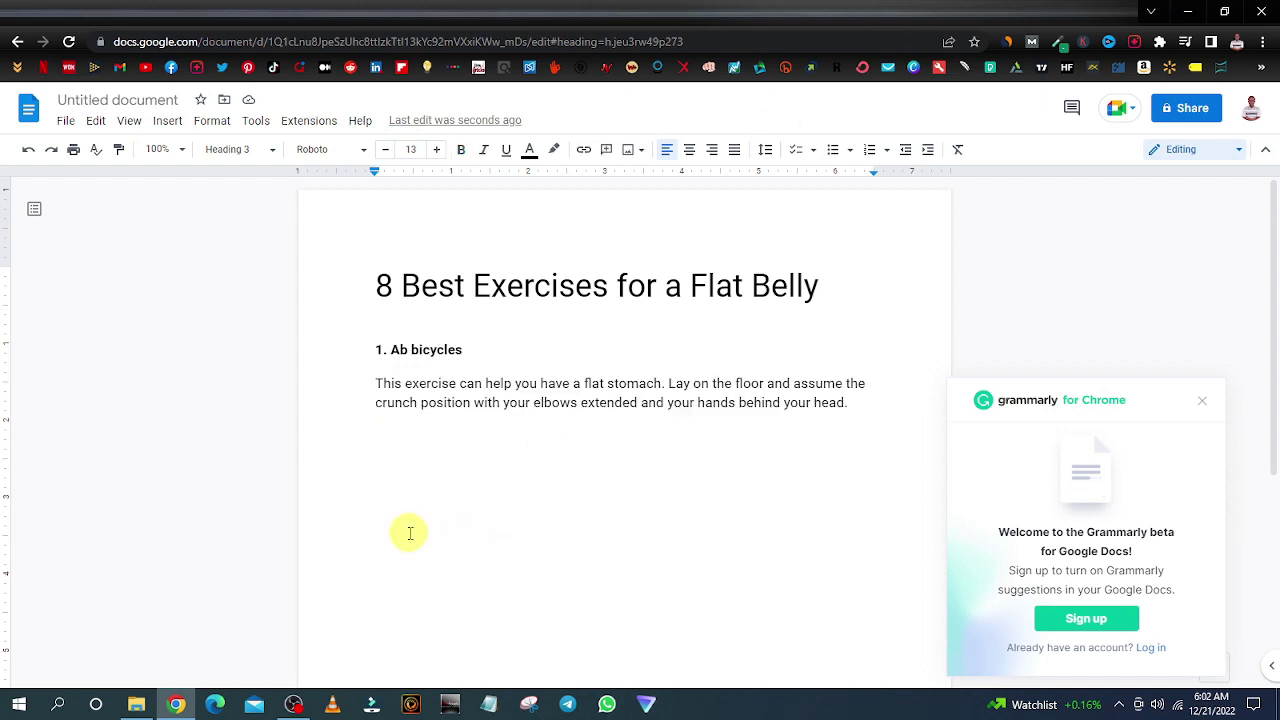
Copy the "2. Bird-dogs" heading from the article and paste it below the ab bicycles paragraph in the document.
{"action": "left_click", "coordinate": [830, 8]}
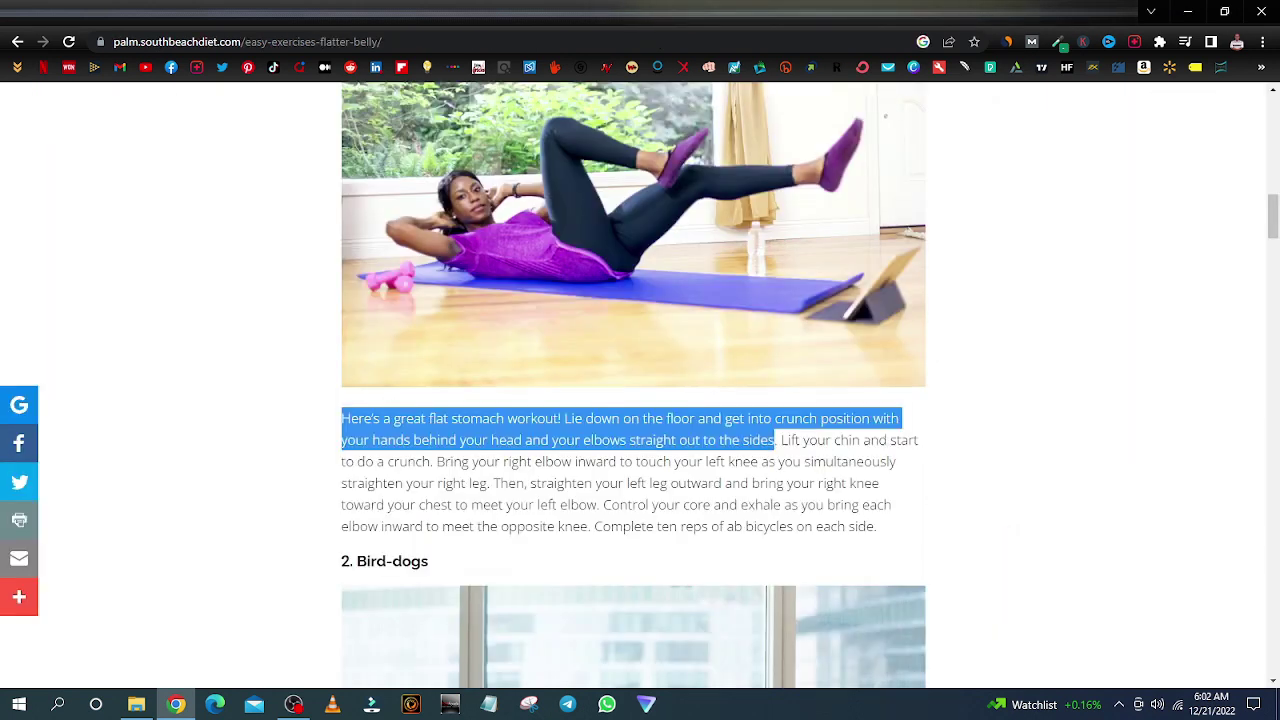
{"action": "scroll", "coordinate": [389, 582], "scroll_direction": "down", "scroll_amount": 2}
{"action": "left_click_drag", "start_coordinate": [428, 402], "coordinate": [357, 400]}
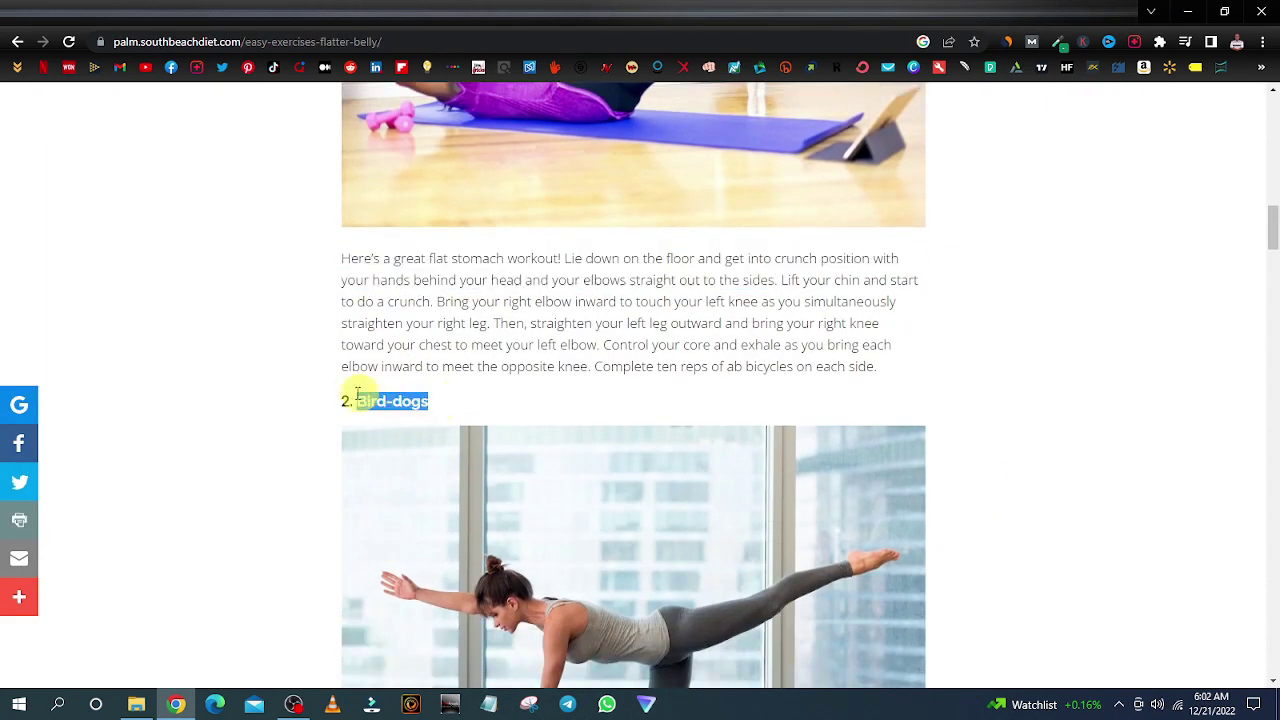
{"action": "right_click", "coordinate": [357, 400]}
{"action": "left_click", "coordinate": [443, 415]}
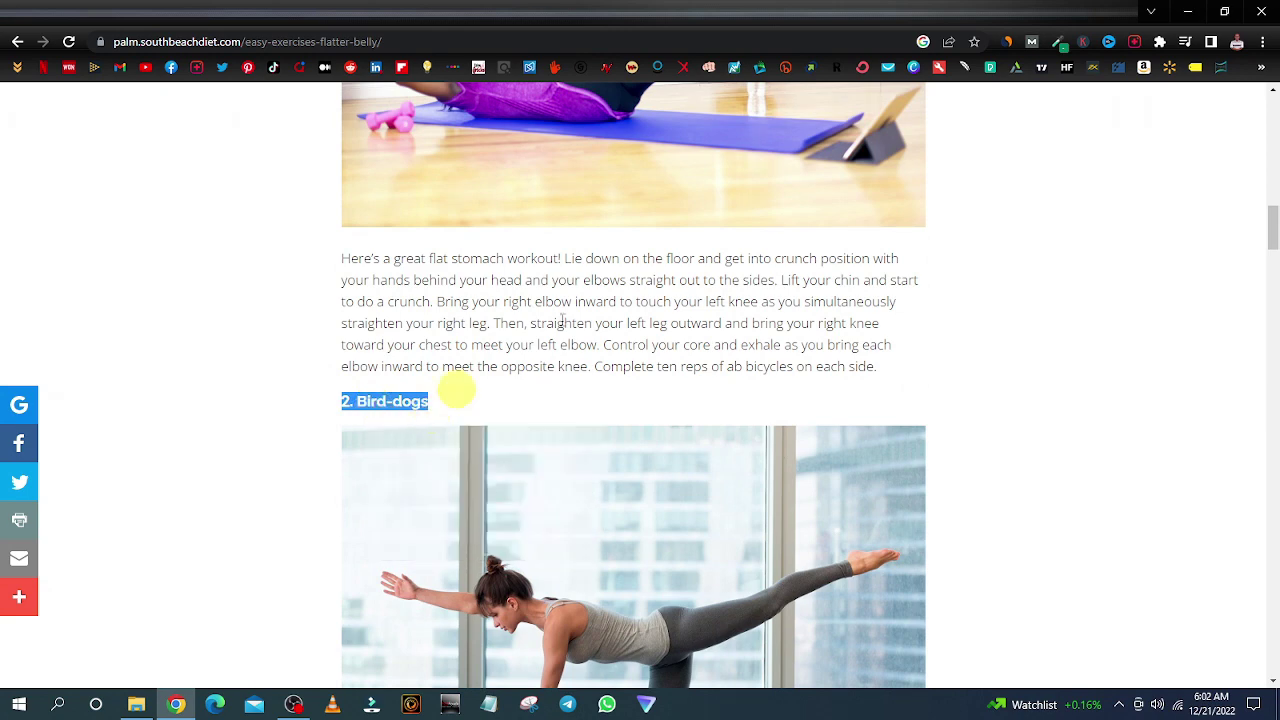
{"action": "left_click", "coordinate": [823, 14]}
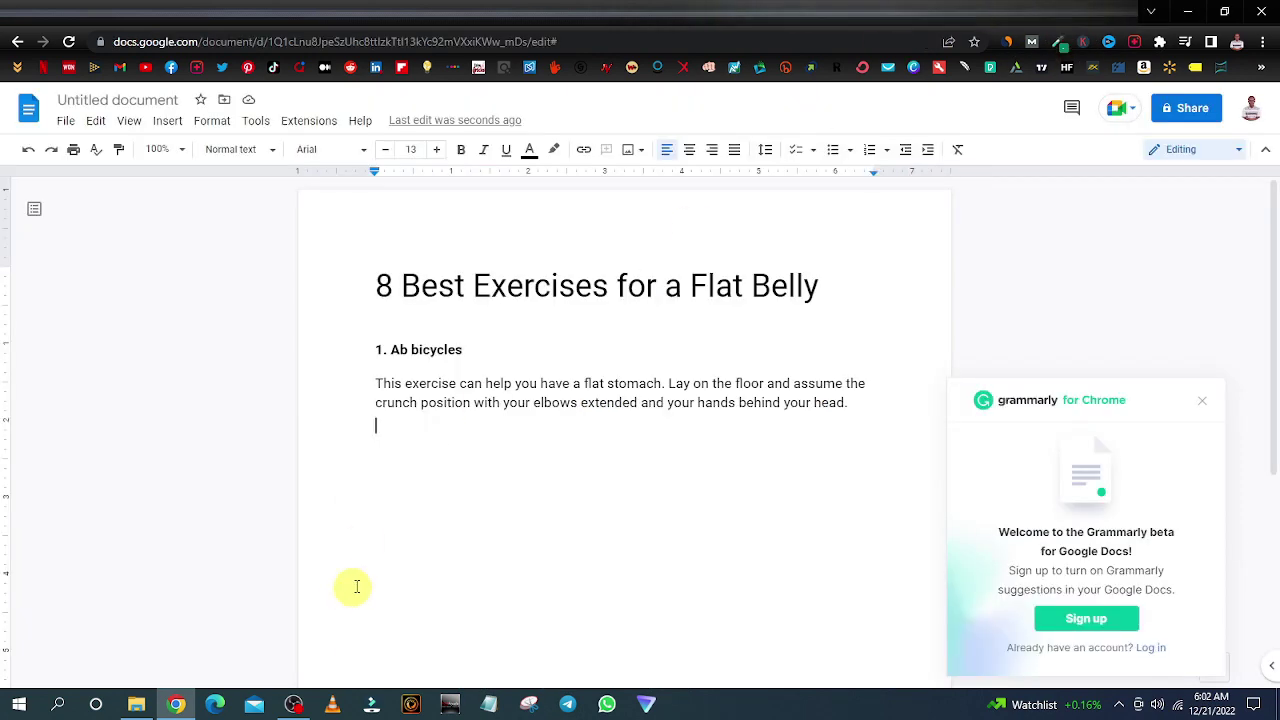
{"action": "right_click", "coordinate": [387, 508]}
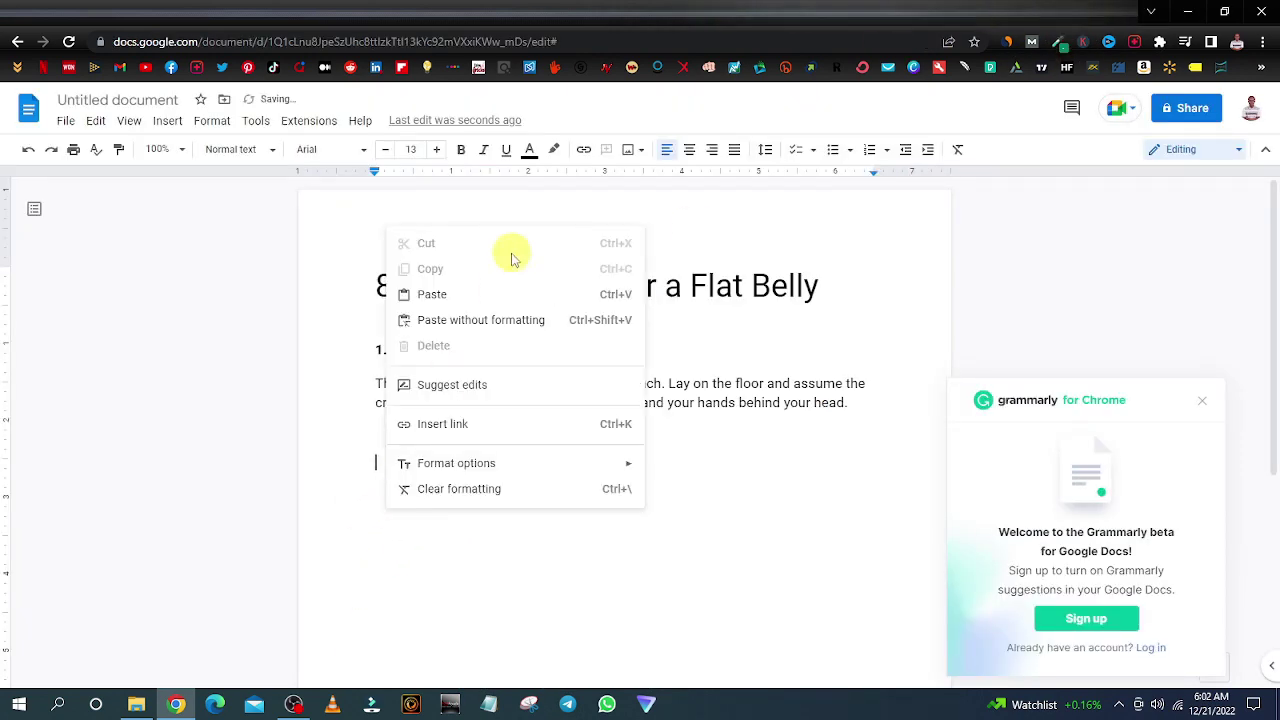
{"action": "left_click", "coordinate": [437, 294]}
{"action": "scroll", "coordinate": [466, 459], "scroll_direction": "down", "scroll_amount": 1}
Copy the first two sentences of the article's bird-dogs description, from "Get on all fours" to "behind you".
{"action": "key", "text": "ctrl+Tab"}
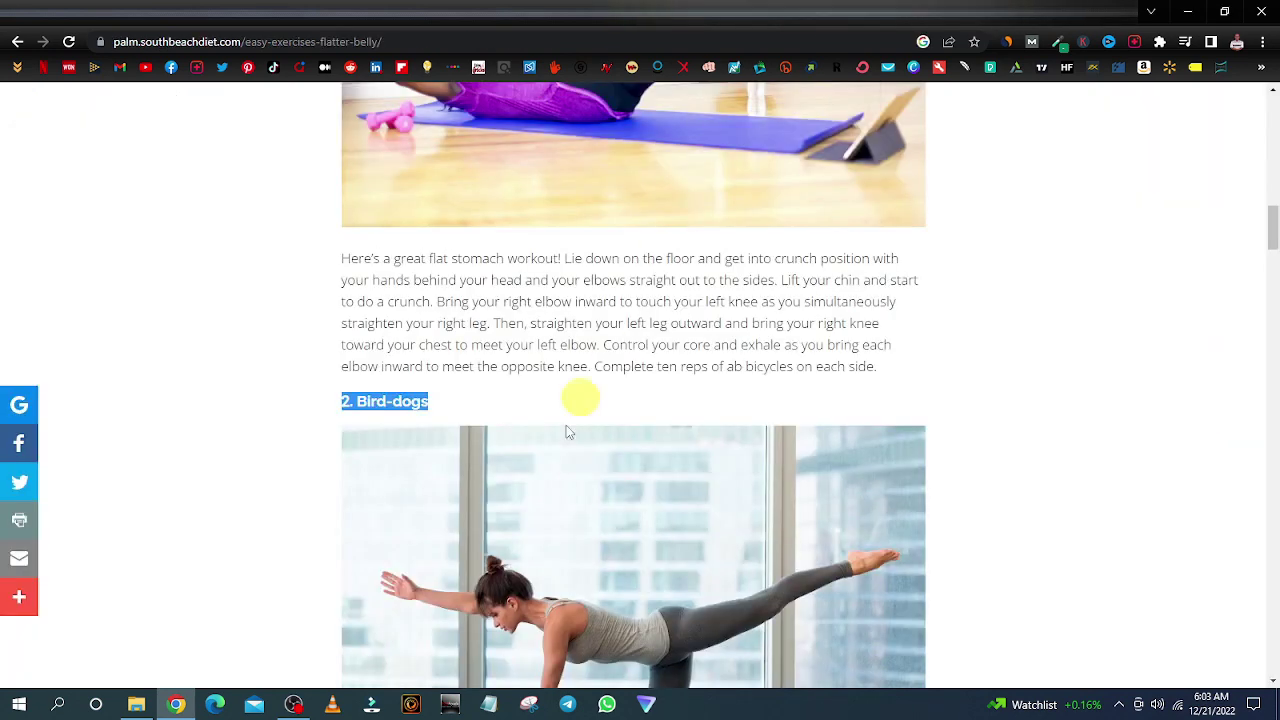
{"action": "scroll", "coordinate": [566, 425], "scroll_direction": "down", "scroll_amount": 4}
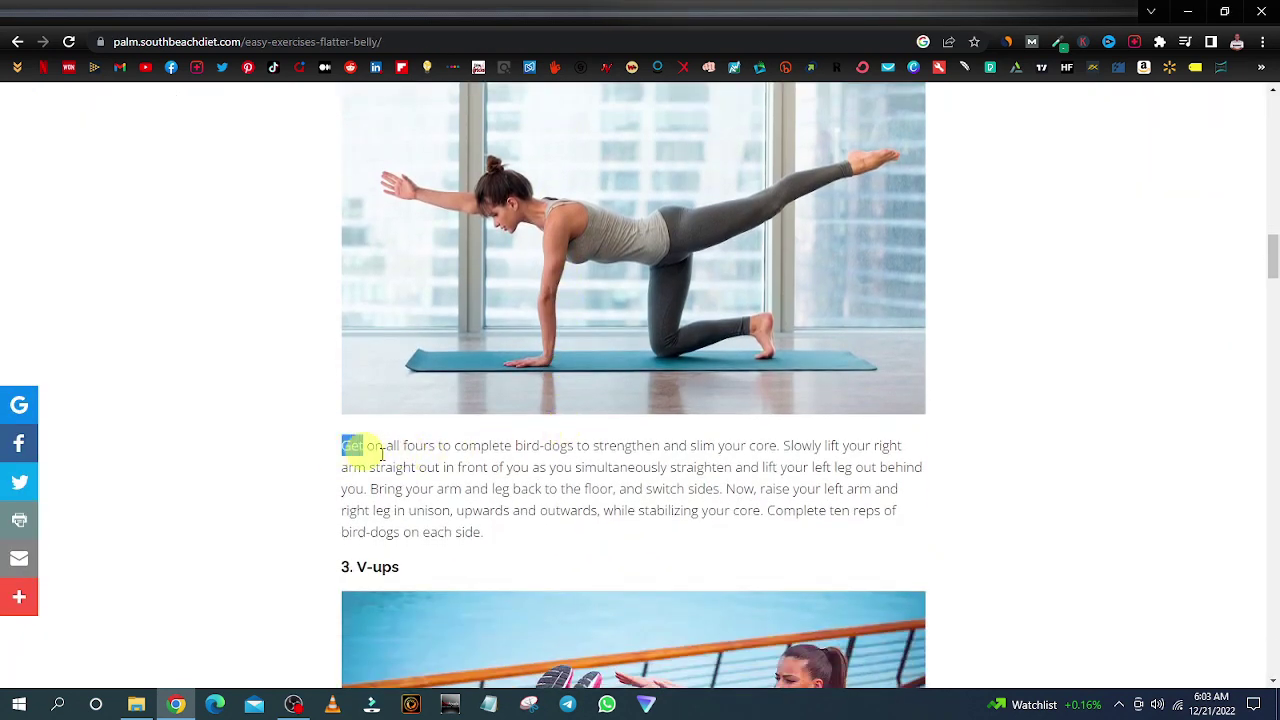
{"action": "left_click_drag", "start_coordinate": [381, 453], "coordinate": [414, 457]}
{"action": "right_click", "coordinate": [422, 467]}
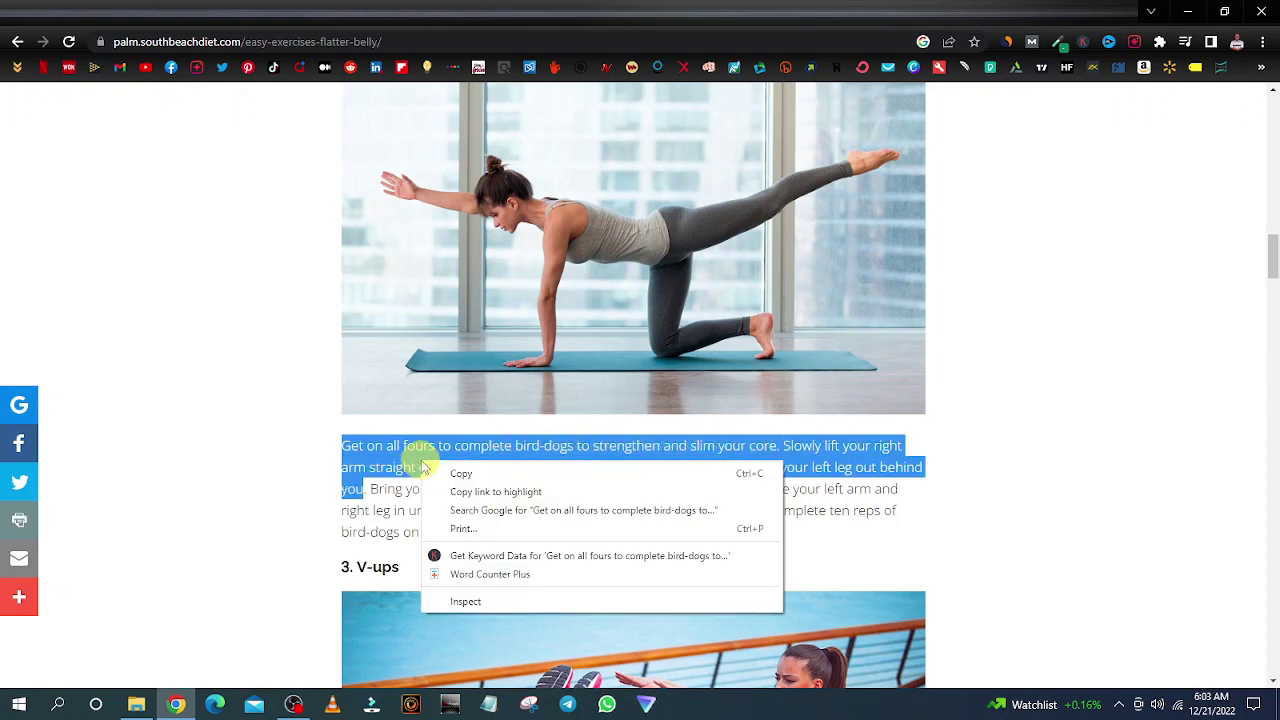
{"action": "left_click", "coordinate": [464, 476]}
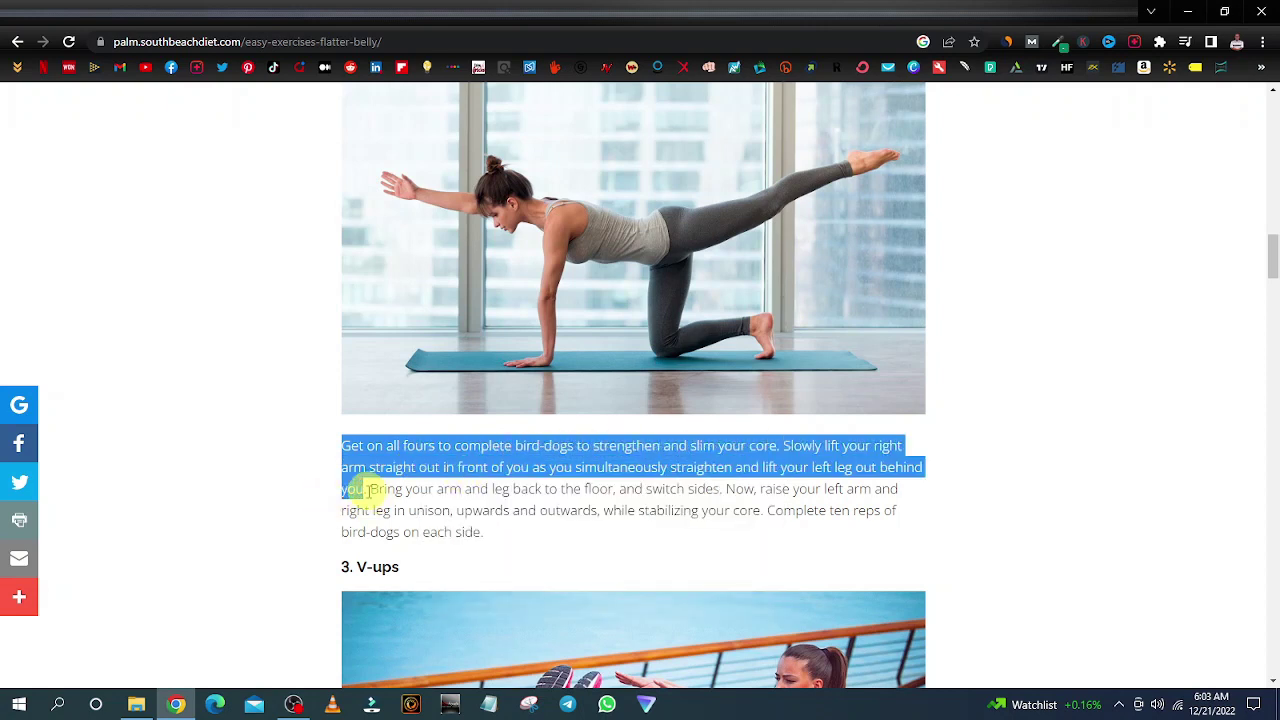
Replace QuillBot's input text with the copied bird-dogs sentences and paraphrase them in Standard mode.
{"action": "left_click", "coordinate": [960, 8]}
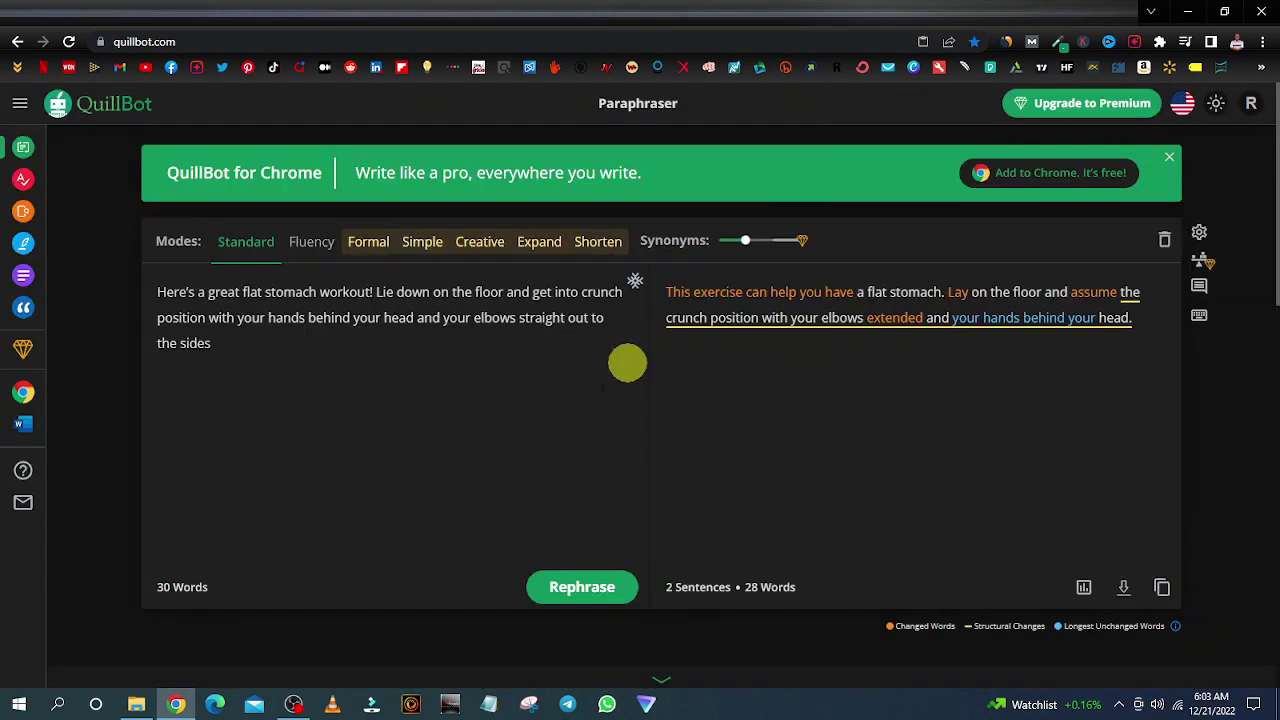
{"action": "key", "text": "ctrl+a"}
{"action": "right_click", "coordinate": [360, 320]}
{"action": "left_click", "coordinate": [395, 390]}
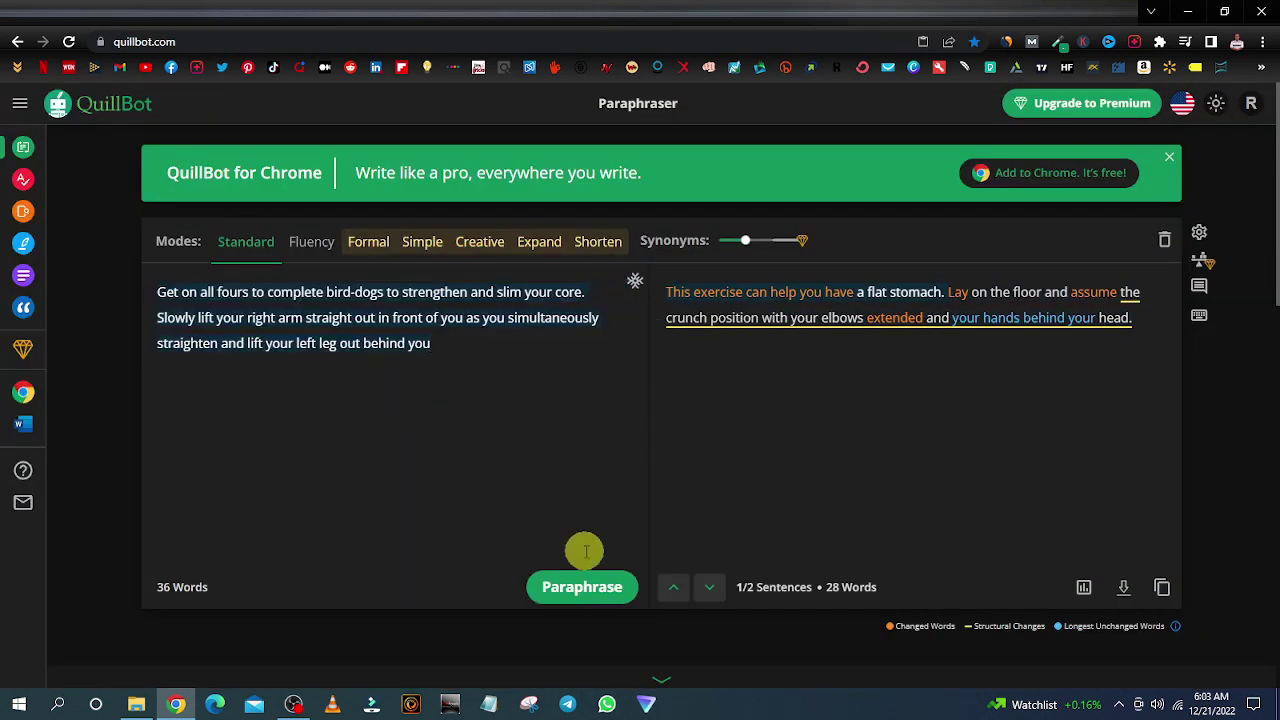
{"action": "left_click", "coordinate": [583, 586]}
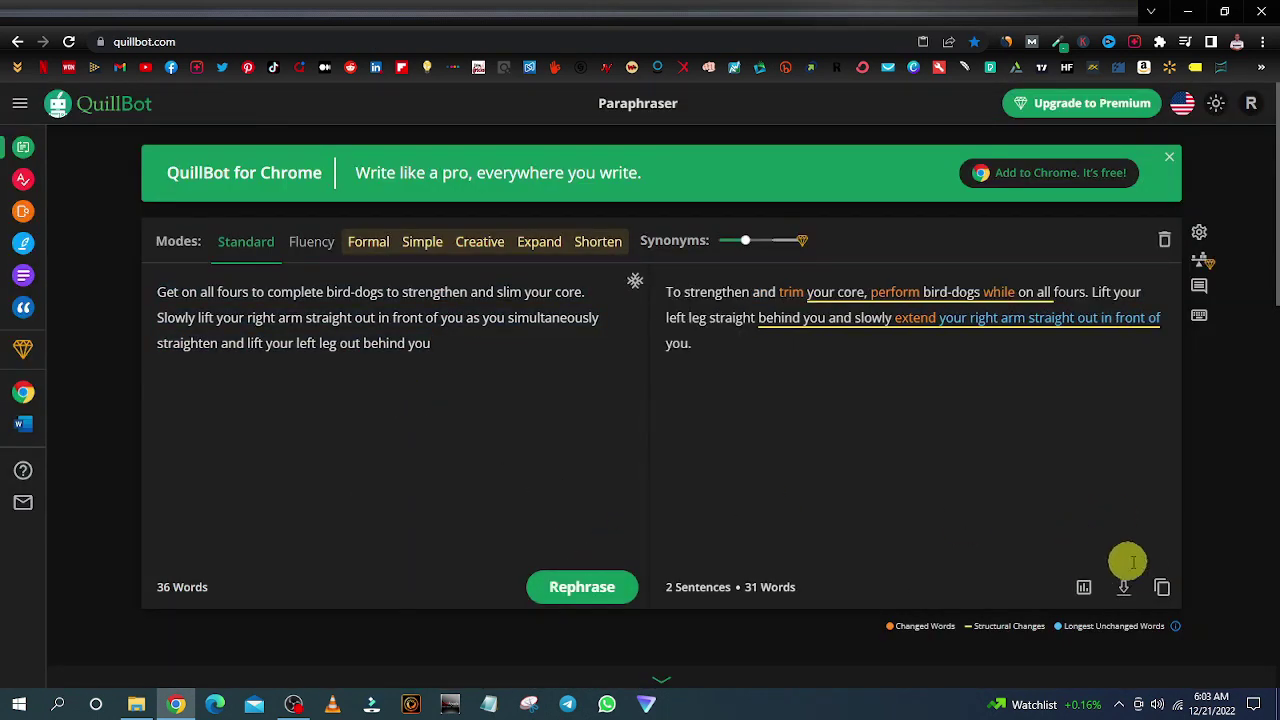
Copy QuillBot's paraphrased bird-dogs text and paste it under the "2. Bird-dogs" heading in the Google Docs document.
{"action": "left_click", "coordinate": [1160, 587]}
{"action": "left_click", "coordinate": [827, 12]}
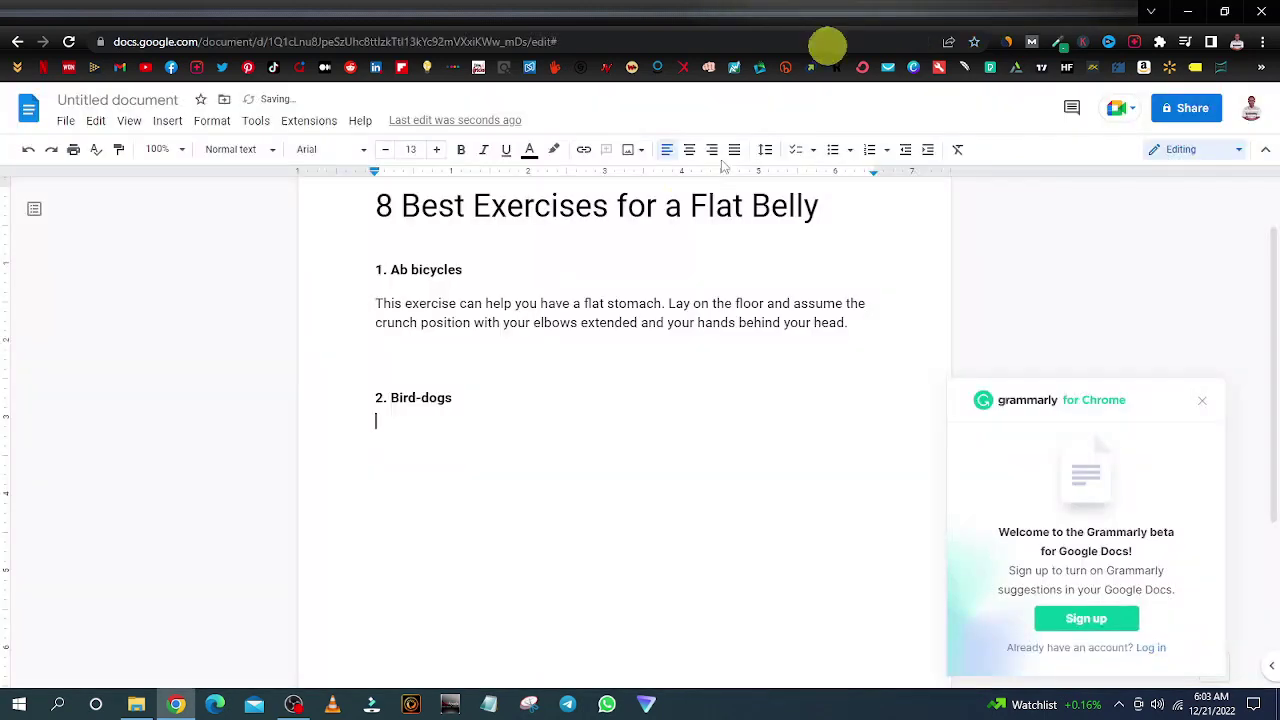
{"action": "right_click", "coordinate": [420, 437]}
{"action": "left_click", "coordinate": [488, 230]}
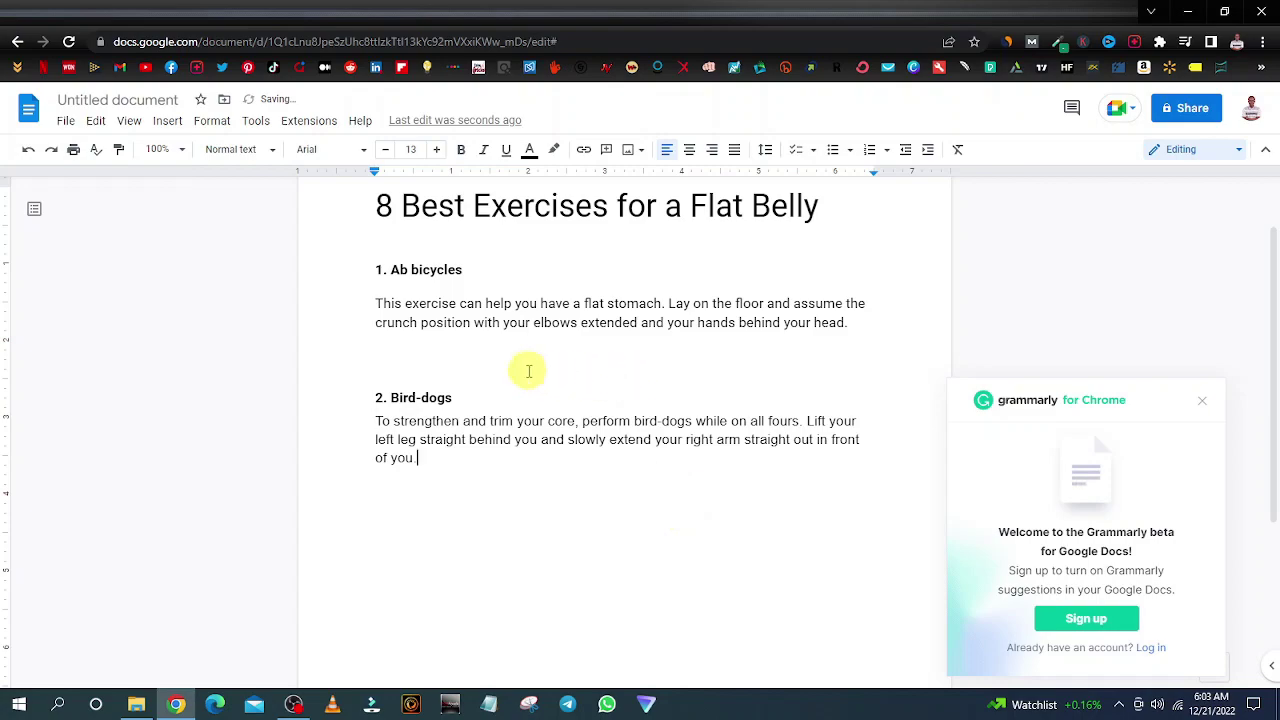
Switch back to the South Beach Diet article and look over the exercise sections following bird-dogs.
{"action": "scroll", "coordinate": [540, 375], "scroll_direction": "down", "scroll_amount": 3}
{"action": "left_click", "coordinate": [780, 12]}
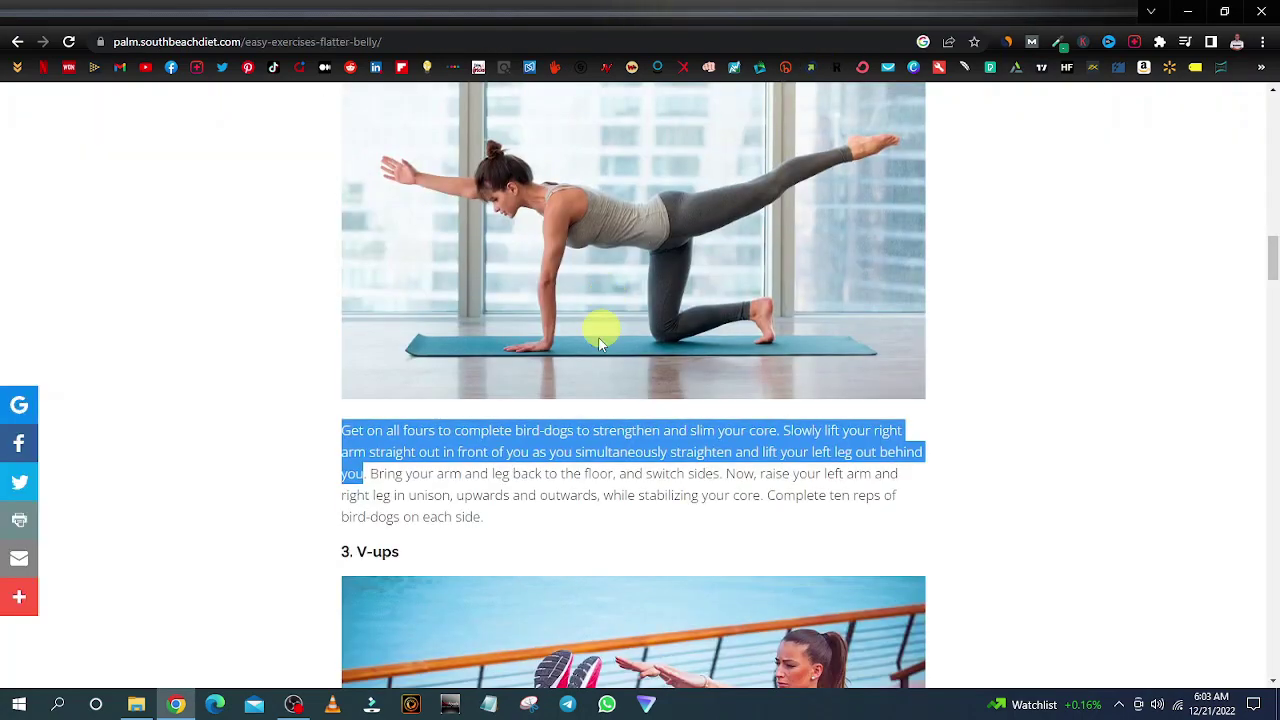
{"action": "scroll", "coordinate": [510, 398], "scroll_direction": "down", "scroll_amount": 5}
{"action": "scroll", "coordinate": [508, 398], "scroll_direction": "up", "scroll_amount": 2}
{"action": "scroll", "coordinate": [457, 323], "scroll_direction": "down", "scroll_amount": 2}
{"action": "scroll", "coordinate": [457, 323], "scroll_direction": "up", "scroll_amount": 3}
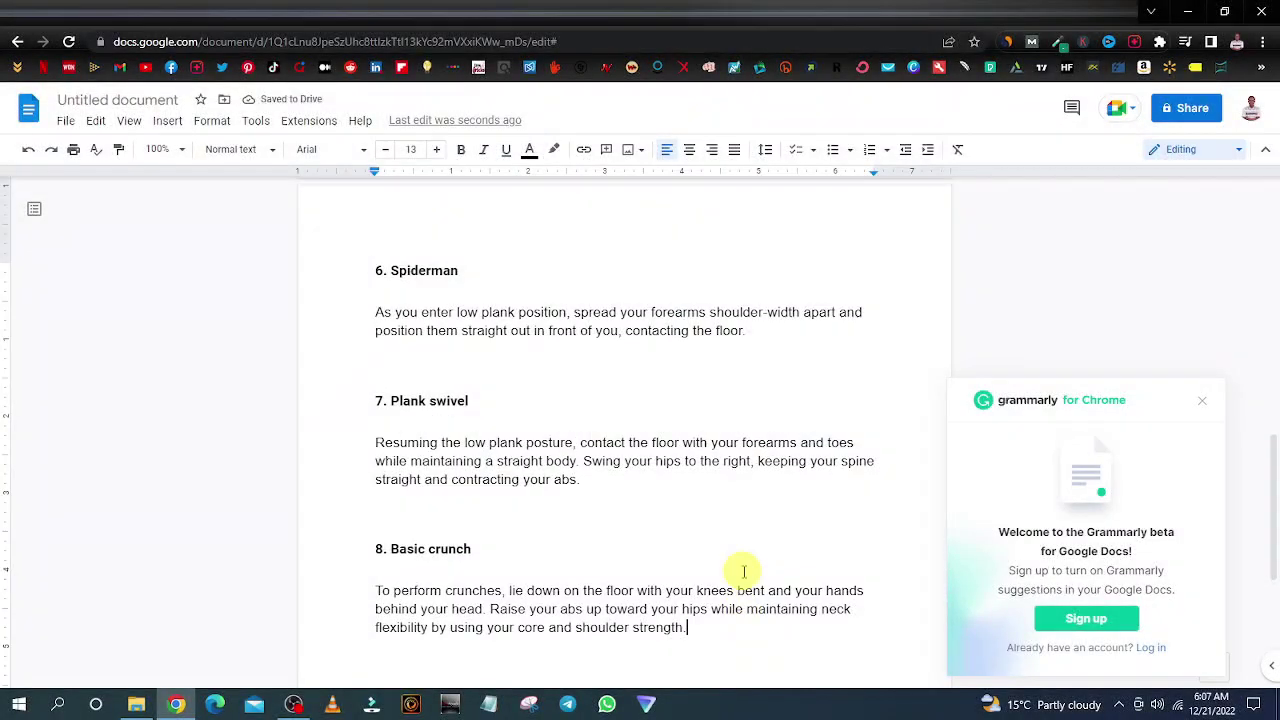
Review the compiled script in the Google Docs document, from the title through the exercise sections.
{"action": "scroll", "coordinate": [745, 571], "scroll_direction": "up", "scroll_amount": 3}
{"action": "scroll", "coordinate": [740, 569], "scroll_direction": "down", "scroll_amount": 1}
{"action": "scroll", "coordinate": [646, 523], "scroll_direction": "up", "scroll_amount": 5}
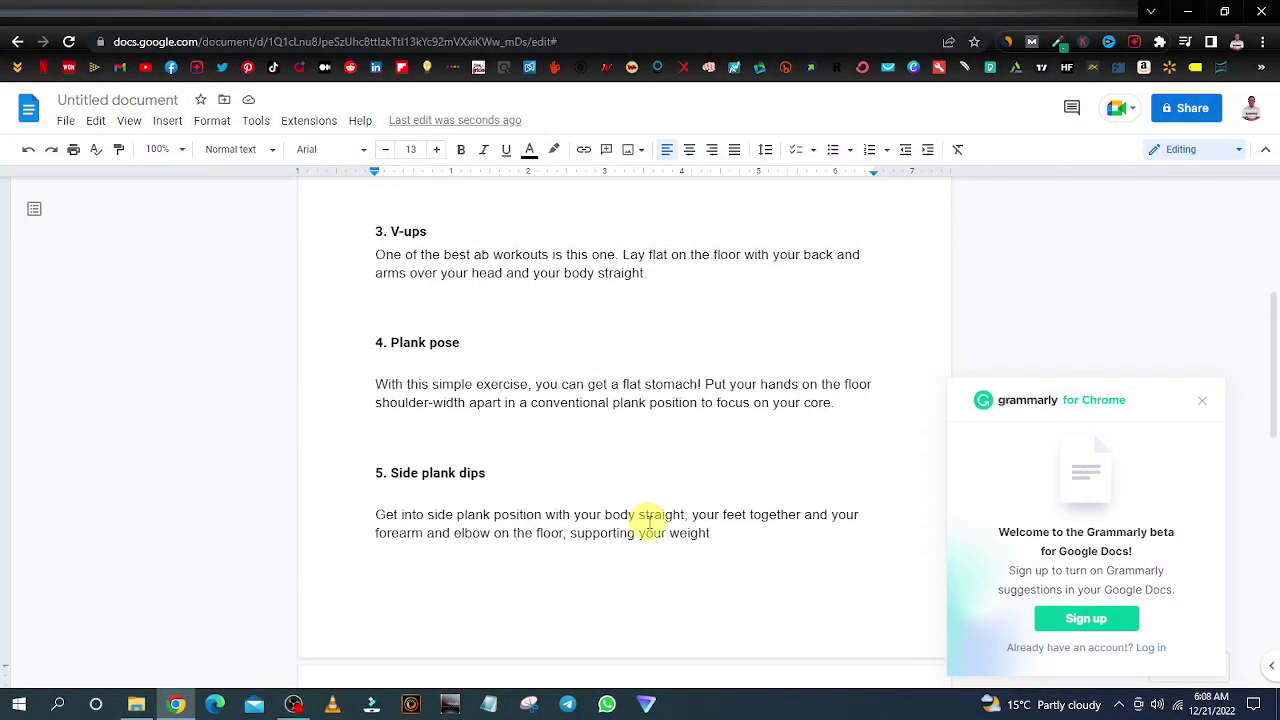
{"action": "scroll", "coordinate": [586, 486], "scroll_direction": "down", "scroll_amount": 10}
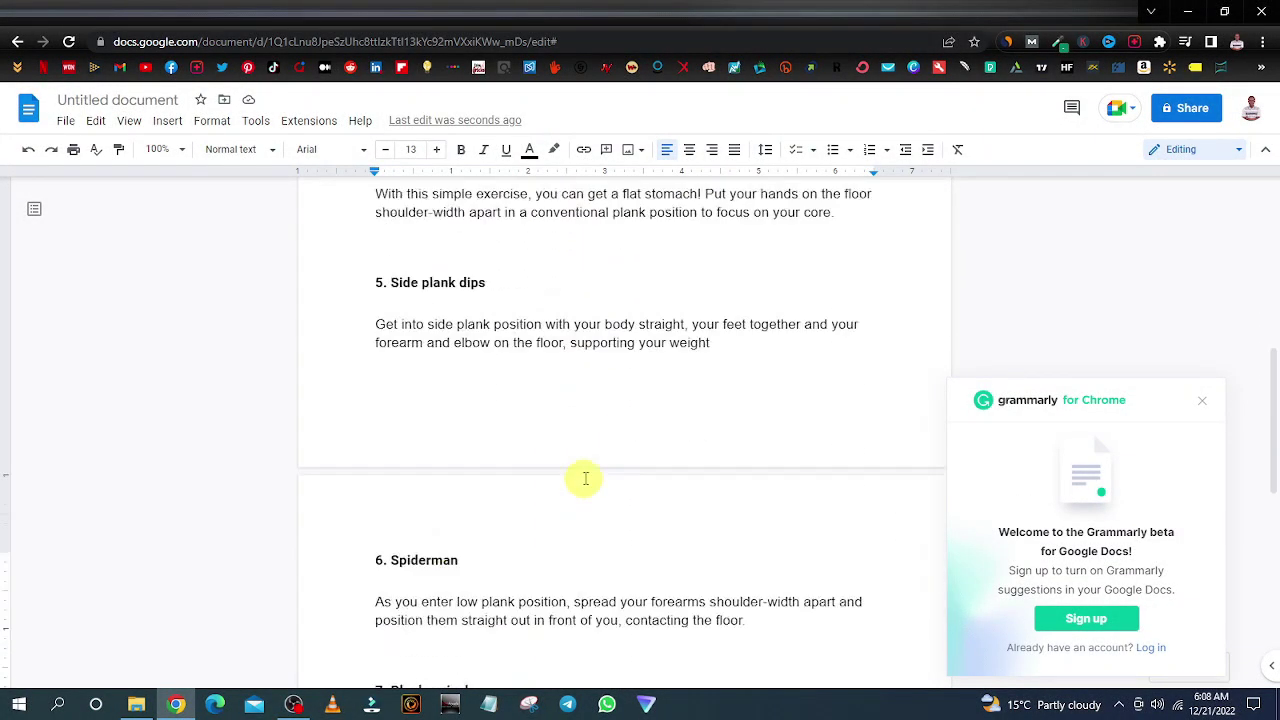
{"action": "scroll", "coordinate": [586, 478], "scroll_direction": "up", "scroll_amount": 10}
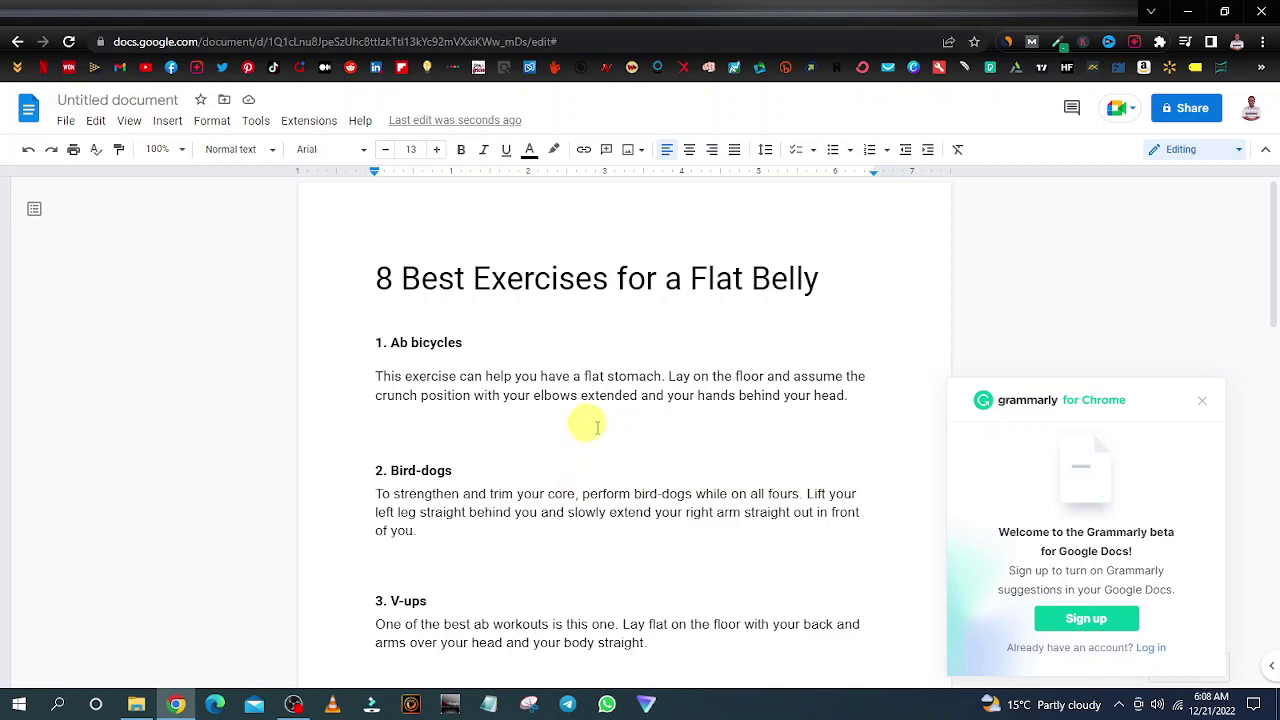
{"action": "scroll", "coordinate": [480, 300], "scroll_direction": "down", "scroll_amount": 1}
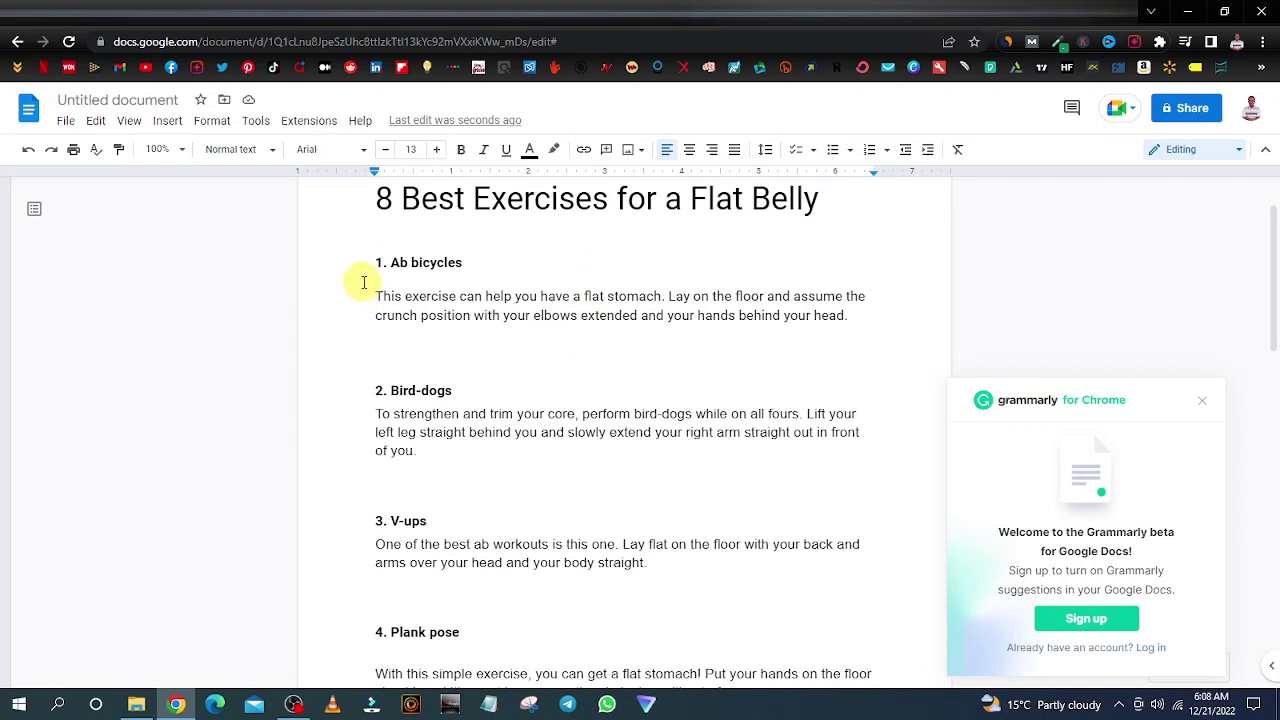
{"action": "scroll", "coordinate": [380, 277], "scroll_direction": "up", "scroll_amount": 1}
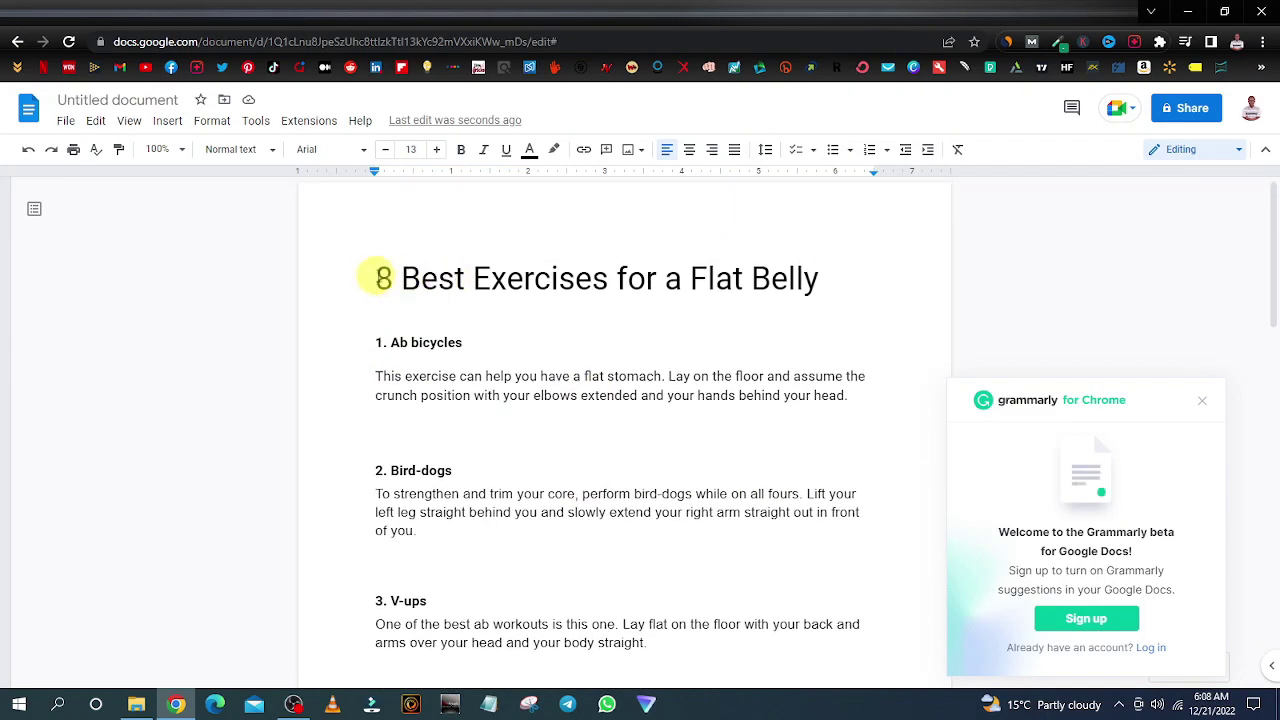
Copy the whole "8 Best Exercises for a Flat Belly" script from the document and paste it into InVideo's script box.
{"action": "left_click_drag", "start_coordinate": [383, 278], "coordinate": [676, 692]}
{"action": "right_click", "coordinate": [580, 188]}
{"action": "left_click", "coordinate": [634, 220]}
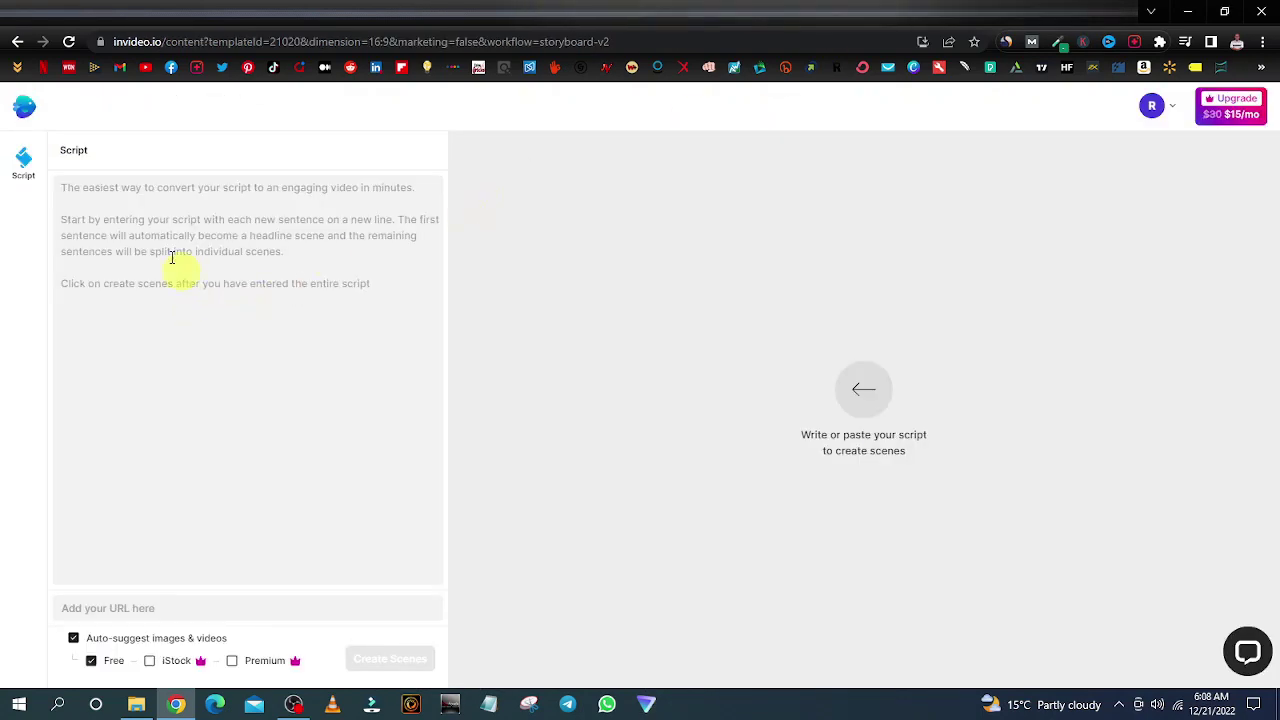
{"action": "left_click", "coordinate": [172, 258]}
{"action": "right_click", "coordinate": [168, 248]}
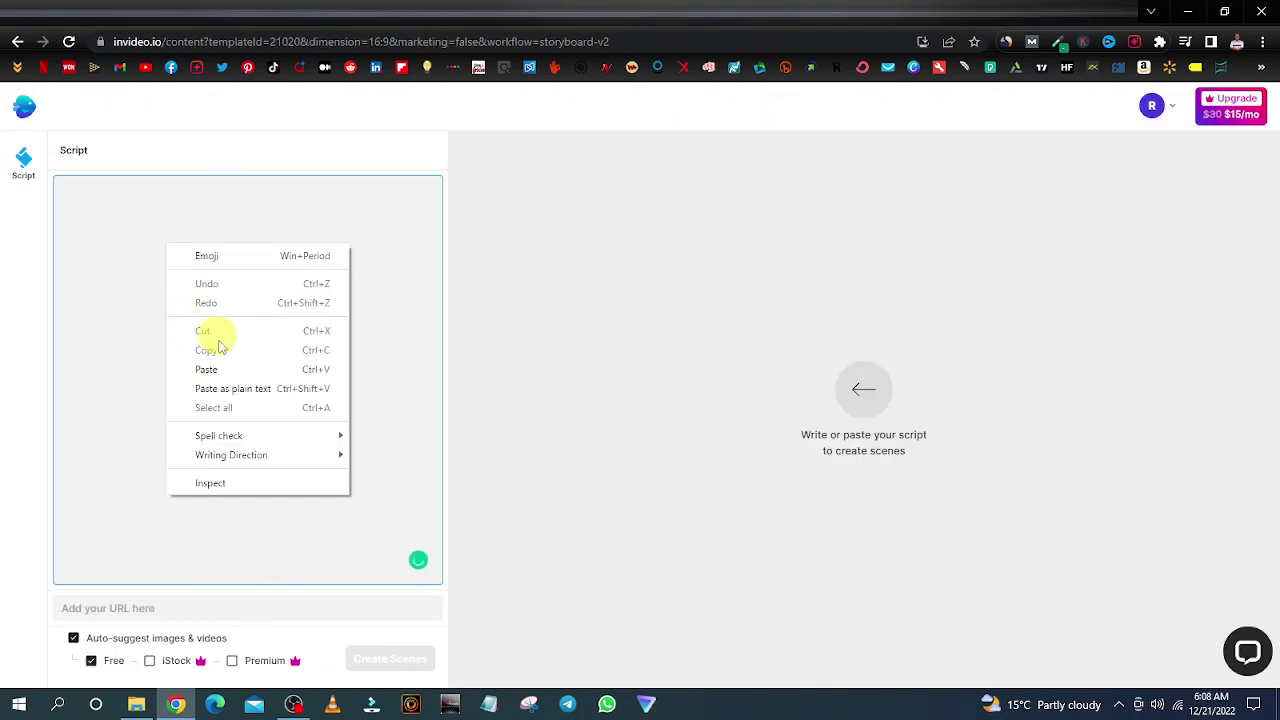
{"action": "left_click", "coordinate": [229, 367]}
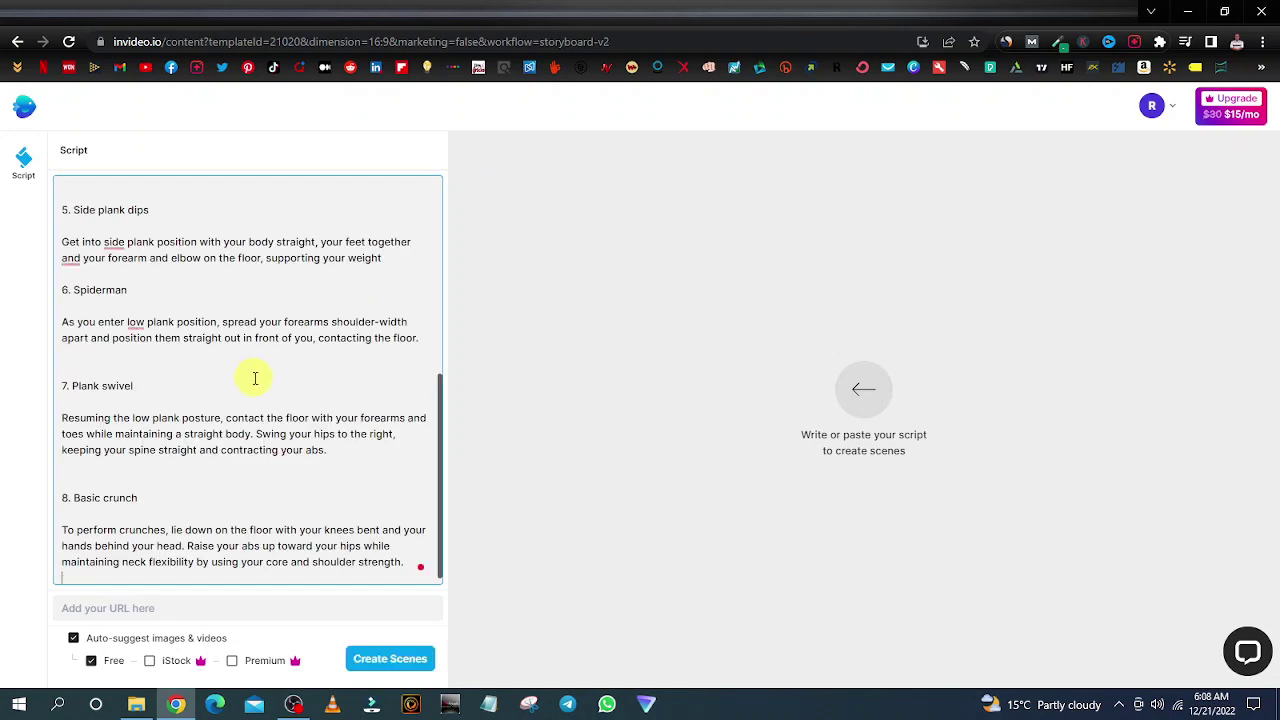
Check the pasted exercise script and create the video scenes from it.
{"action": "scroll", "coordinate": [255, 378], "scroll_direction": "up", "scroll_amount": 10}
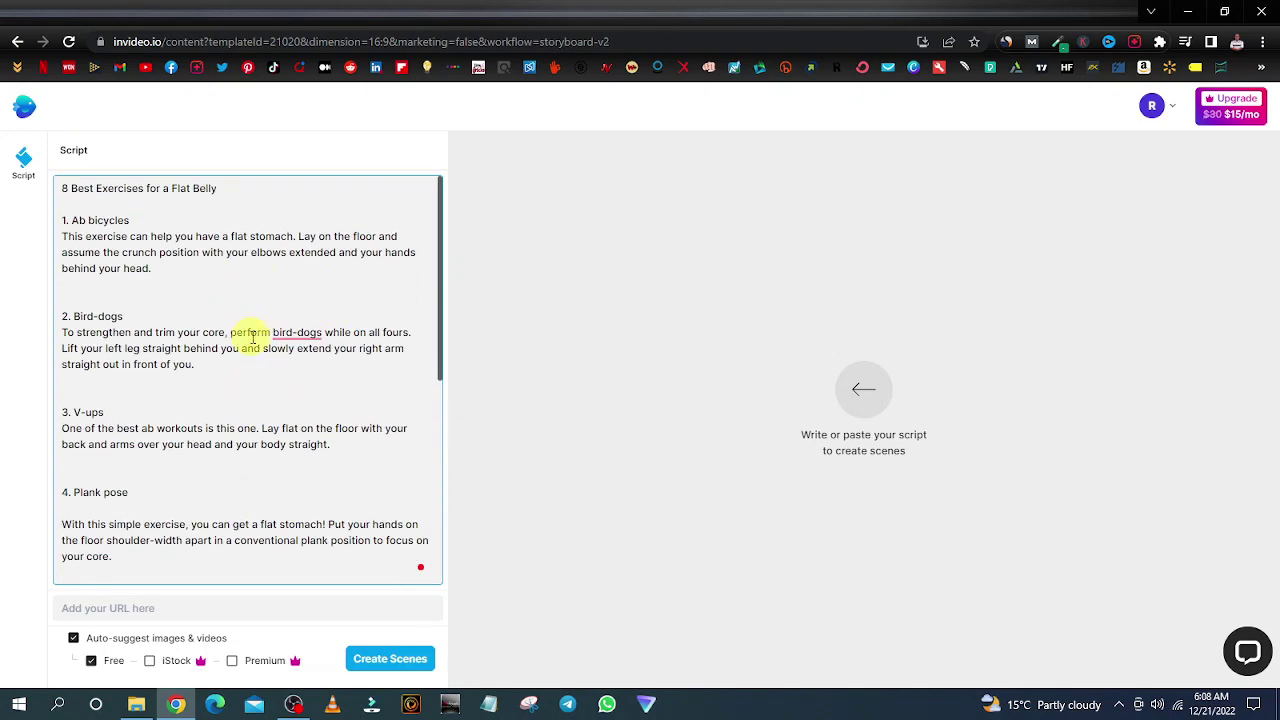
{"action": "scroll", "coordinate": [253, 340], "scroll_direction": "down", "scroll_amount": 10}
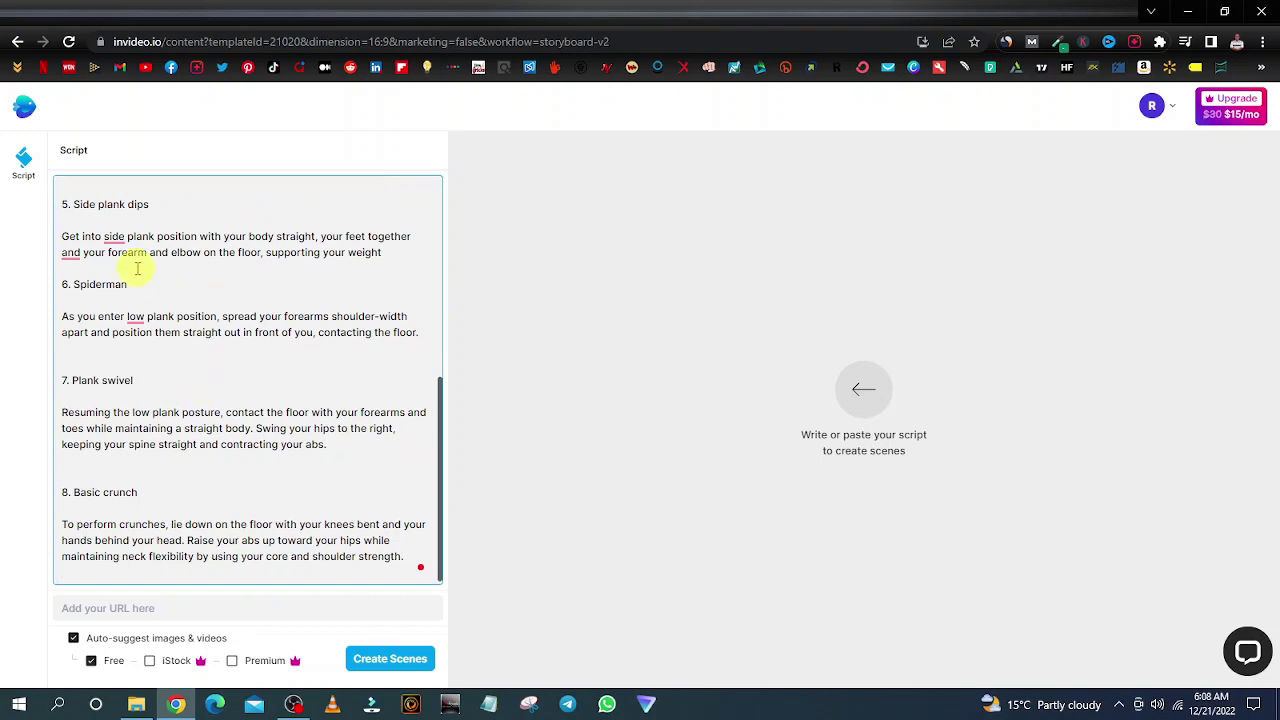
{"action": "scroll", "coordinate": [286, 480], "scroll_direction": "up", "scroll_amount": 10}
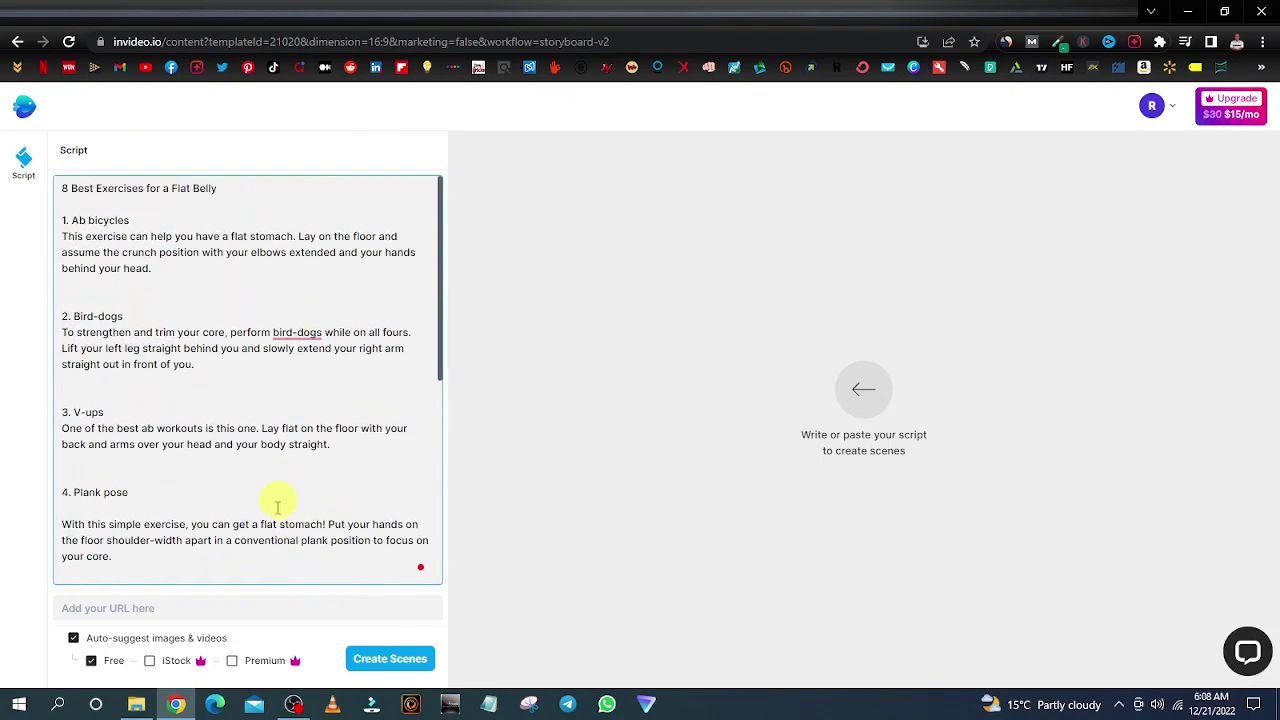
{"action": "left_click", "coordinate": [390, 659]}
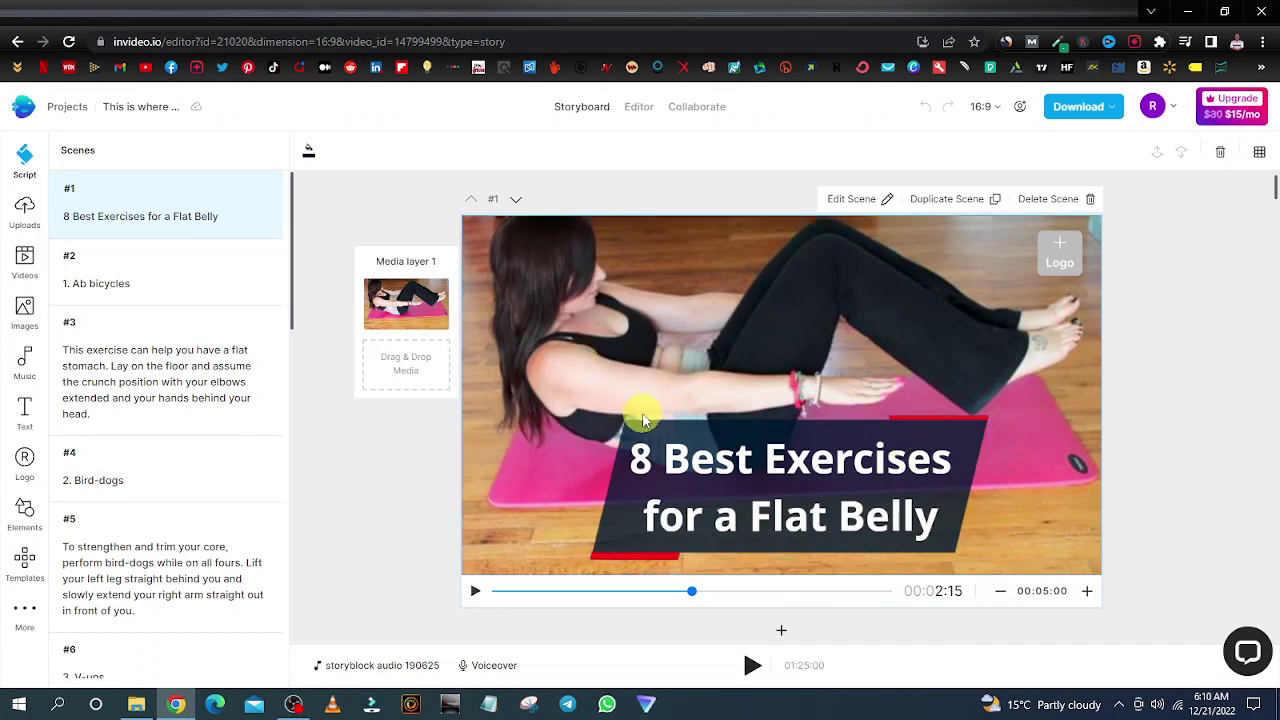
Examine the suggested media and captions in storyboard scenes 1 to 6, and preview the opening title scene.
{"action": "scroll", "coordinate": [586, 414], "scroll_direction": "down", "scroll_amount": 1}
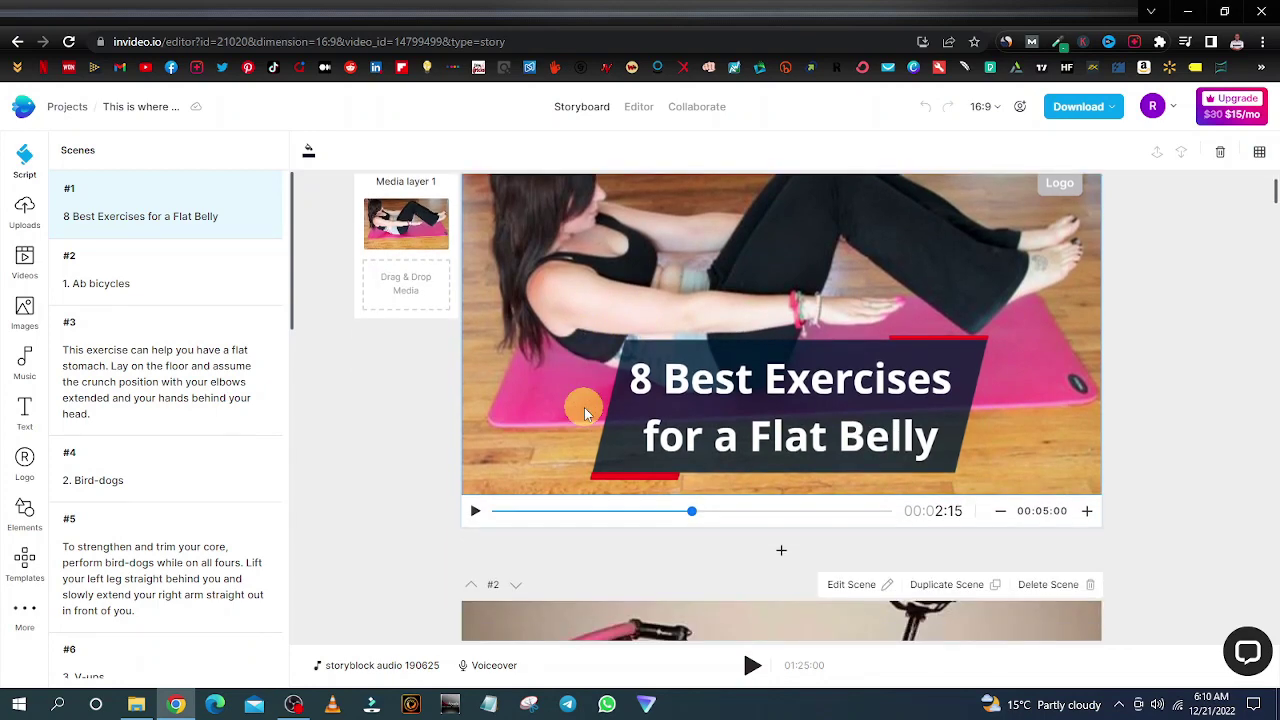
{"action": "scroll", "coordinate": [586, 412], "scroll_direction": "down", "scroll_amount": 5}
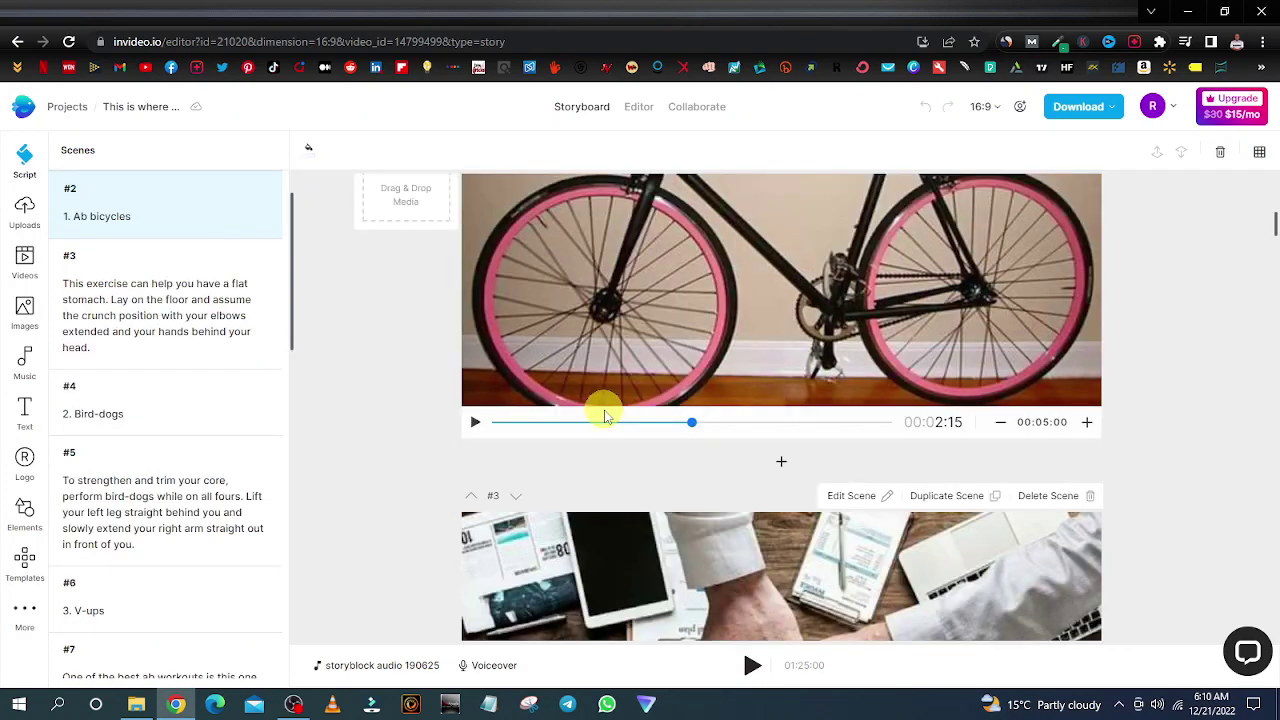
{"action": "scroll", "coordinate": [606, 417], "scroll_direction": "down", "scroll_amount": 3}
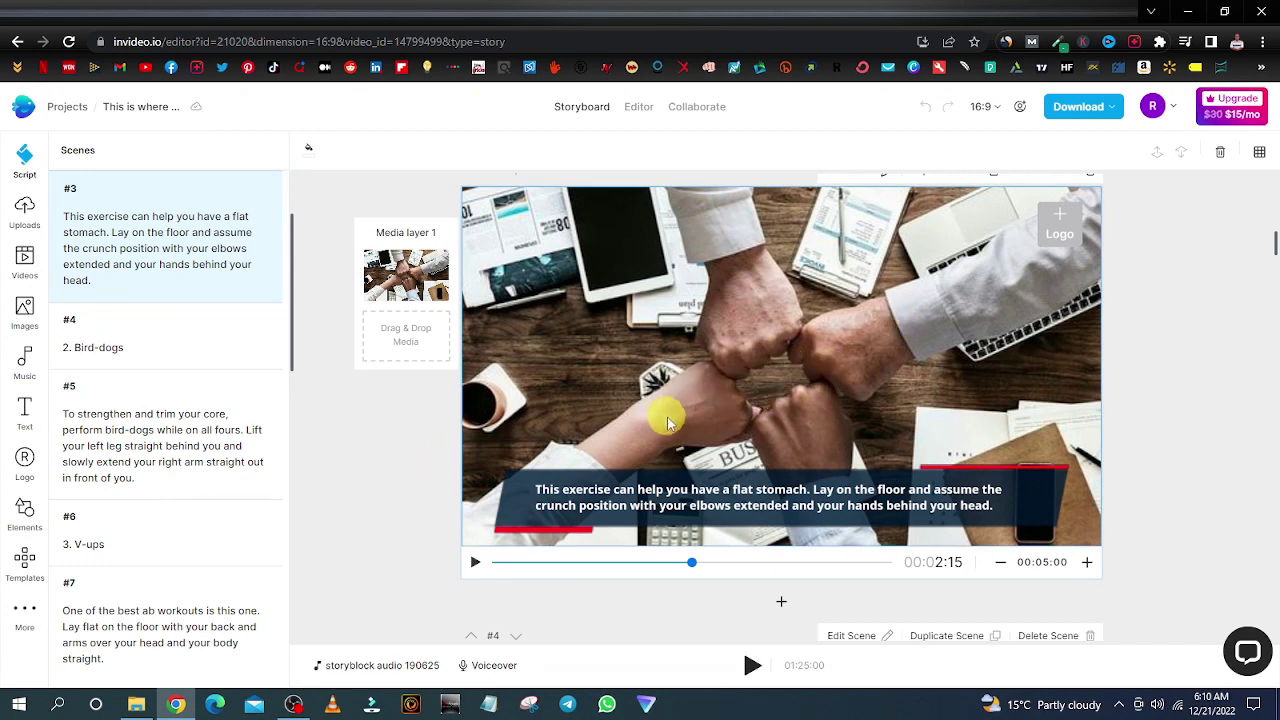
{"action": "scroll", "coordinate": [770, 410], "scroll_direction": "down", "scroll_amount": 1}
{"action": "scroll", "coordinate": [766, 410], "scroll_direction": "down", "scroll_amount": 5}
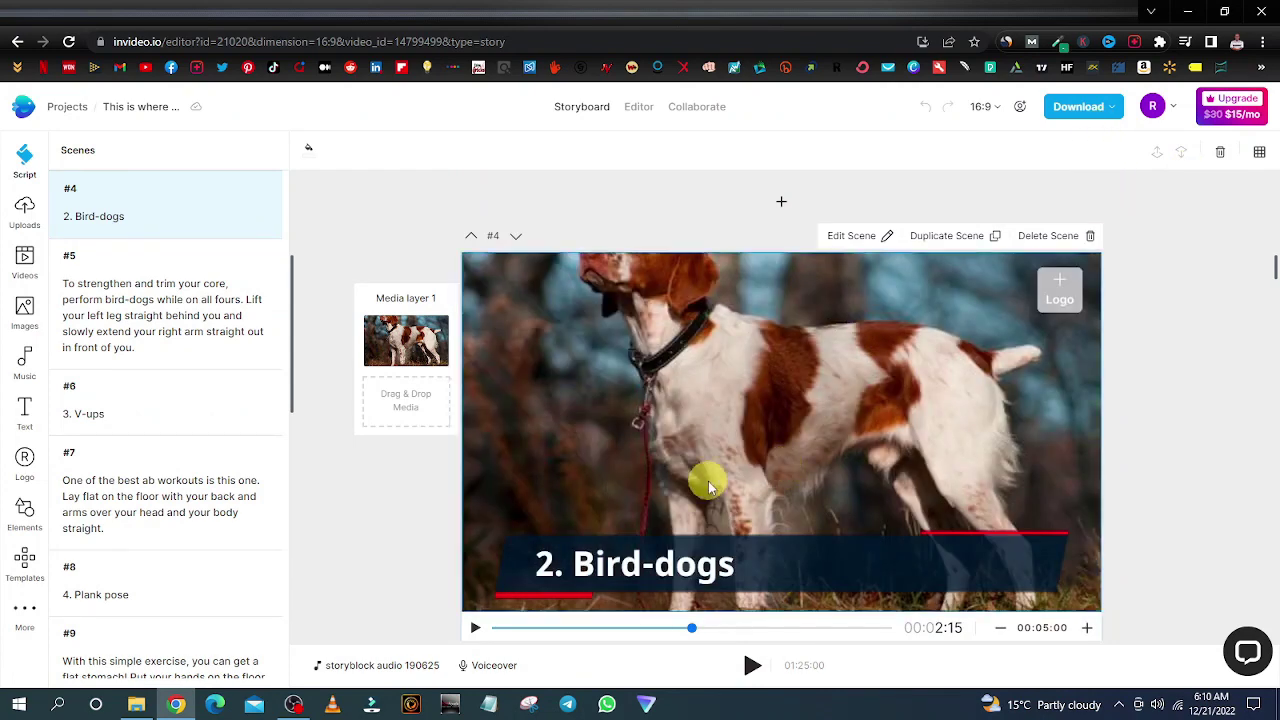
{"action": "scroll", "coordinate": [750, 402], "scroll_direction": "down", "scroll_amount": 1}
{"action": "scroll", "coordinate": [752, 405], "scroll_direction": "down", "scroll_amount": 5}
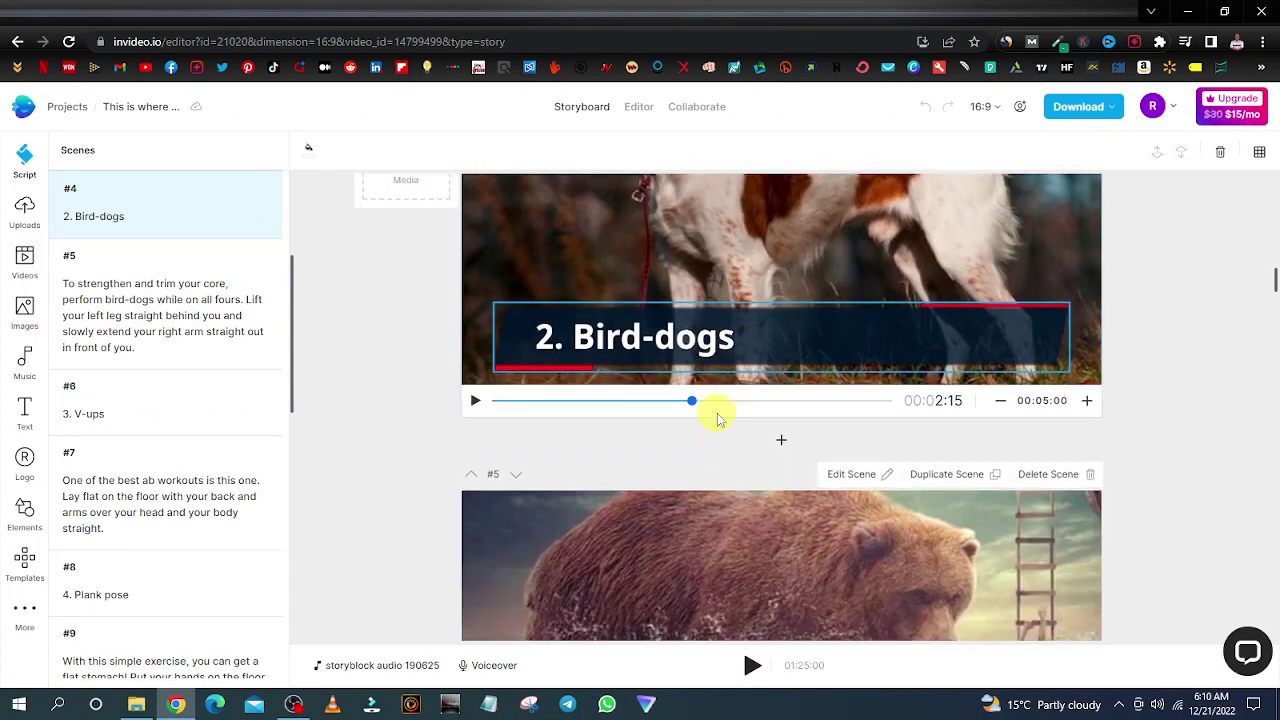
{"action": "scroll", "coordinate": [720, 424], "scroll_direction": "down", "scroll_amount": 4}
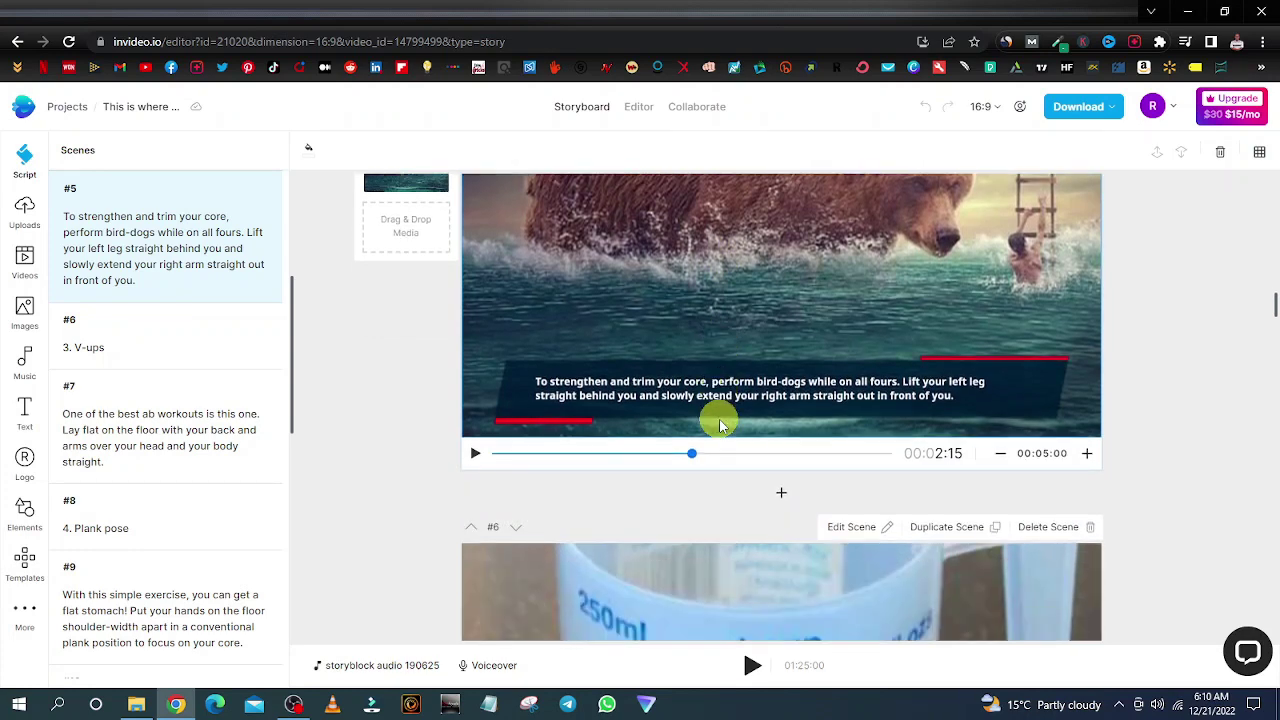
{"action": "scroll", "coordinate": [720, 424], "scroll_direction": "down", "scroll_amount": 2}
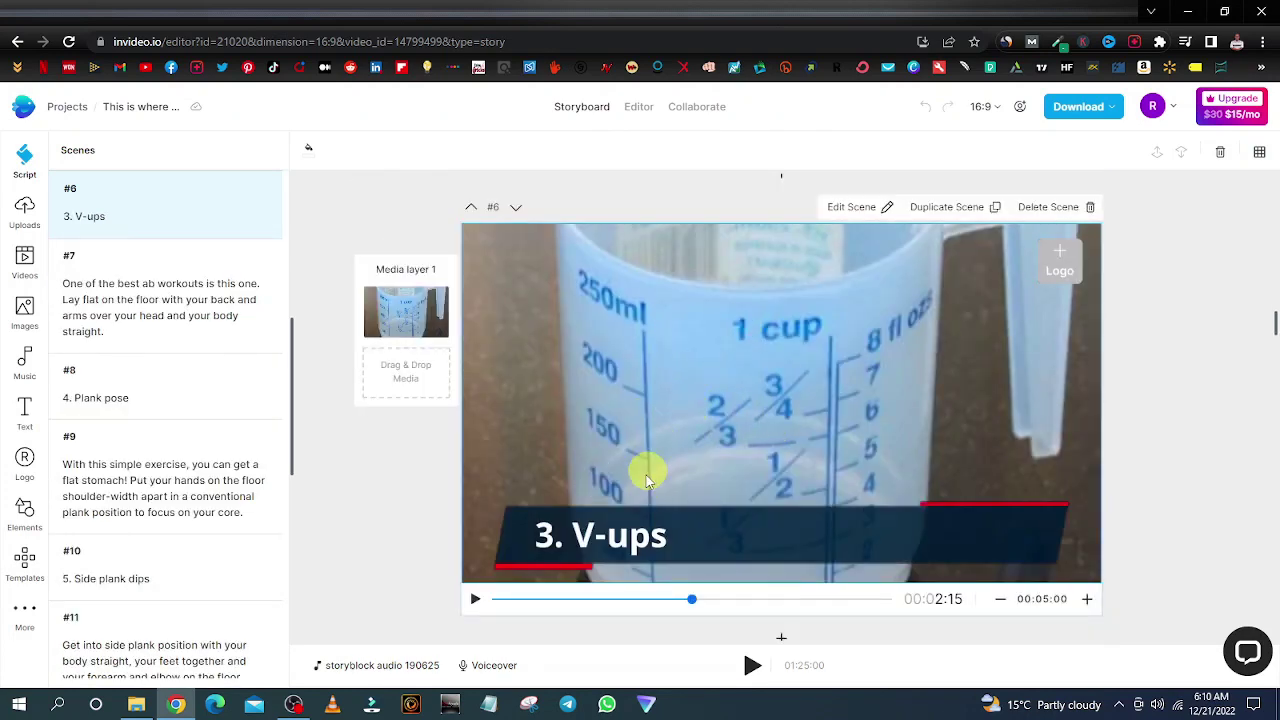
{"action": "scroll", "coordinate": [632, 490], "scroll_direction": "up", "scroll_amount": 2}
{"action": "scroll", "coordinate": [632, 490], "scroll_direction": "up", "scroll_amount": 10}
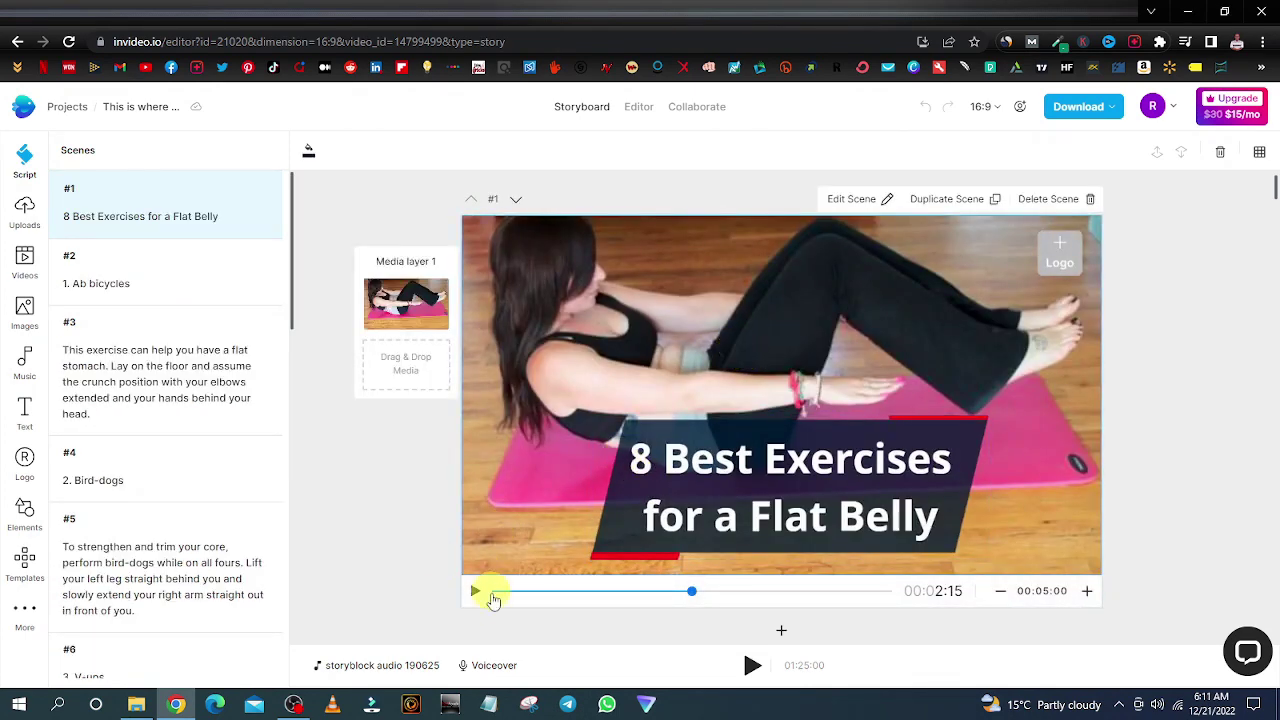
{"action": "left_click", "coordinate": [477, 594]}
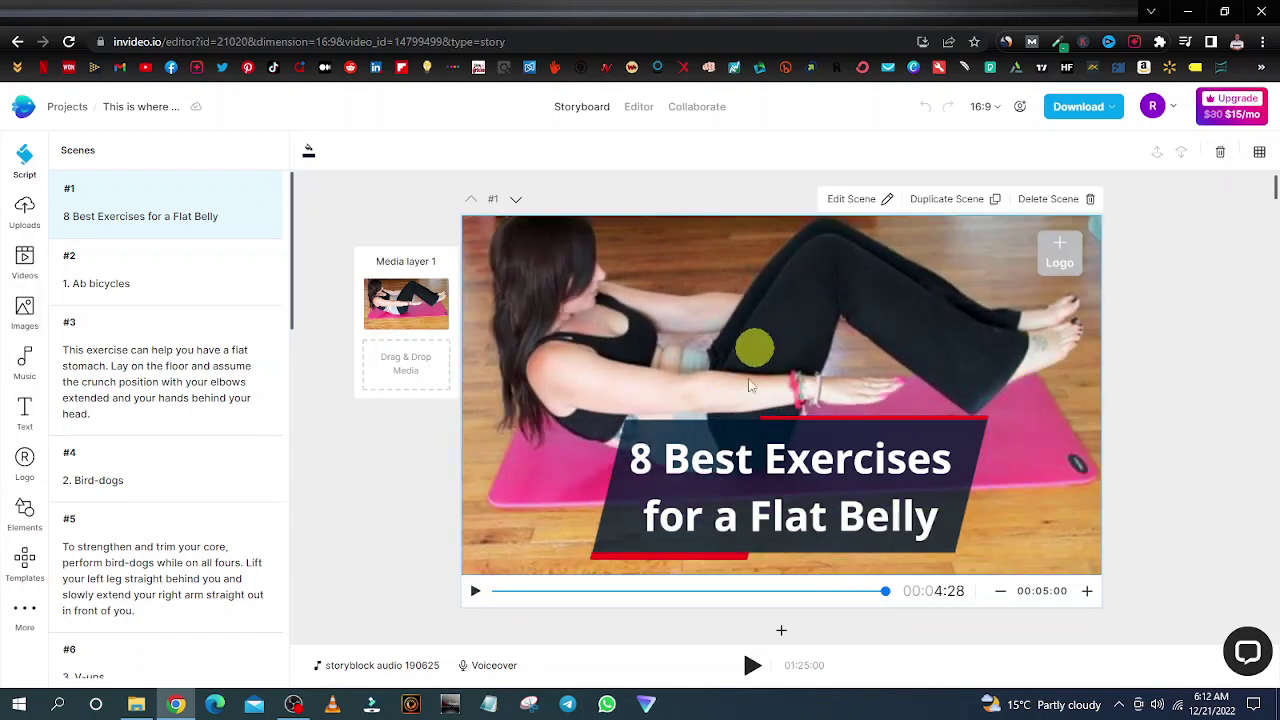
Switch to Pexels, search for "exercise", and show the matching videos instead of photos.
{"action": "left_click", "coordinate": [990, 67]}
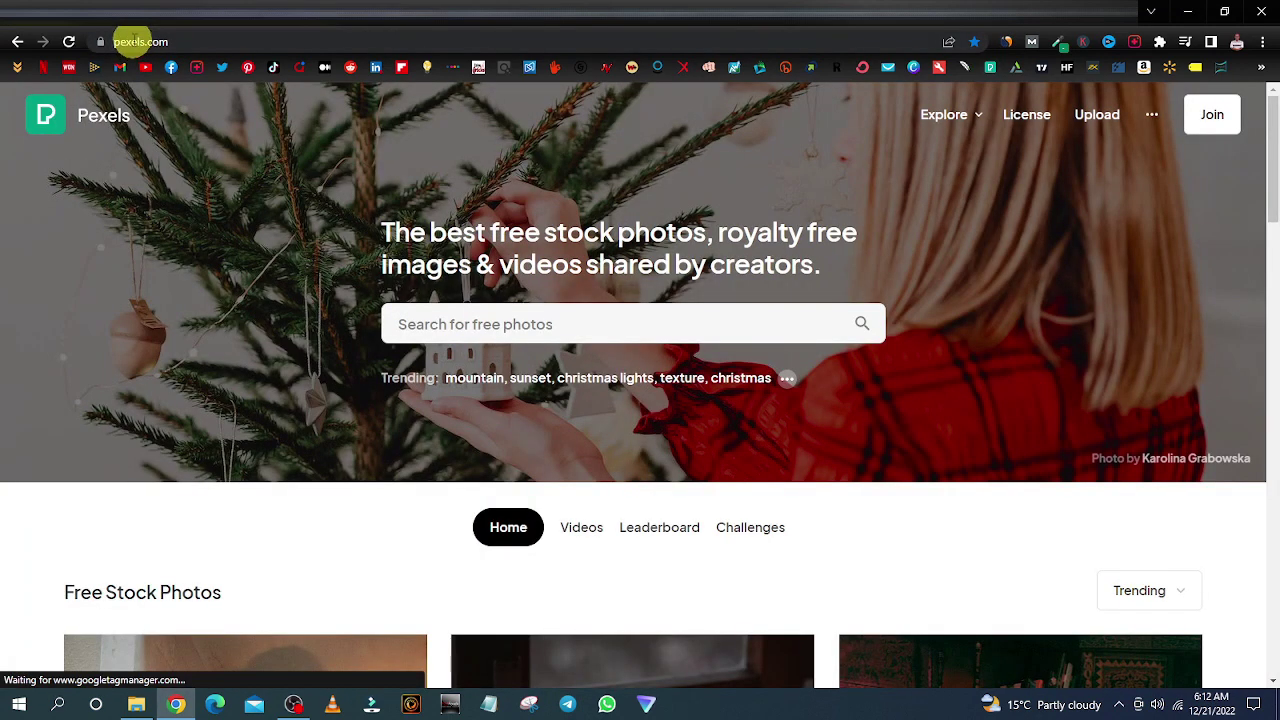
{"action": "left_click", "coordinate": [528, 322]}
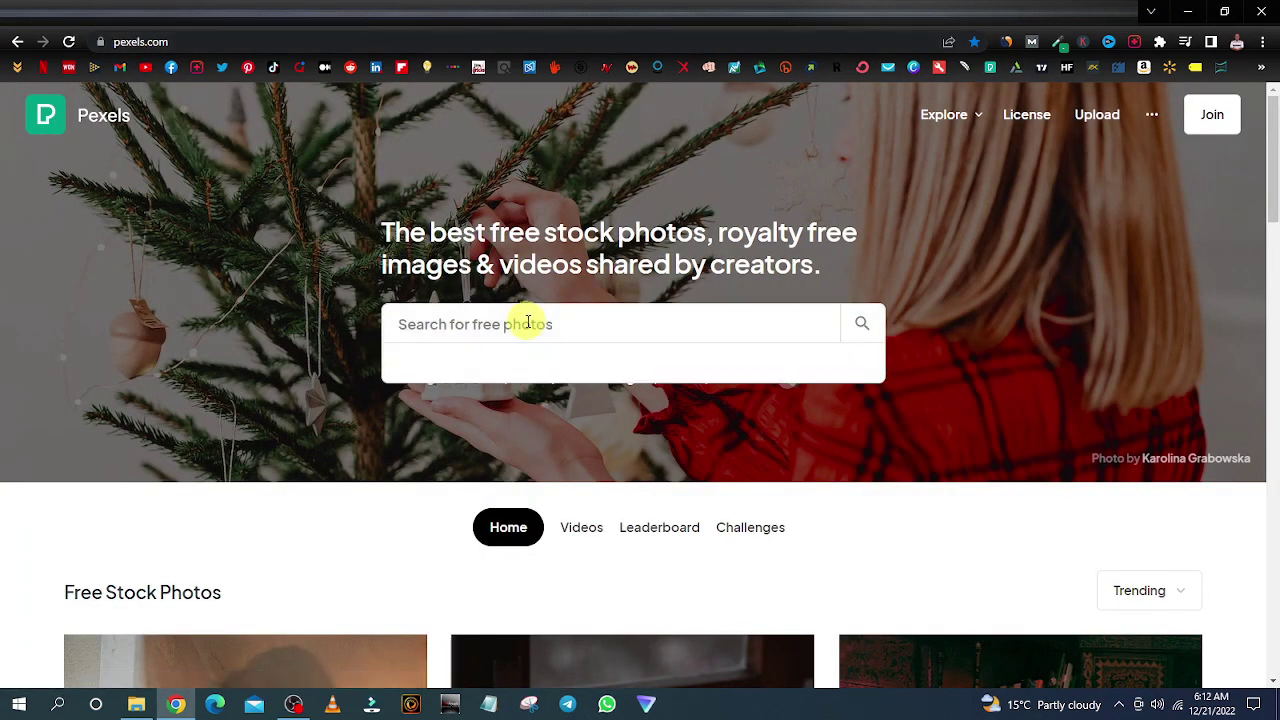
{"action": "type", "text": "ex"}
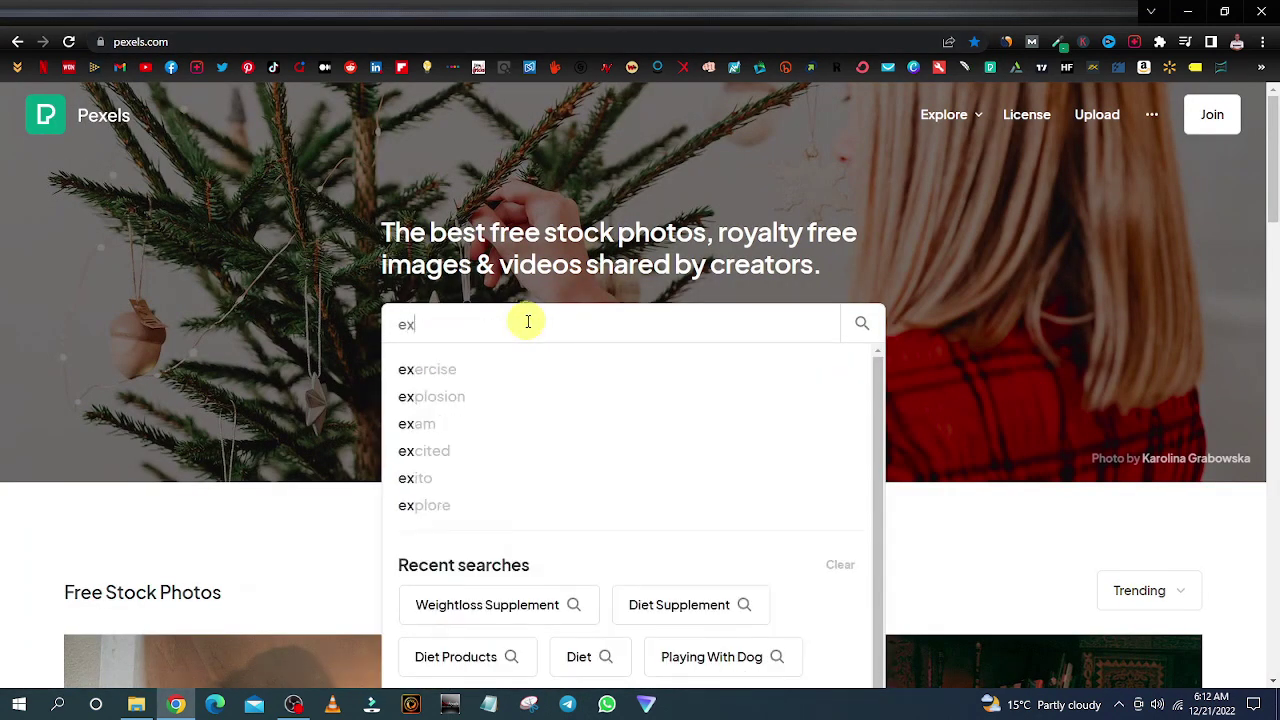
{"action": "left_click", "coordinate": [477, 371]}
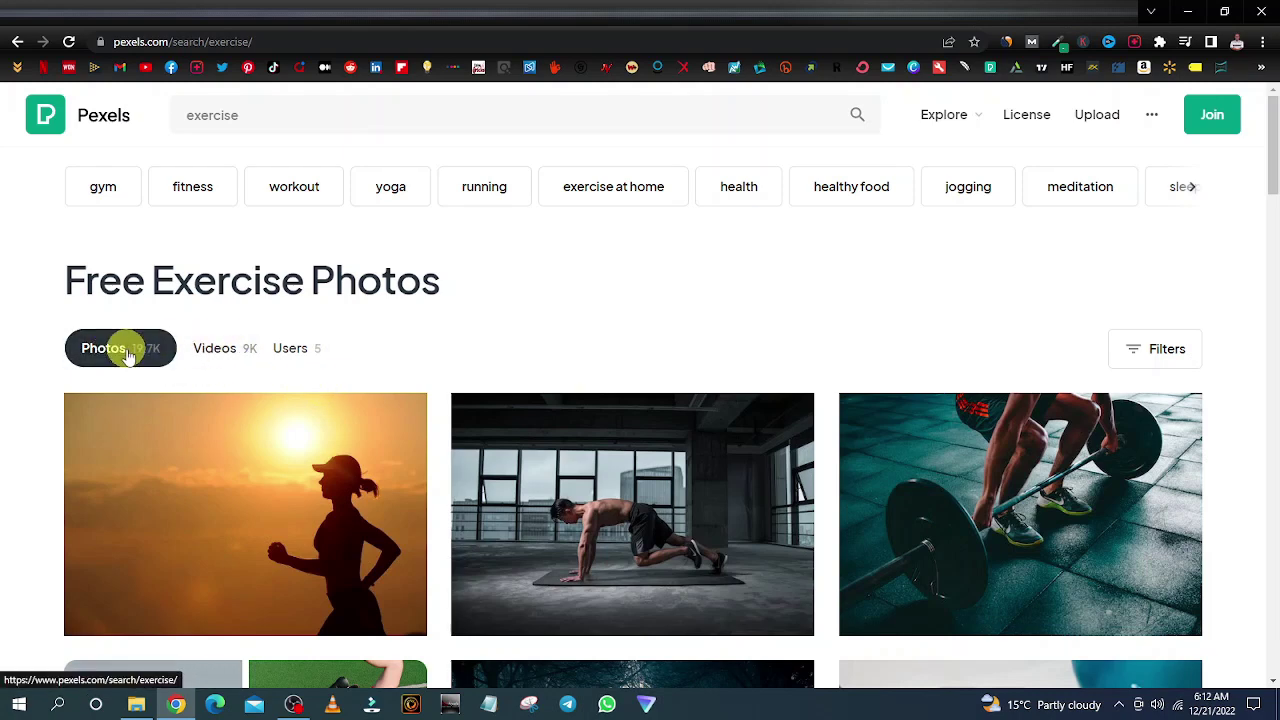
{"action": "left_click", "coordinate": [214, 350]}
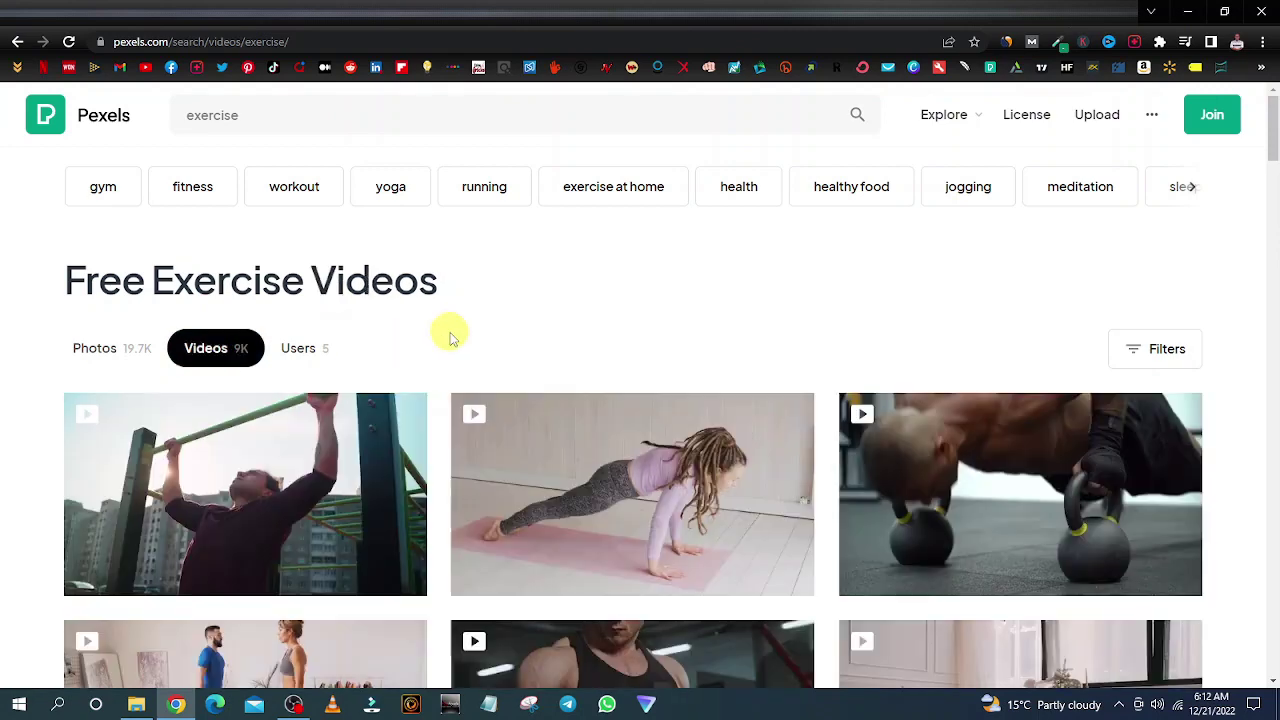
Browse the exercise videos on Pexels and open the orientation filter's options.
{"action": "scroll", "coordinate": [450, 338], "scroll_direction": "down", "scroll_amount": 4}
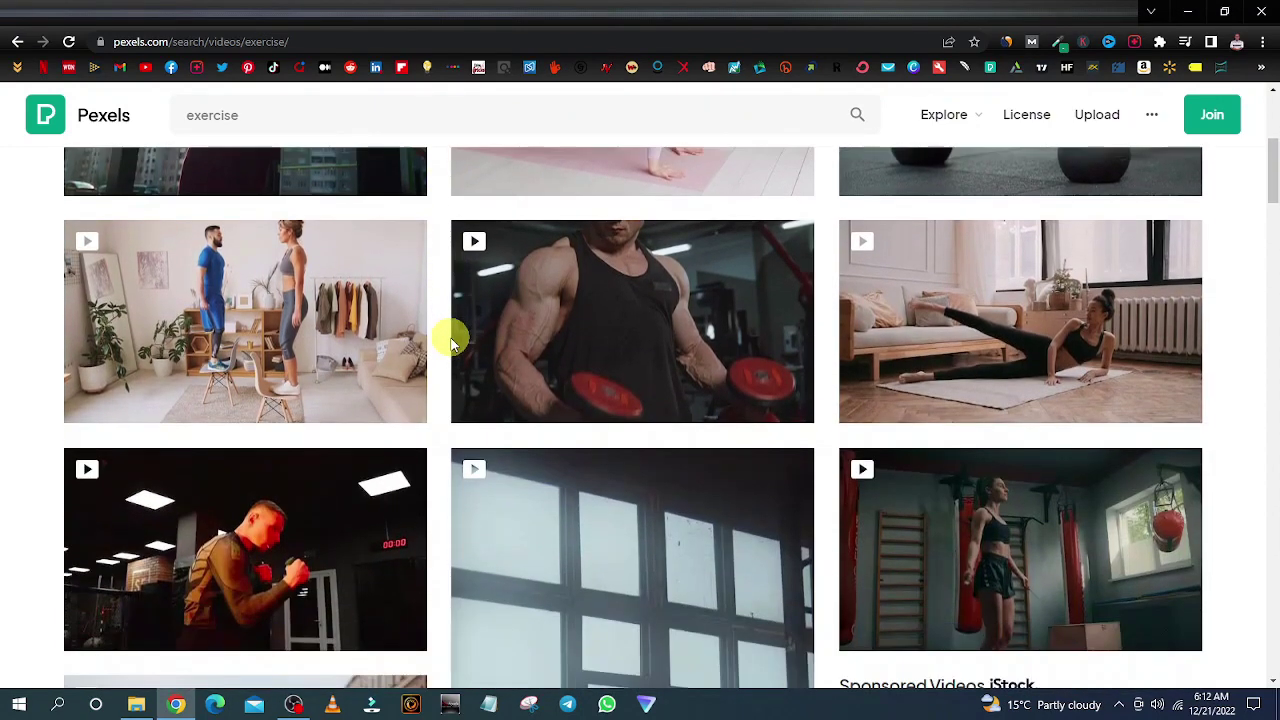
{"action": "scroll", "coordinate": [450, 343], "scroll_direction": "down", "scroll_amount": 2}
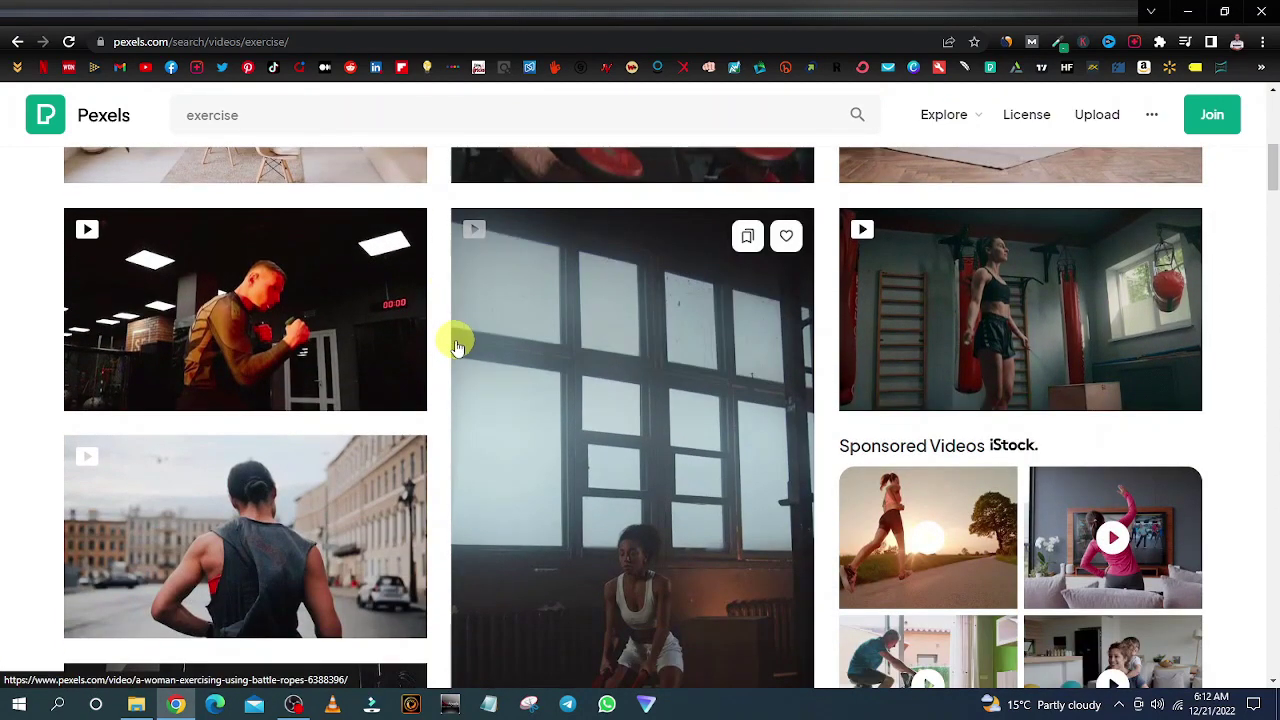
{"action": "scroll", "coordinate": [456, 345], "scroll_direction": "up", "scroll_amount": 6}
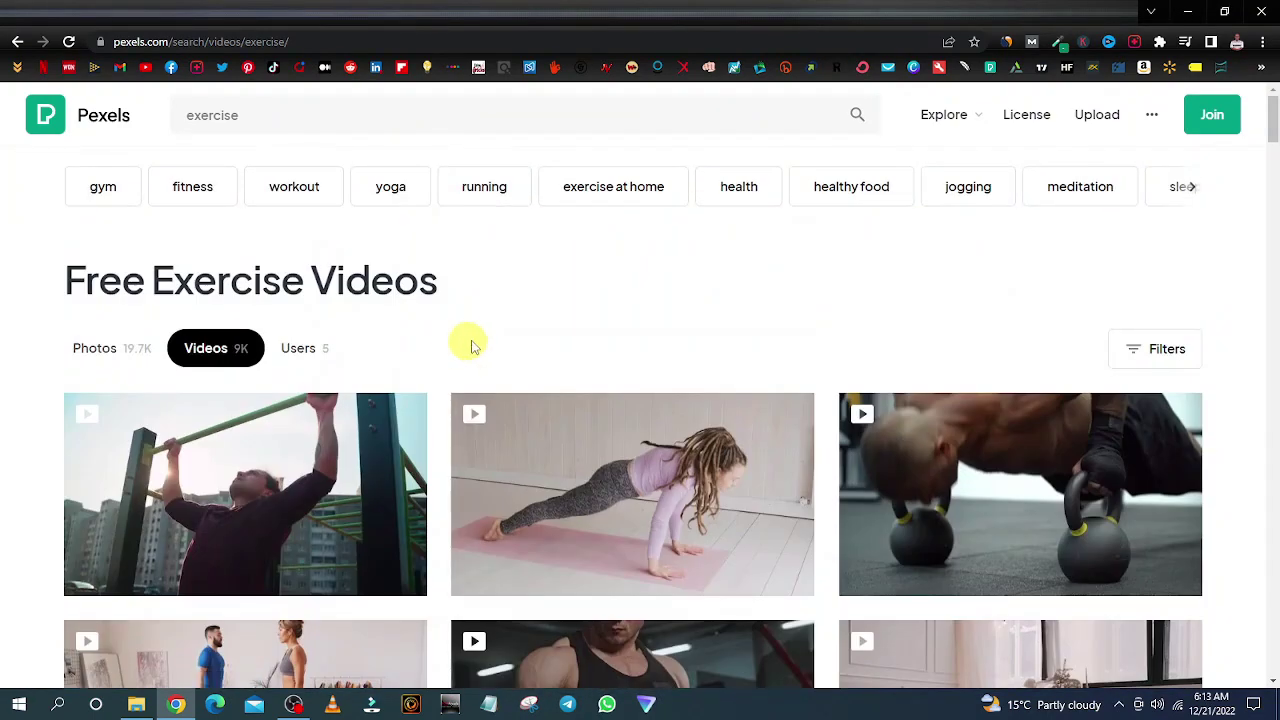
{"action": "left_click", "coordinate": [1134, 352]}
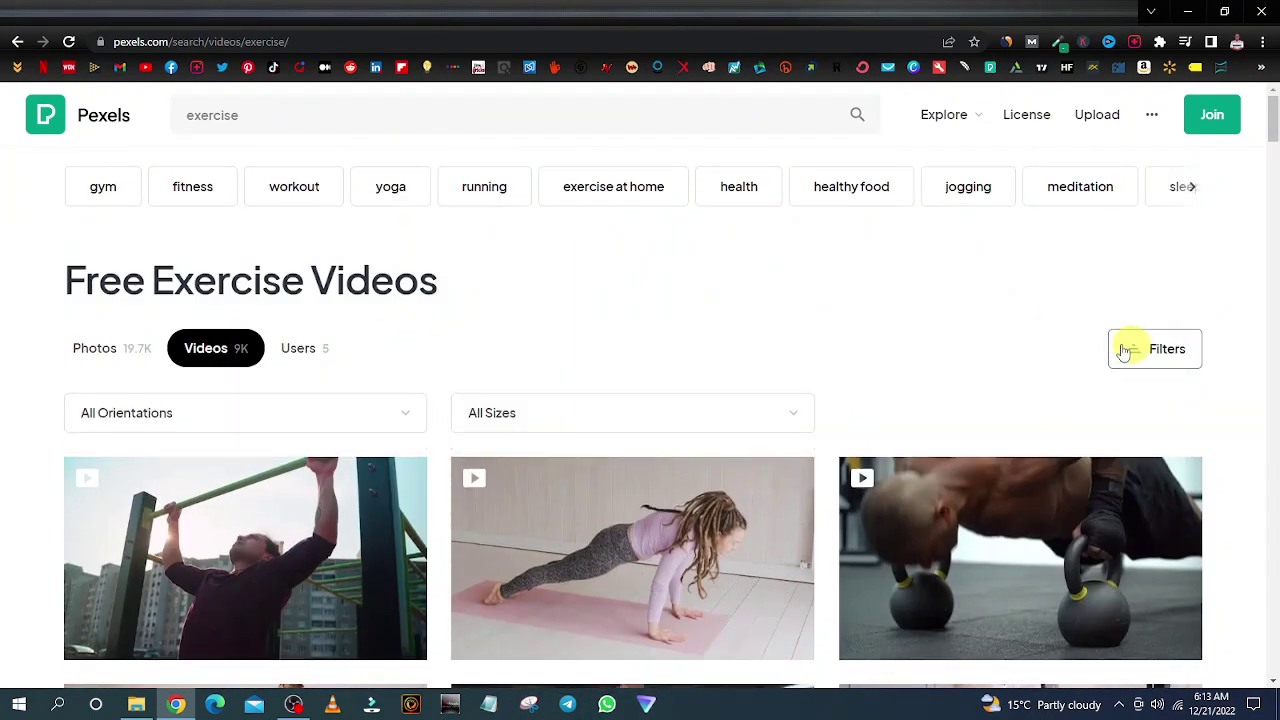
{"action": "left_click", "coordinate": [305, 418]}
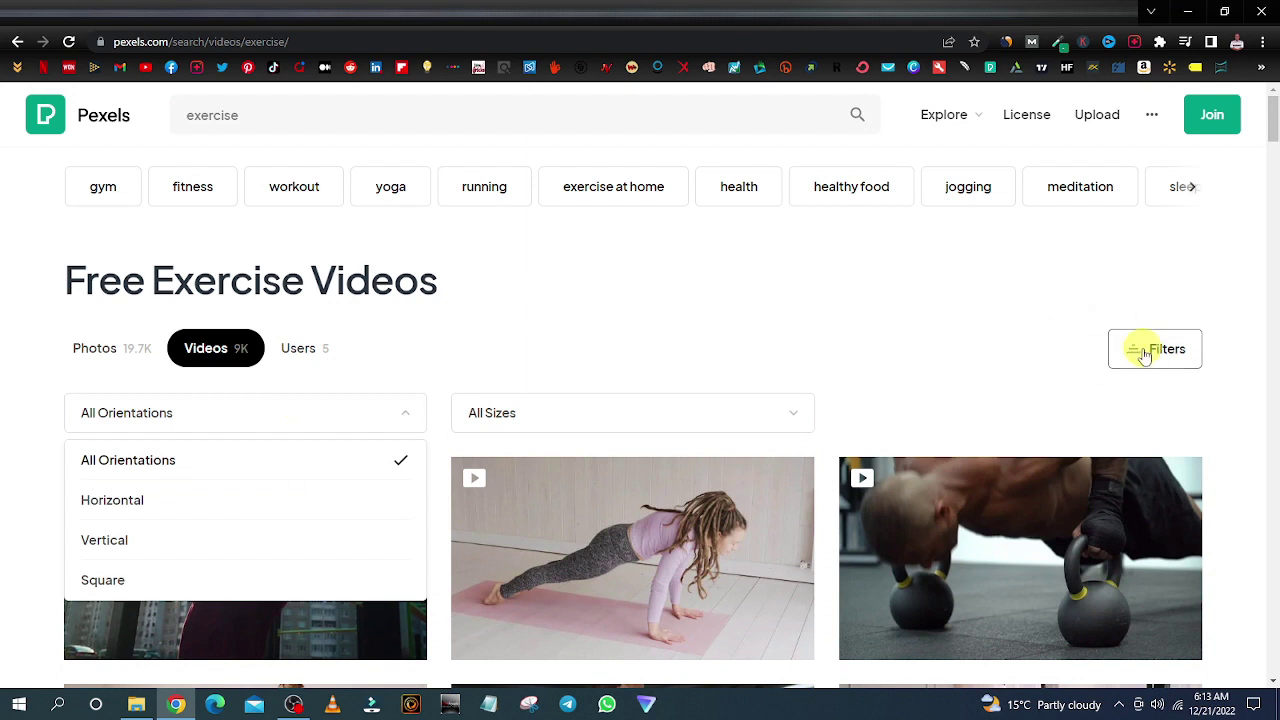
Filter the exercise videos to horizontal orientation and download the clip of the man doing pull-ups outdoors.
{"action": "left_click", "coordinate": [186, 511]}
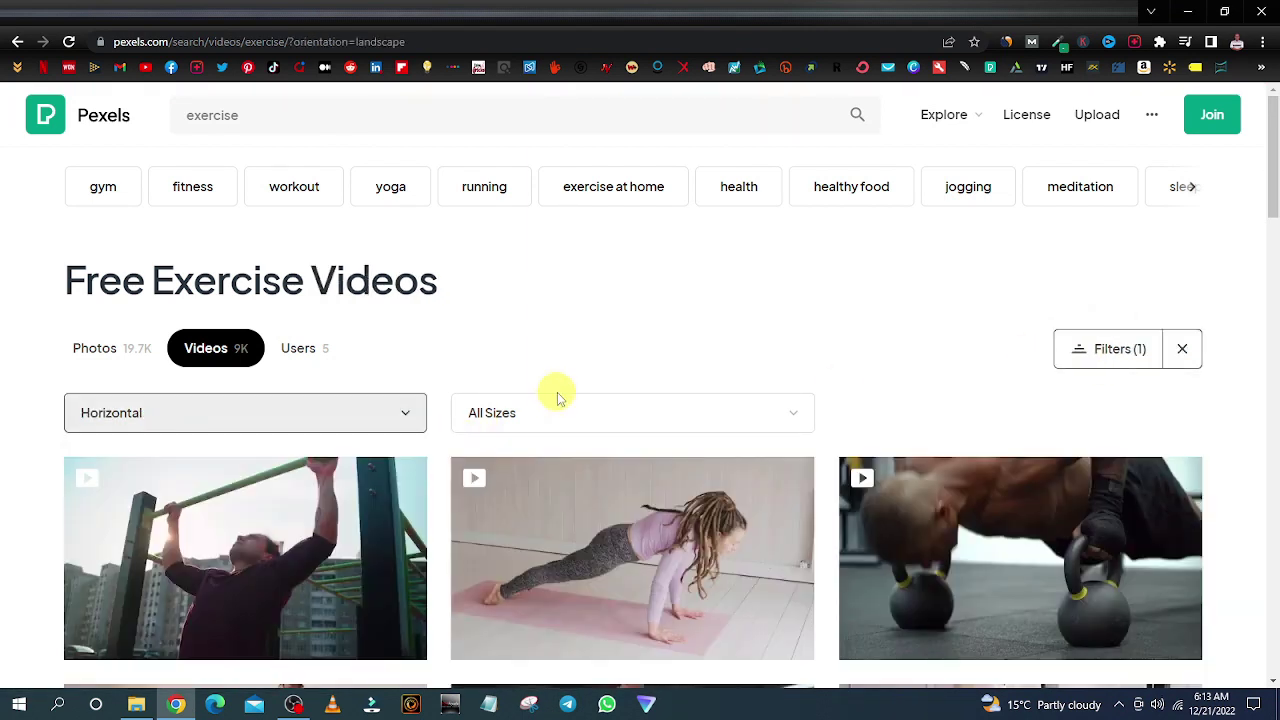
{"action": "scroll", "coordinate": [449, 464], "scroll_direction": "down", "scroll_amount": 2}
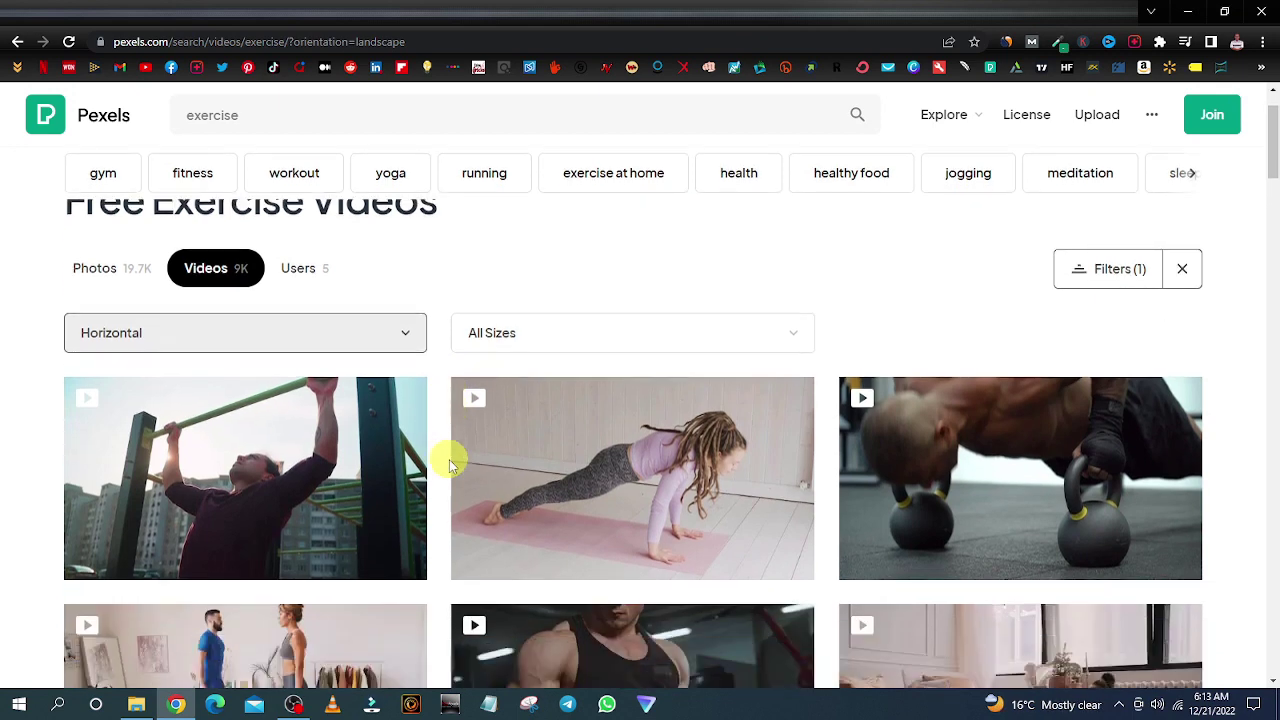
{"action": "scroll", "coordinate": [449, 459], "scroll_direction": "up", "scroll_amount": 1}
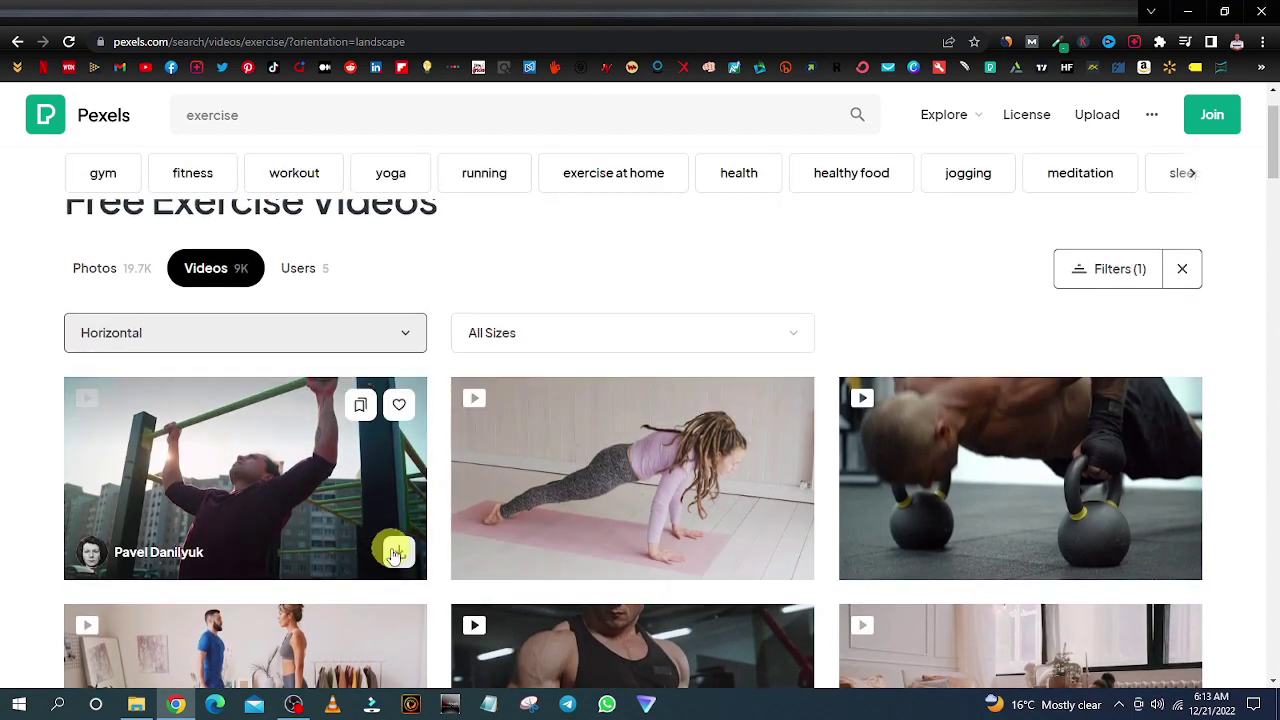
{"action": "left_click", "coordinate": [399, 551]}
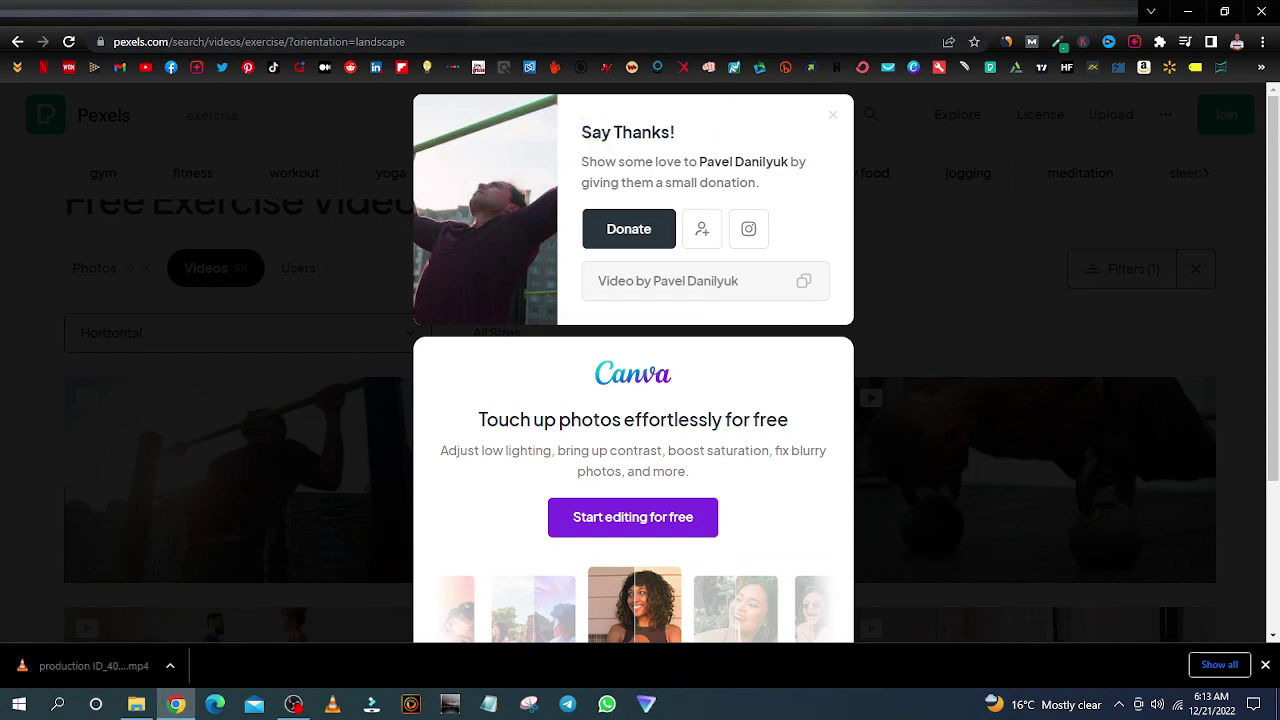
Switch to the InVideo storyboard and upload the downloaded pull-up clip to the current project's media.
{"action": "left_click", "coordinate": [680, 12]}
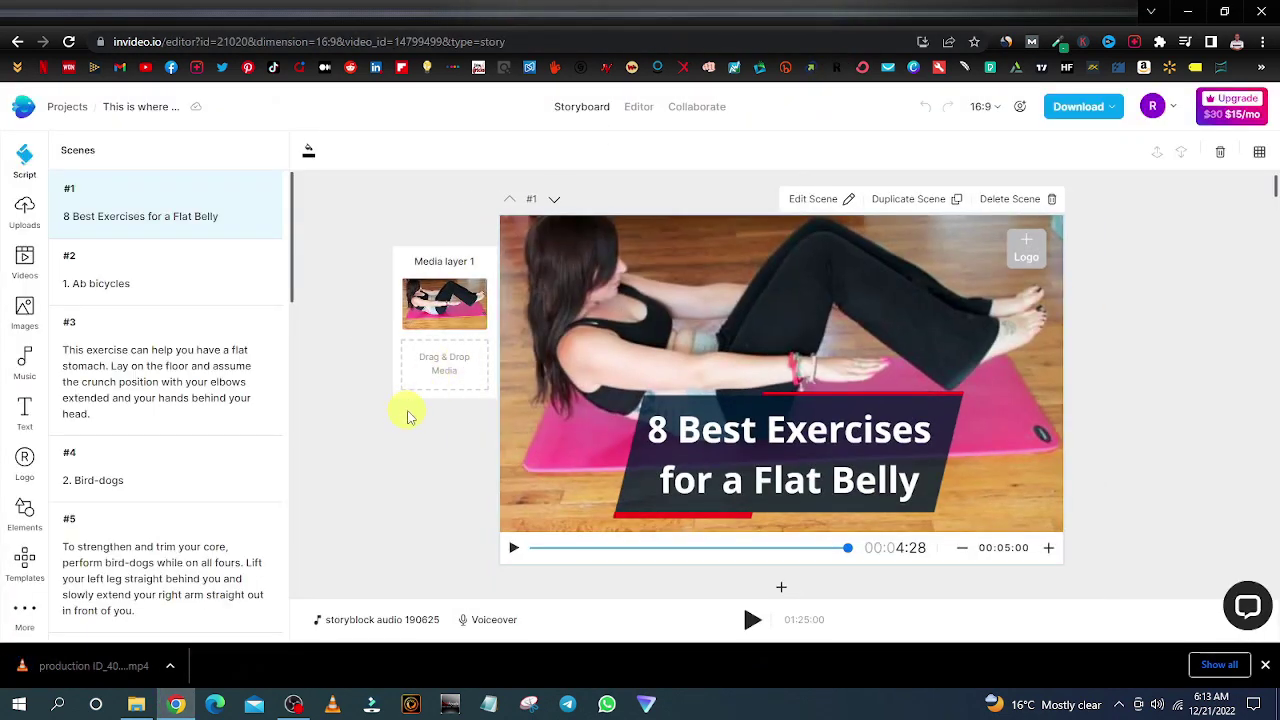
{"action": "left_click", "coordinate": [24, 225]}
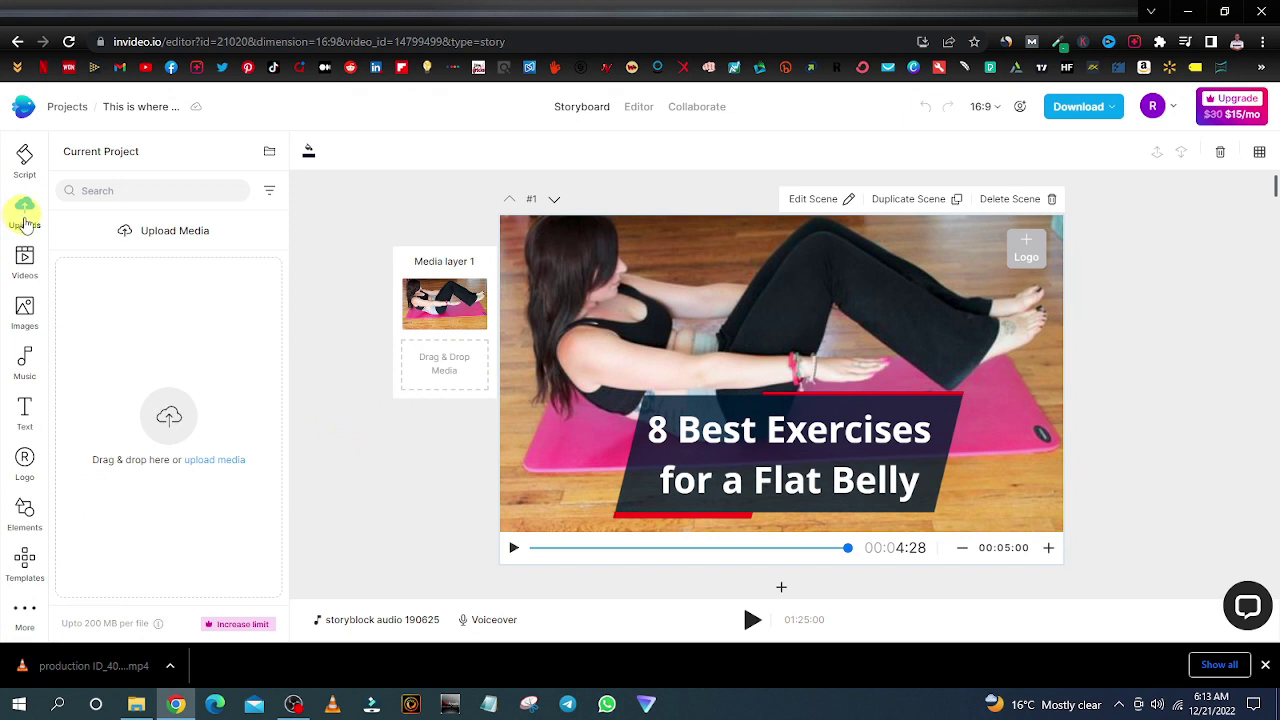
{"action": "left_click_drag", "start_coordinate": [74, 664], "coordinate": [200, 420]}
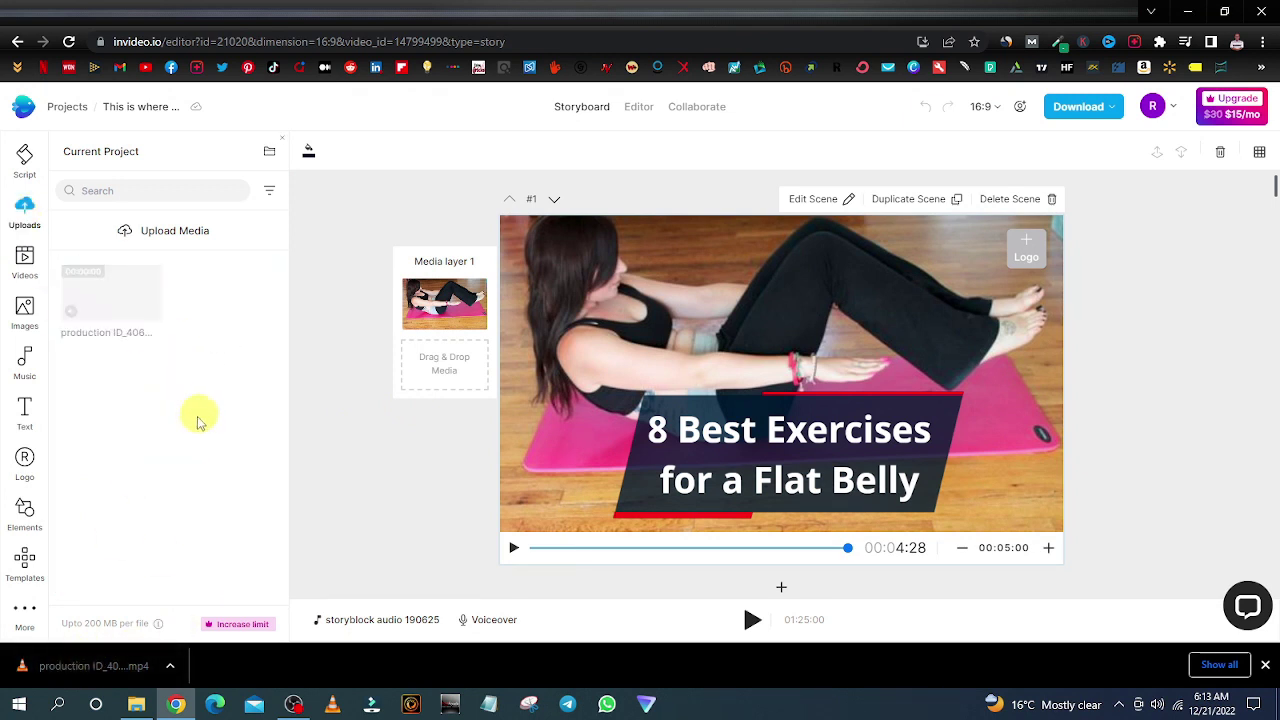
Replace the media in scene 1 with the uploaded pull-up clip, adding it at its full, untrimmed length.
{"action": "left_click_drag", "start_coordinate": [141, 326], "coordinate": [476, 295]}
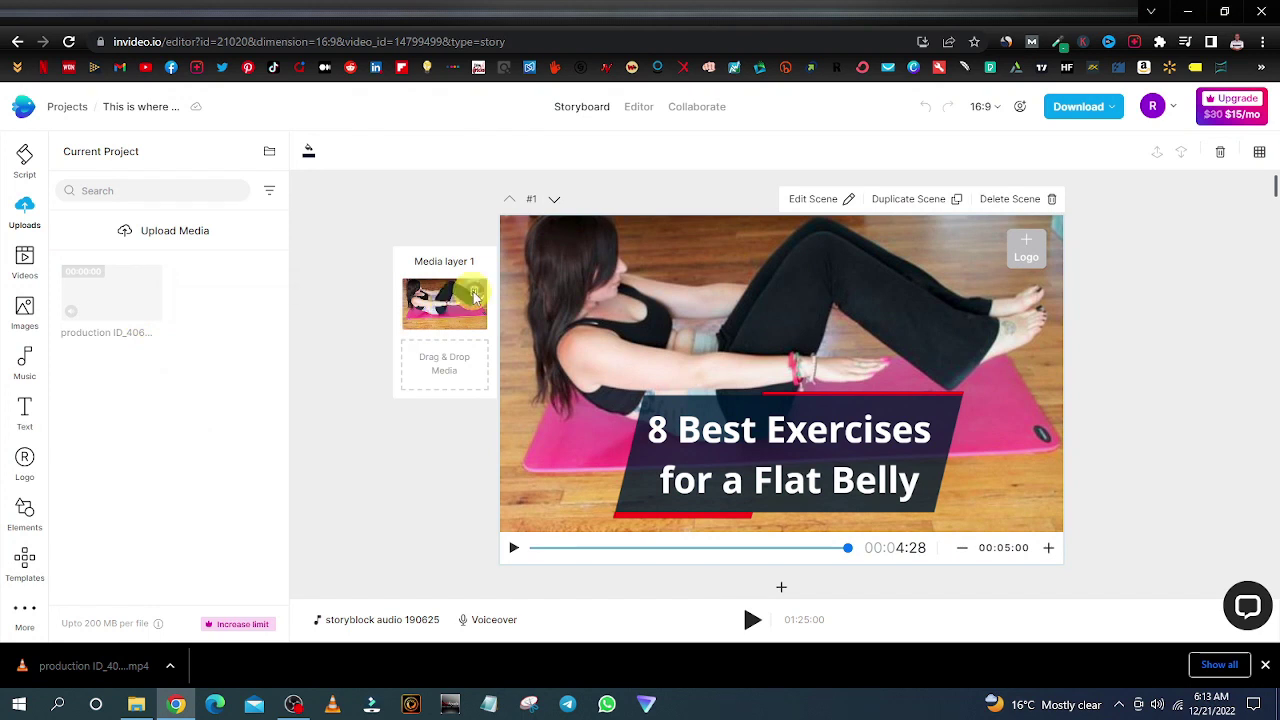
{"action": "left_click", "coordinate": [476, 294]}
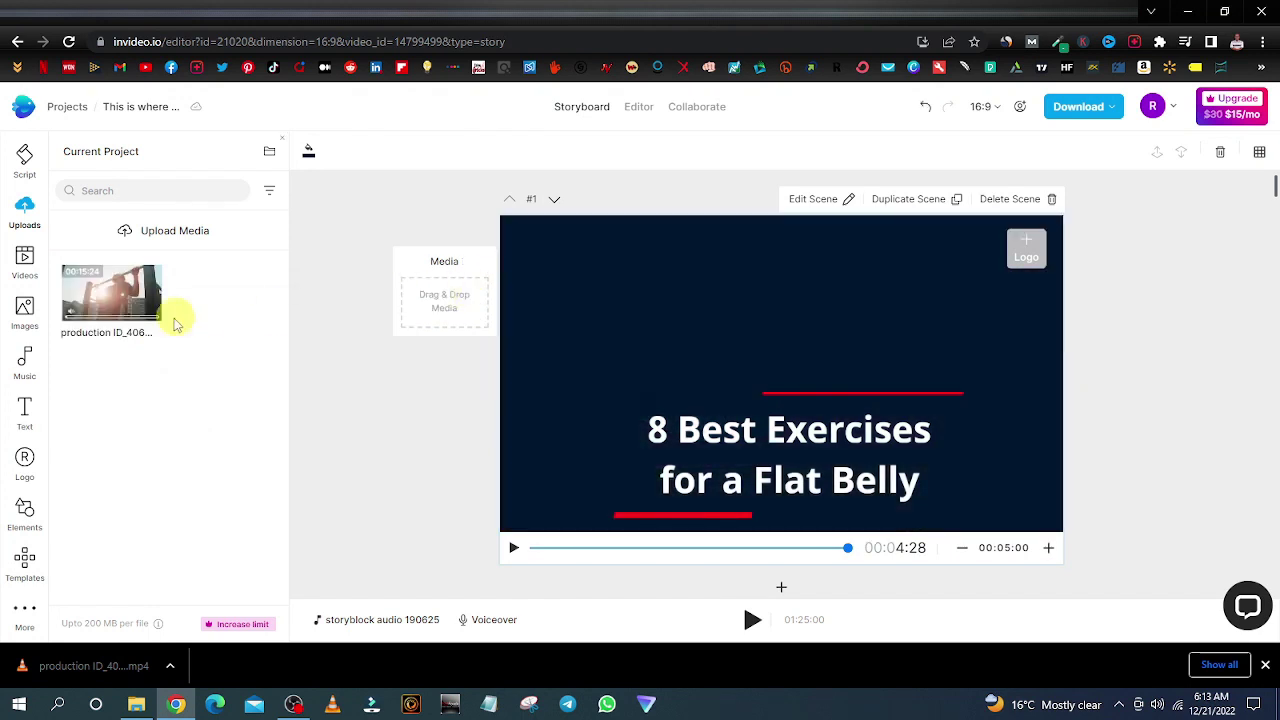
{"action": "left_click_drag", "start_coordinate": [115, 300], "coordinate": [408, 310]}
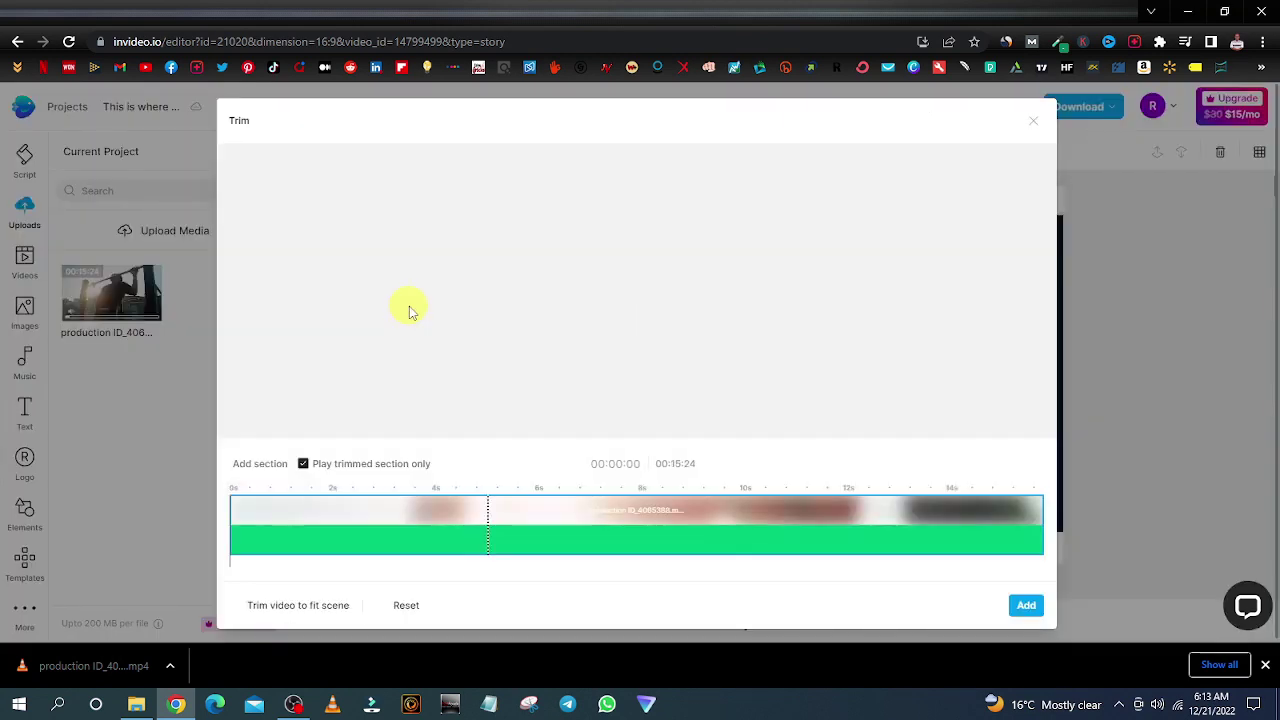
{"action": "left_click", "coordinate": [1027, 604]}
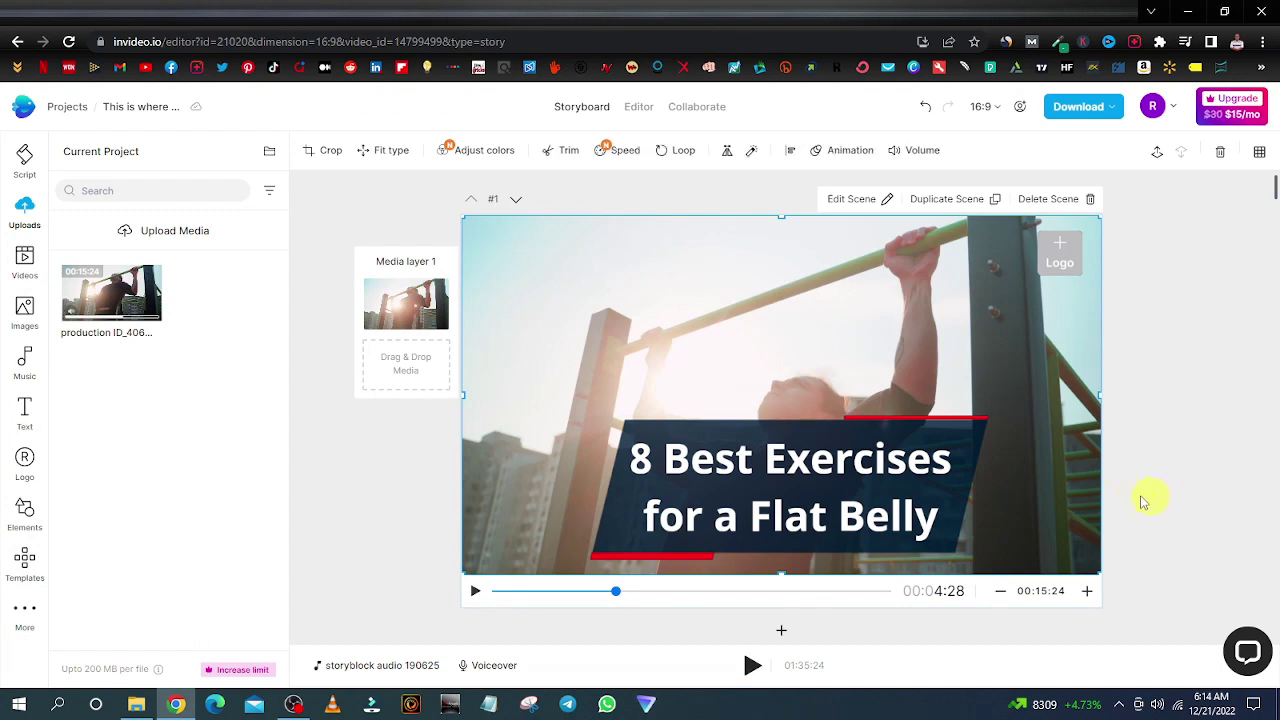
Preview scene 1 with its new pull-up clip, pause it, and check the media in scene 2.
{"action": "left_click", "coordinate": [476, 594]}
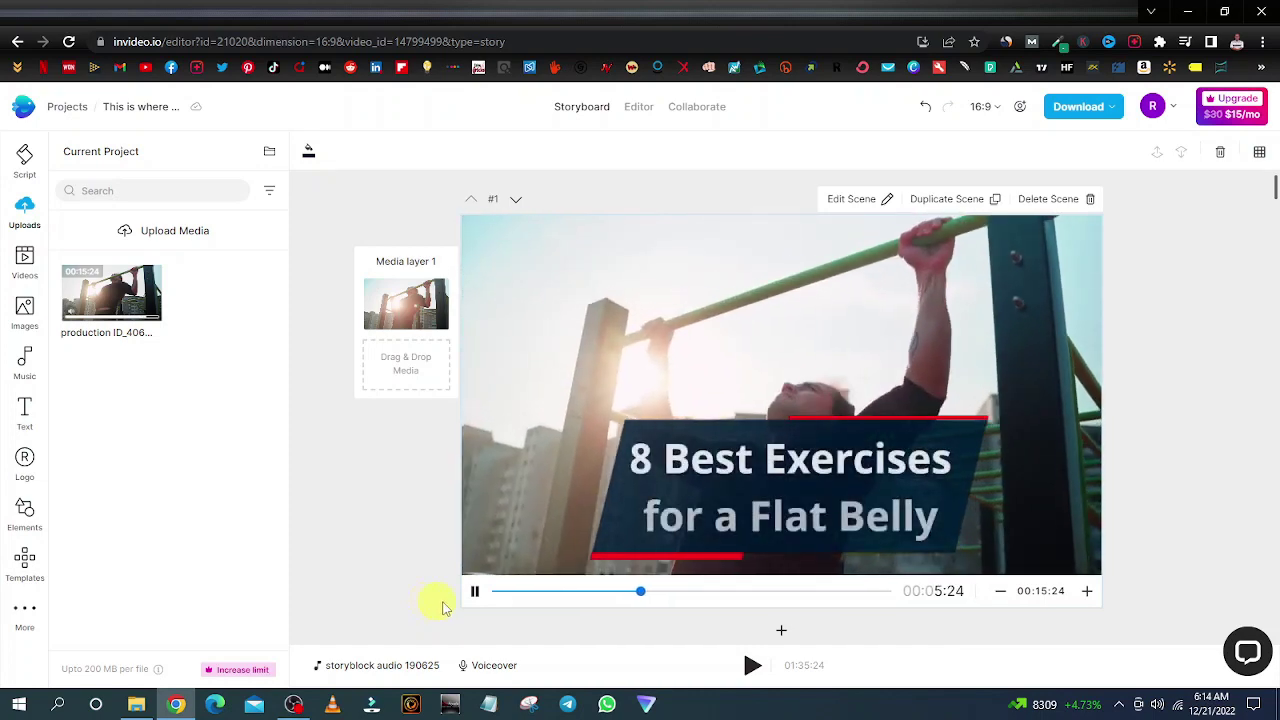
{"action": "left_click", "coordinate": [475, 593]}
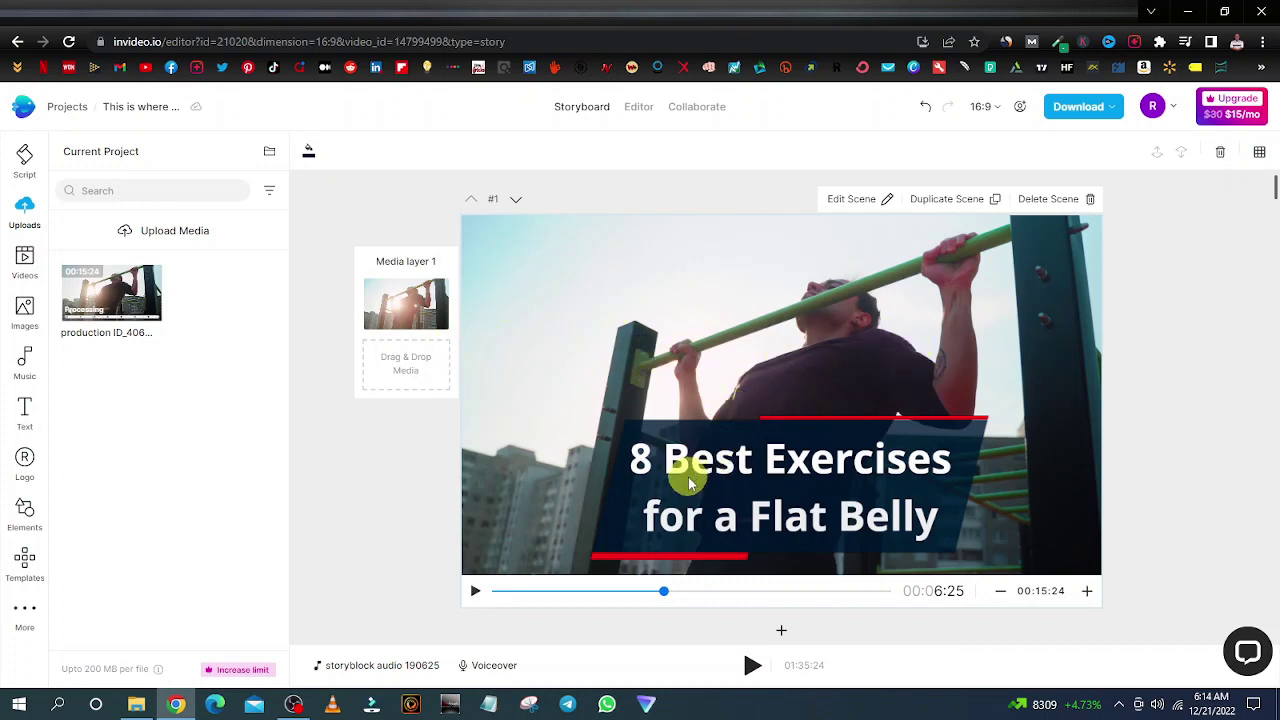
{"action": "scroll", "coordinate": [688, 477], "scroll_direction": "down", "scroll_amount": 3}
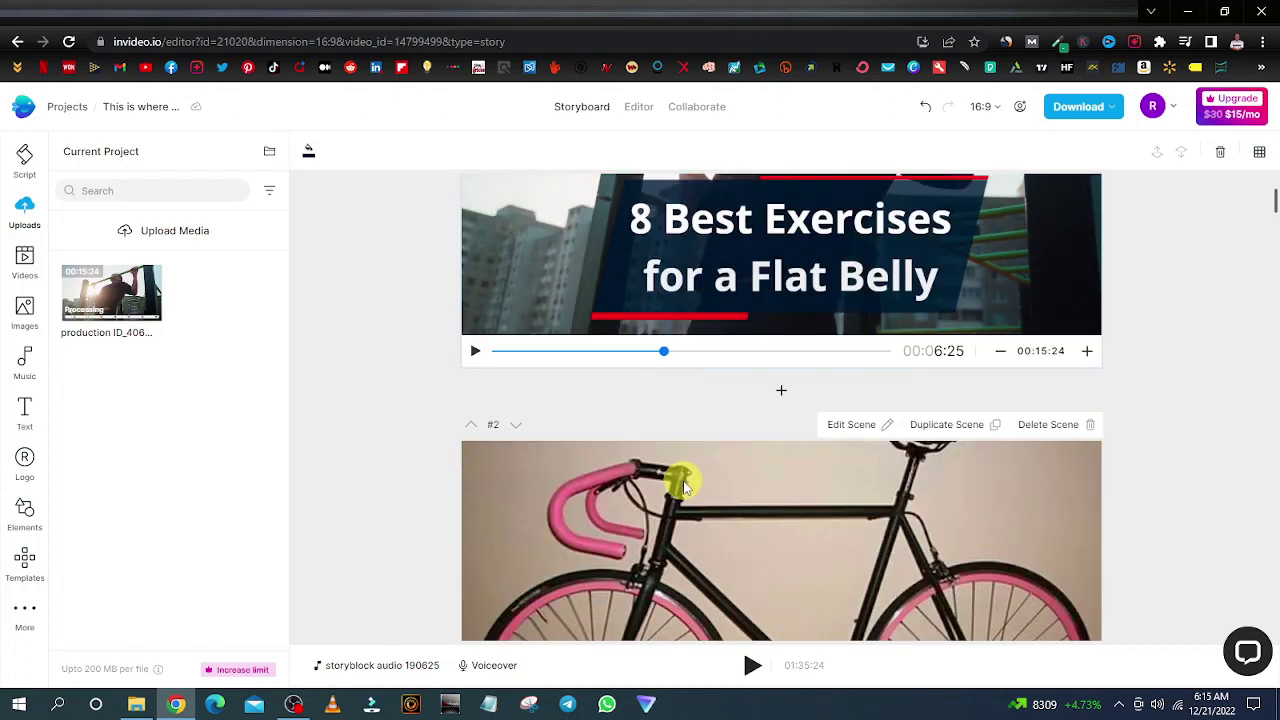
{"action": "scroll", "coordinate": [683, 483], "scroll_direction": "down", "scroll_amount": 3}
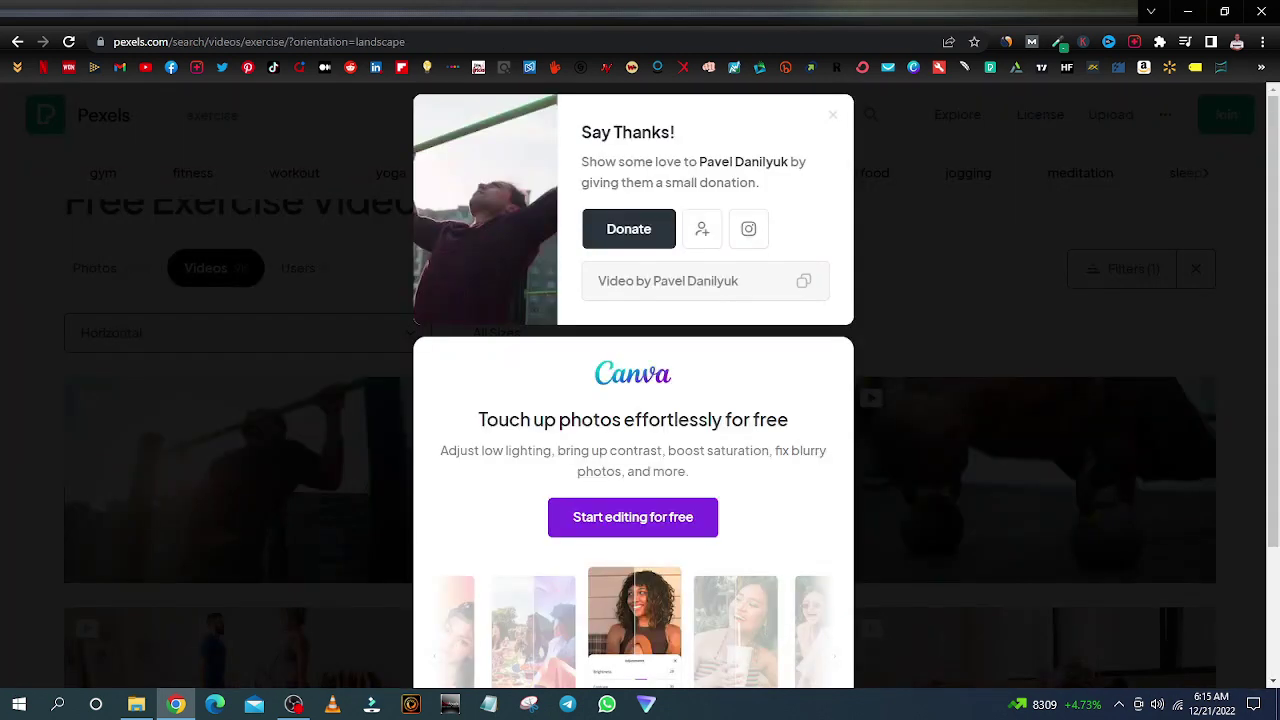
Switch back to Pexels, dismiss the donation pop-up, and look through the horizontal exercise videos for footage that fits scene 2.
{"action": "left_click", "coordinate": [223, 306]}
{"action": "mouse_move", "coordinate": [706, 517]}
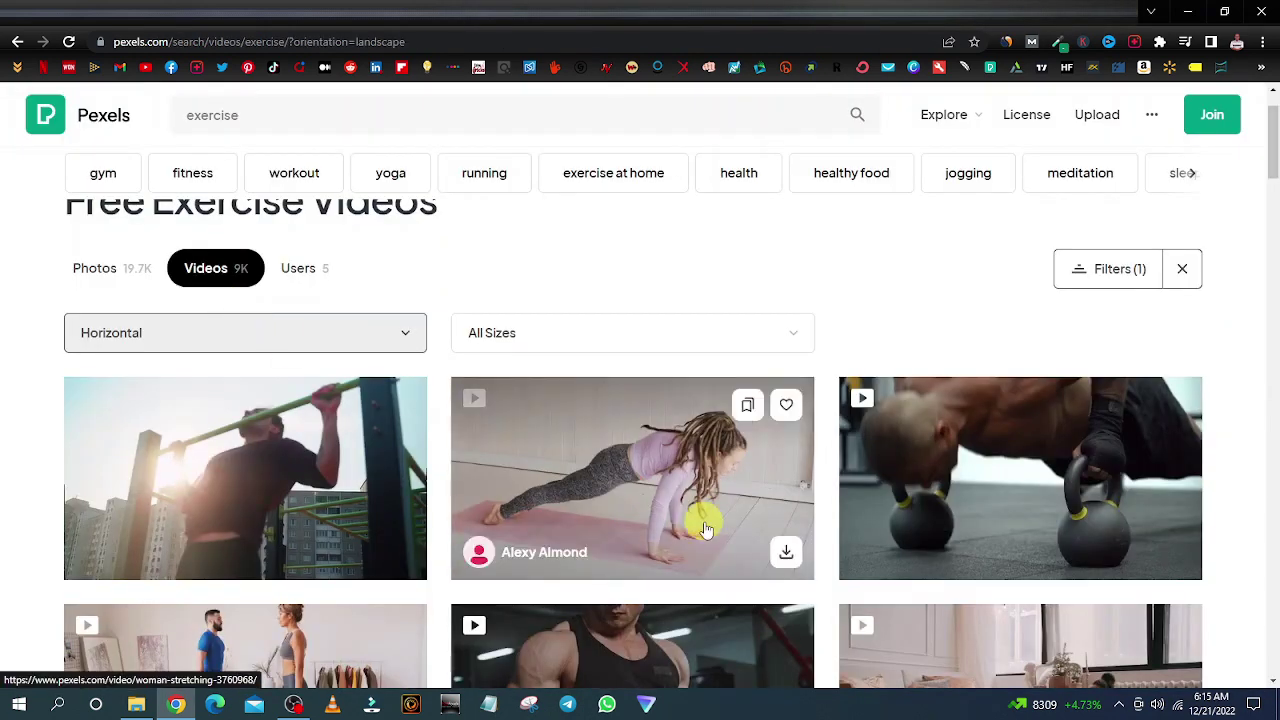
{"action": "scroll", "coordinate": [820, 497], "scroll_direction": "down", "scroll_amount": 4}
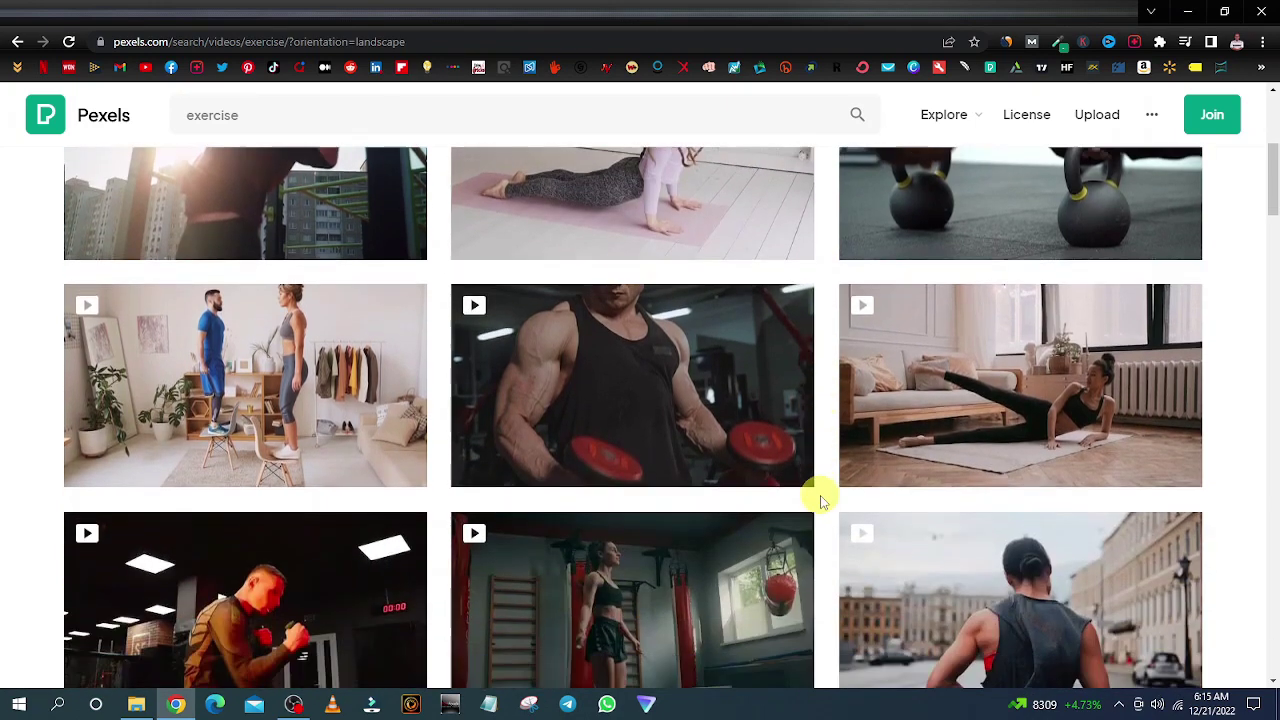
{"action": "scroll", "coordinate": [821, 496], "scroll_direction": "down", "scroll_amount": 3}
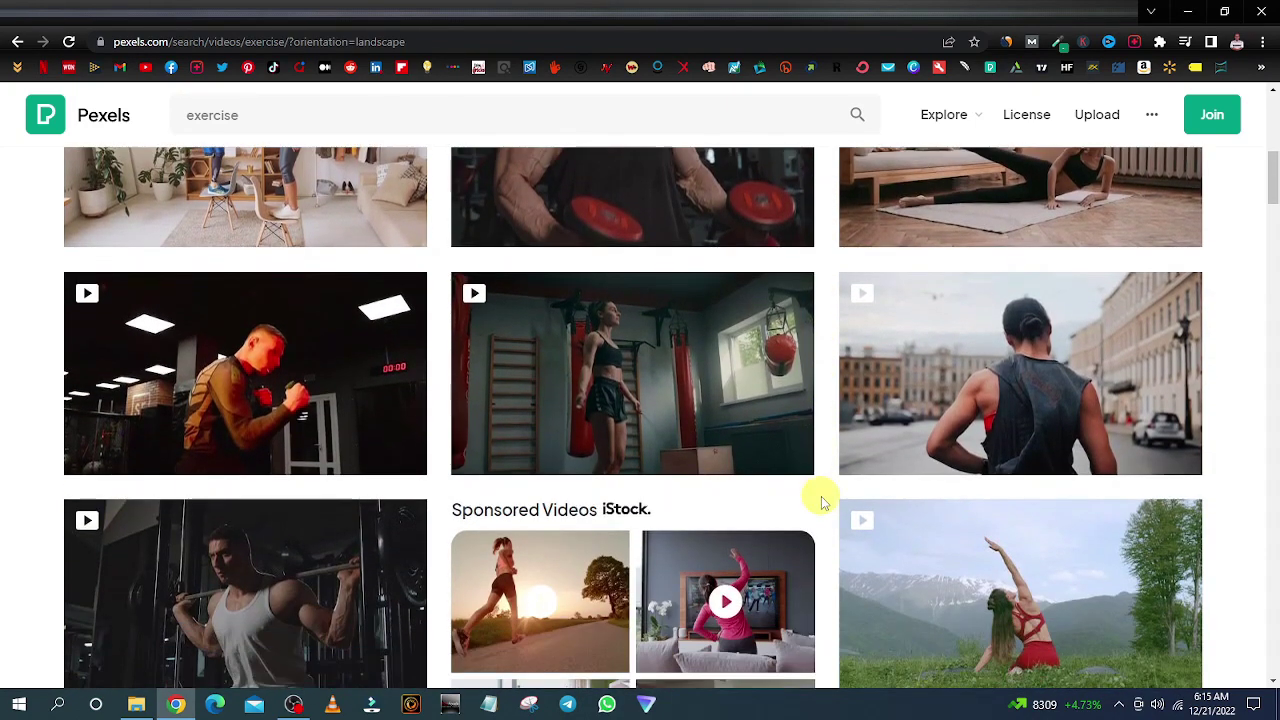
{"action": "scroll", "coordinate": [821, 496], "scroll_direction": "down", "scroll_amount": 4}
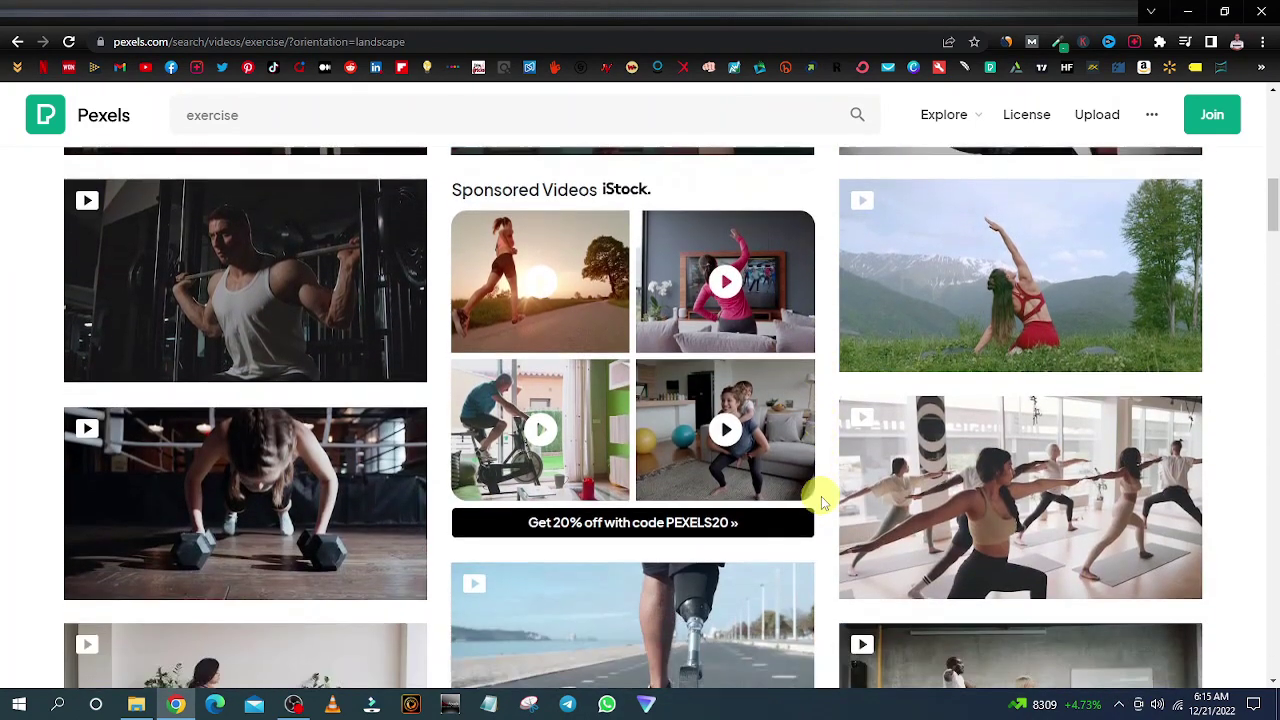
{"action": "scroll", "coordinate": [822, 497], "scroll_direction": "down", "scroll_amount": 3}
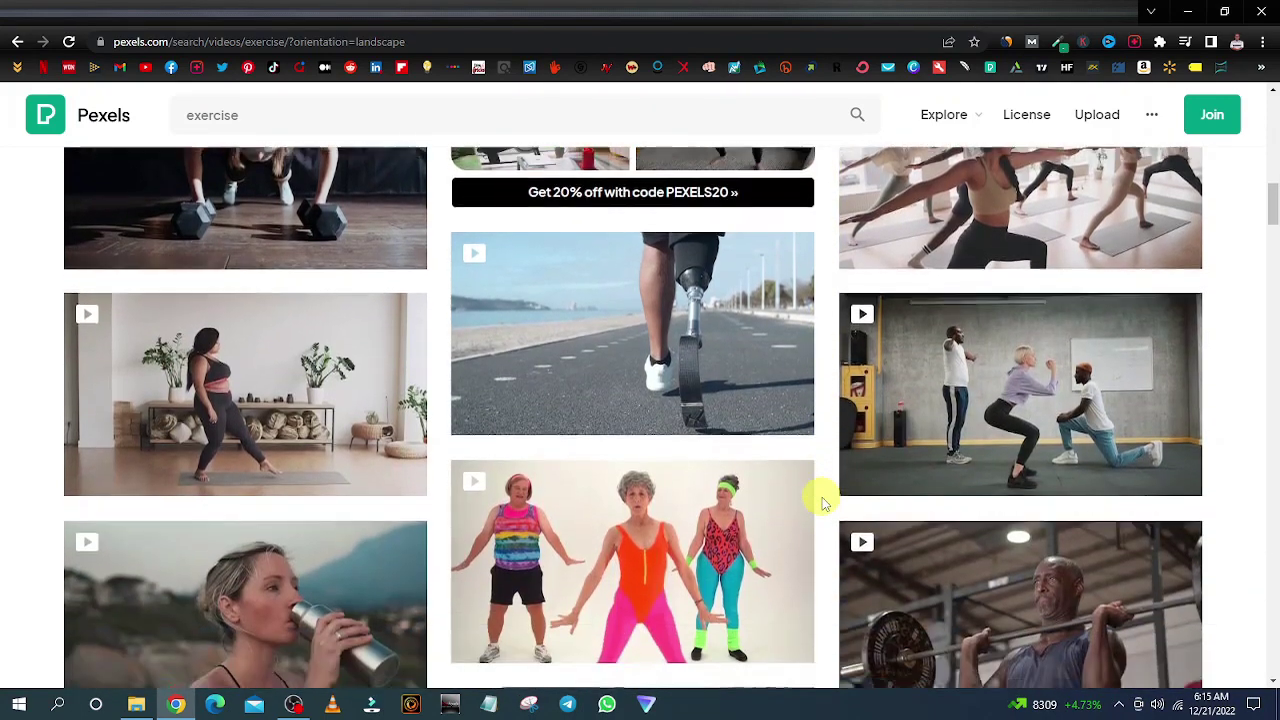
{"action": "scroll", "coordinate": [822, 497], "scroll_direction": "down", "scroll_amount": 3}
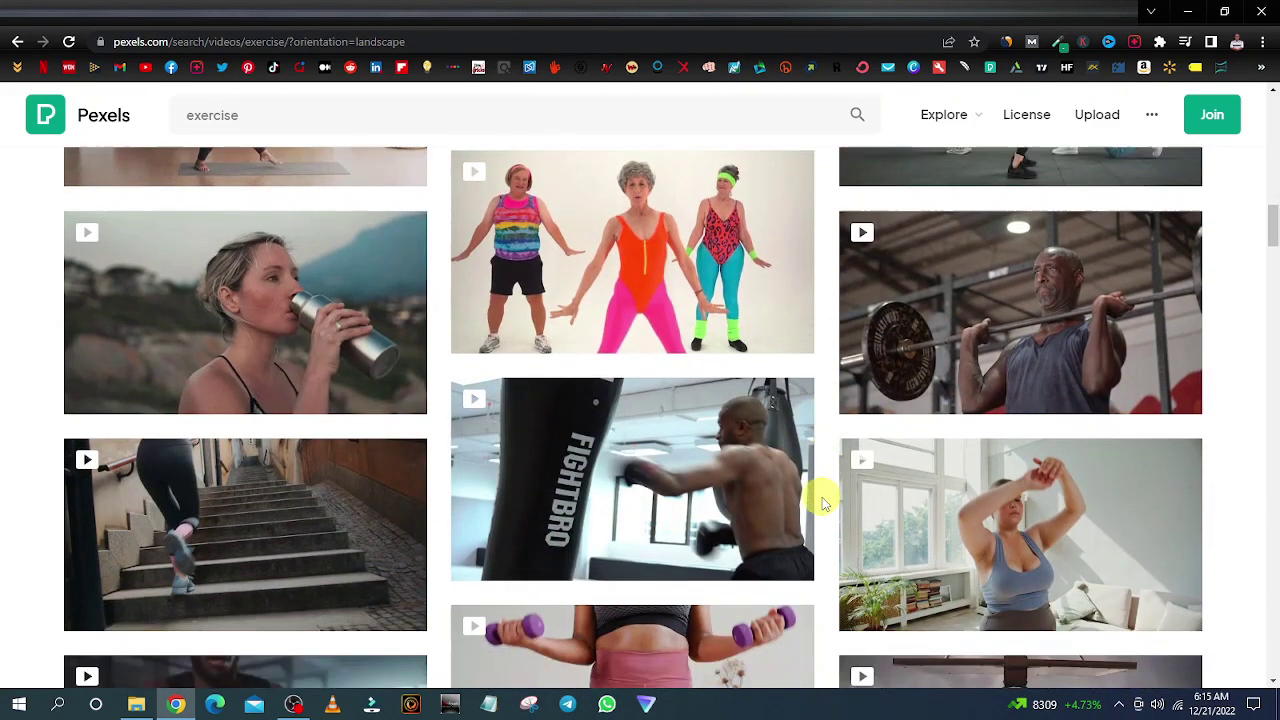
{"action": "scroll", "coordinate": [822, 497], "scroll_direction": "down", "scroll_amount": 2}
{"action": "scroll", "coordinate": [822, 497], "scroll_direction": "up", "scroll_amount": 10}
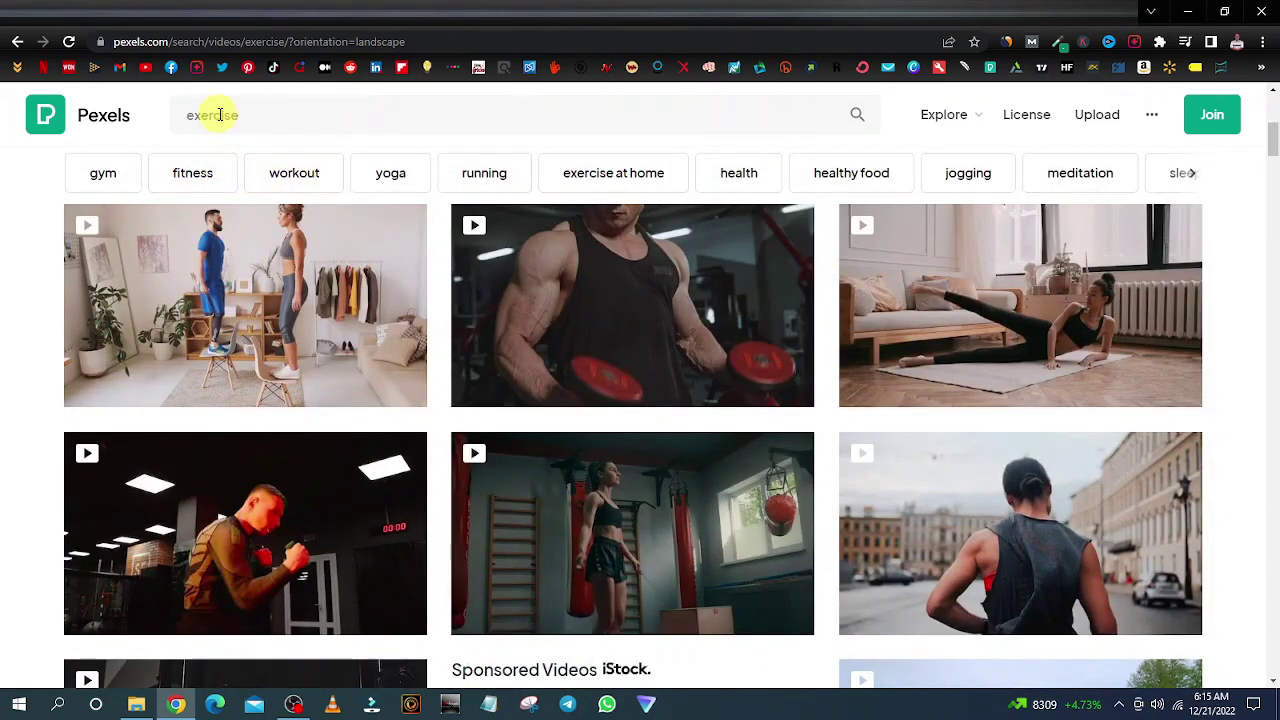
Search Pexels for "ab bicycle" and look through the horizontal video results for an ab bicycle clip.
{"action": "double_click", "coordinate": [220, 115]}
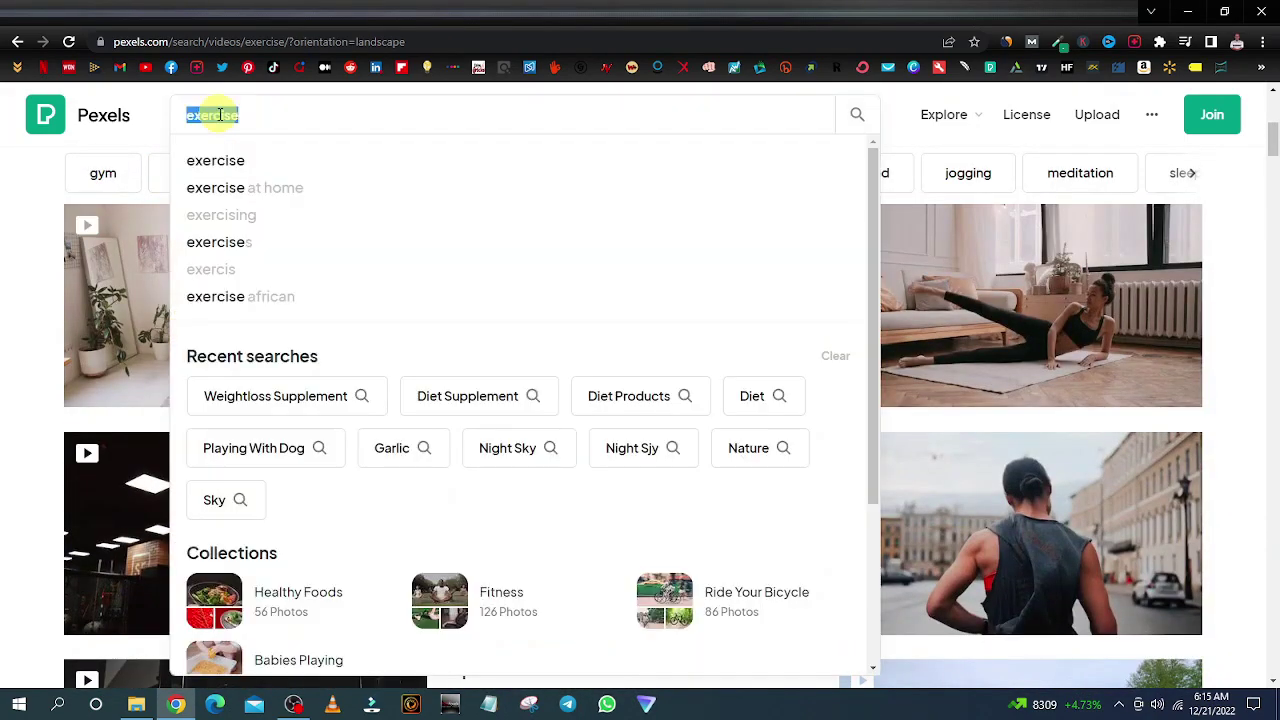
{"action": "type", "text": "ab bicycle"}
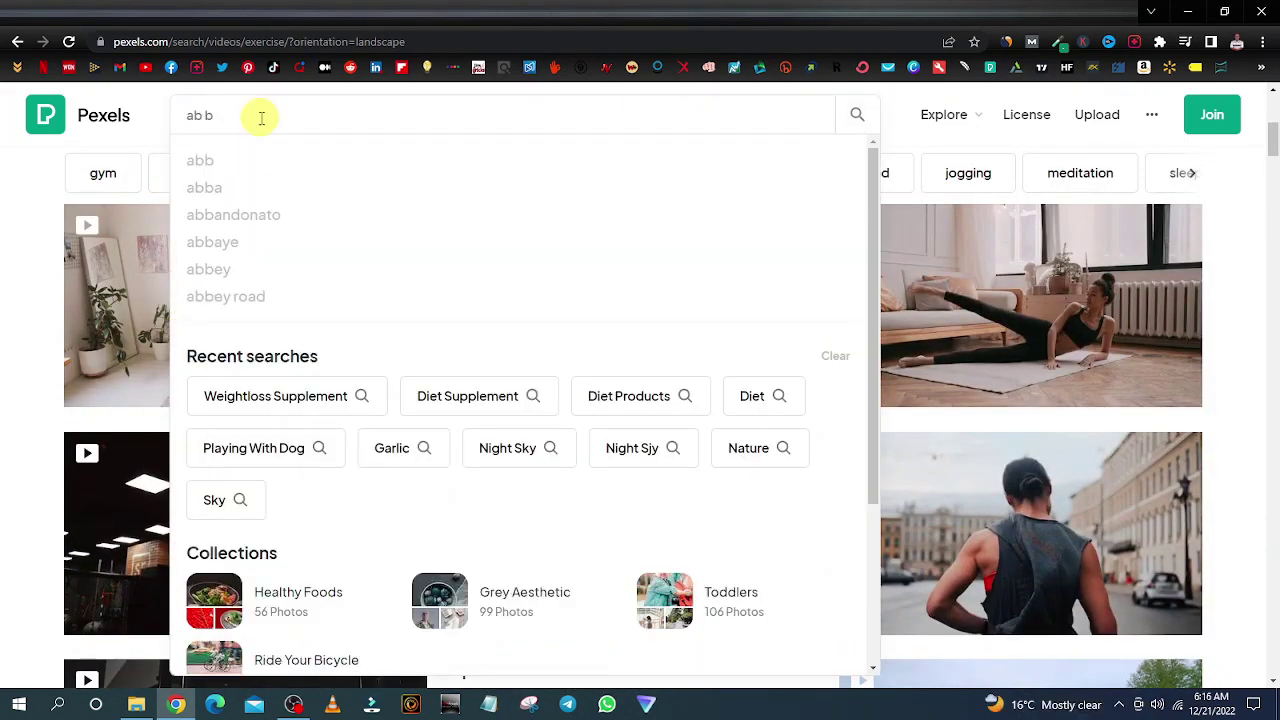
{"action": "key", "text": "Return"}
{"action": "scroll", "coordinate": [590, 420], "scroll_direction": "down", "scroll_amount": 2}
{"action": "scroll", "coordinate": [590, 422], "scroll_direction": "down", "scroll_amount": 3}
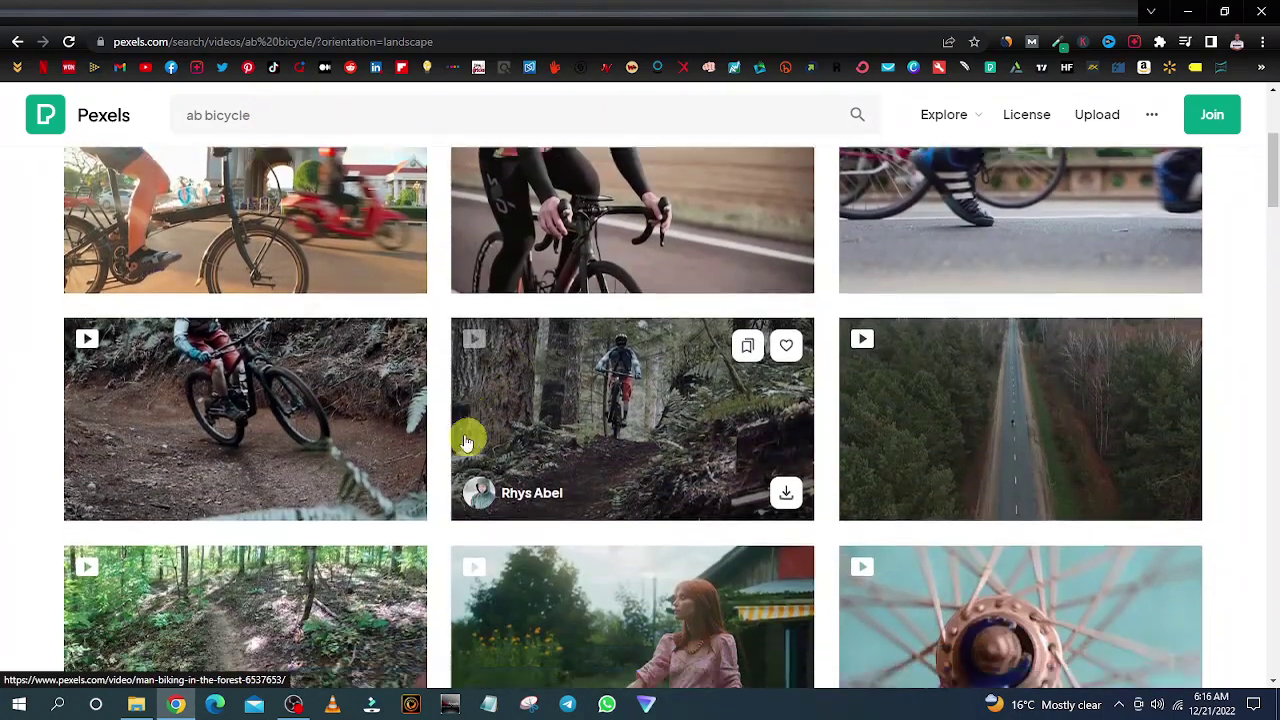
{"action": "scroll", "coordinate": [700, 400], "scroll_direction": "down", "scroll_amount": 2}
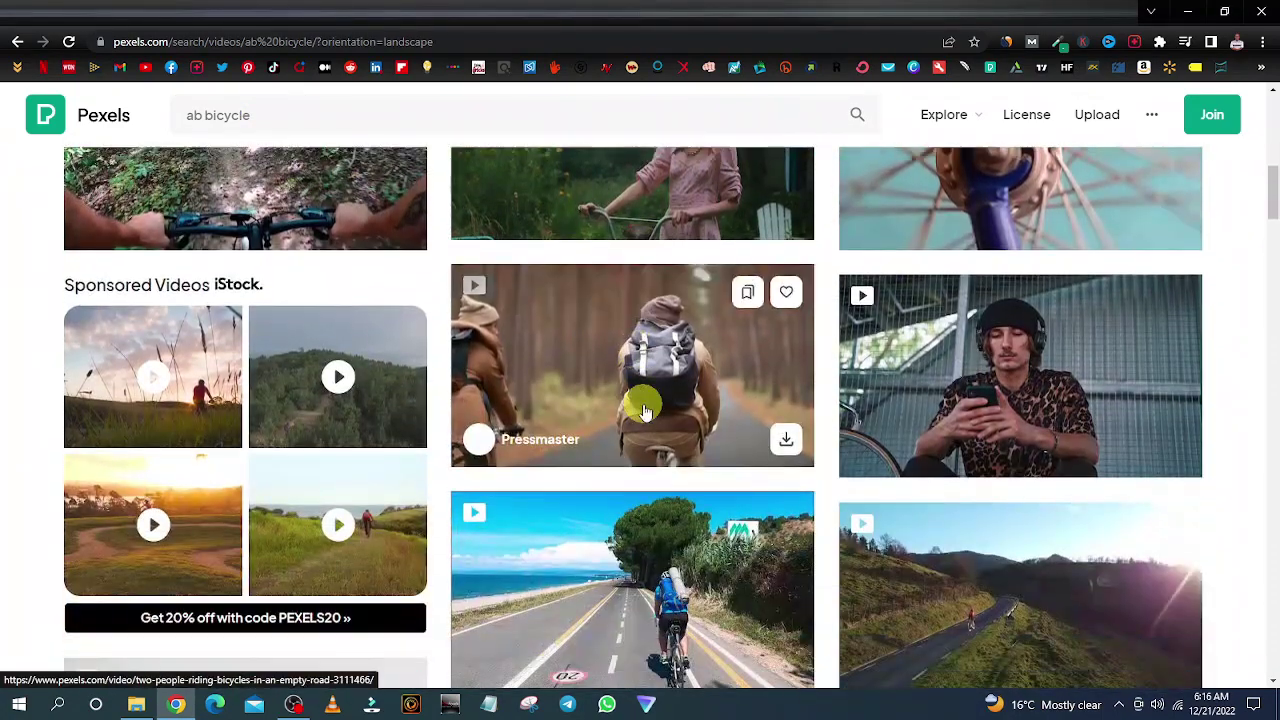
{"action": "scroll", "coordinate": [651, 408], "scroll_direction": "up", "scroll_amount": 7}
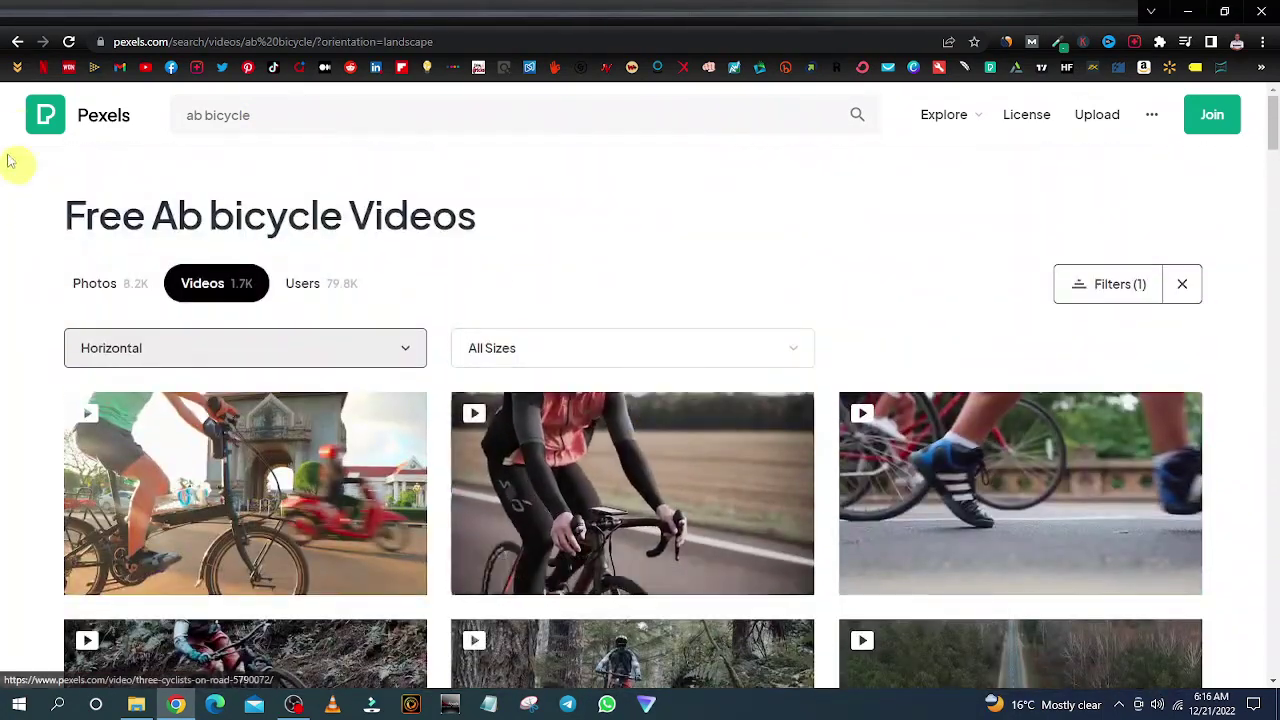
Return to the exercise video results, download the clip of the woman stretching on a pink mat, and dismiss the donation pop-up.
{"action": "left_click", "coordinate": [15, 42]}
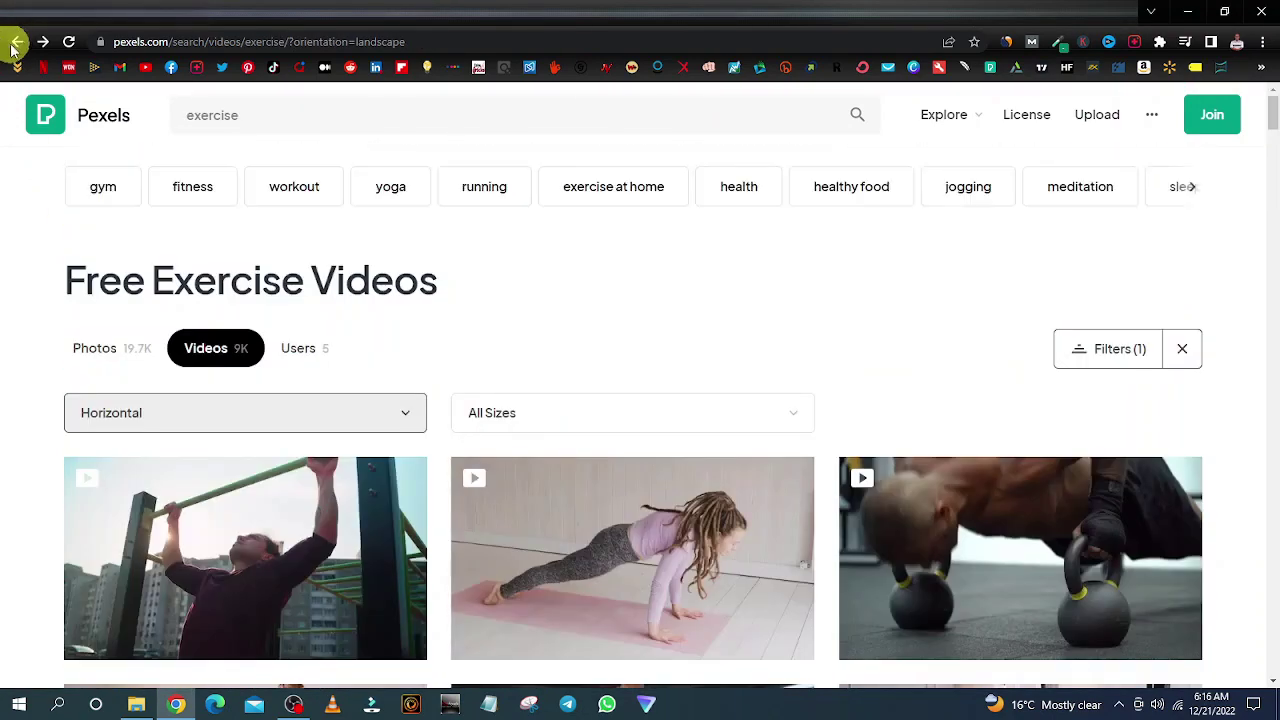
{"action": "scroll", "coordinate": [694, 490], "scroll_direction": "down", "scroll_amount": 2}
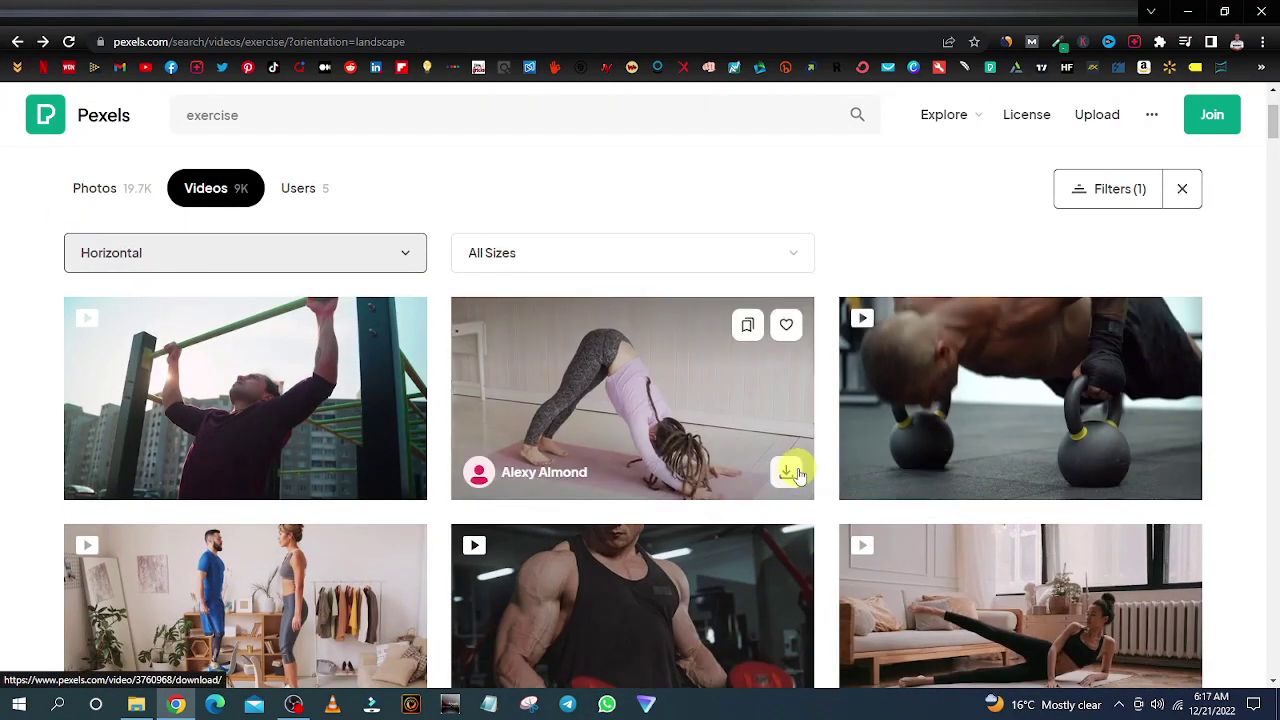
{"action": "left_click", "coordinate": [786, 471]}
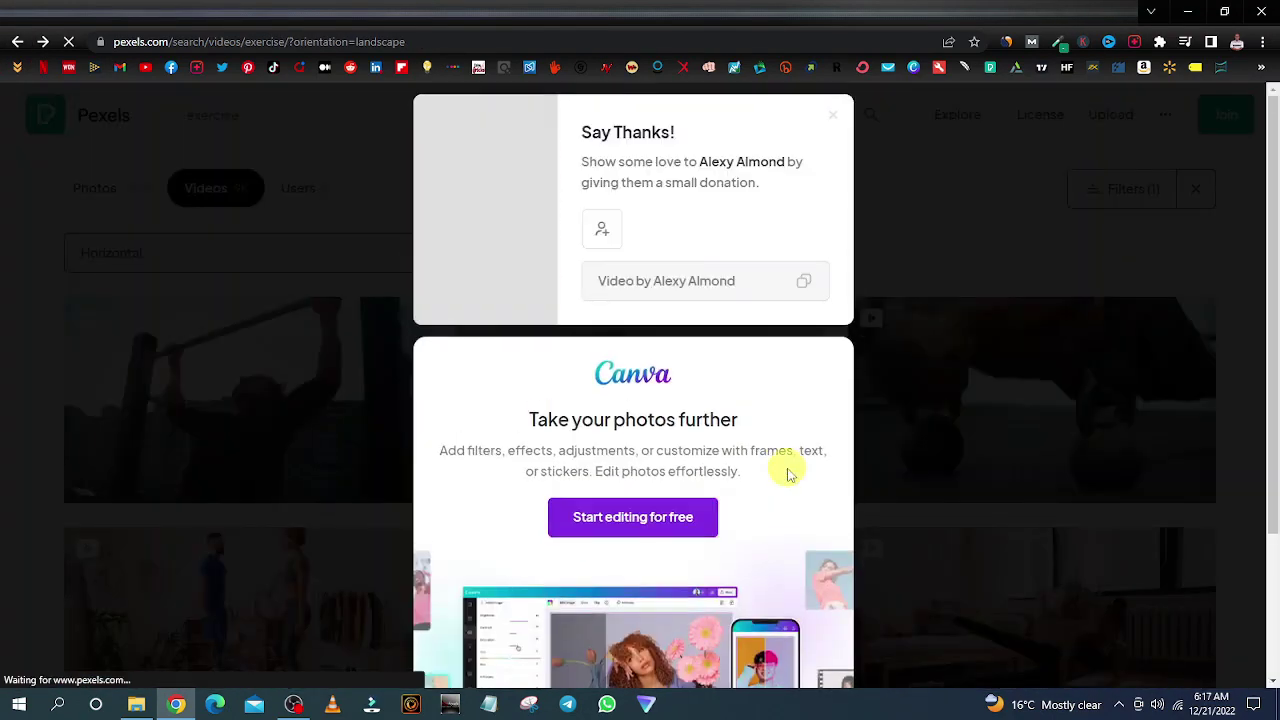
{"action": "left_click", "coordinate": [929, 231]}
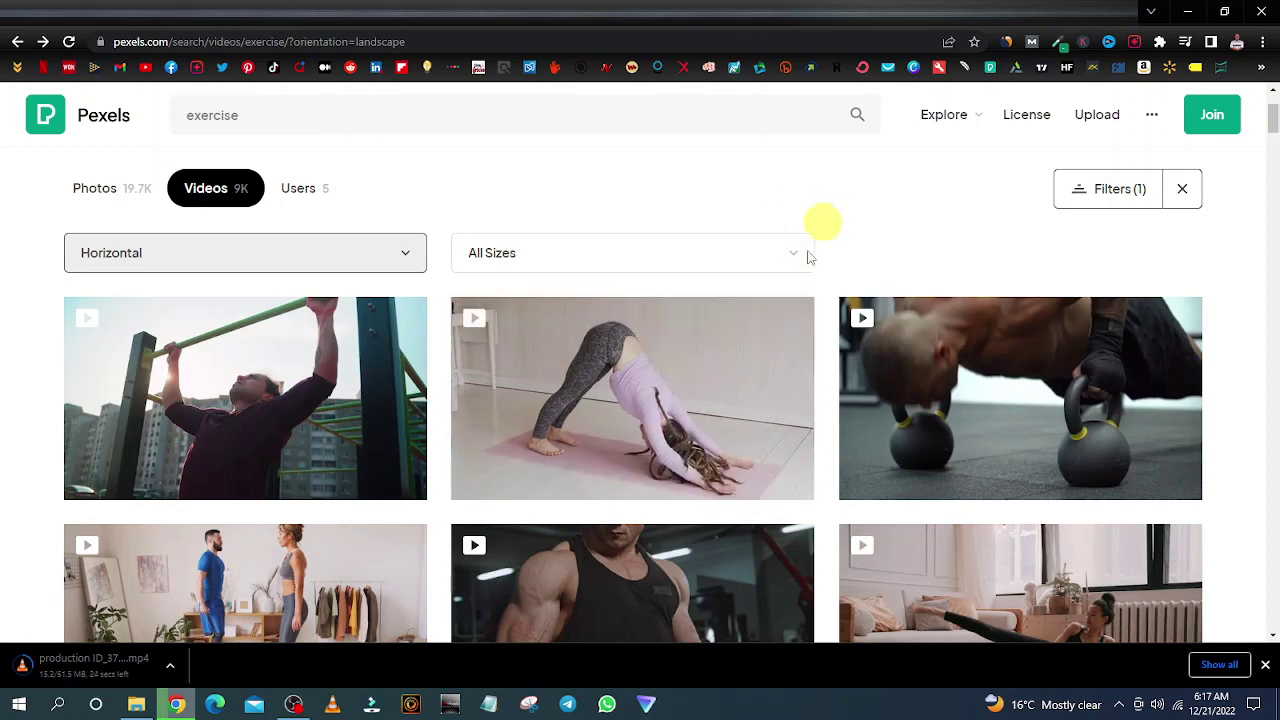
{"action": "mouse_move", "coordinate": [728, 414]}
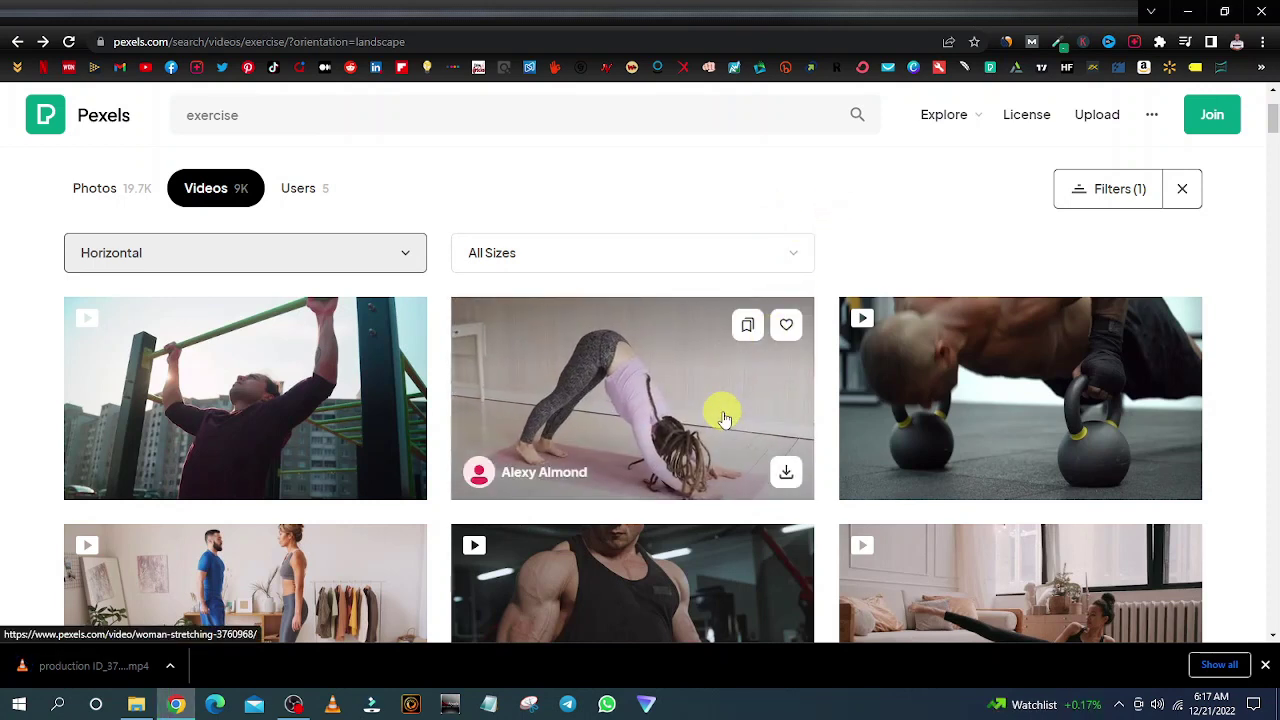
Switch to the South Beach Diet article, find the Ab bicycles exercise, and save its picture as ab-bikes.jpg.
{"action": "left_click", "coordinate": [900, 10]}
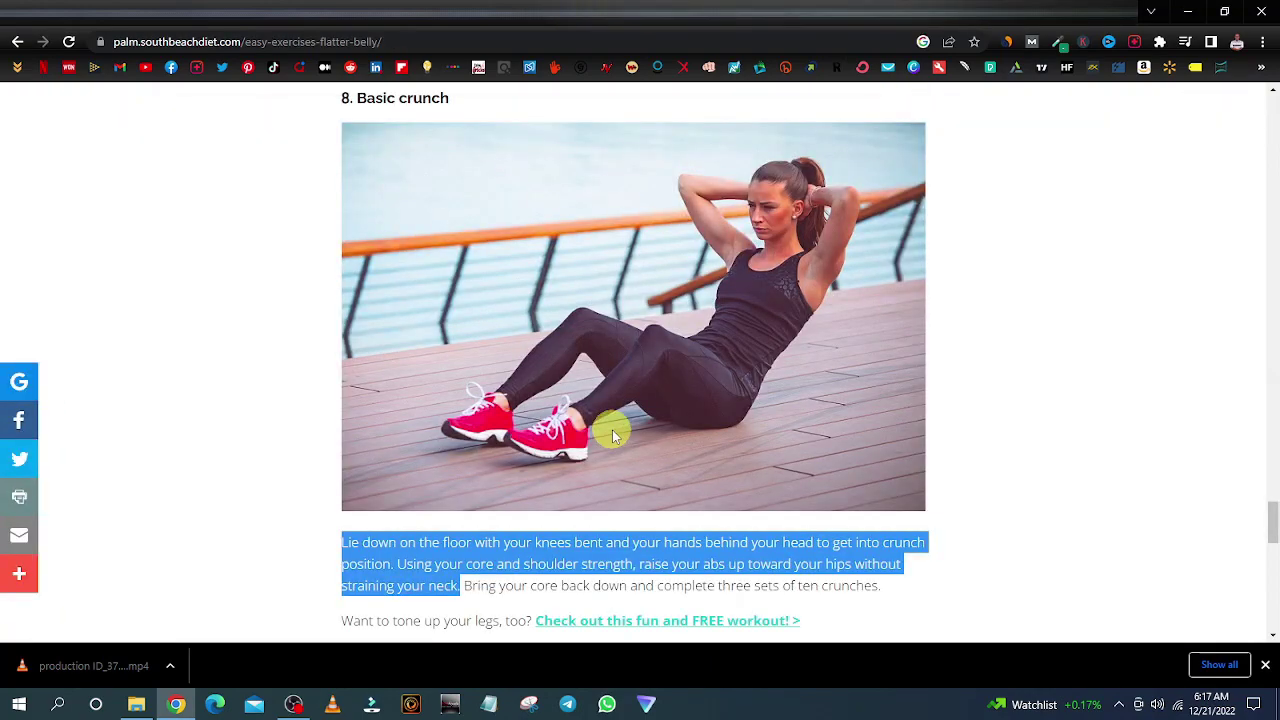
{"action": "scroll", "coordinate": [614, 434], "scroll_direction": "up", "scroll_amount": 20}
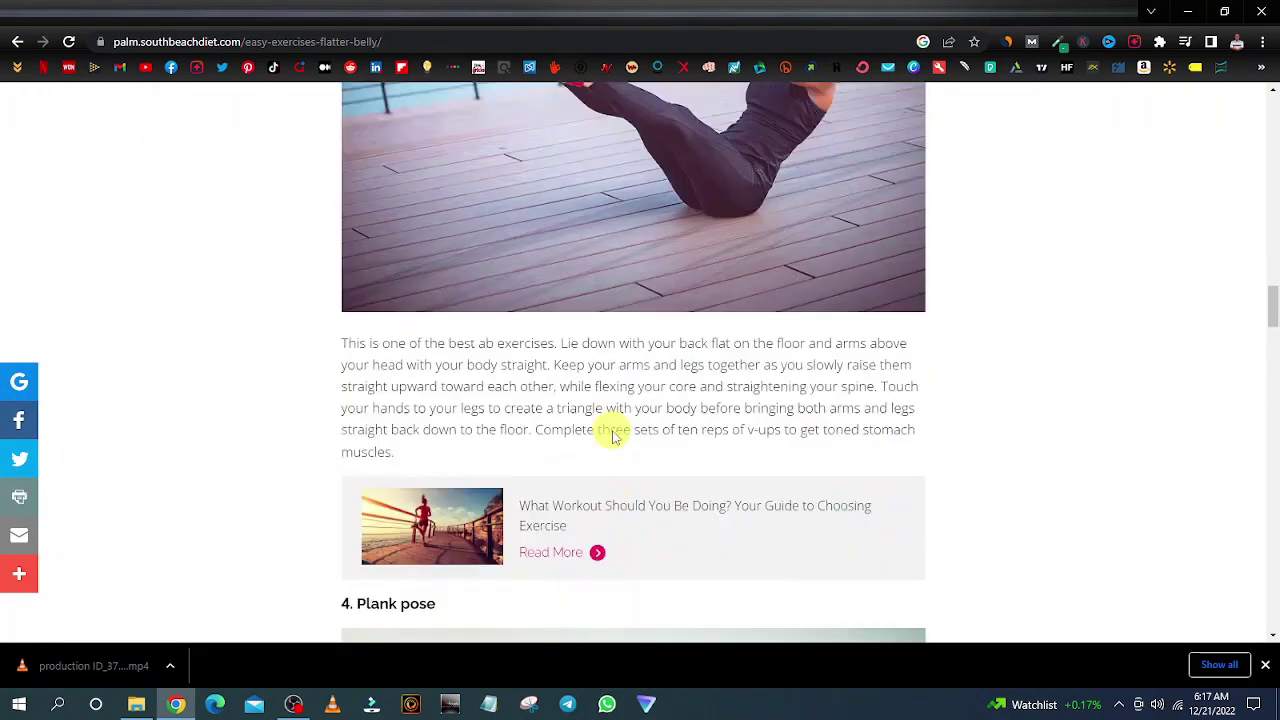
{"action": "scroll", "coordinate": [614, 436], "scroll_direction": "up", "scroll_amount": 20}
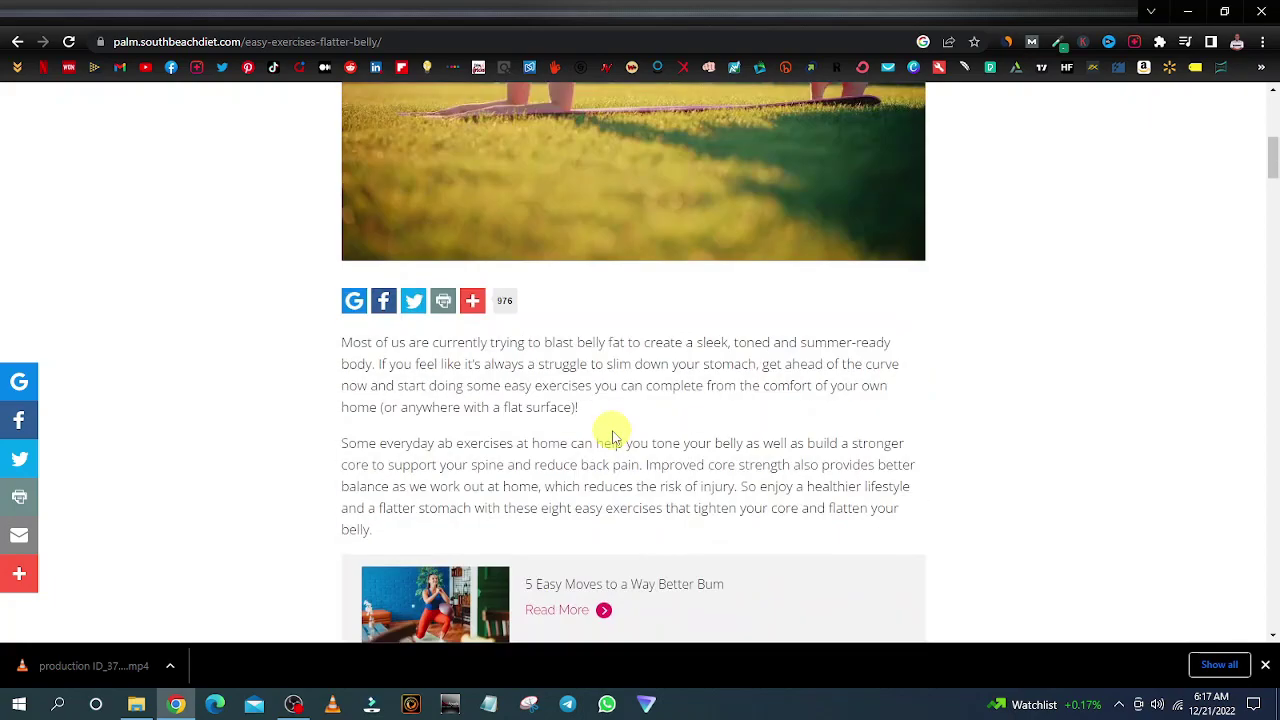
{"action": "scroll", "coordinate": [613, 436], "scroll_direction": "down", "scroll_amount": 12}
{"action": "scroll", "coordinate": [613, 436], "scroll_direction": "up", "scroll_amount": 2}
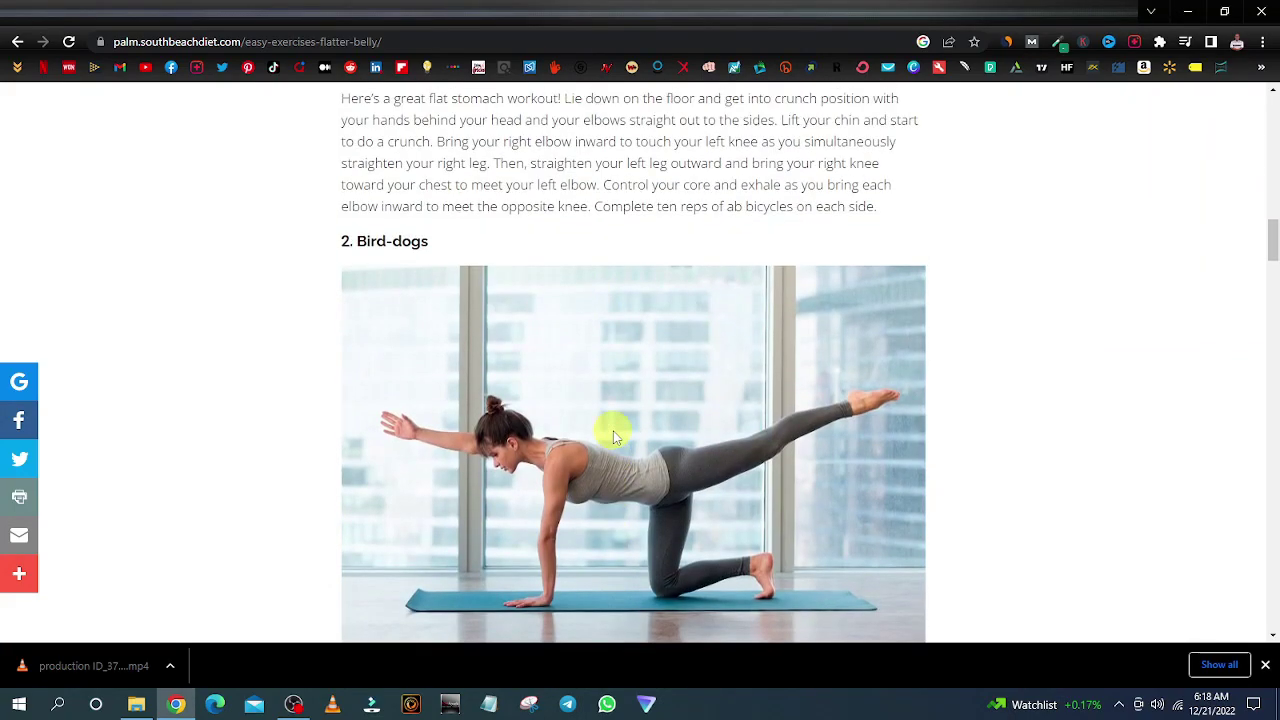
{"action": "scroll", "coordinate": [614, 436], "scroll_direction": "up", "scroll_amount": 6}
{"action": "scroll", "coordinate": [562, 428], "scroll_direction": "down", "scroll_amount": 1}
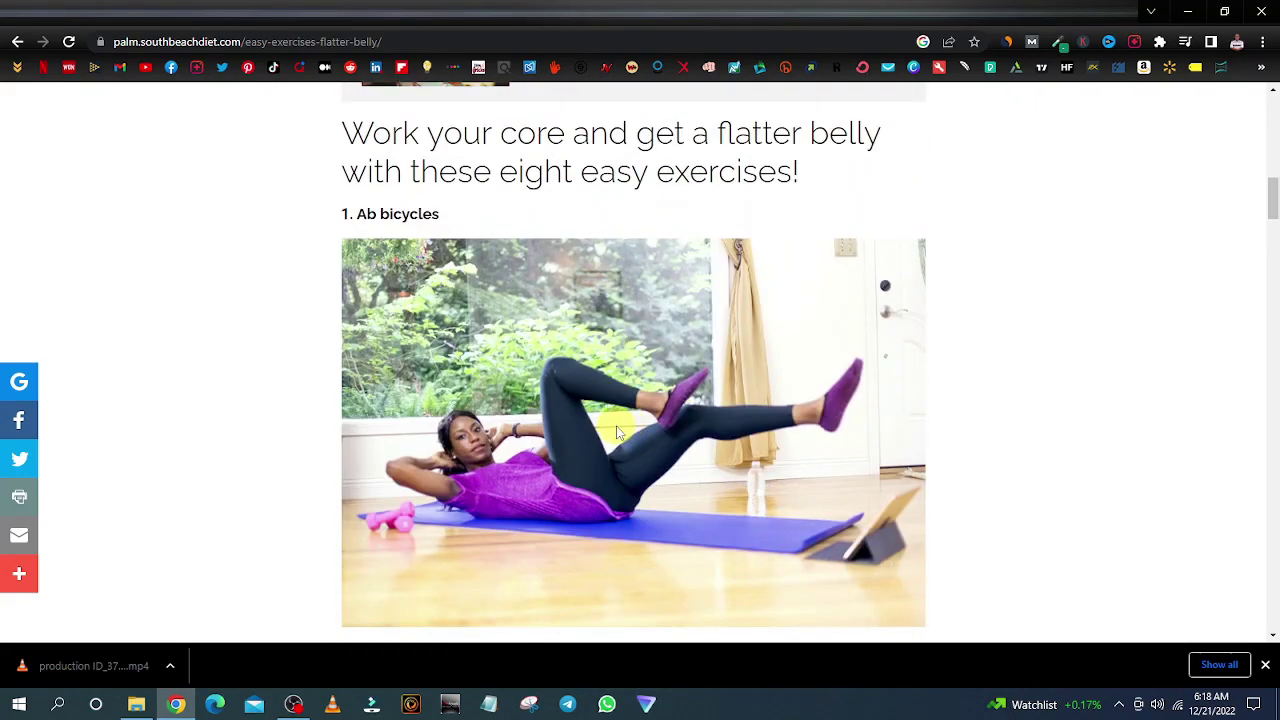
{"action": "right_click", "coordinate": [643, 431]}
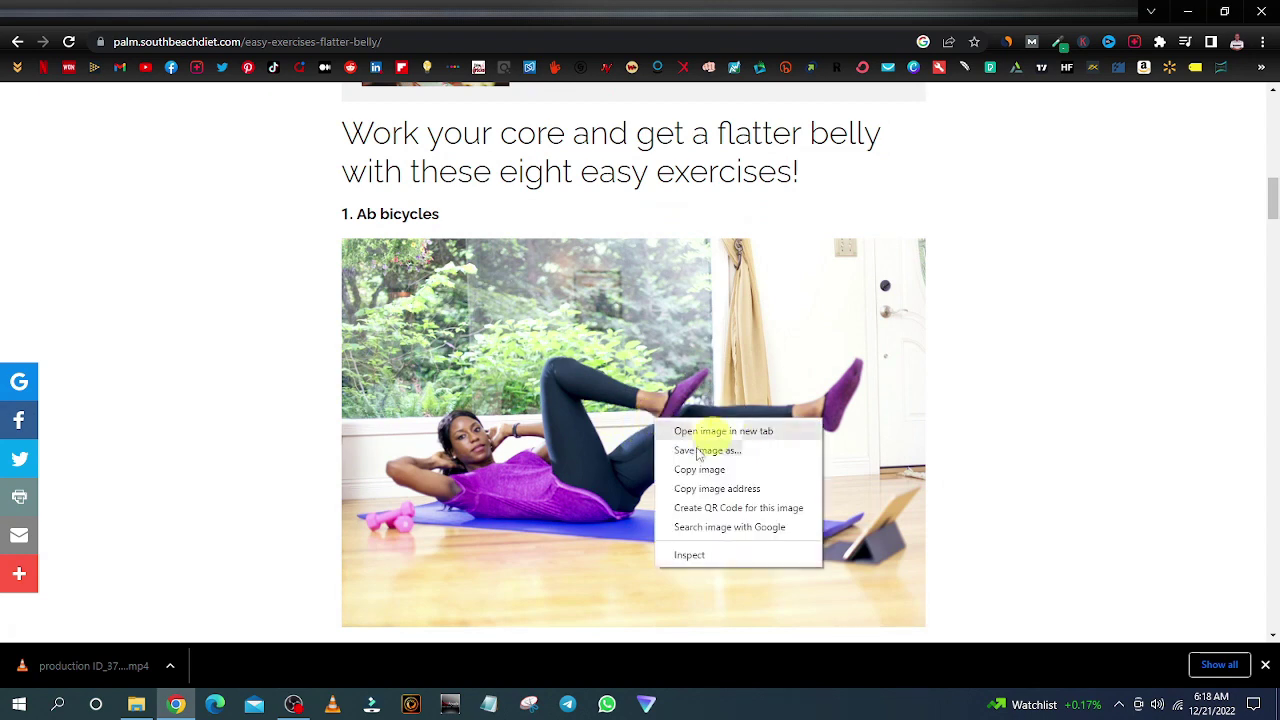
{"action": "left_click", "coordinate": [729, 454]}
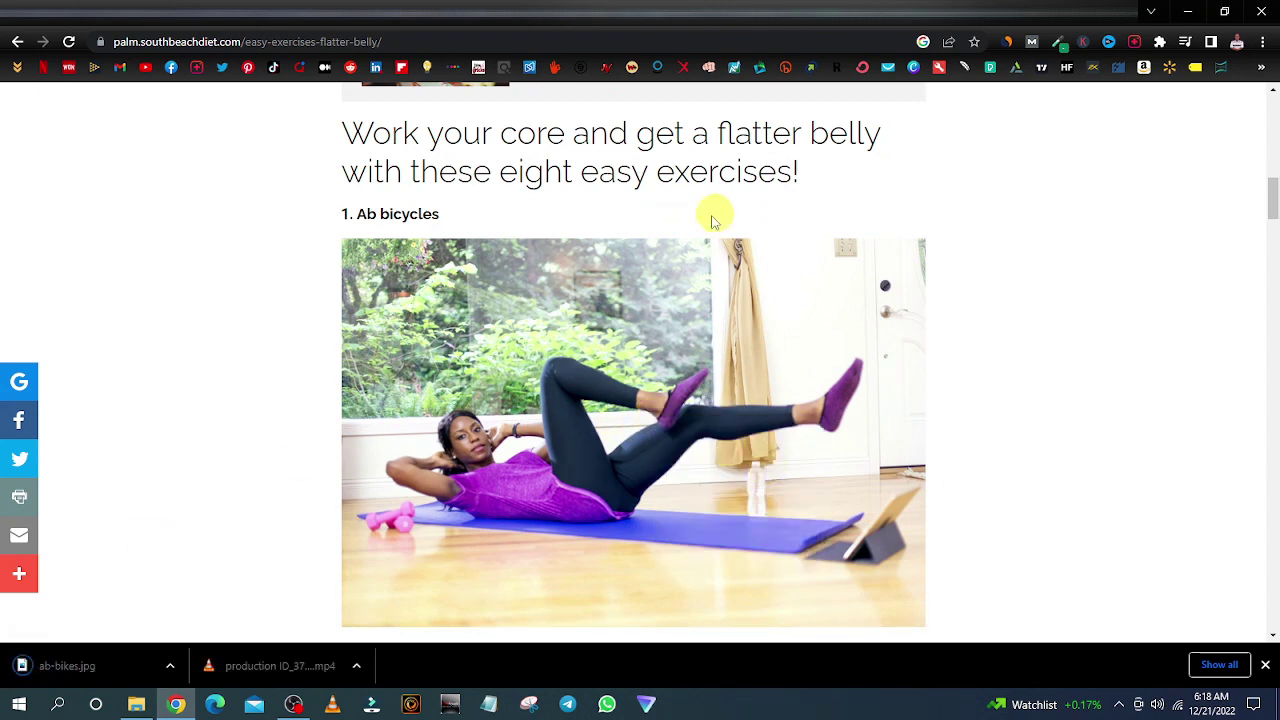
Return to InVideo and upload ab-bikes.jpg to the current project's media.
{"action": "left_click", "coordinate": [694, 12]}
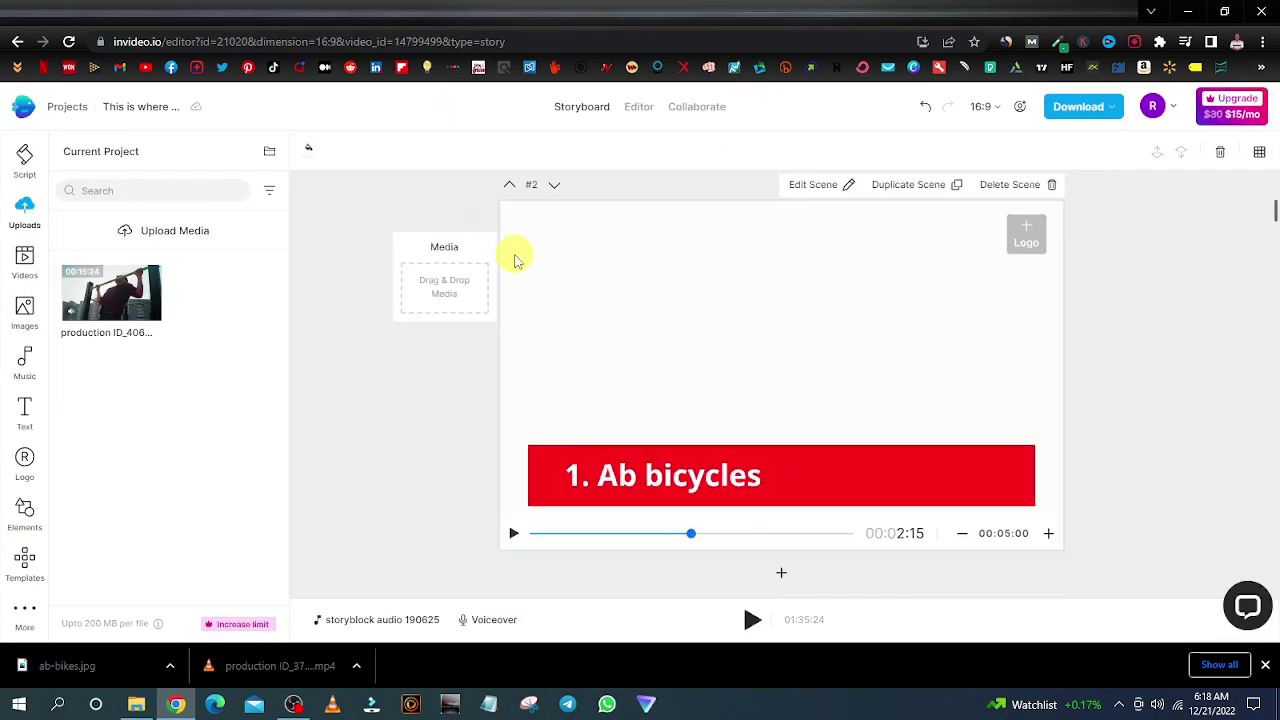
{"action": "left_click_drag", "start_coordinate": [60, 665], "coordinate": [137, 417]}
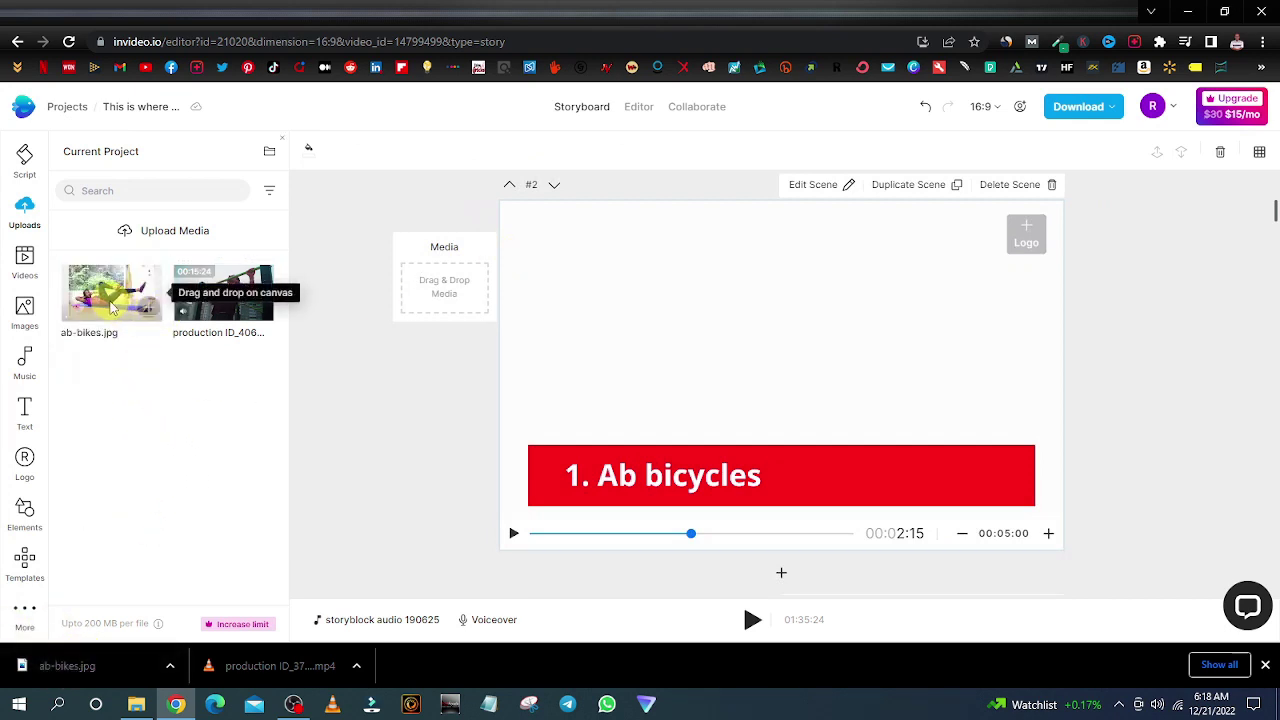
Place the ab-bikes image in scene 2 and enlarge it to cover the full width of the frame.
{"action": "left_click_drag", "start_coordinate": [150, 290], "coordinate": [408, 297]}
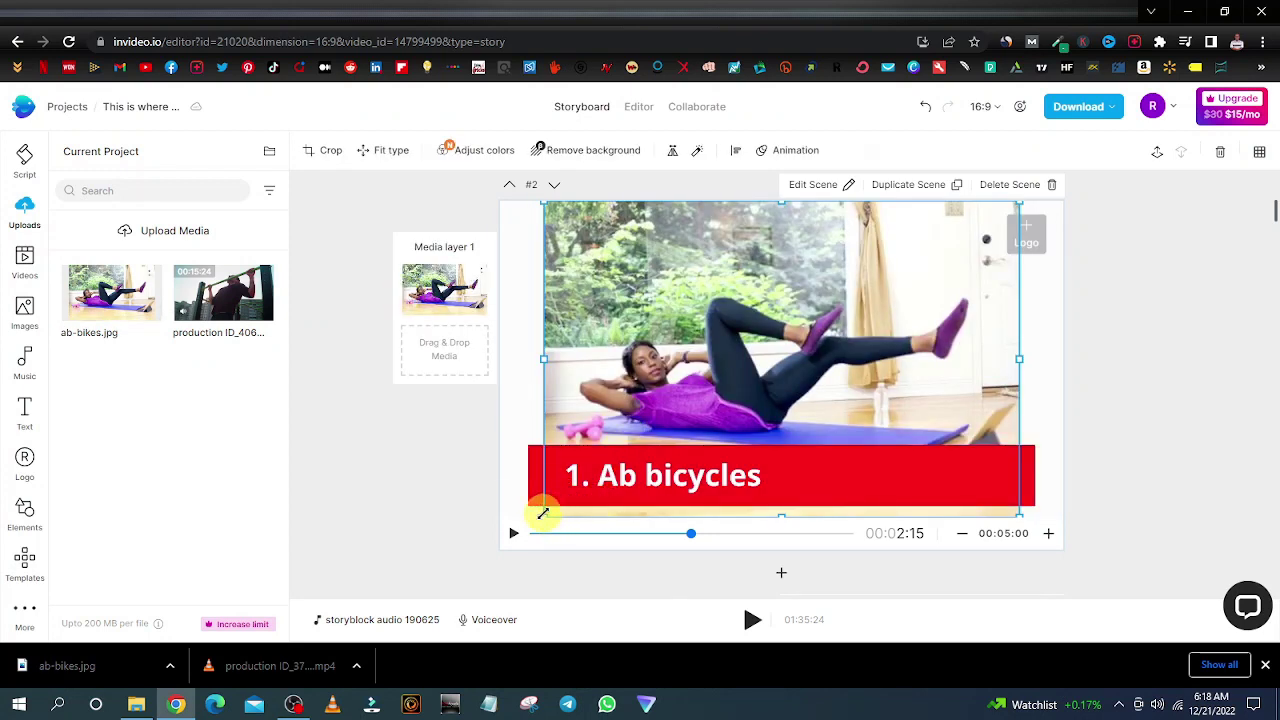
{"action": "left_click_drag", "start_coordinate": [533, 513], "coordinate": [491, 528]}
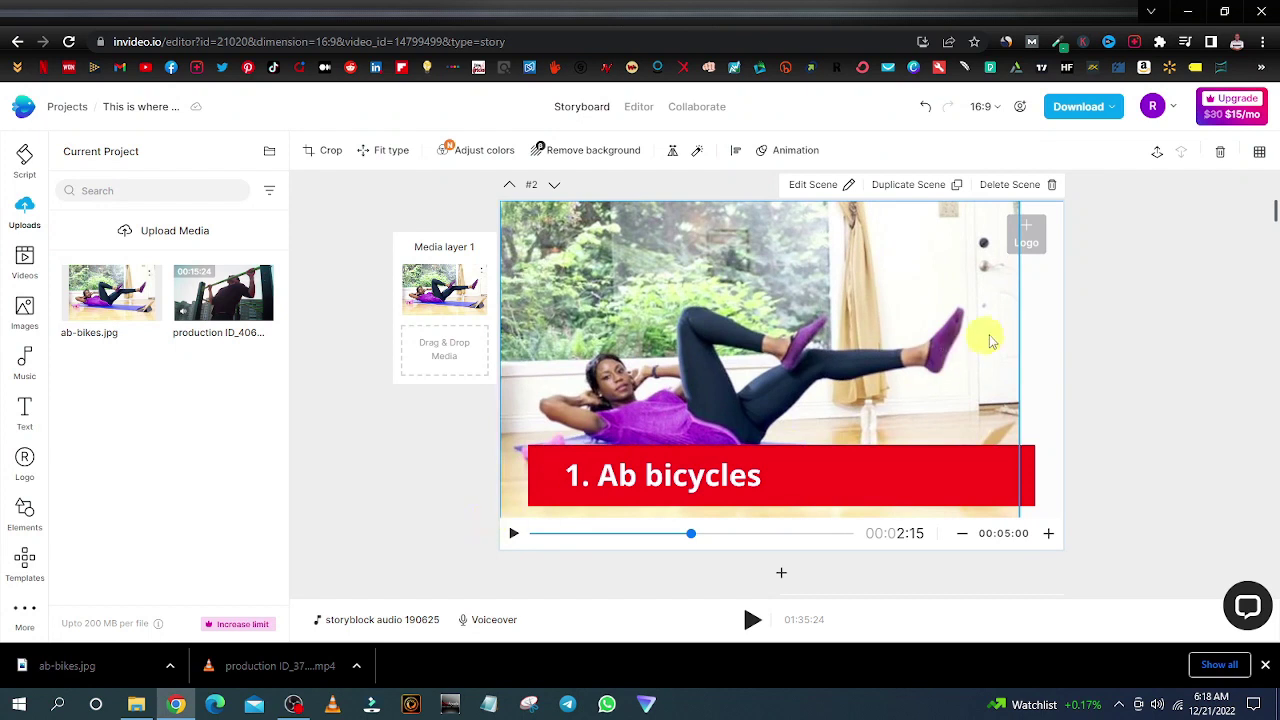
{"action": "left_click_drag", "start_coordinate": [1018, 371], "coordinate": [1061, 366]}
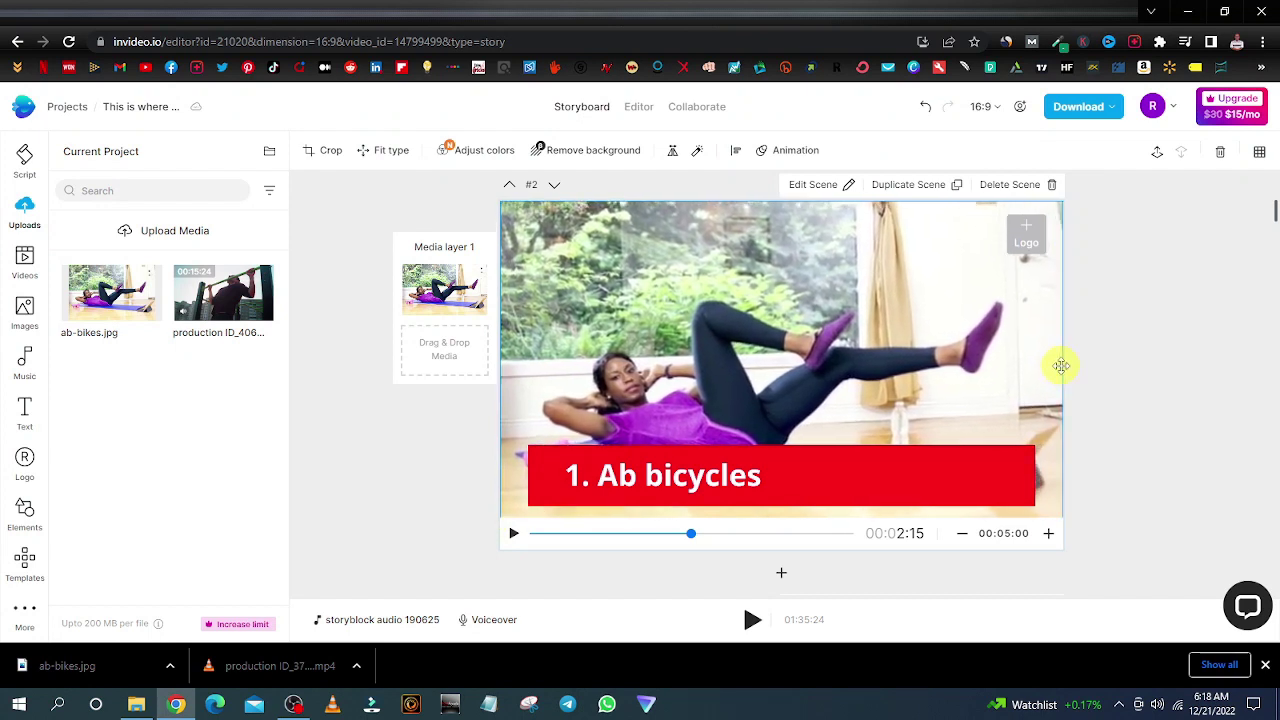
Preview scene 2 with the ab-bikes image from its start, and pause it.
{"action": "left_click", "coordinate": [522, 536]}
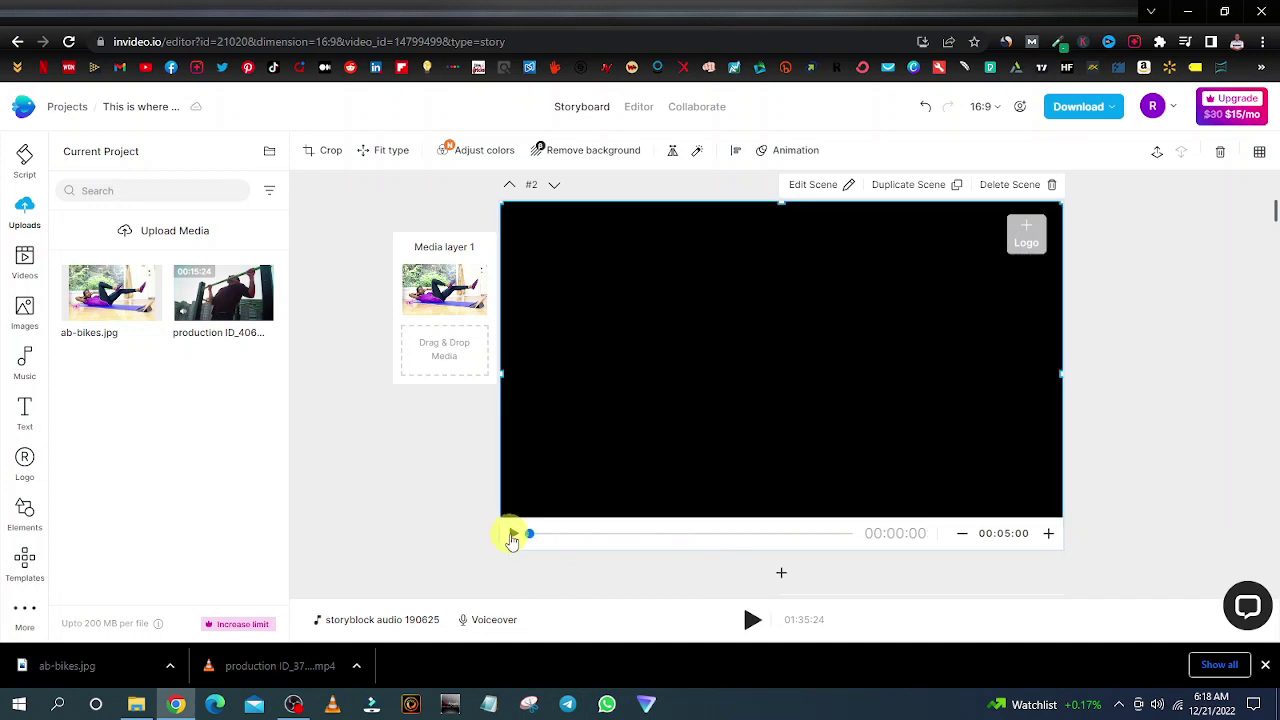
{"action": "left_click", "coordinate": [512, 536]}
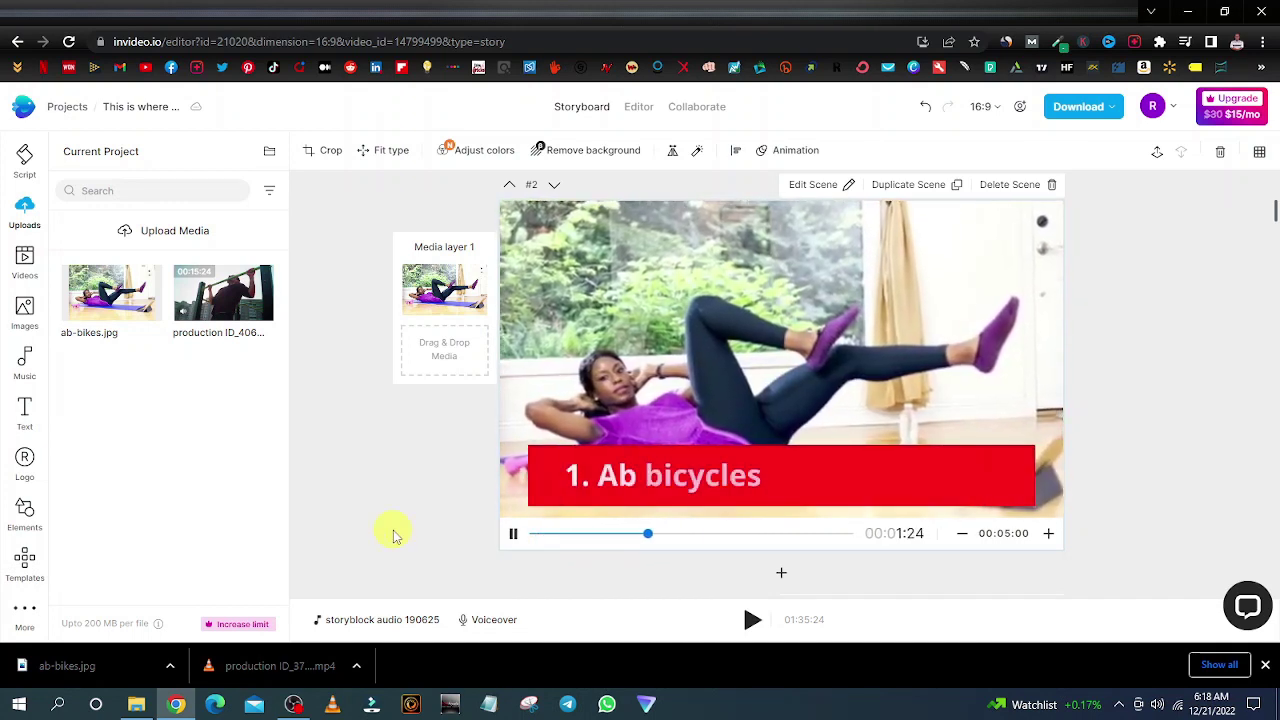
{"action": "left_click", "coordinate": [512, 536]}
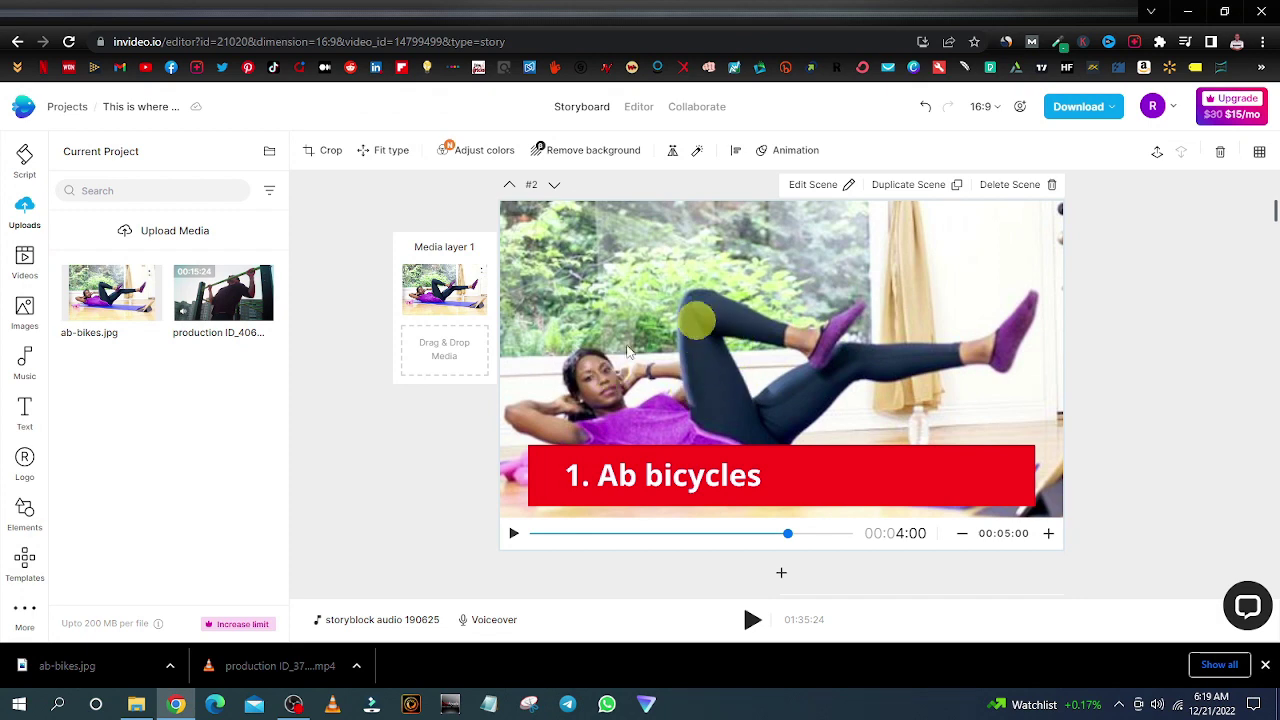
Locate the downloaded ab-bikes.jpg in its folder, check the image dimensions in its properties, and put the folder window away.
{"action": "left_click", "coordinate": [170, 664]}
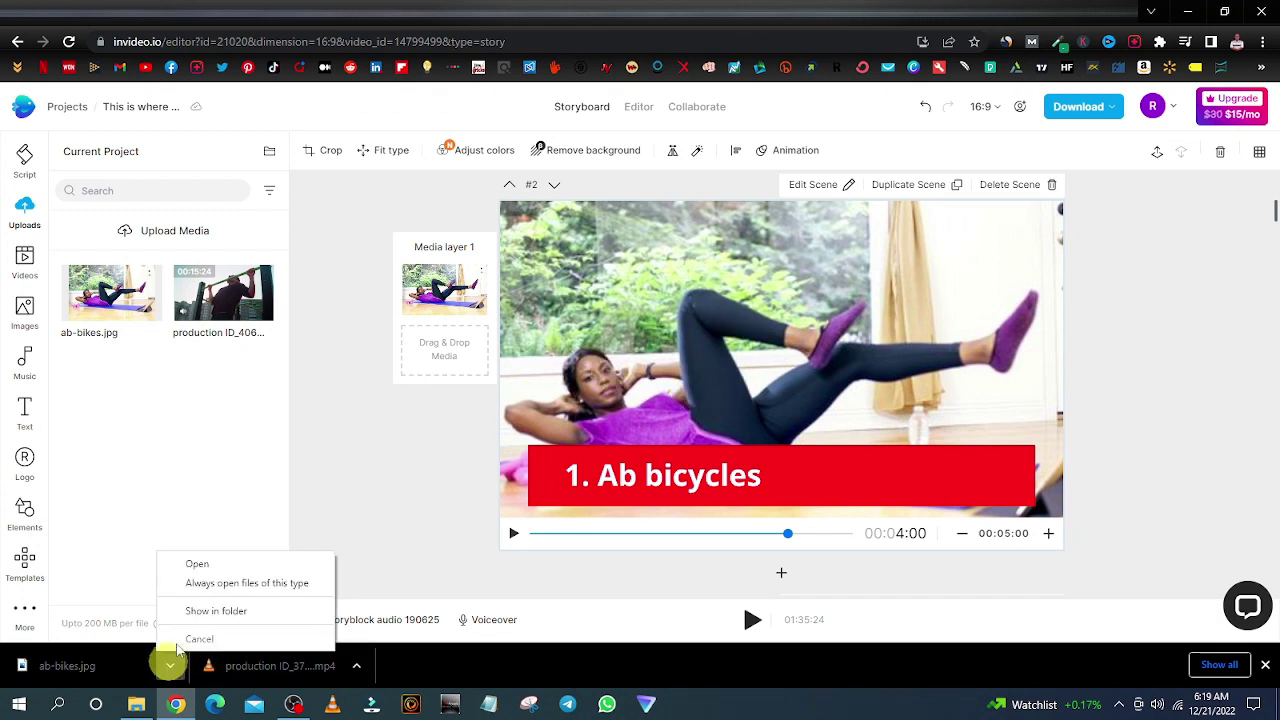
{"action": "left_click", "coordinate": [256, 607]}
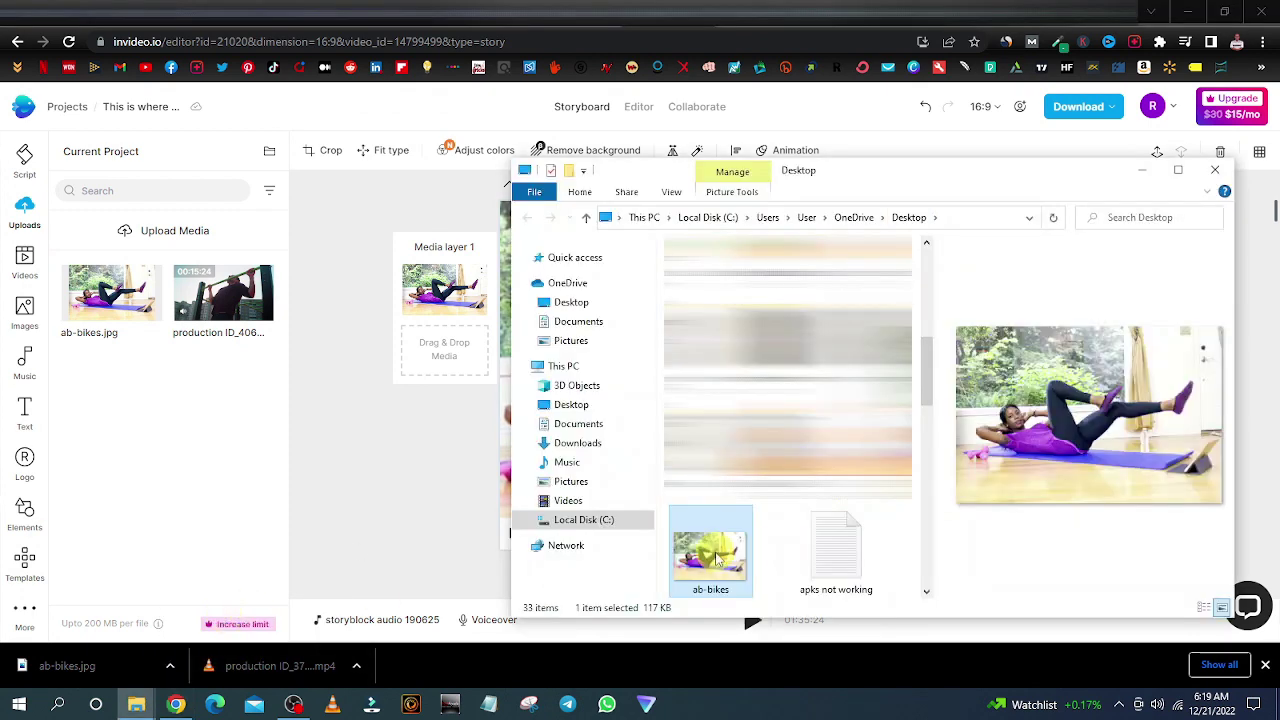
{"action": "key", "text": "alt+Return"}
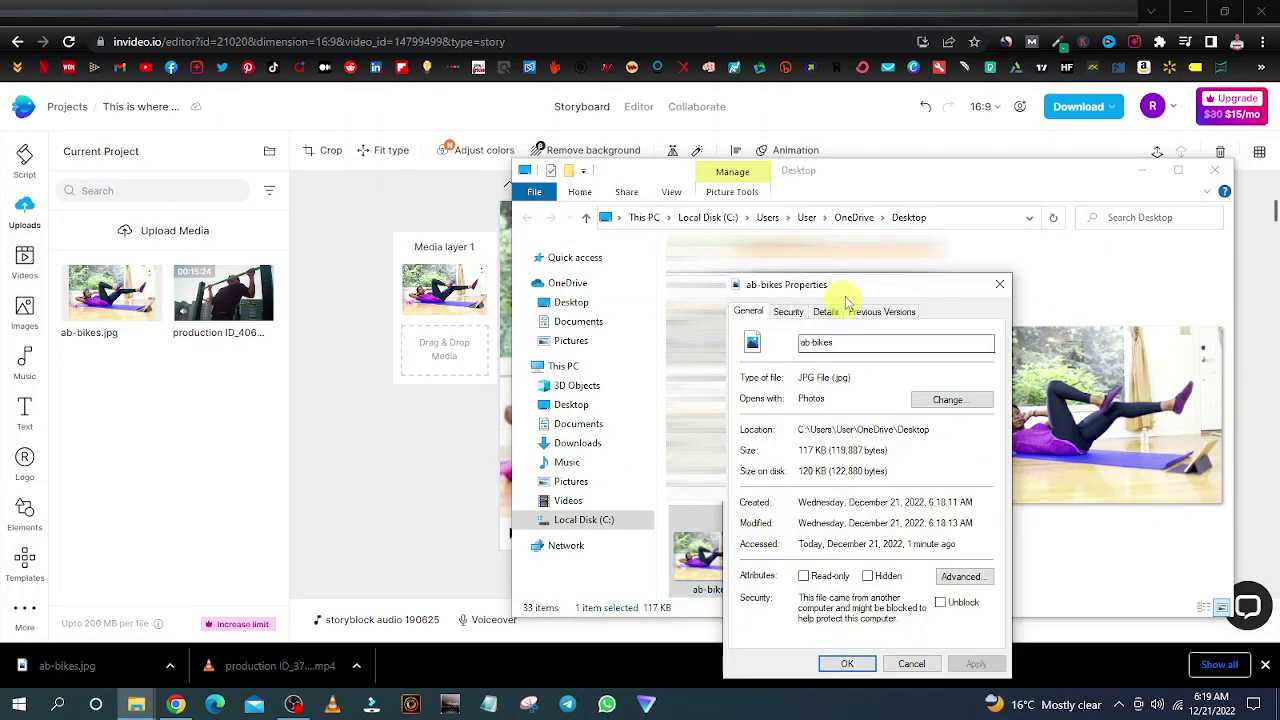
{"action": "left_click", "coordinate": [826, 312]}
{"action": "scroll", "coordinate": [780, 495], "scroll_direction": "down", "scroll_amount": 2}
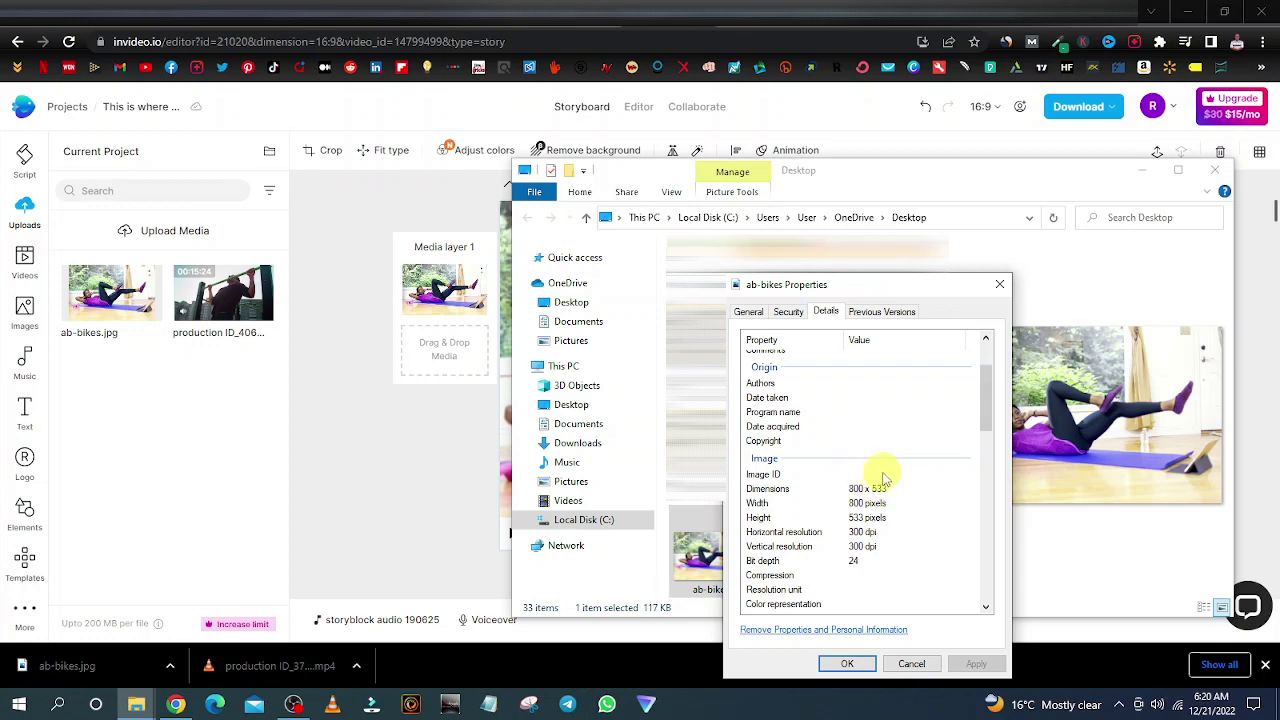
{"action": "left_click", "coordinate": [910, 664]}
{"action": "left_click", "coordinate": [1144, 170]}
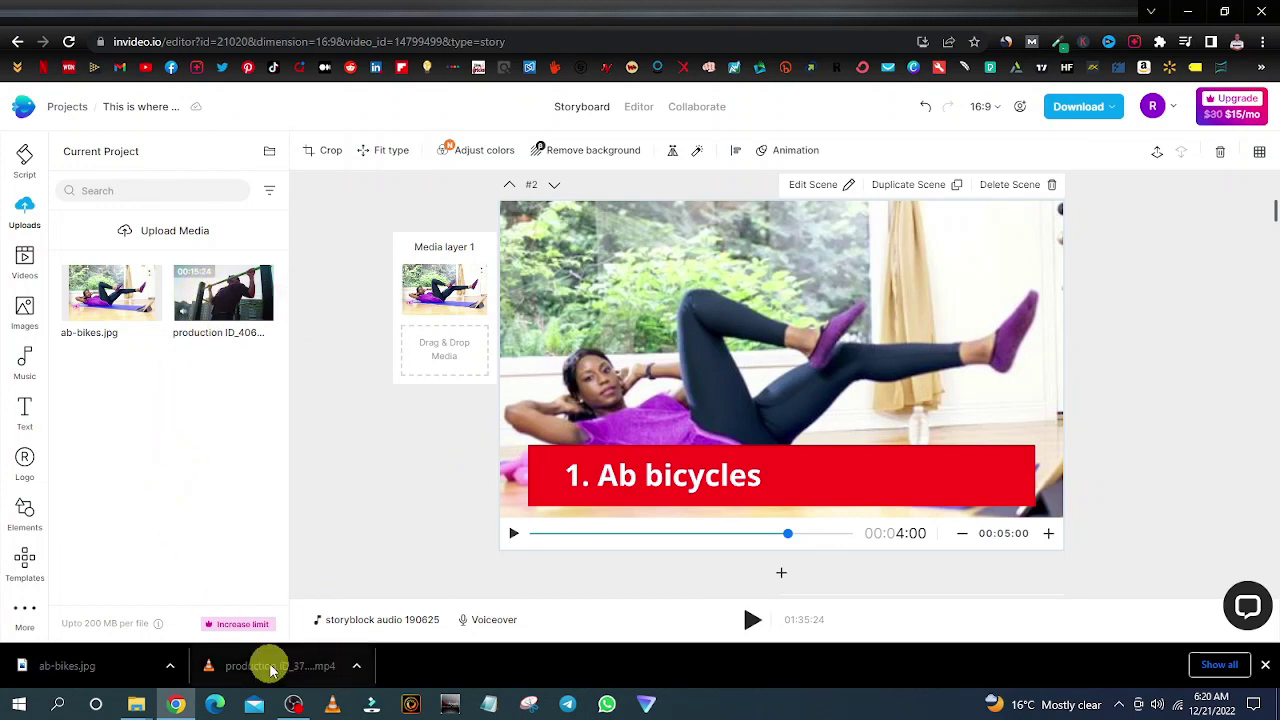
Upload the downloaded stretching clip and add it untrimmed to scene 2 in place of the ab-bikes image.
{"action": "left_click_drag", "start_coordinate": [270, 668], "coordinate": [140, 418]}
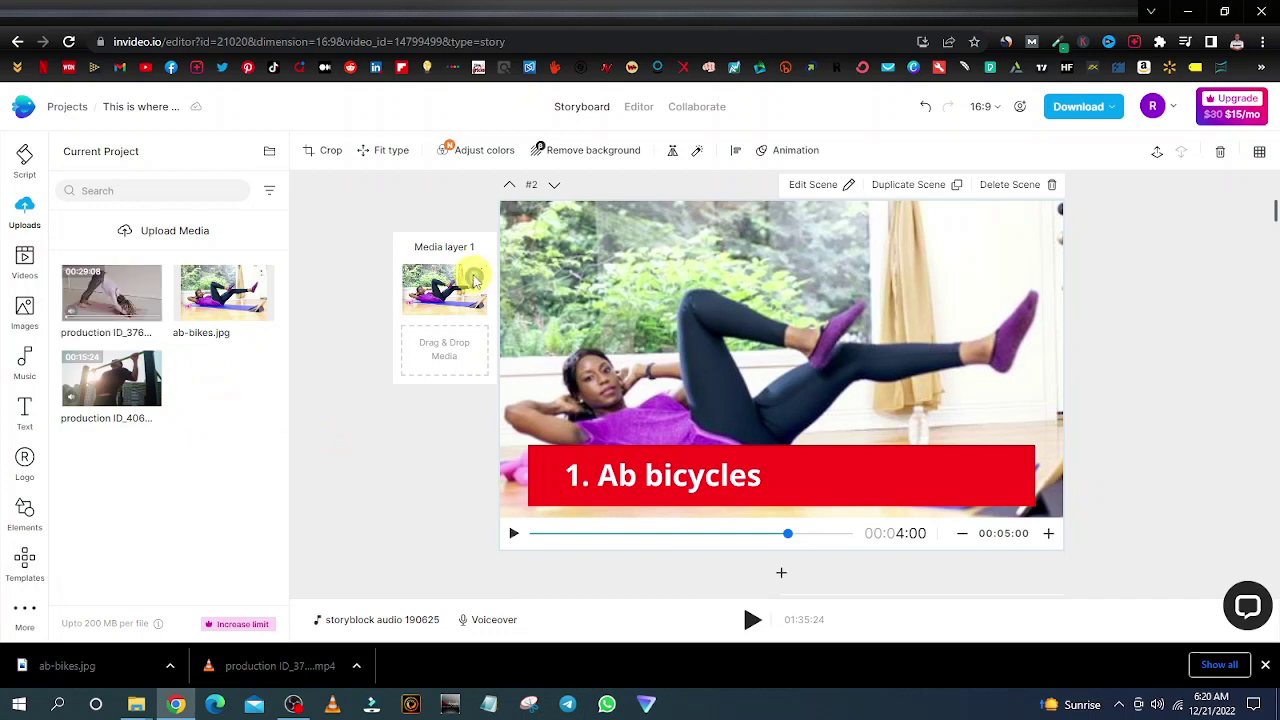
{"action": "left_click_drag", "start_coordinate": [474, 280], "coordinate": [277, 286]}
{"action": "left_click_drag", "start_coordinate": [110, 290], "coordinate": [406, 291]}
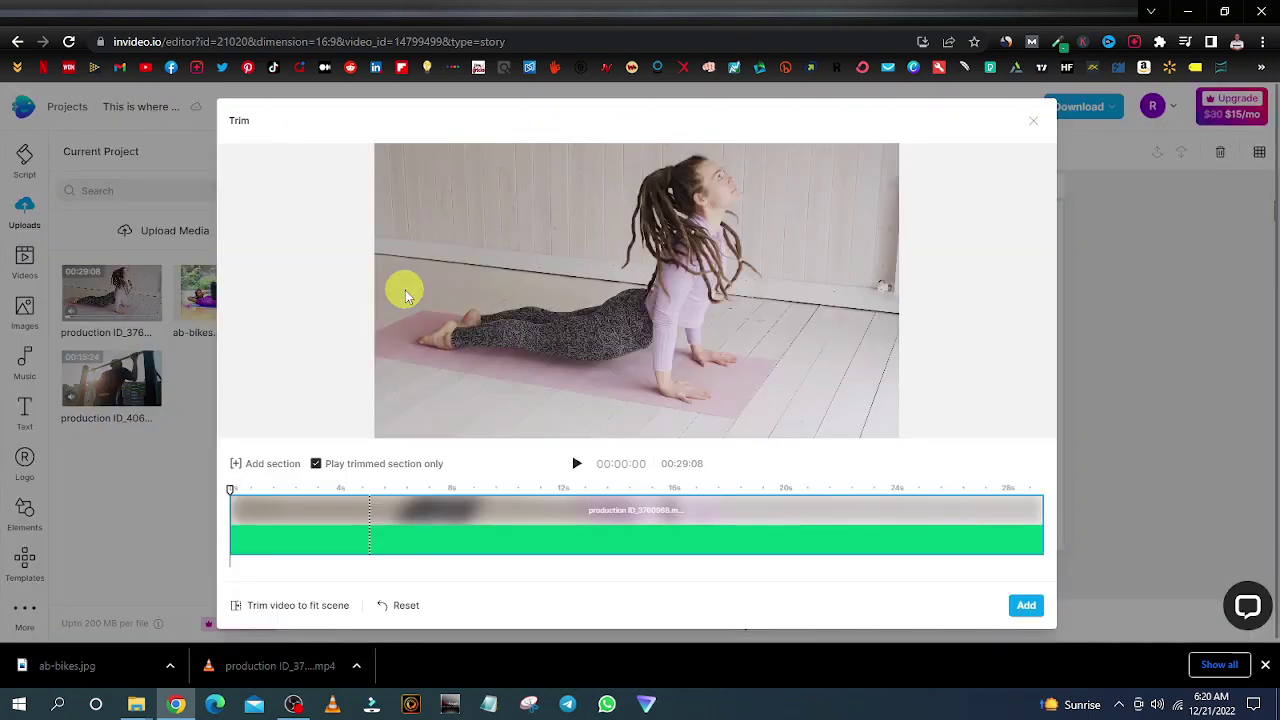
{"action": "left_click", "coordinate": [1025, 605]}
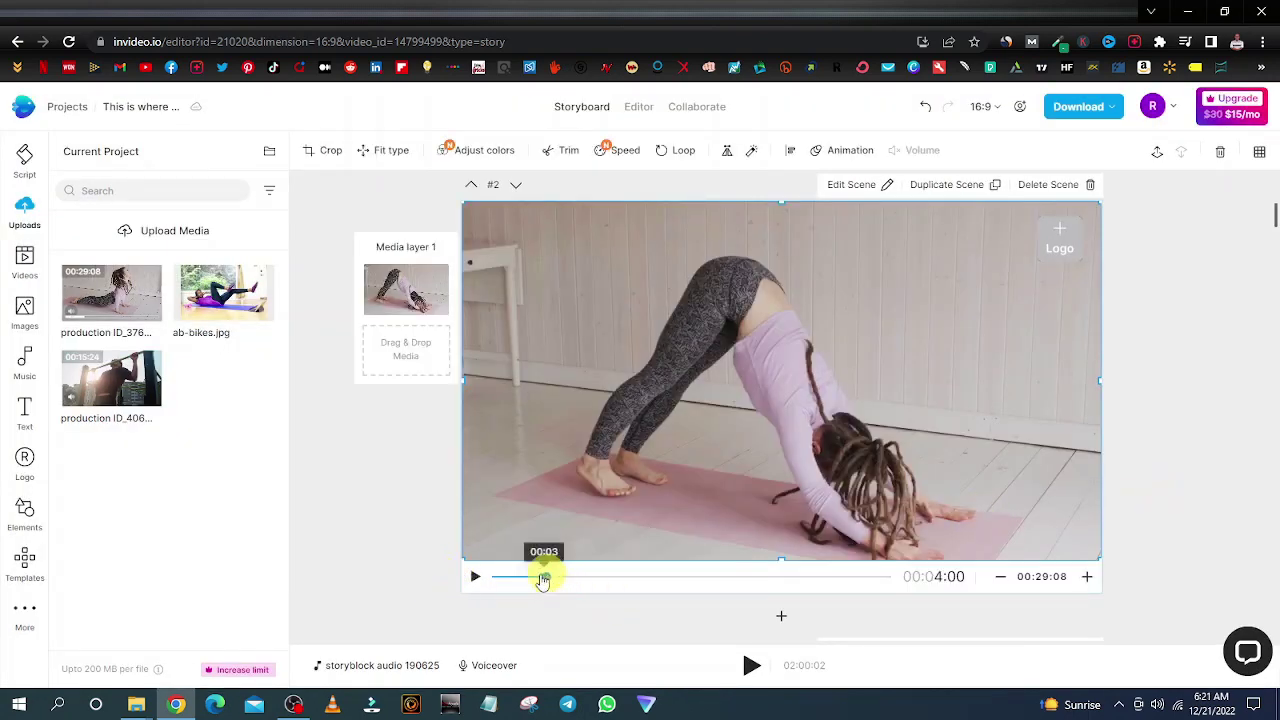
Rewind scene 2, preview it with the stretching clip, and pause it.
{"action": "left_click_drag", "start_coordinate": [545, 577], "coordinate": [481, 582]}
{"action": "left_click", "coordinate": [475, 578]}
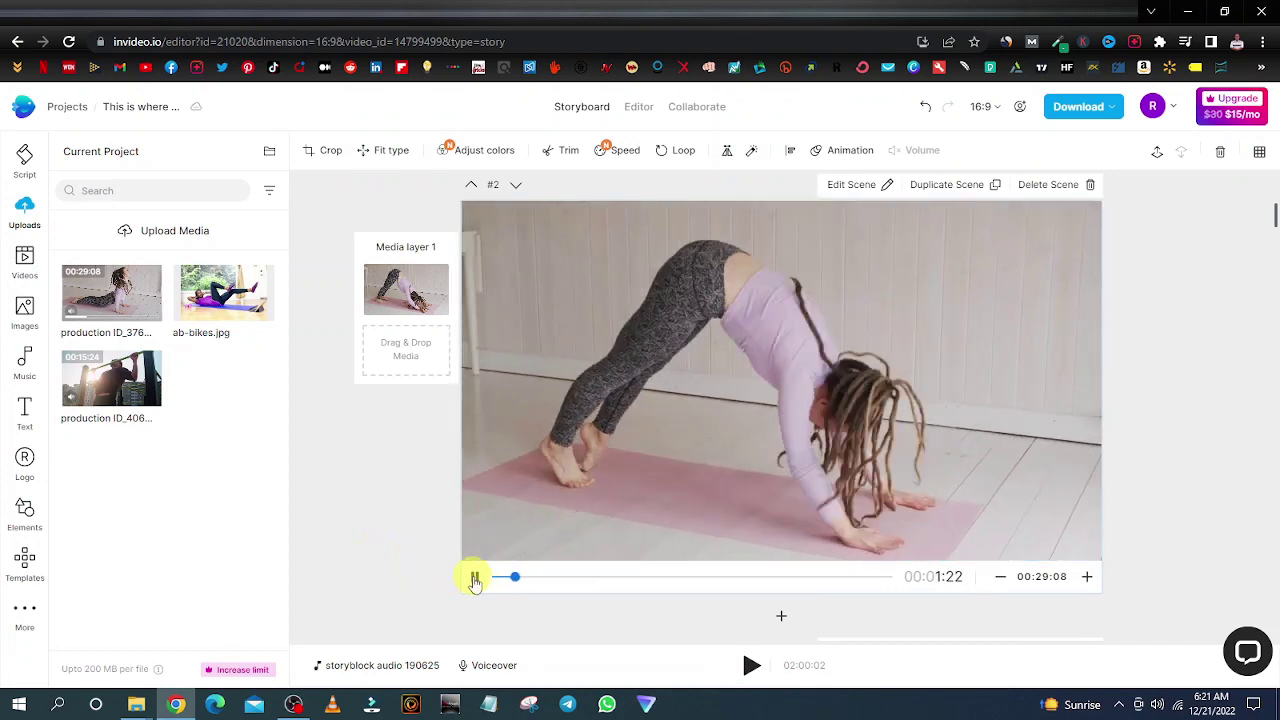
{"action": "left_click", "coordinate": [475, 579]}
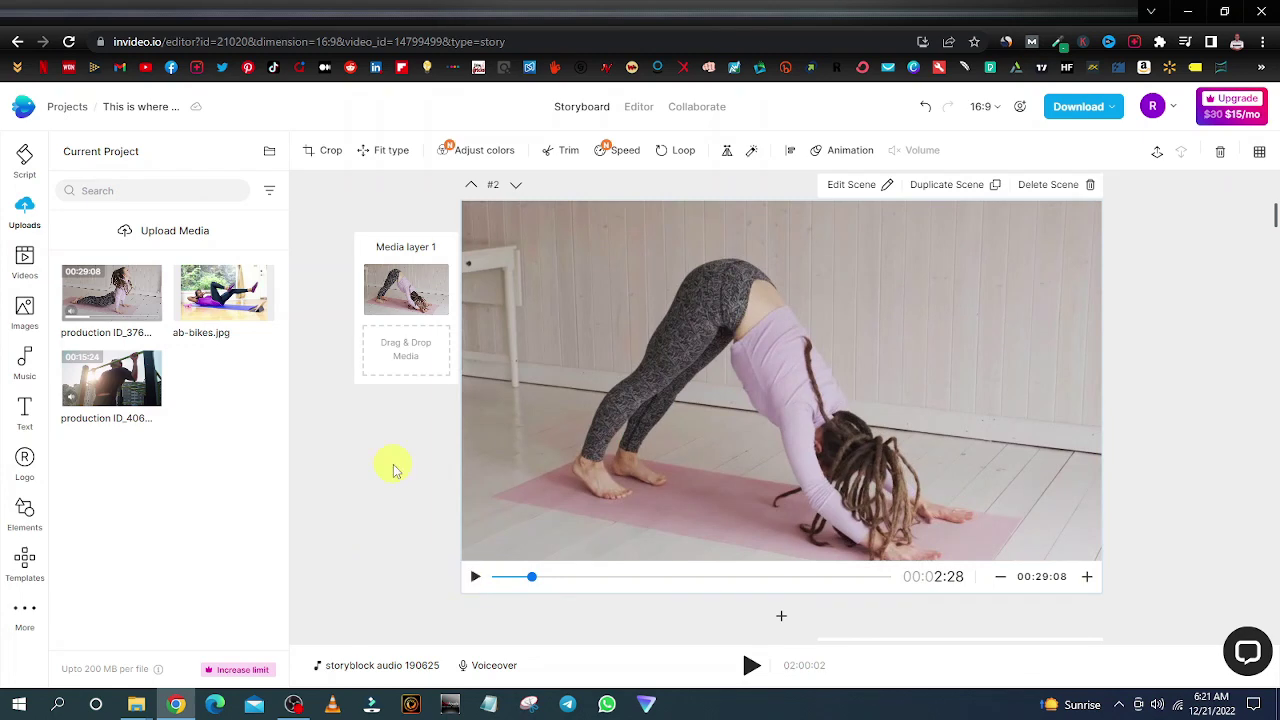
Review the suggested media and captions in scenes 3 to 6, and return to scene 1.
{"action": "scroll", "coordinate": [705, 465], "scroll_direction": "down", "scroll_amount": 1}
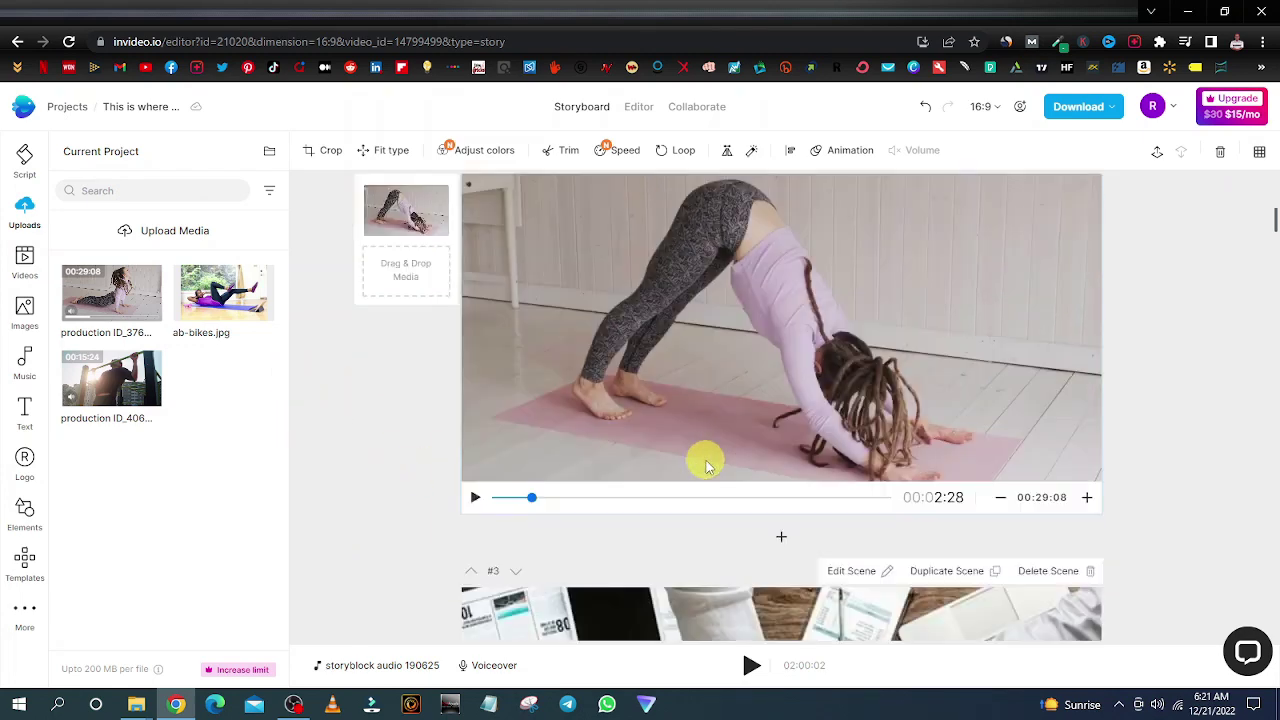
{"action": "scroll", "coordinate": [705, 465], "scroll_direction": "down", "scroll_amount": 5}
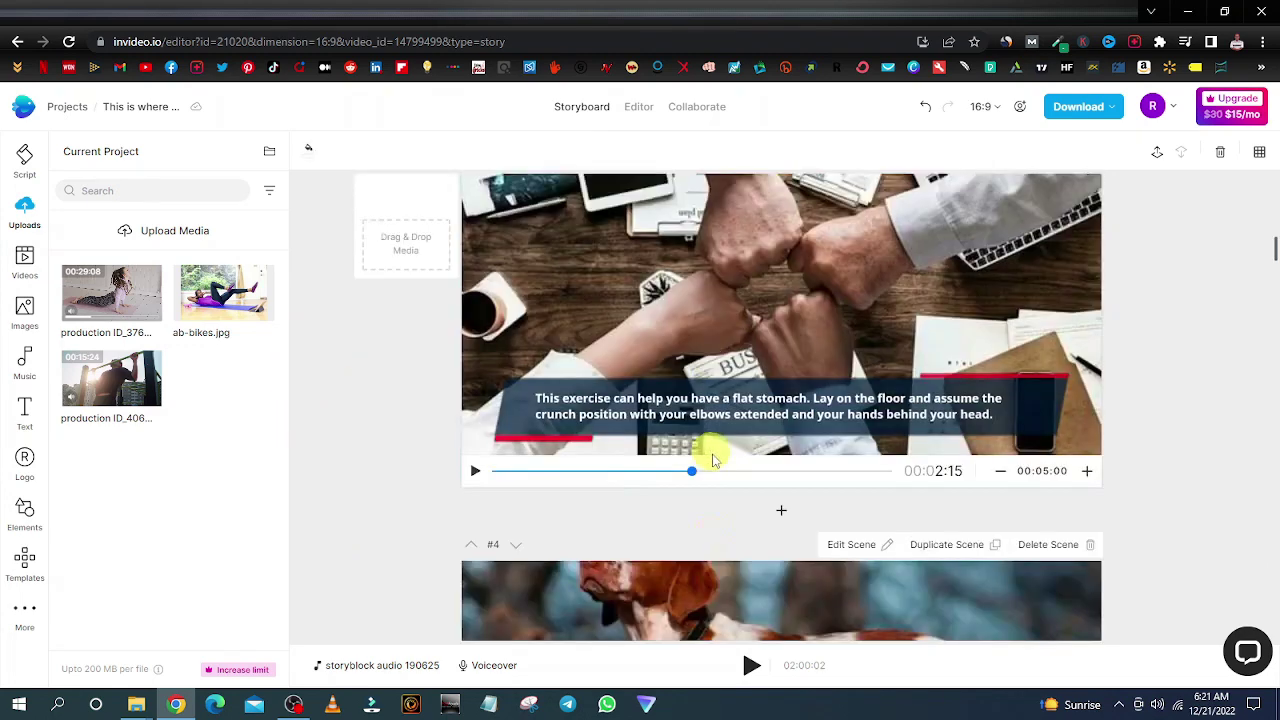
{"action": "scroll", "coordinate": [712, 458], "scroll_direction": "down", "scroll_amount": 8}
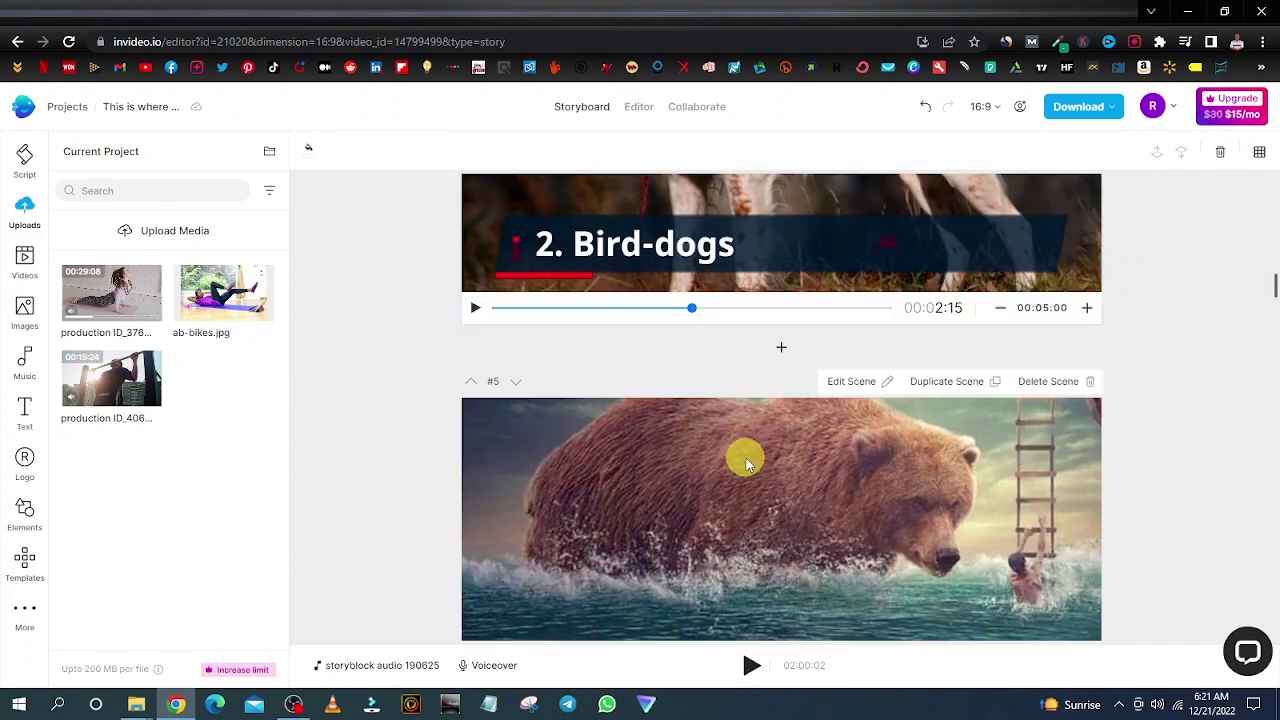
{"action": "scroll", "coordinate": [745, 462], "scroll_direction": "down", "scroll_amount": 6}
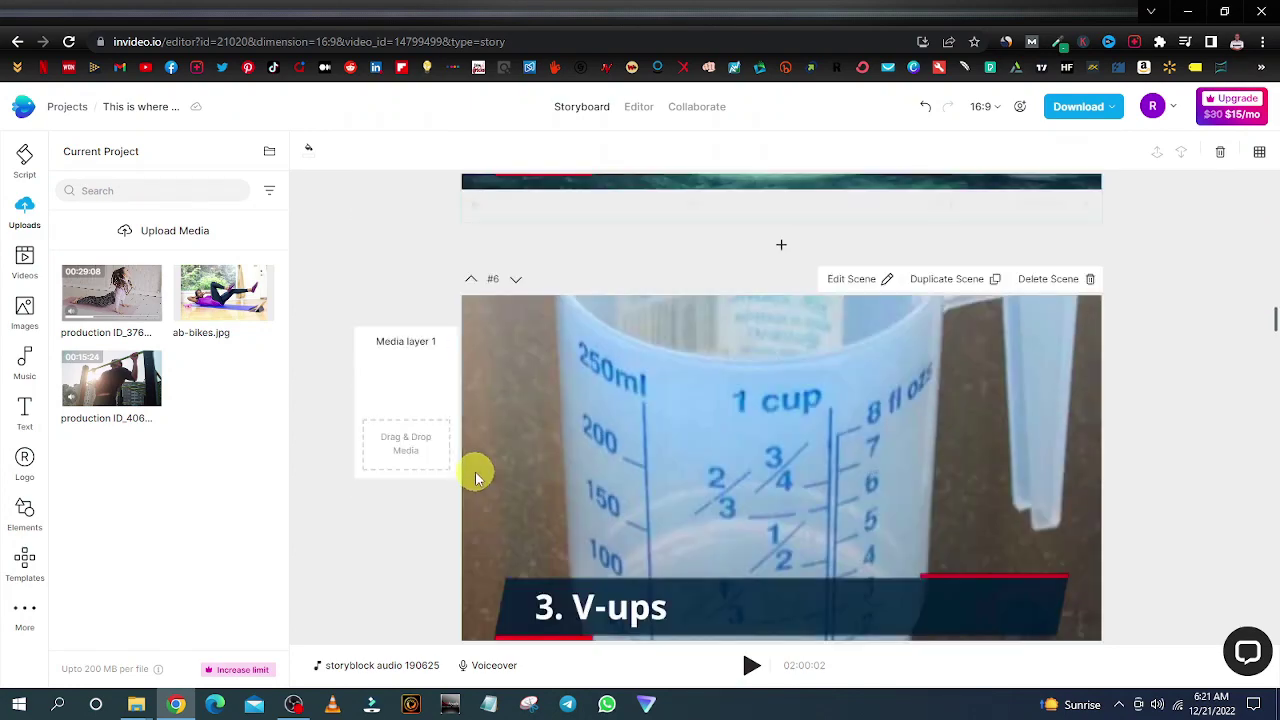
{"action": "scroll", "coordinate": [800, 557], "scroll_direction": "up", "scroll_amount": 3}
{"action": "scroll", "coordinate": [806, 551], "scroll_direction": "down", "scroll_amount": 2}
{"action": "scroll", "coordinate": [880, 531], "scroll_direction": "up", "scroll_amount": 6}
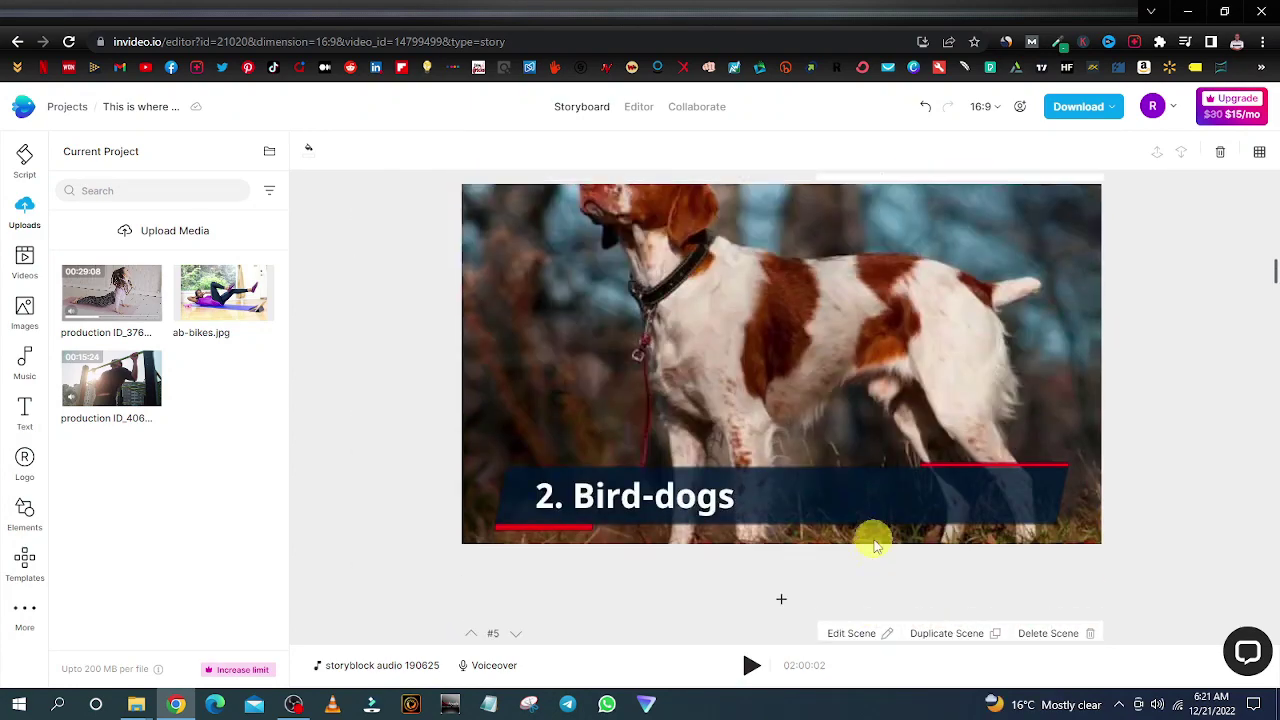
{"action": "scroll", "coordinate": [873, 545], "scroll_direction": "up", "scroll_amount": 10}
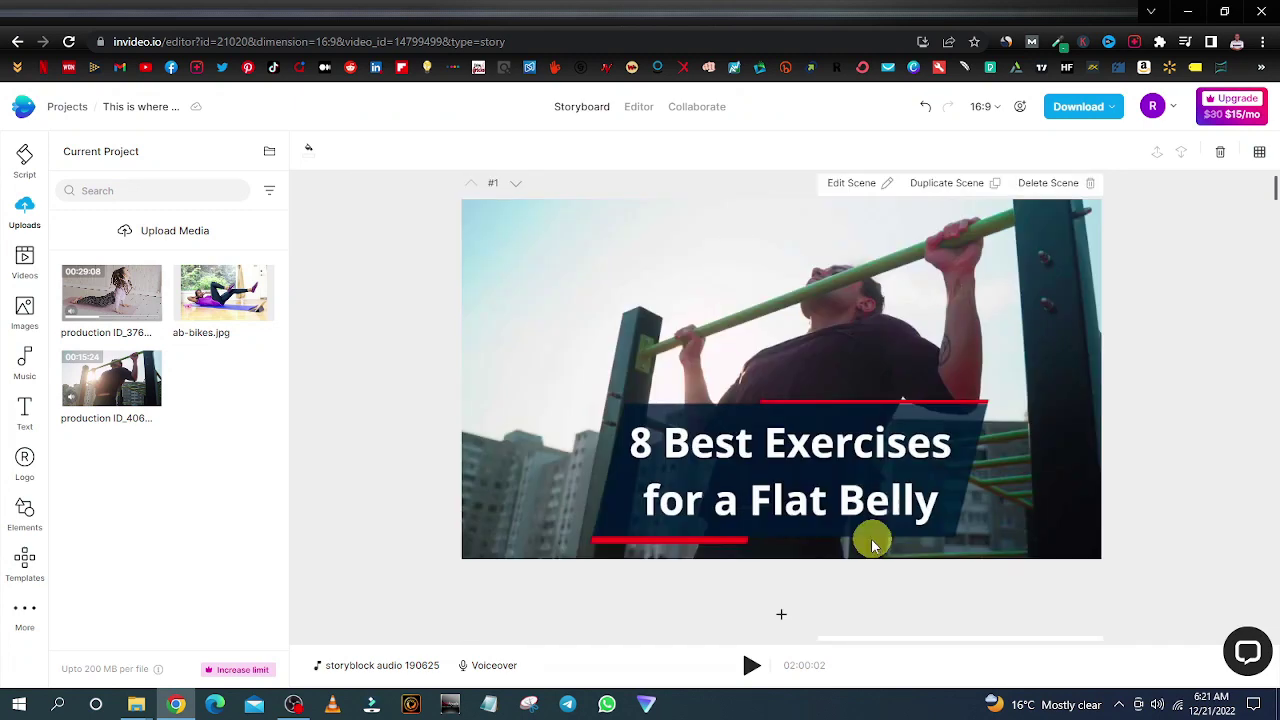
{"action": "scroll", "coordinate": [860, 535], "scroll_direction": "up", "scroll_amount": 1}
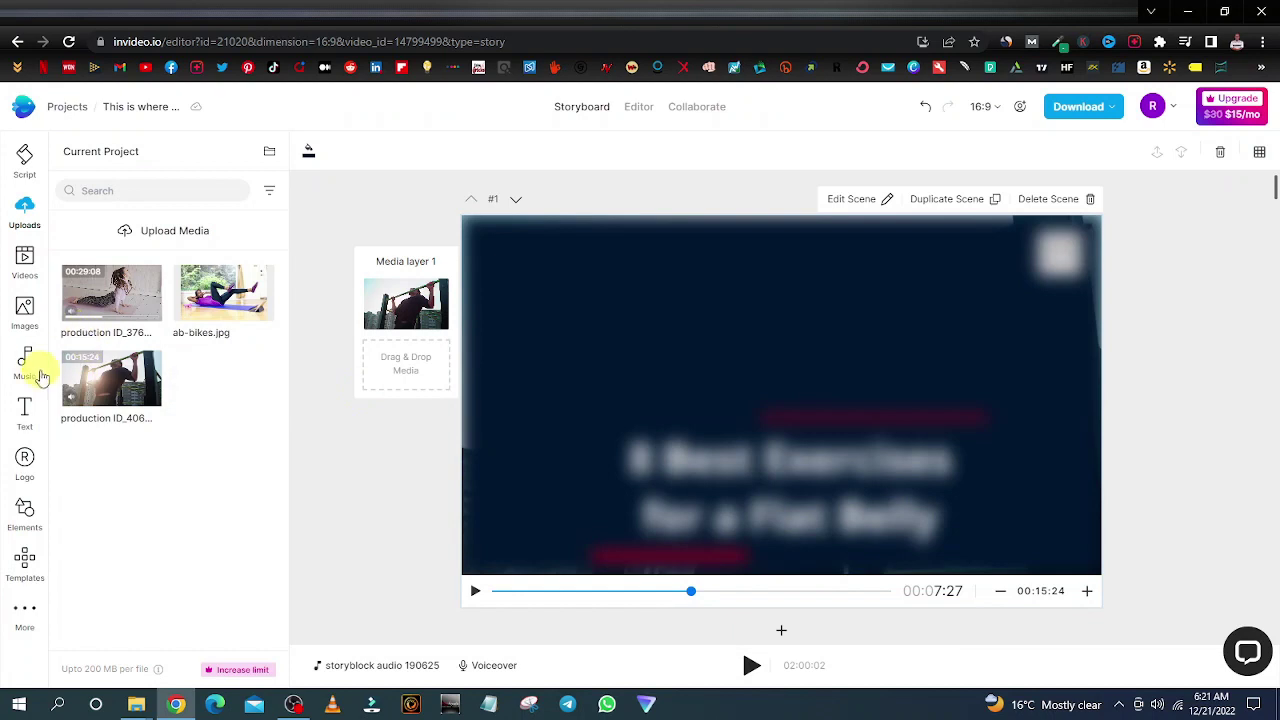
Browse the music library's Relaxing mood and preview the tracks Calm Relaxing Piano and Ready for the daylight (guitar hook).
{"action": "left_click", "coordinate": [25, 365]}
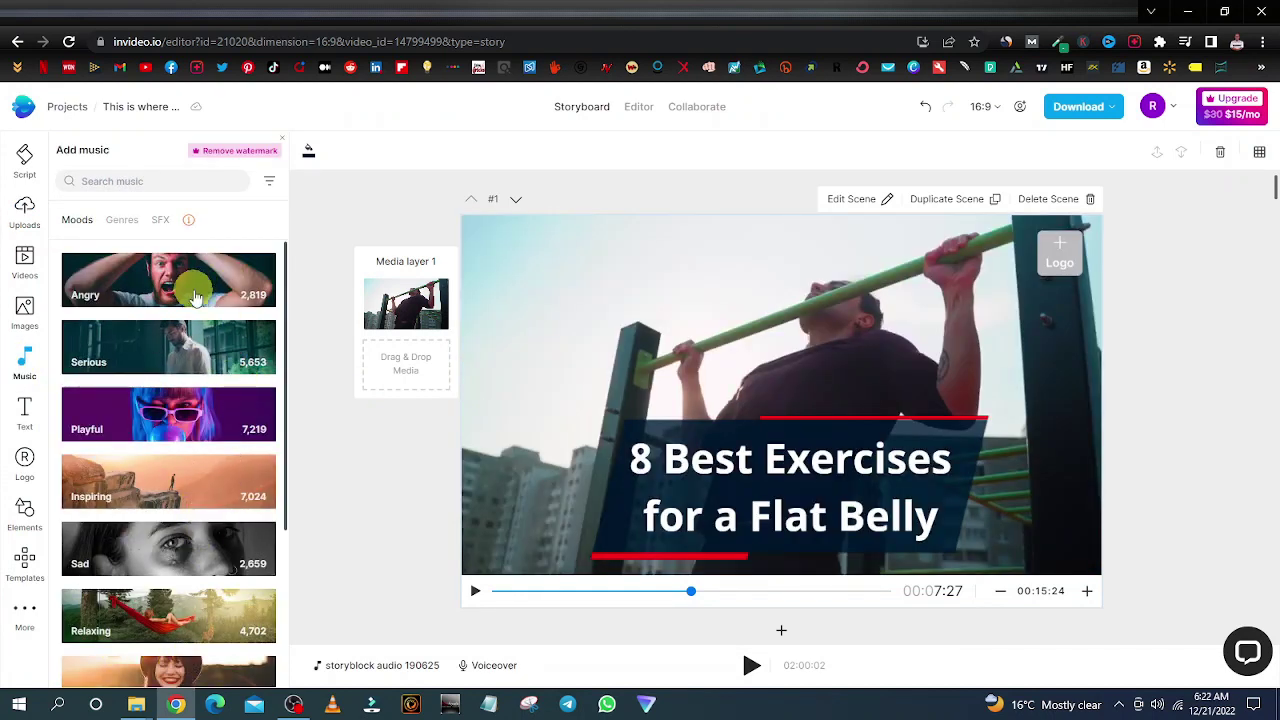
{"action": "left_click", "coordinate": [155, 622]}
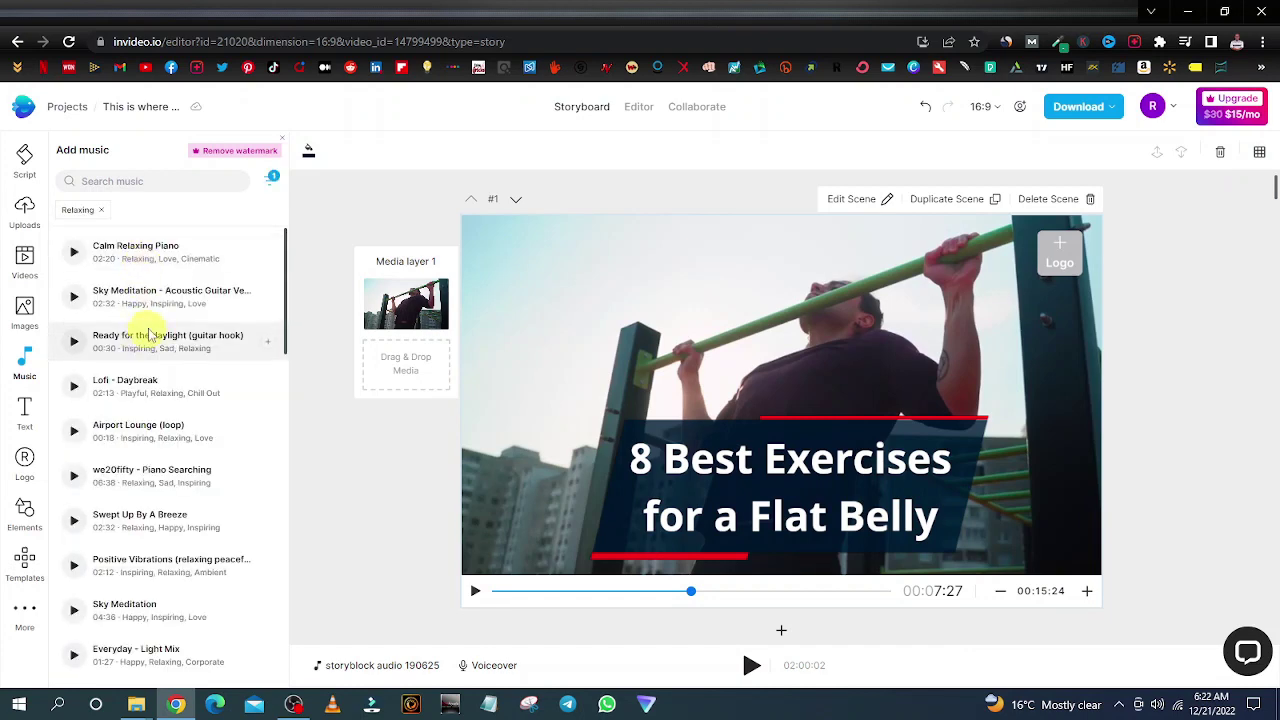
{"action": "scroll", "coordinate": [150, 340], "scroll_direction": "down", "scroll_amount": 5}
{"action": "scroll", "coordinate": [170, 420], "scroll_direction": "down", "scroll_amount": 7}
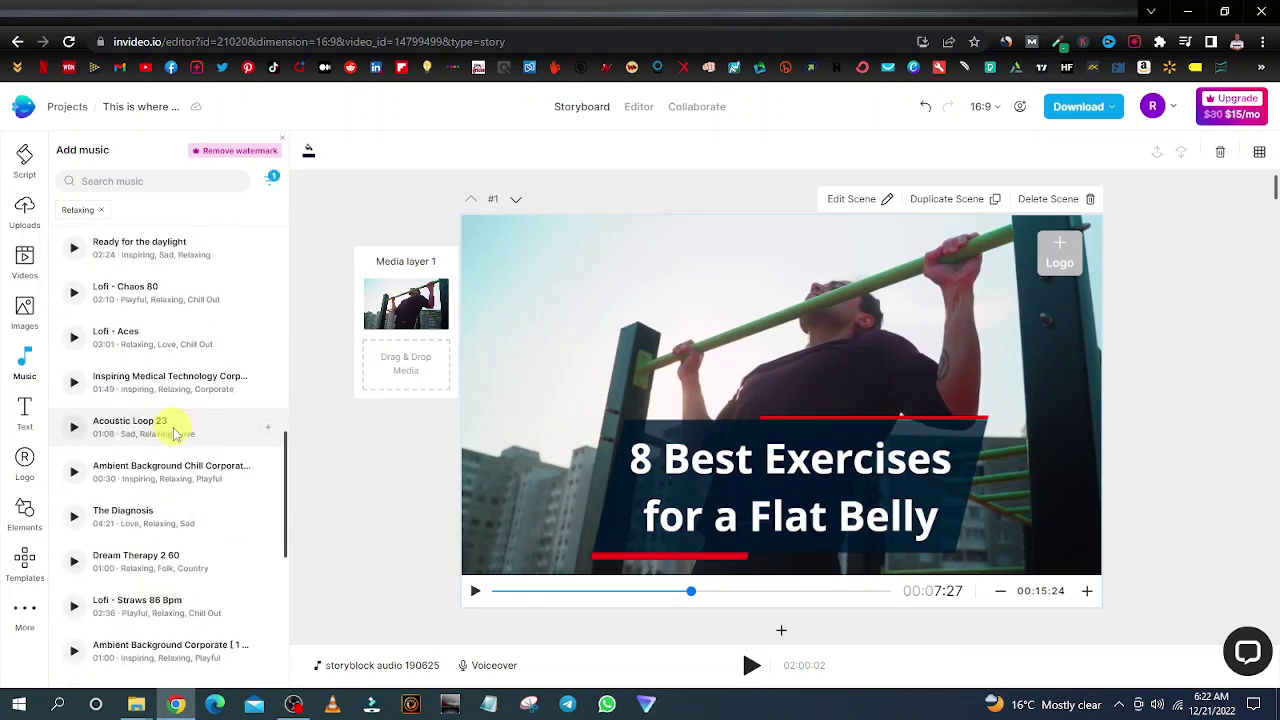
{"action": "scroll", "coordinate": [178, 432], "scroll_direction": "up", "scroll_amount": 8}
{"action": "scroll", "coordinate": [176, 428], "scroll_direction": "up", "scroll_amount": 4}
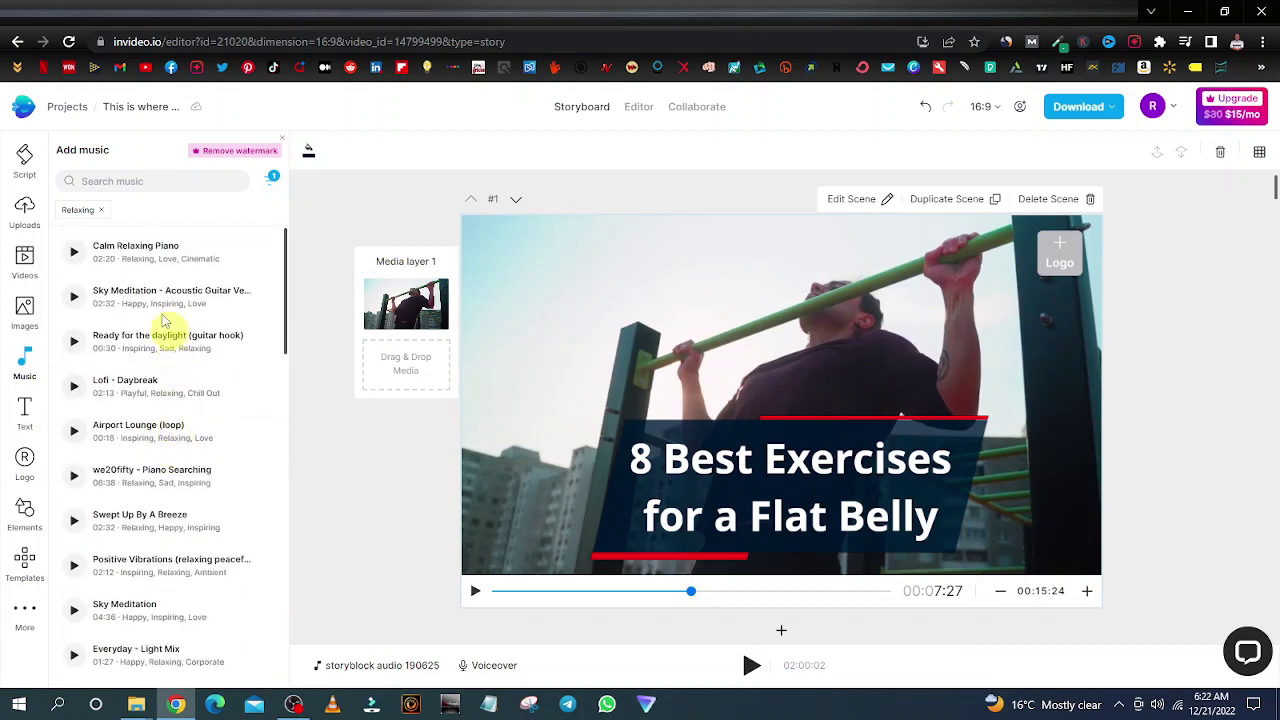
{"action": "left_click", "coordinate": [74, 254]}
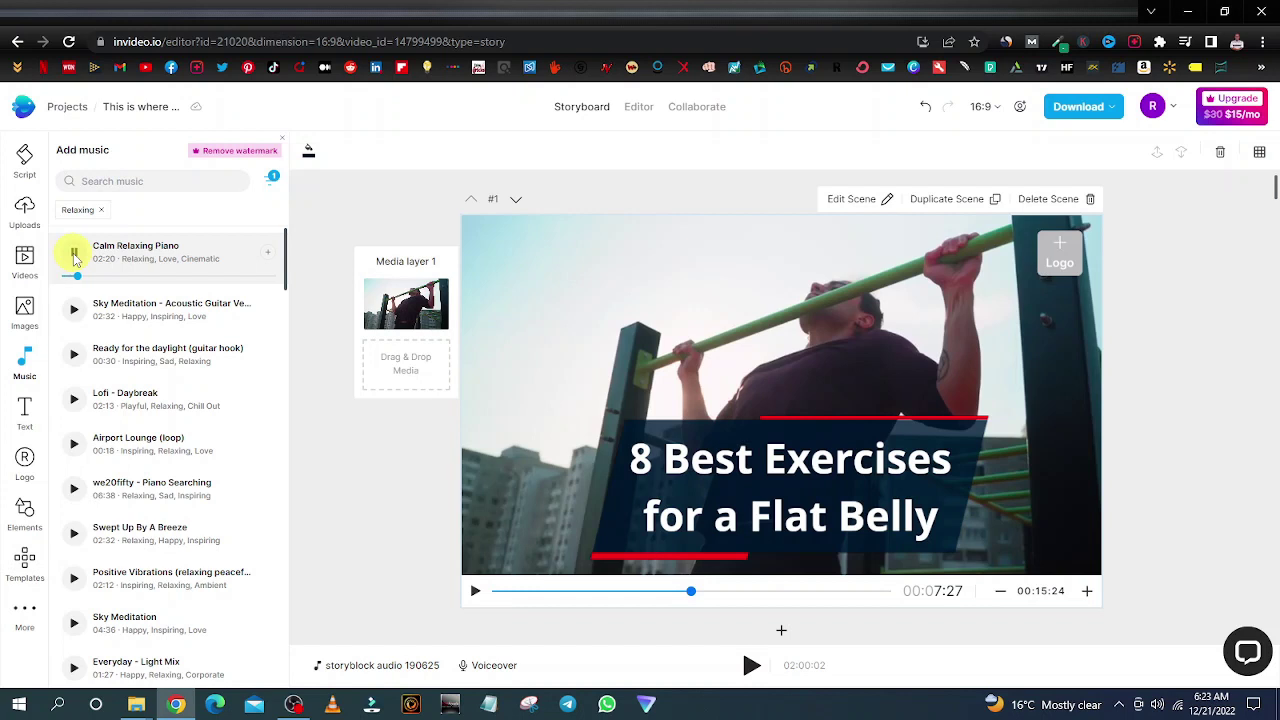
{"action": "left_click", "coordinate": [74, 254]}
{"action": "left_click", "coordinate": [75, 341]}
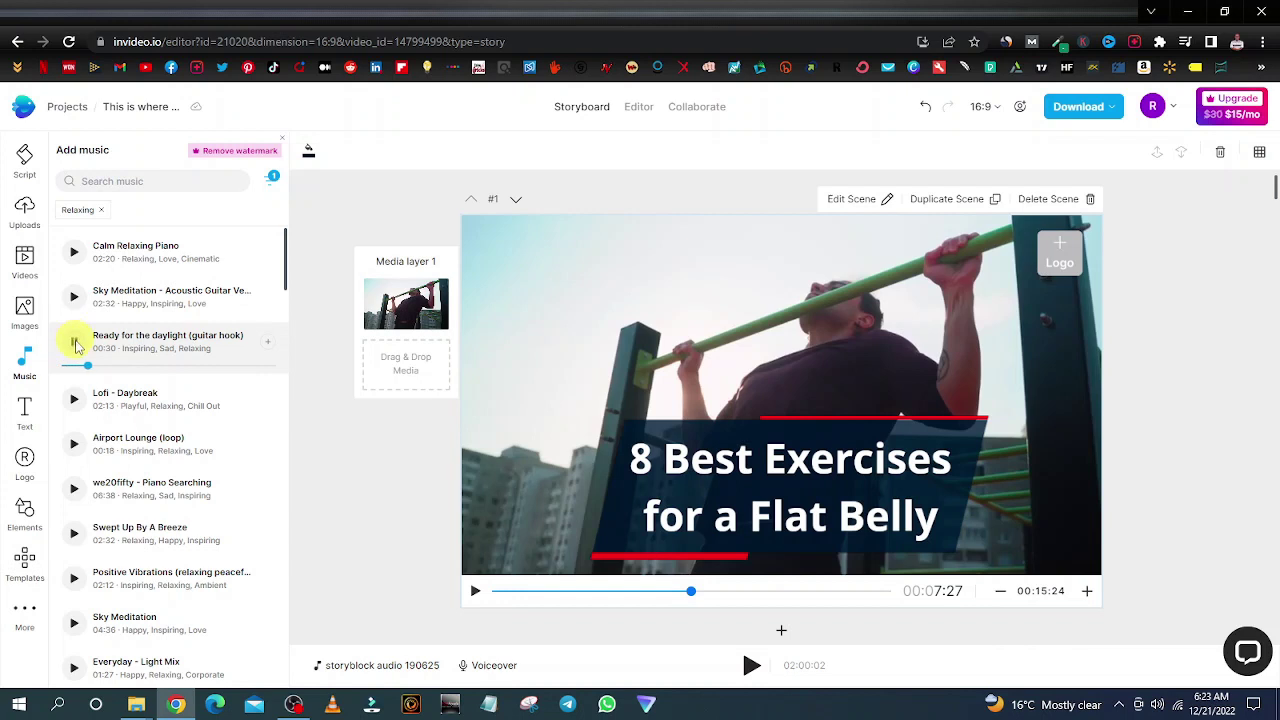
{"action": "left_click", "coordinate": [75, 343]}
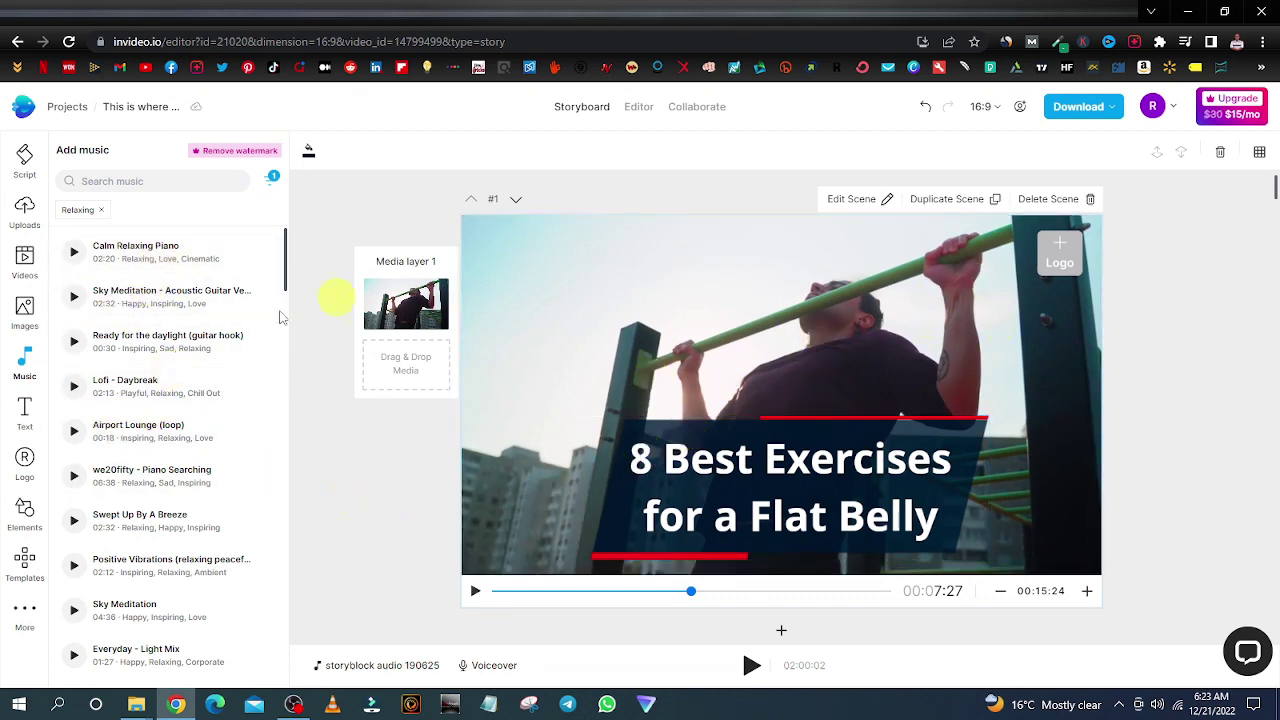
Switch the music mood to Angry, preview Half of Your Heart (Instrumental), and make it the background music for the whole project.
{"action": "left_click", "coordinate": [104, 211]}
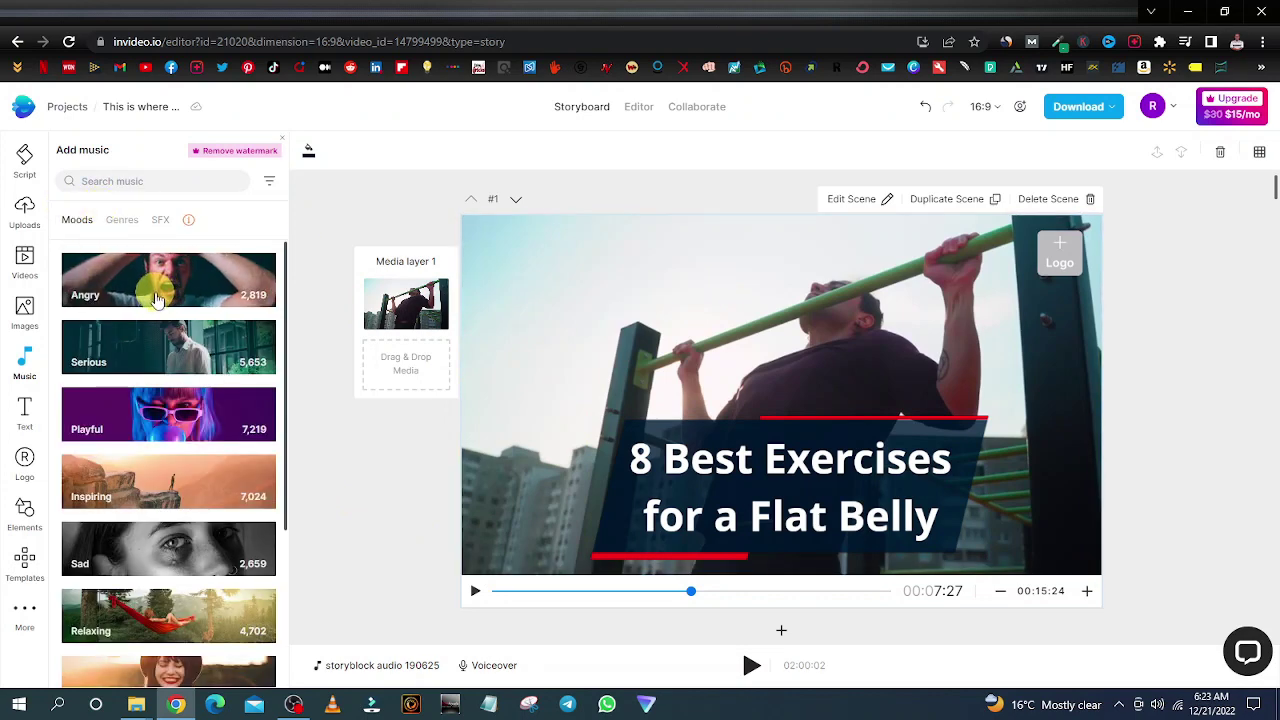
{"action": "scroll", "coordinate": [156, 300], "scroll_direction": "down", "scroll_amount": 3}
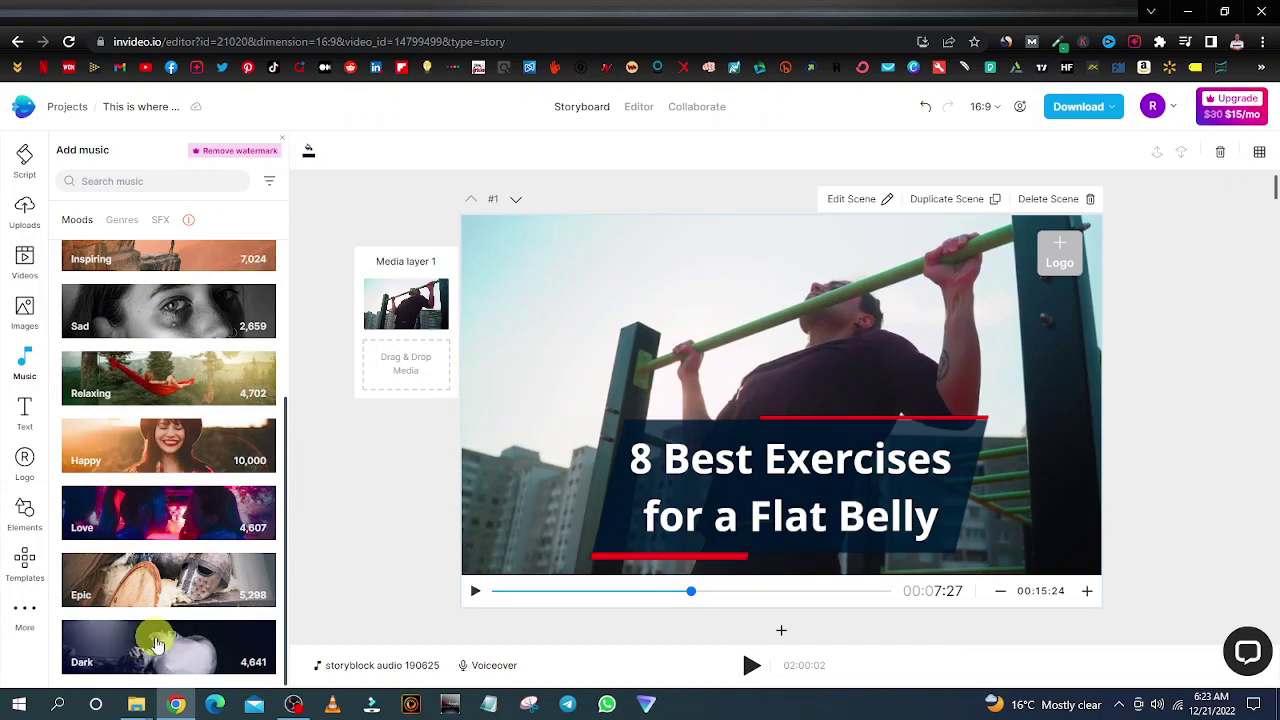
{"action": "scroll", "coordinate": [156, 640], "scroll_direction": "up", "scroll_amount": 3}
{"action": "left_click", "coordinate": [160, 272]}
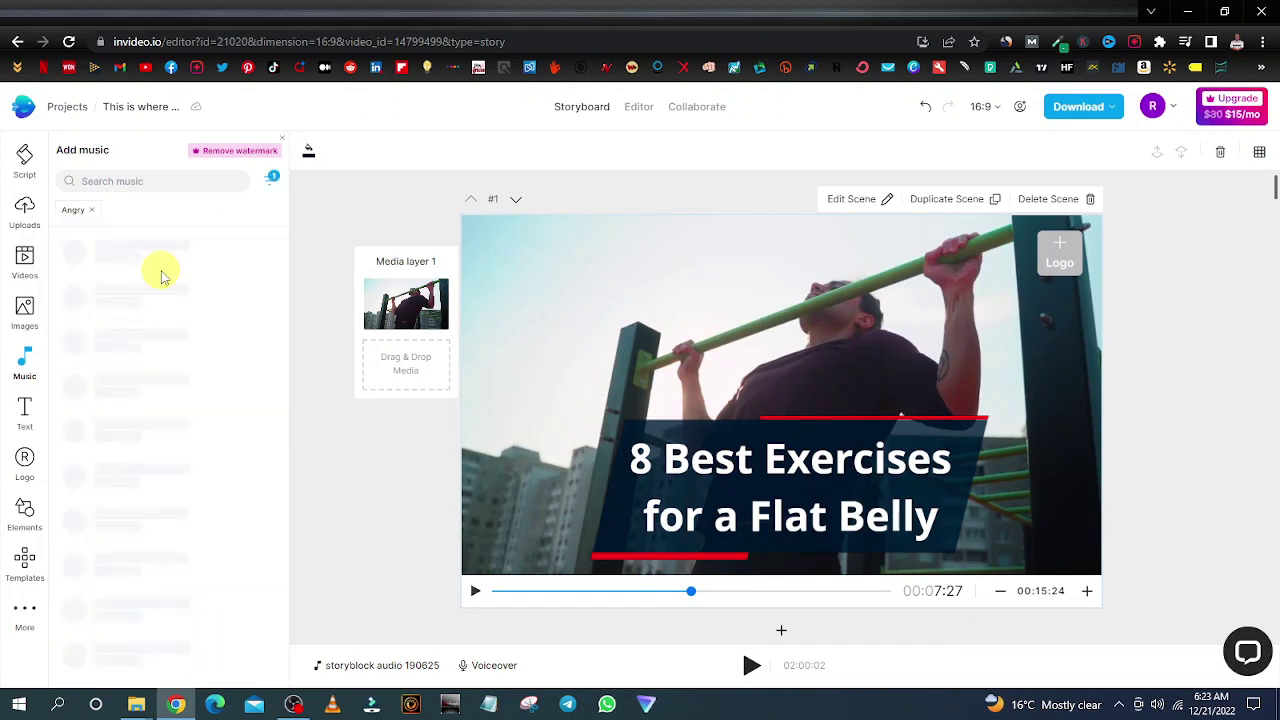
{"action": "left_click", "coordinate": [74, 253]}
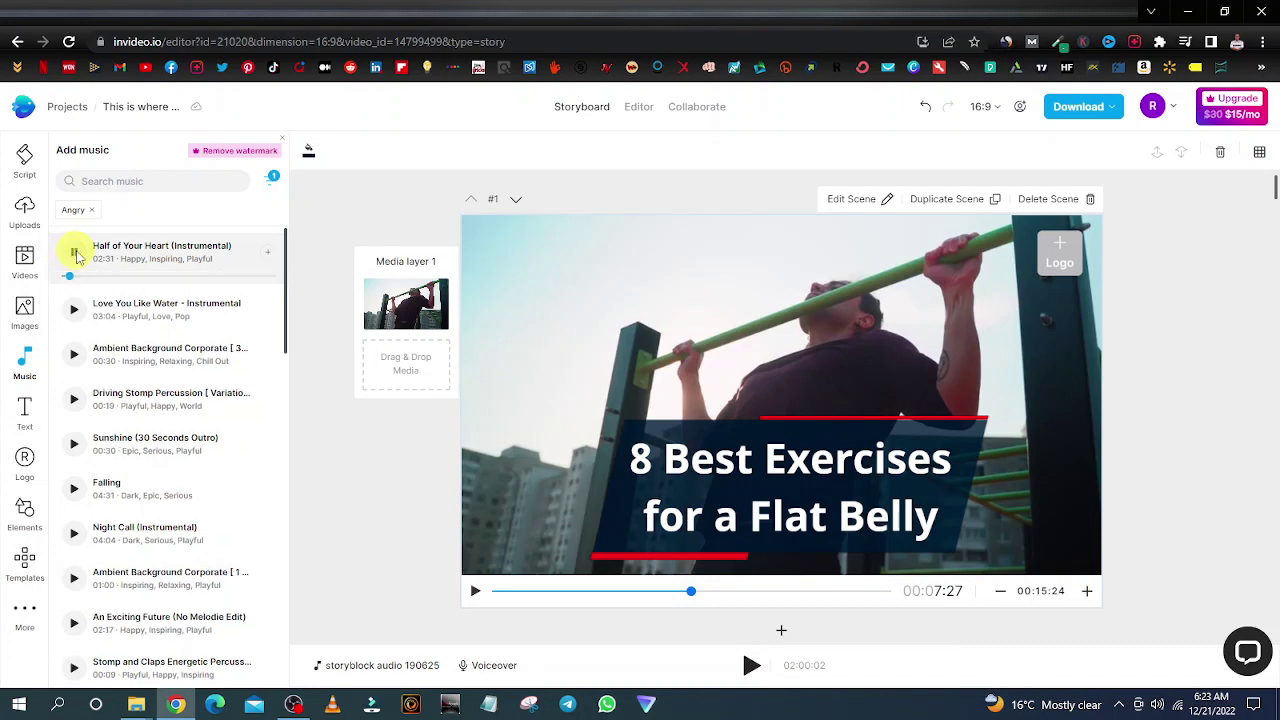
{"action": "left_click", "coordinate": [75, 254]}
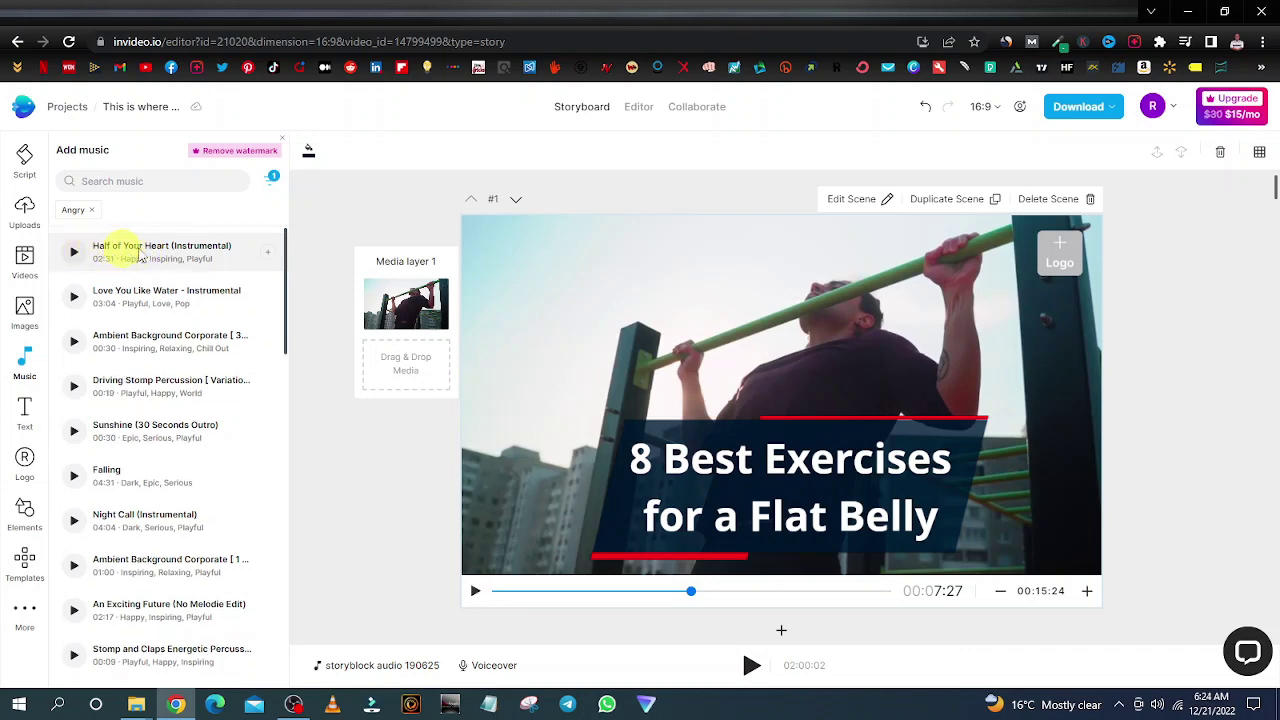
{"action": "left_click", "coordinate": [274, 253]}
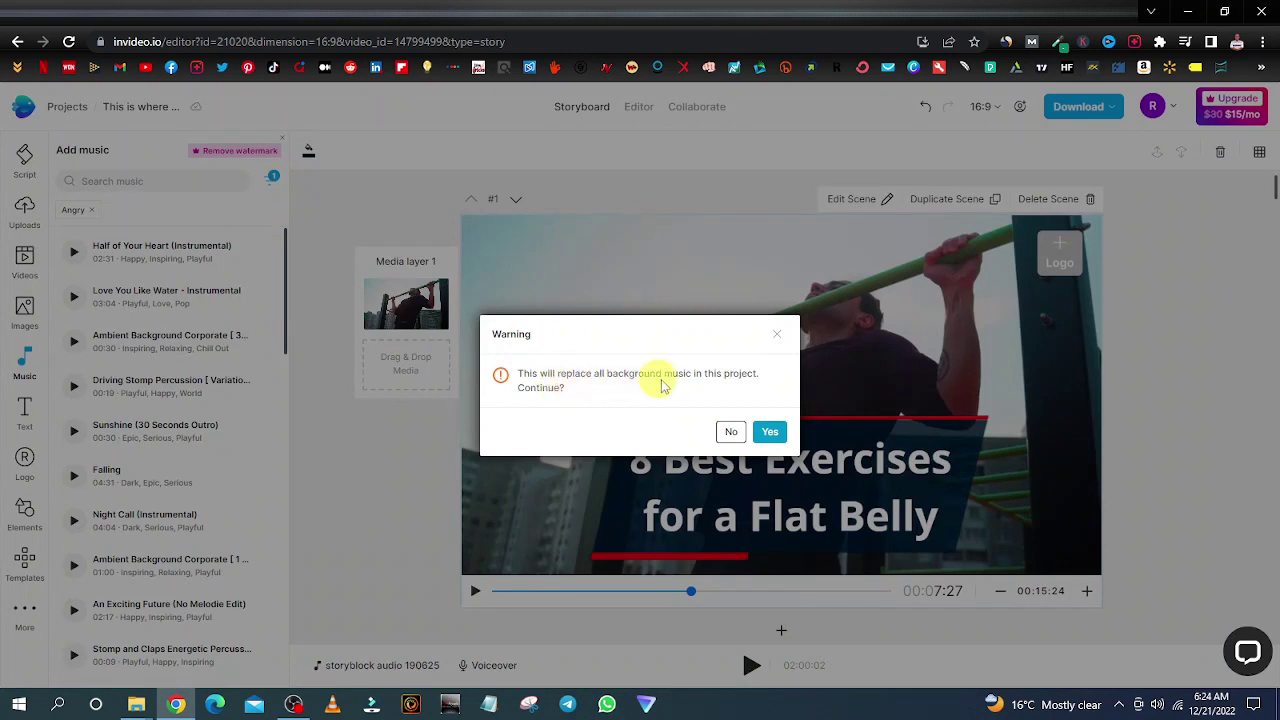
{"action": "left_click", "coordinate": [770, 433]}
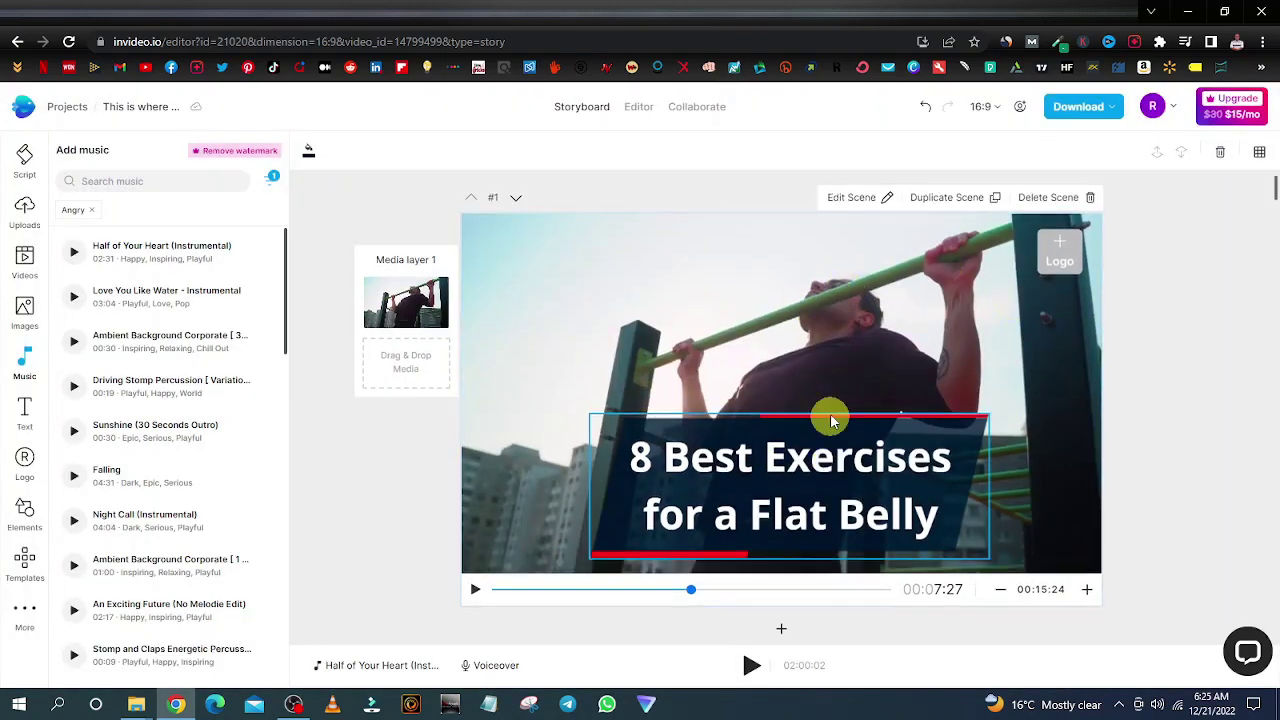
Rewind scene 2 to its start and play it back.
{"action": "scroll", "coordinate": [780, 449], "scroll_direction": "down", "scroll_amount": 5}
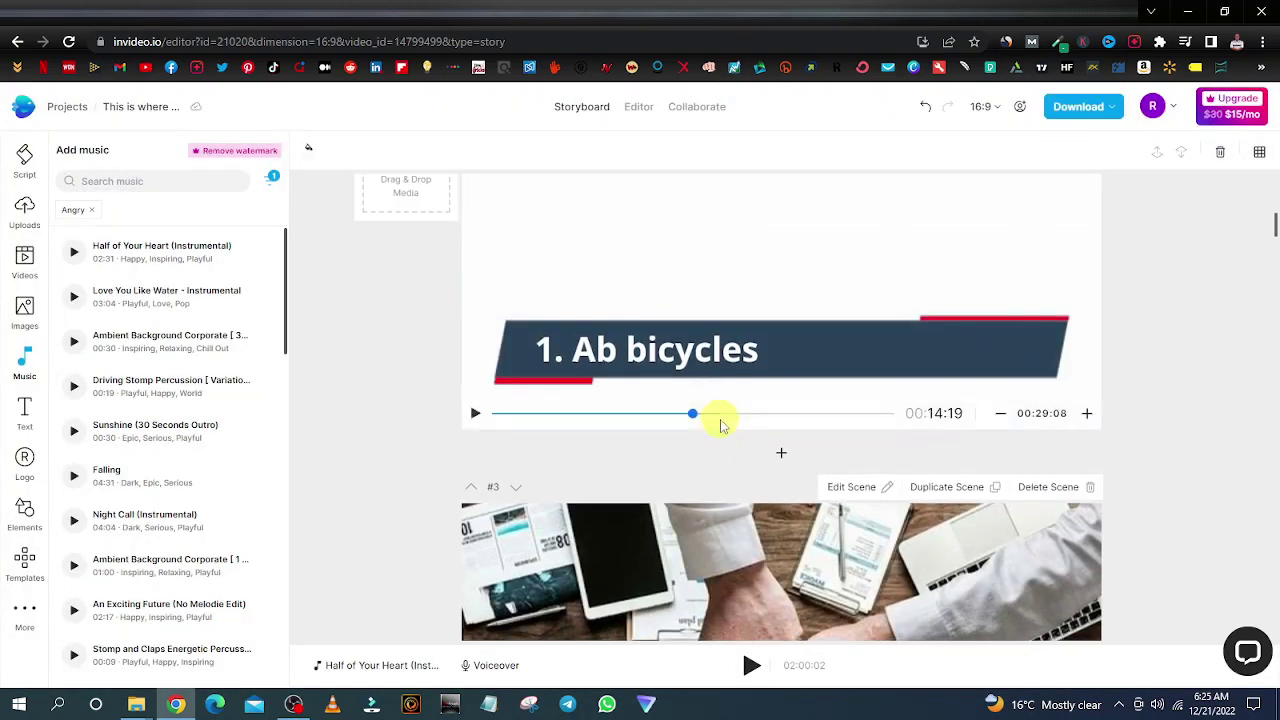
{"action": "scroll", "coordinate": [723, 417], "scroll_direction": "down", "scroll_amount": 2}
{"action": "scroll", "coordinate": [651, 363], "scroll_direction": "up", "scroll_amount": 4}
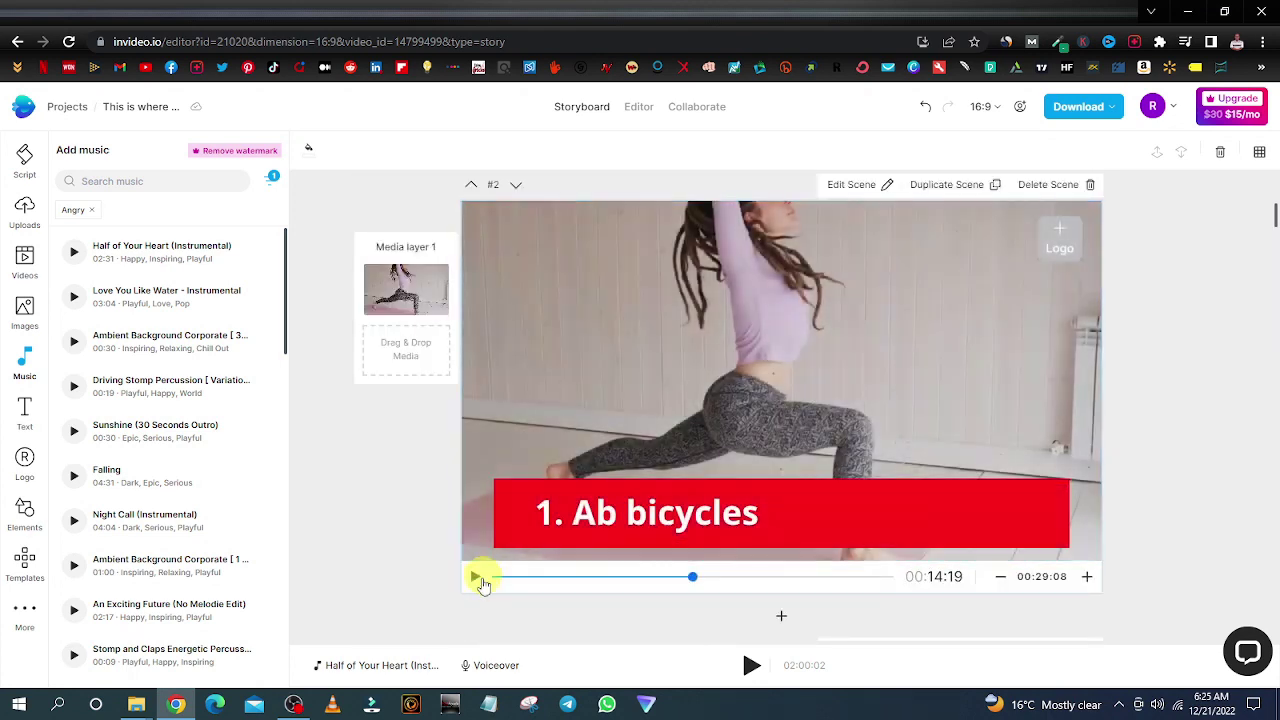
{"action": "left_click_drag", "start_coordinate": [686, 578], "coordinate": [487, 588]}
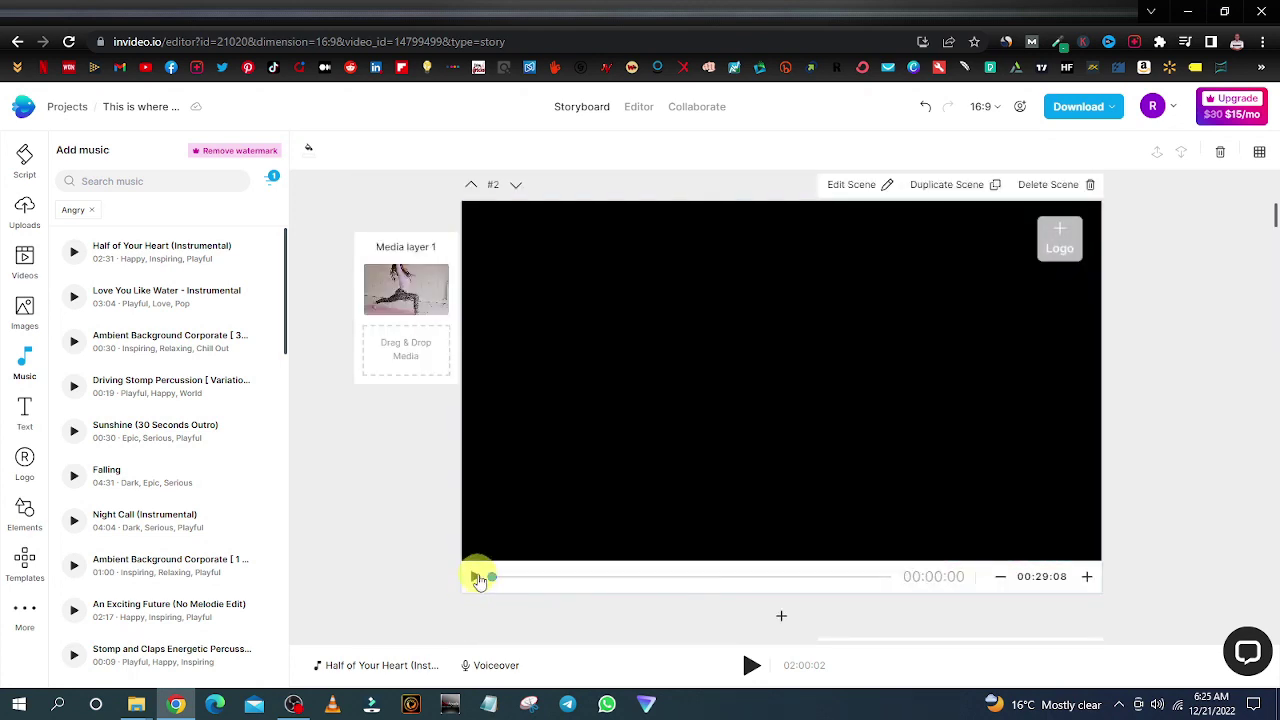
{"action": "left_click", "coordinate": [477, 578]}
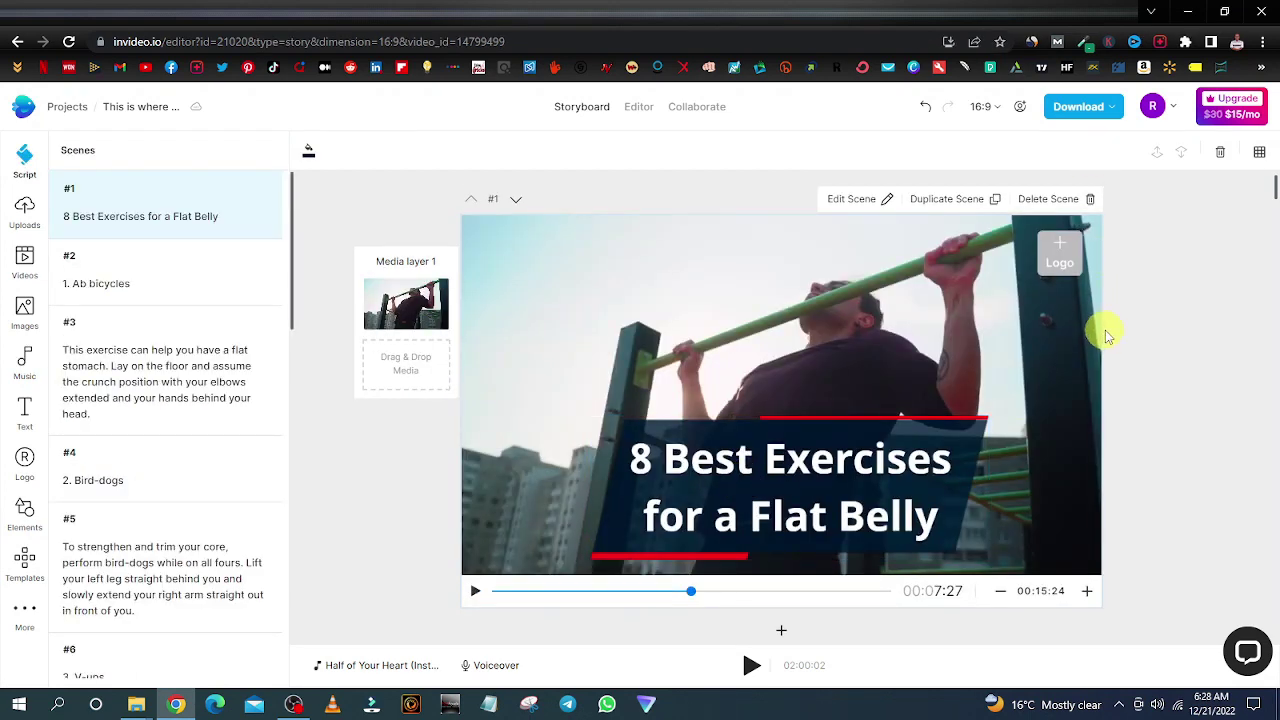
Add a blank scene after scene 17, at the end of the storyboard.
{"action": "scroll", "coordinate": [1080, 365], "scroll_direction": "down", "scroll_amount": 15}
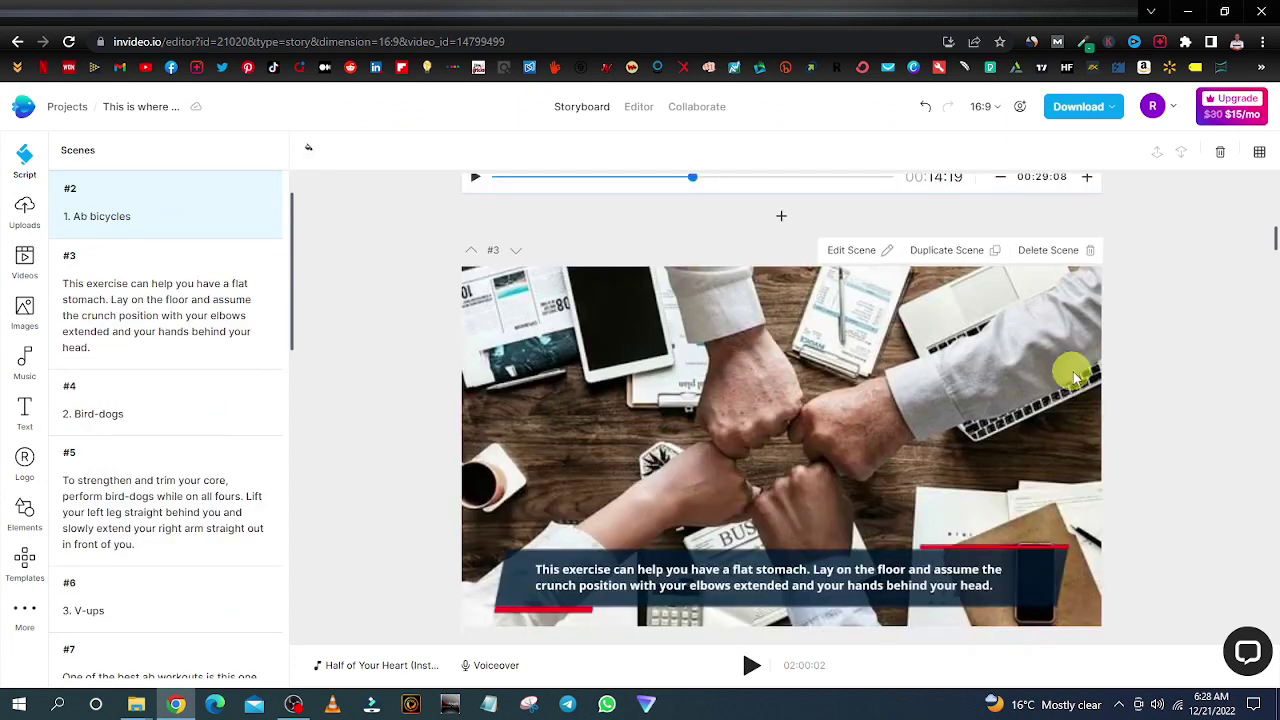
{"action": "scroll", "coordinate": [1080, 380], "scroll_direction": "down", "scroll_amount": 20}
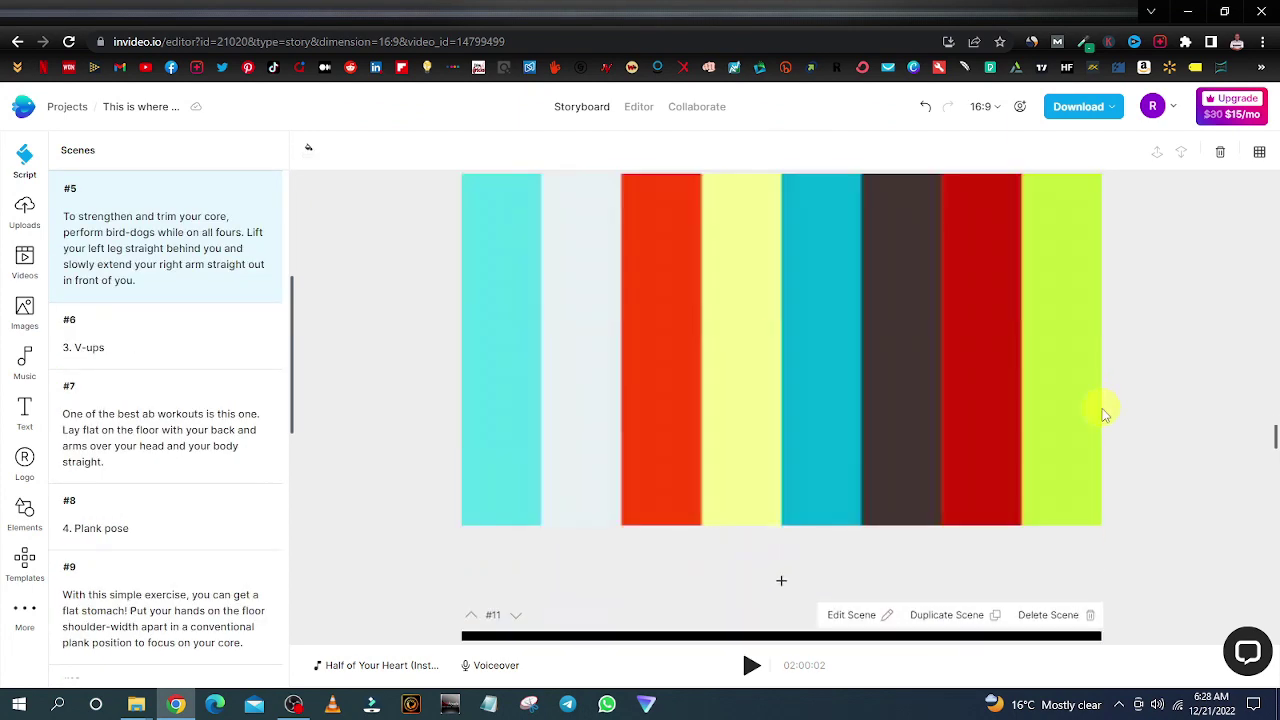
{"action": "scroll", "coordinate": [1115, 460], "scroll_direction": "down", "scroll_amount": 18}
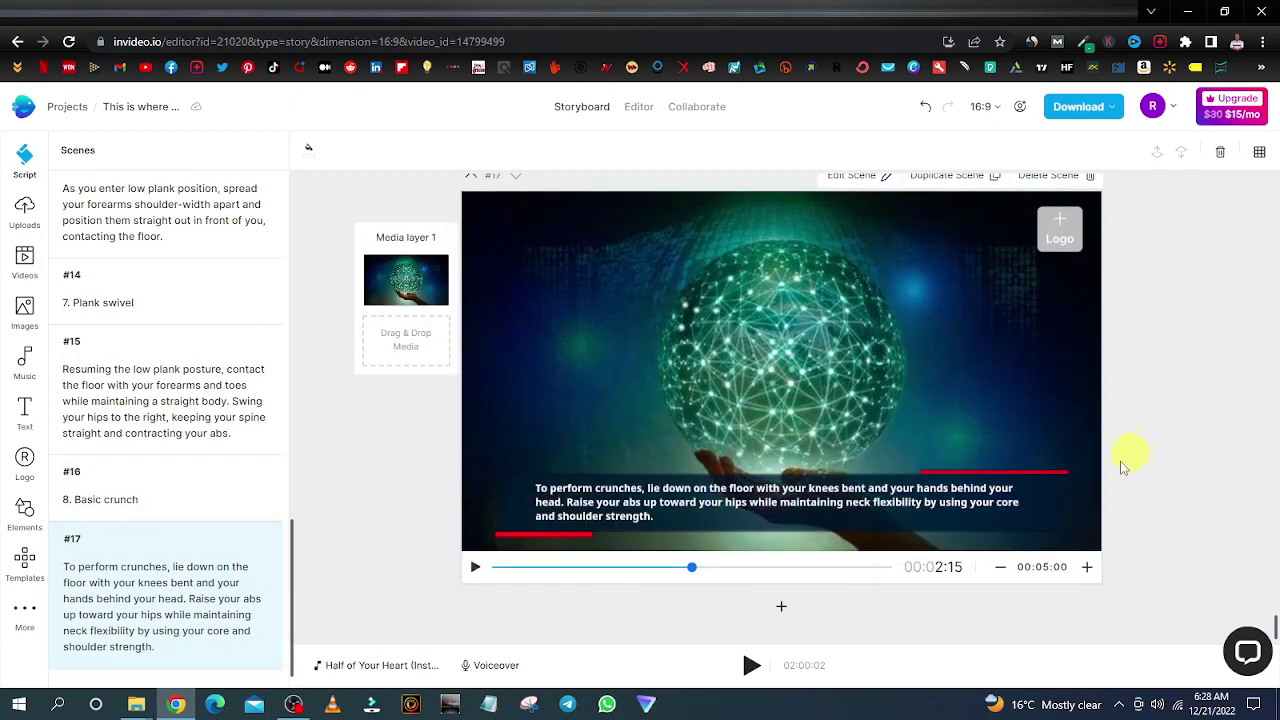
{"action": "left_click", "coordinate": [781, 606]}
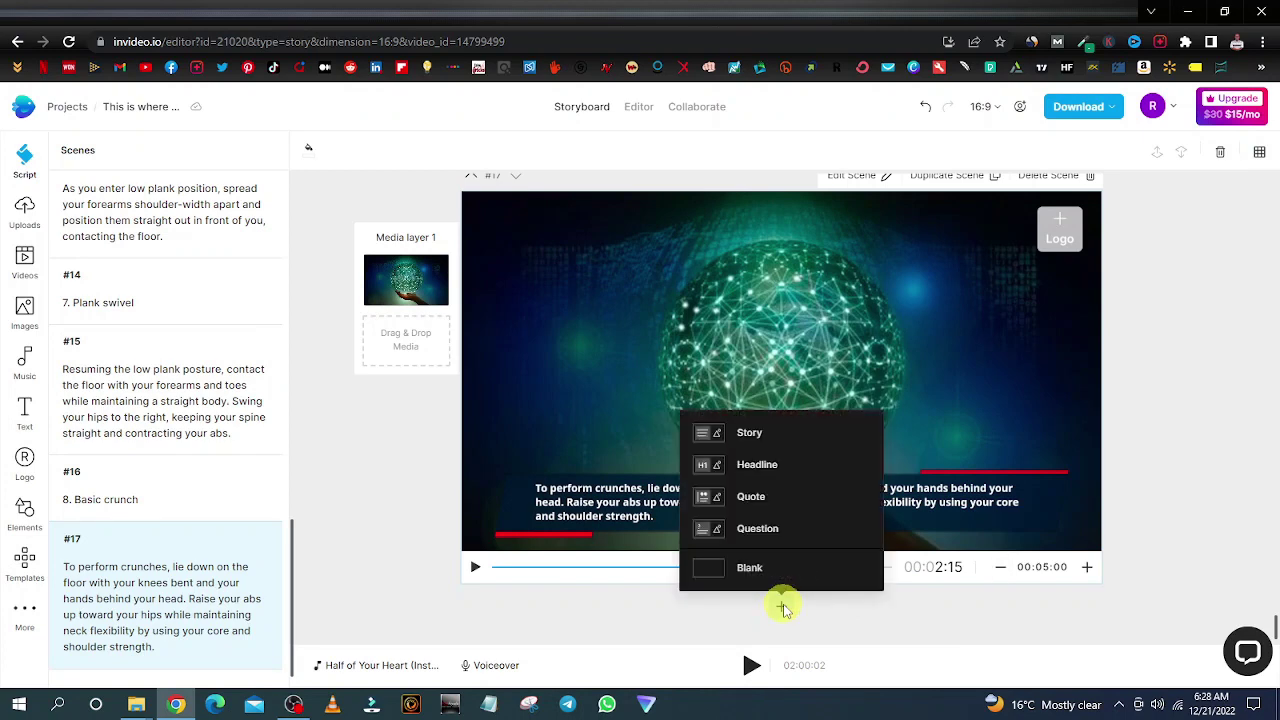
{"action": "left_click", "coordinate": [703, 567]}
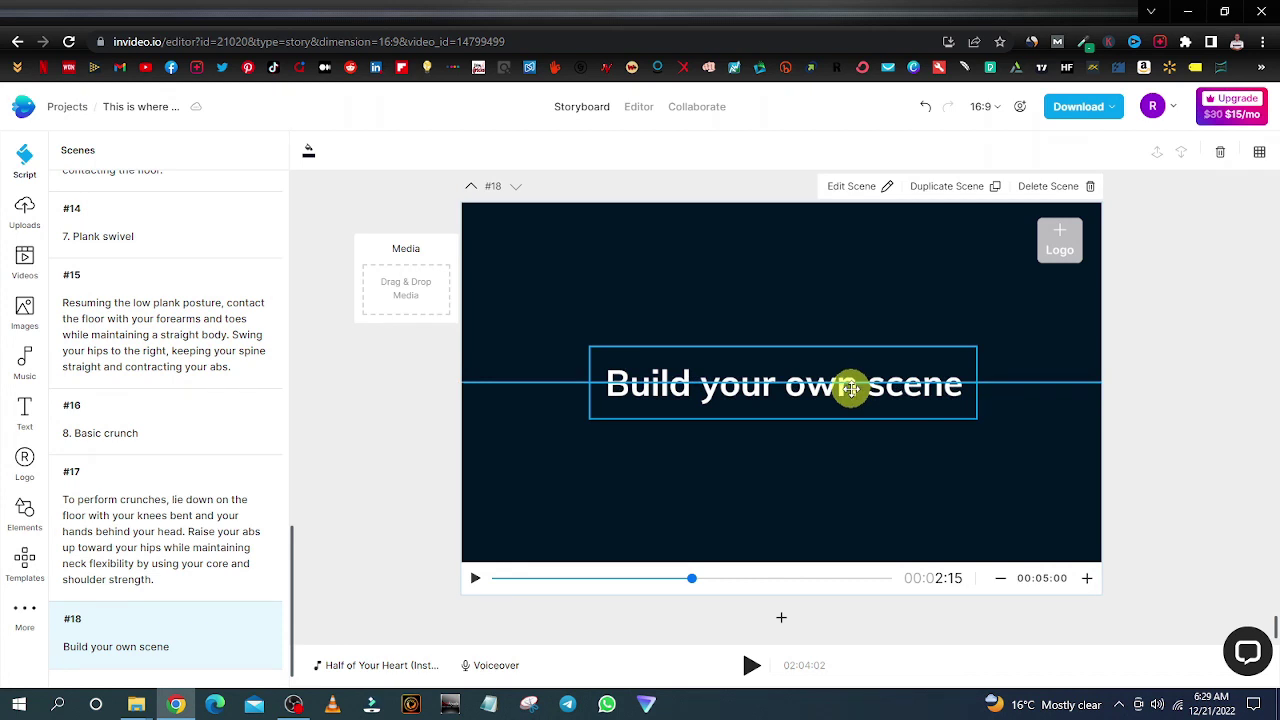
Replace the placeholder text in scene 18 with "Click link in description to learn how you can lose tummy fat fast".
{"action": "left_click", "coordinate": [850, 388]}
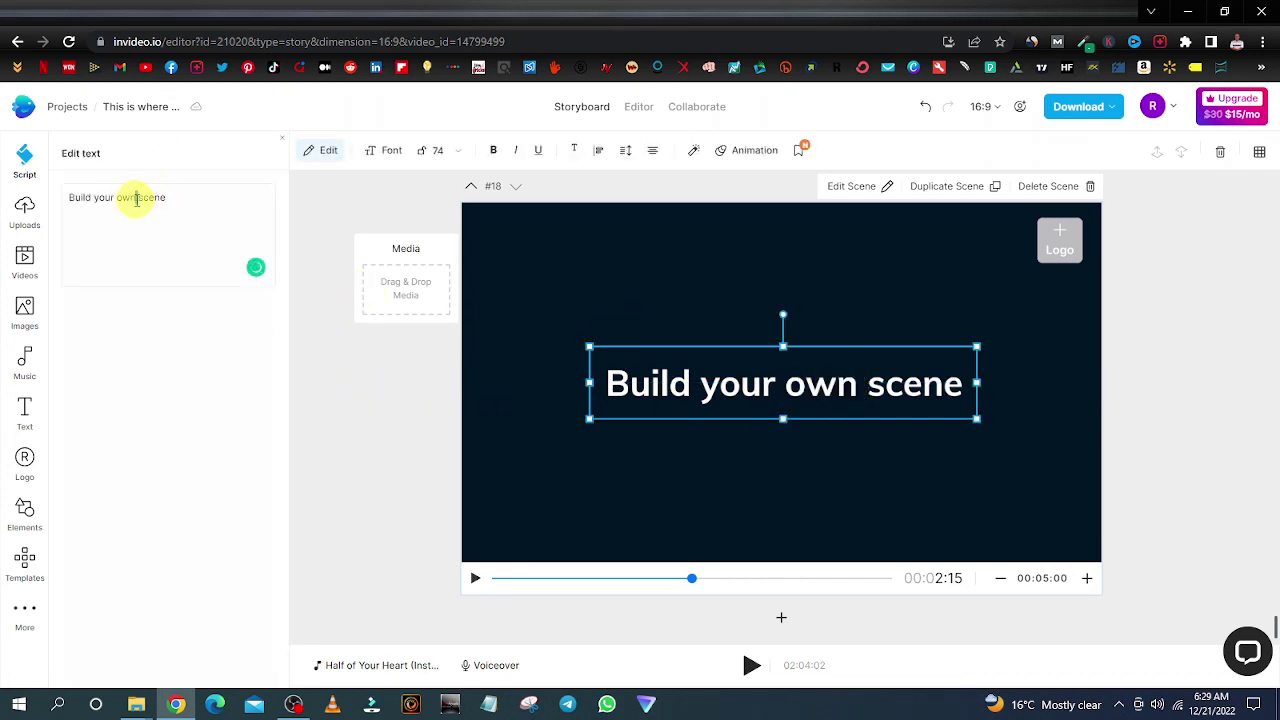
{"action": "triple_click", "coordinate": [136, 199]}
{"action": "type", "text": "G"}
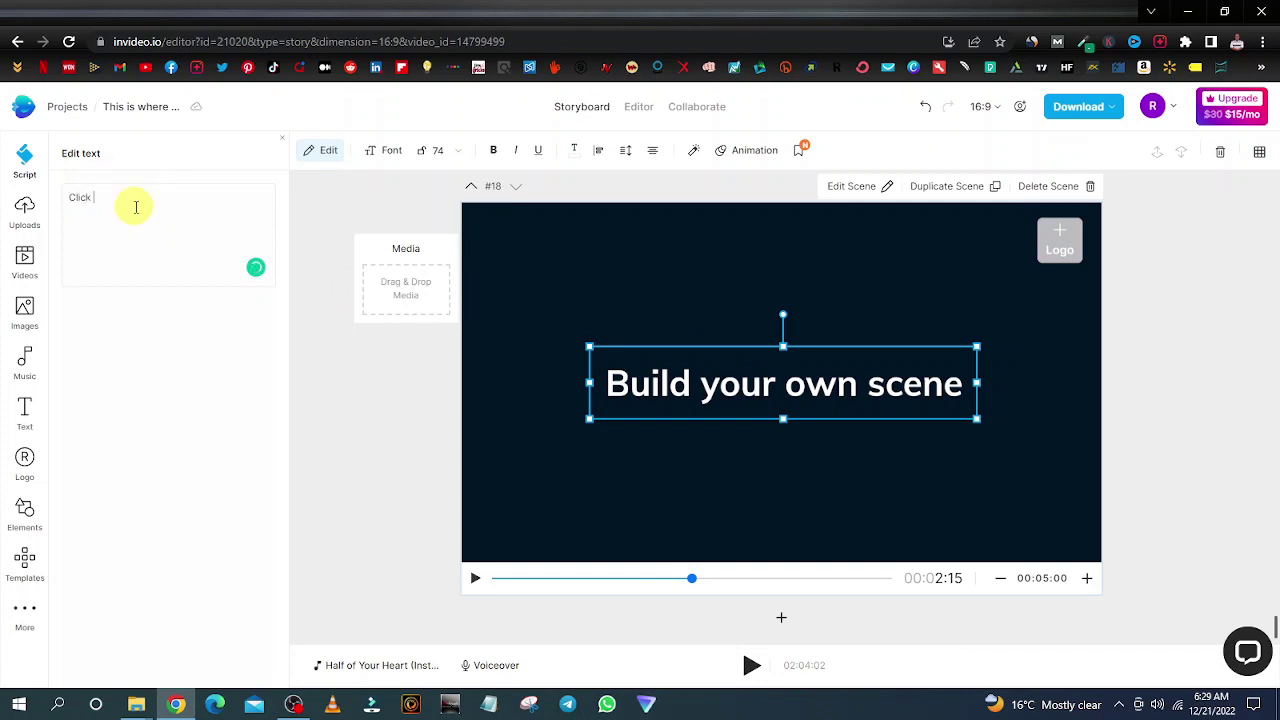
{"action": "type", "text": "lick link in description to learn"}
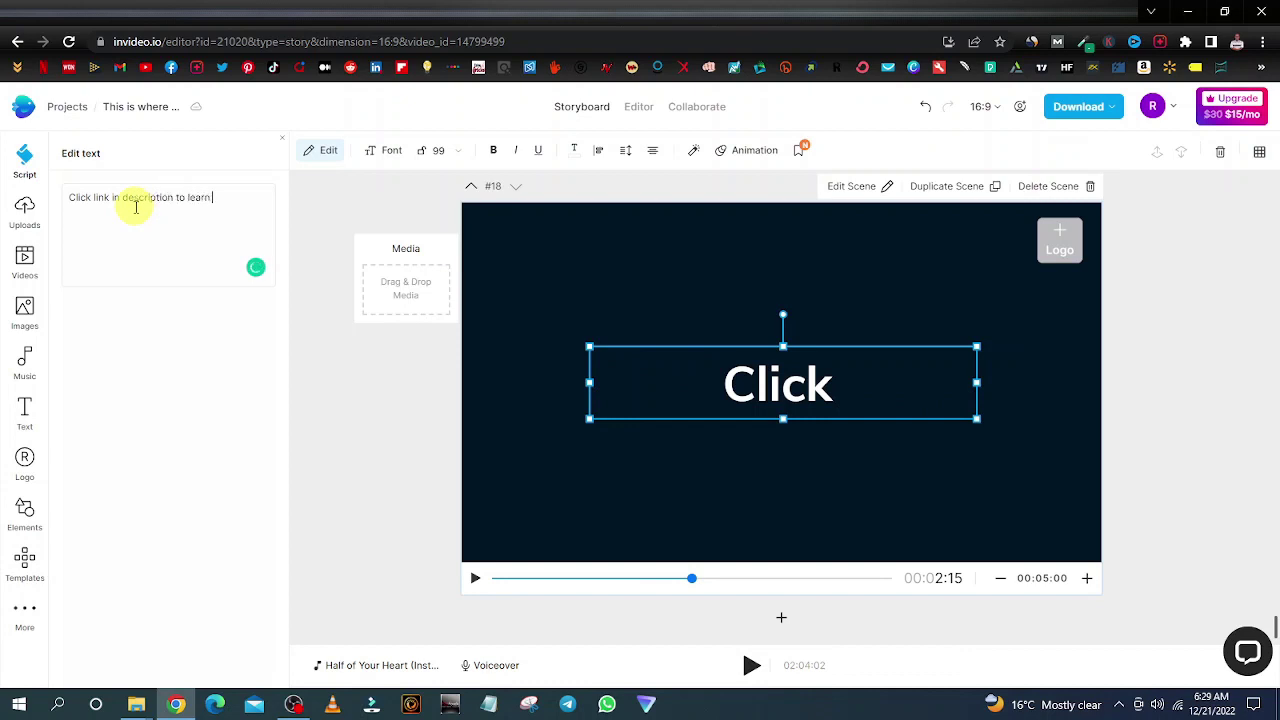
{"action": "type", "text": "how you"}
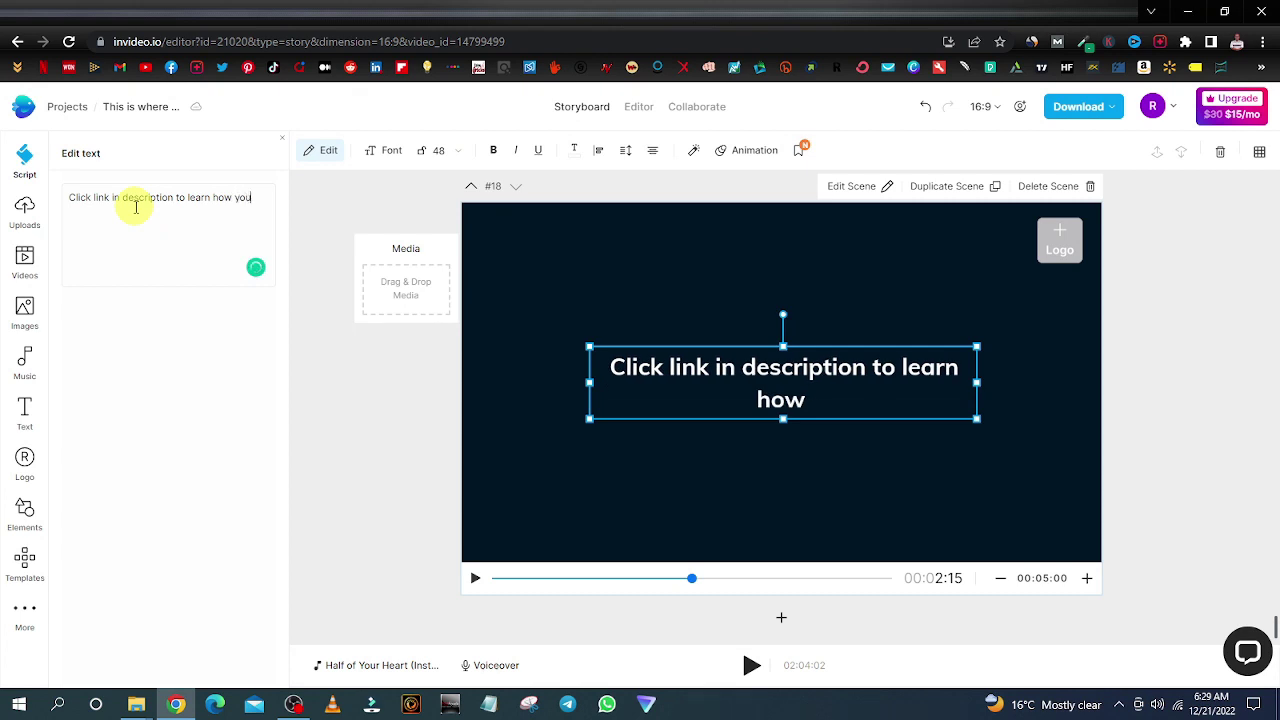
{"action": "type", "text": " can lose tu"}
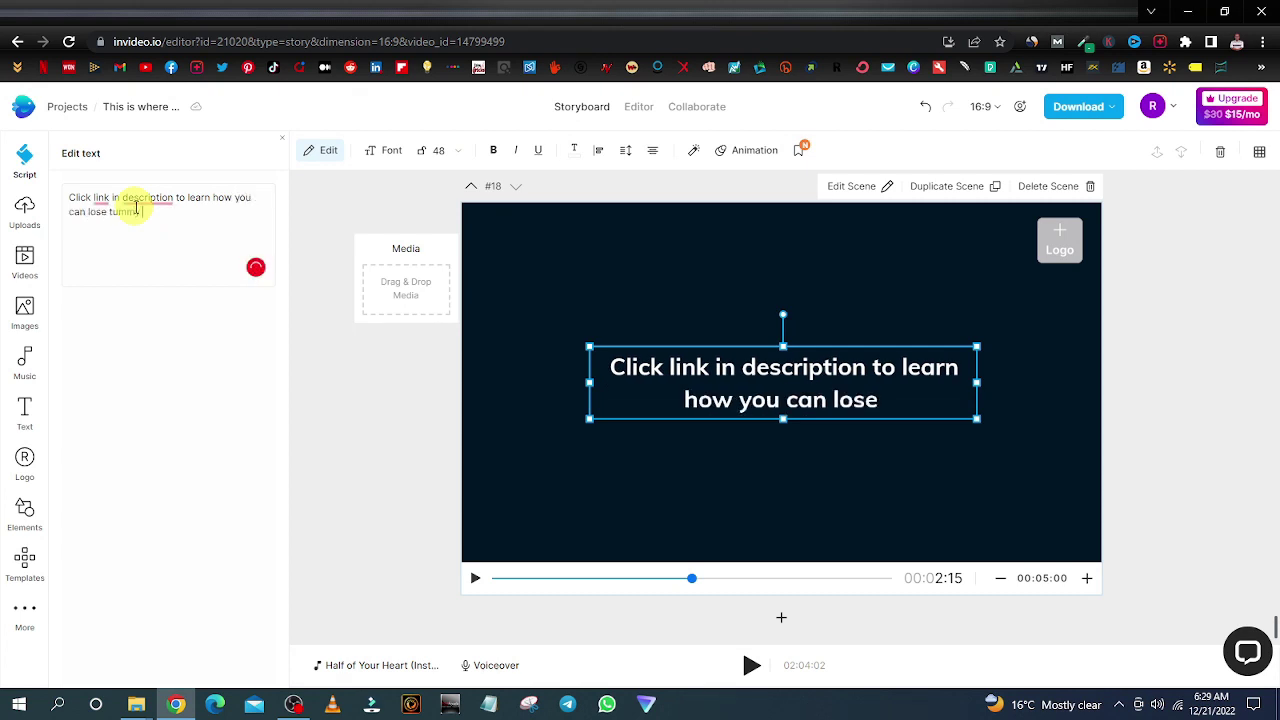
{"action": "type", "text": "mmy fat fast"}
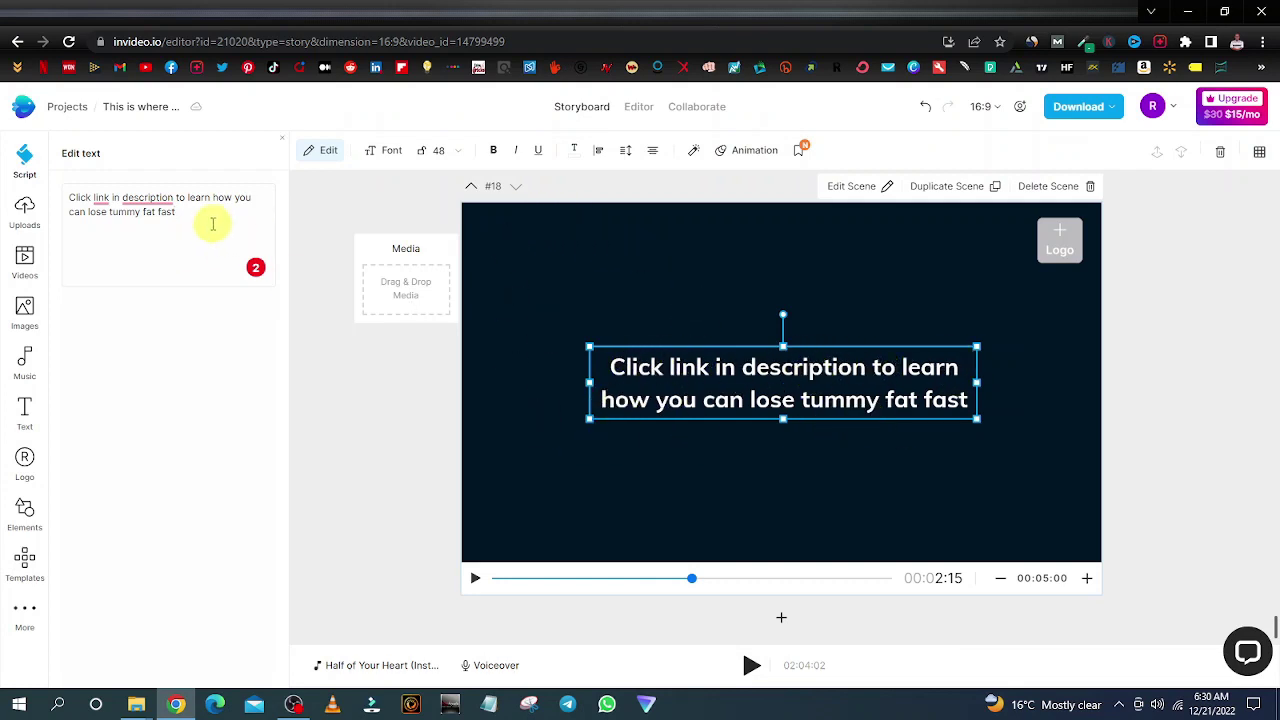
Check the wording of the closing call-to-action and preview scene 18 from its start.
{"action": "mouse_move", "coordinate": [136, 203]}
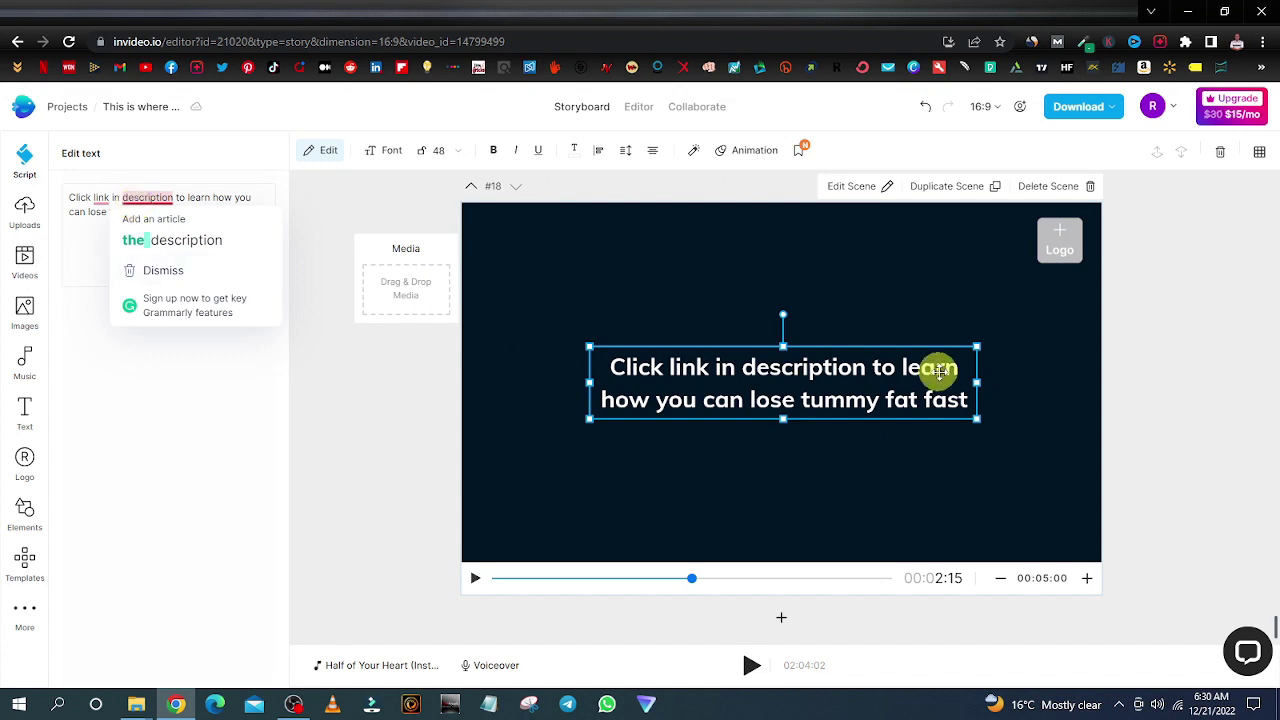
{"action": "left_click", "coordinate": [476, 584]}
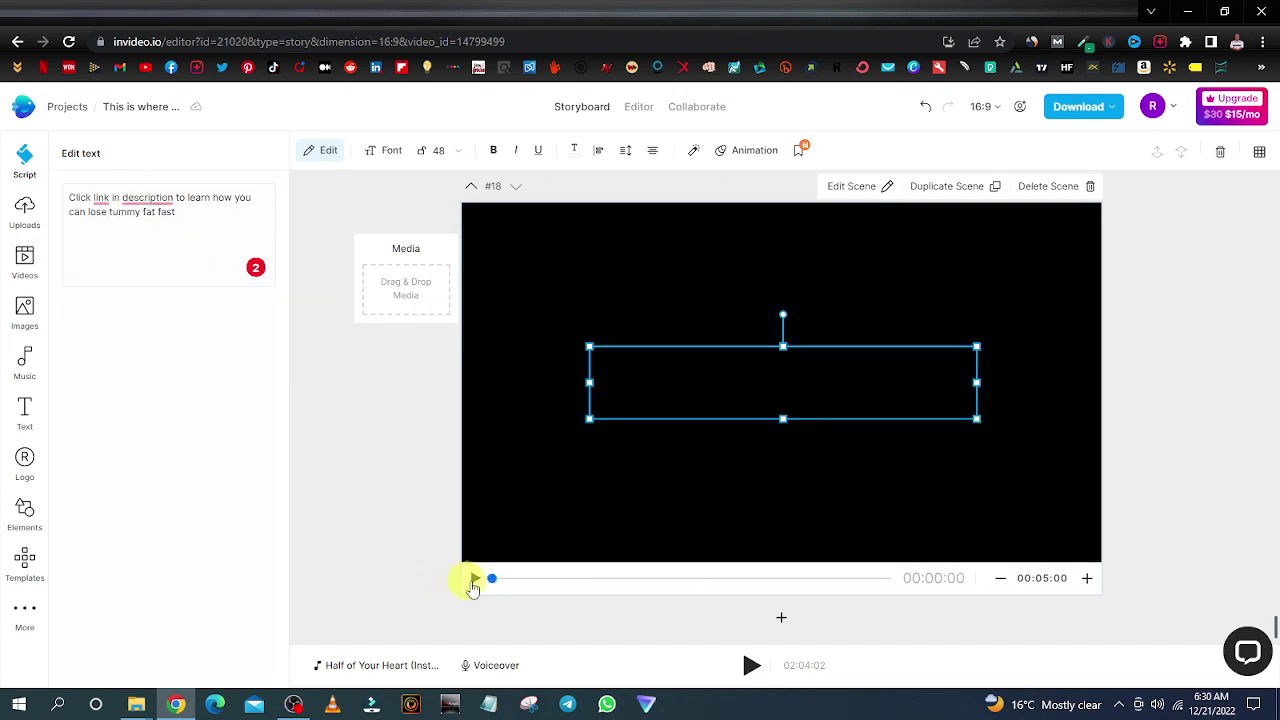
{"action": "left_click", "coordinate": [474, 582]}
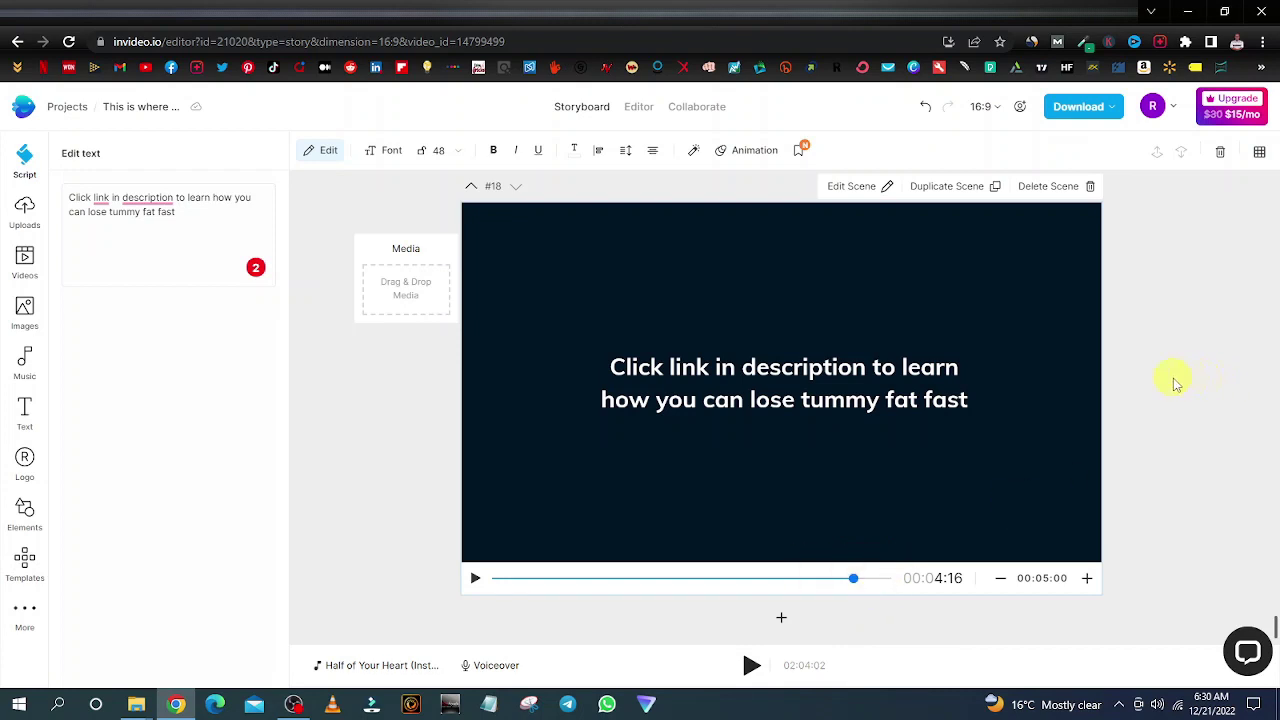
Export the finished video in 720p HD quality.
{"action": "left_click", "coordinate": [1109, 111]}
{"action": "left_click", "coordinate": [1013, 208]}
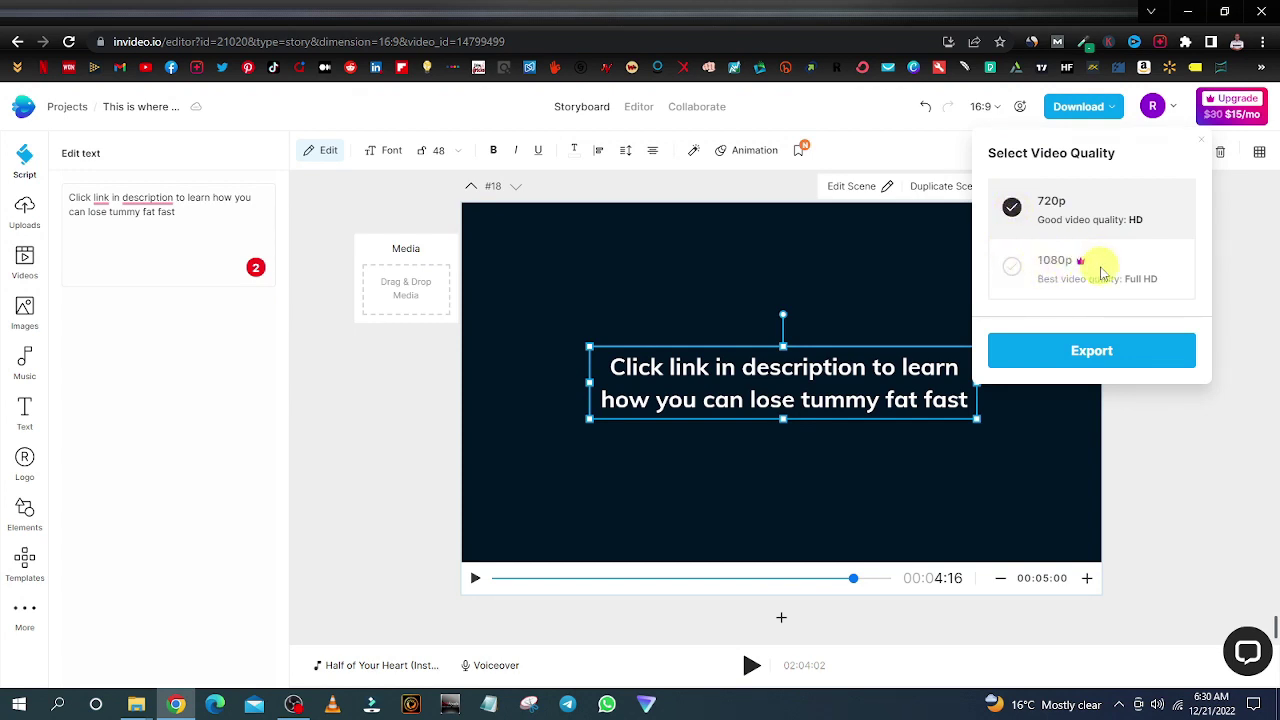
{"action": "left_click", "coordinate": [1135, 352]}
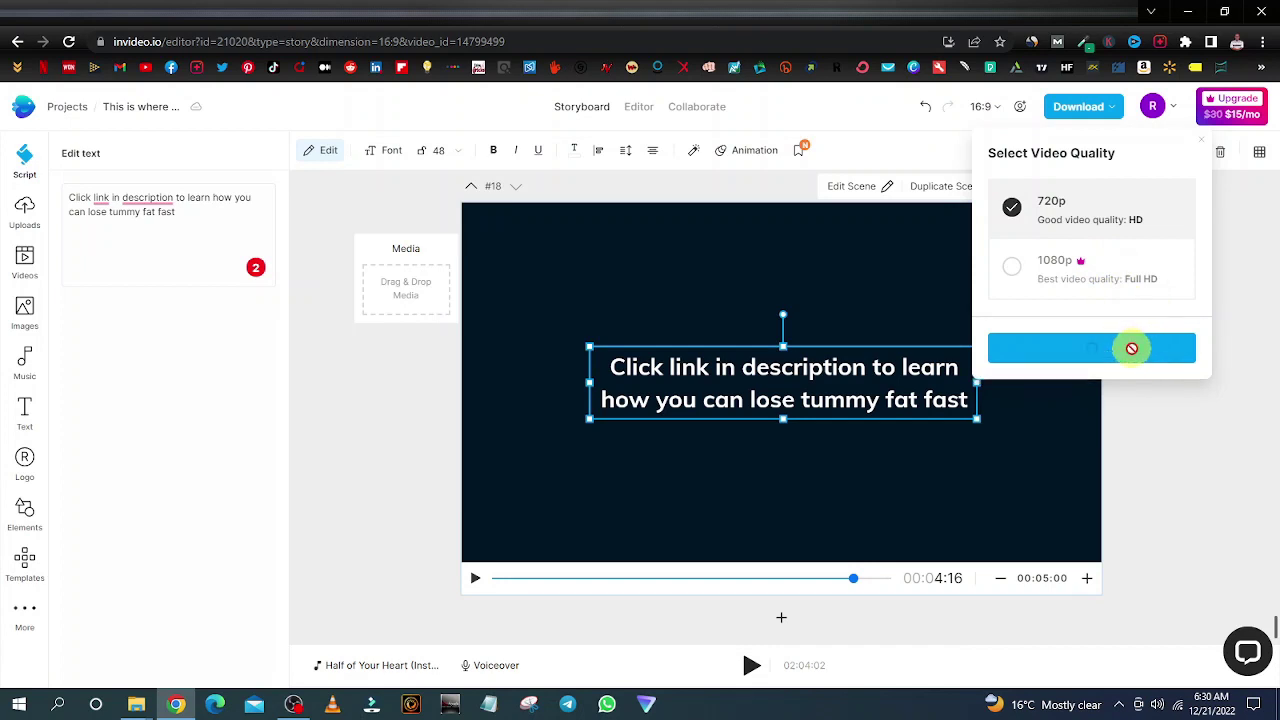